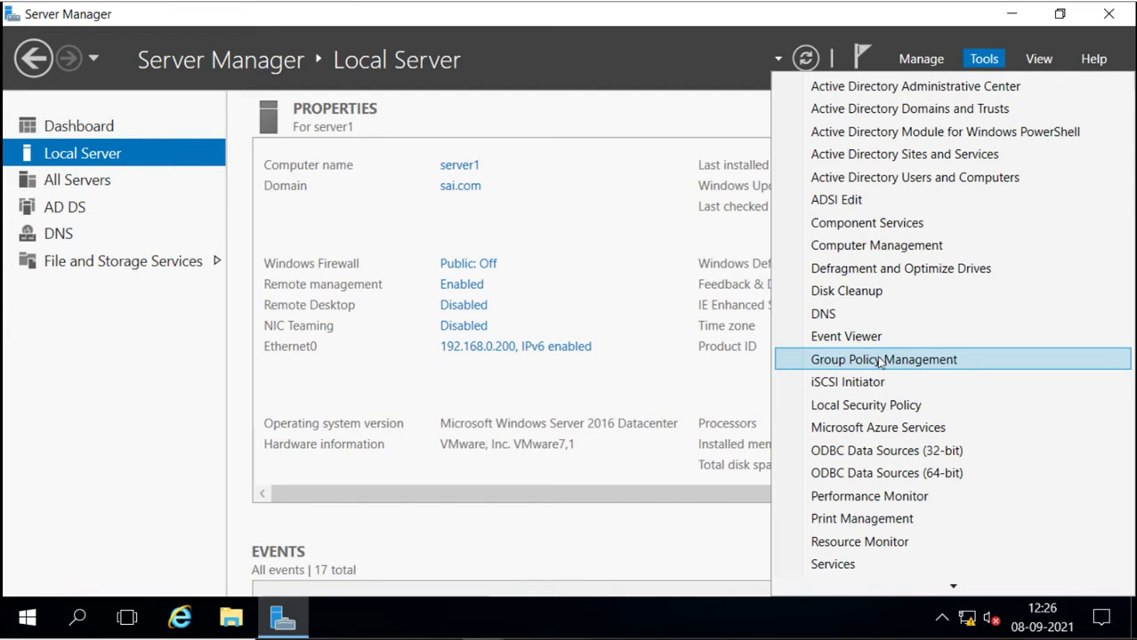
left_click(875, 406)
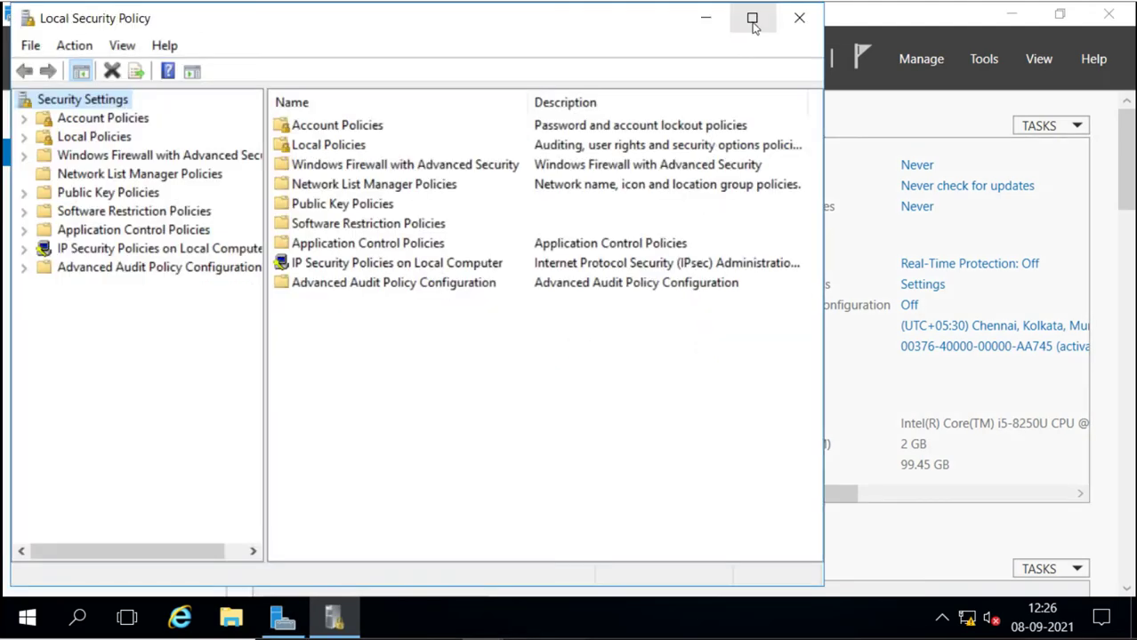
left_click(752, 18)
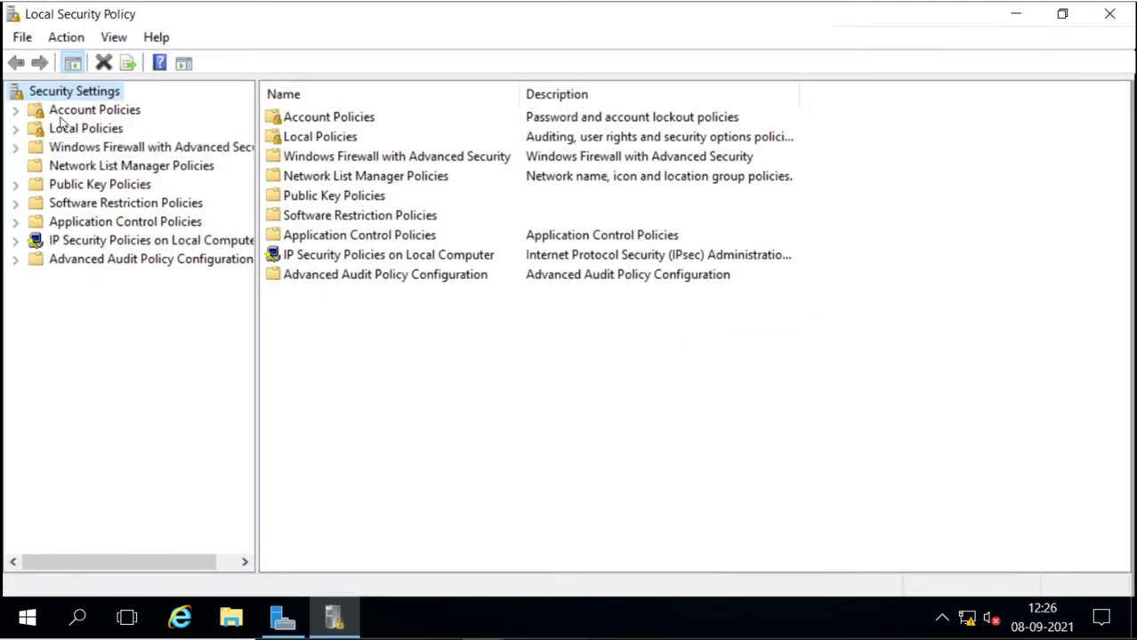
left_click(15, 110)
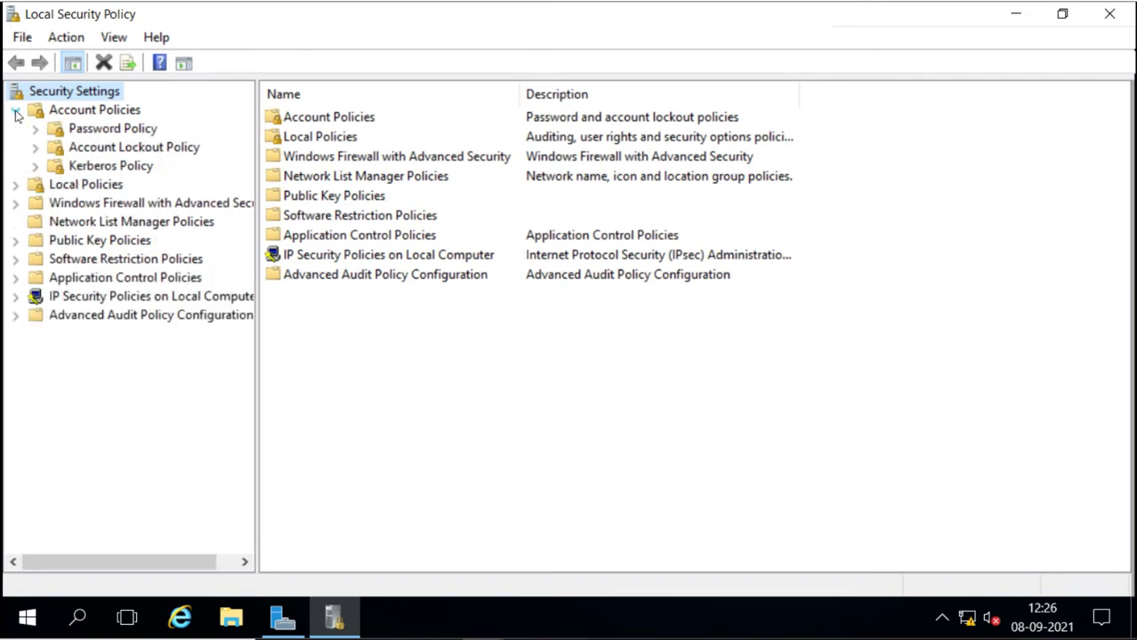
left_click(65, 132)
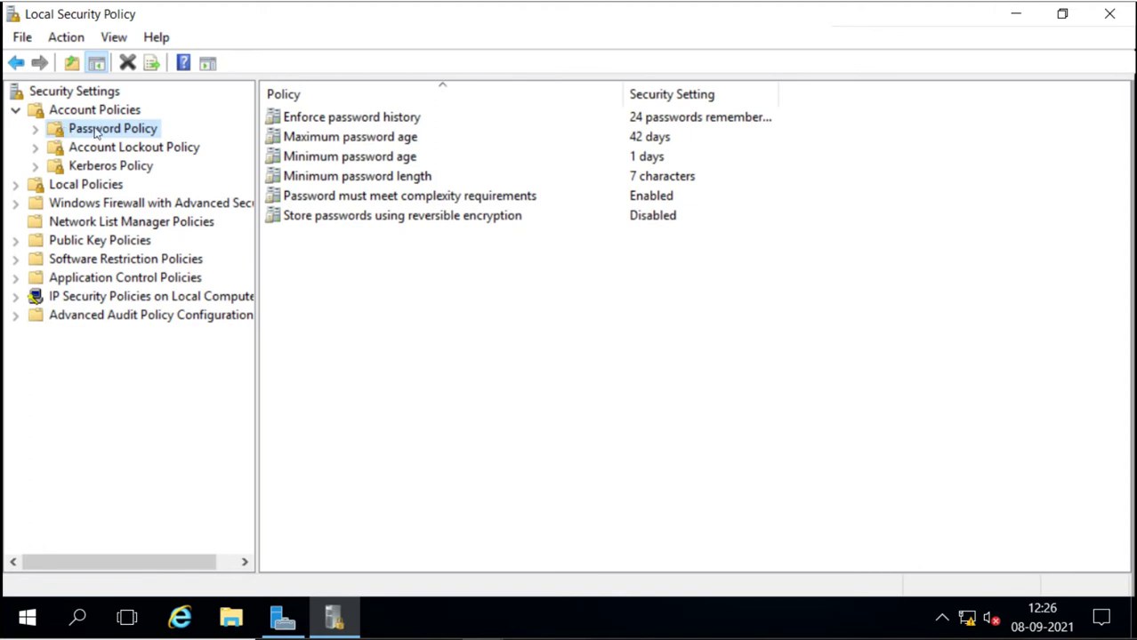
left_click(74, 151)
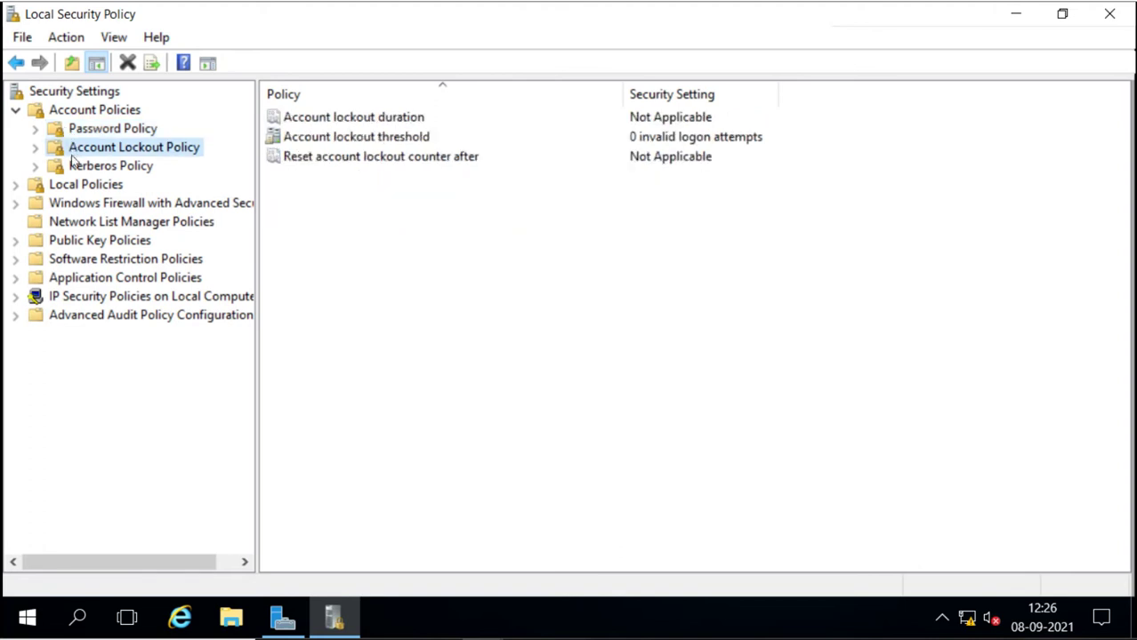
left_click(74, 168)
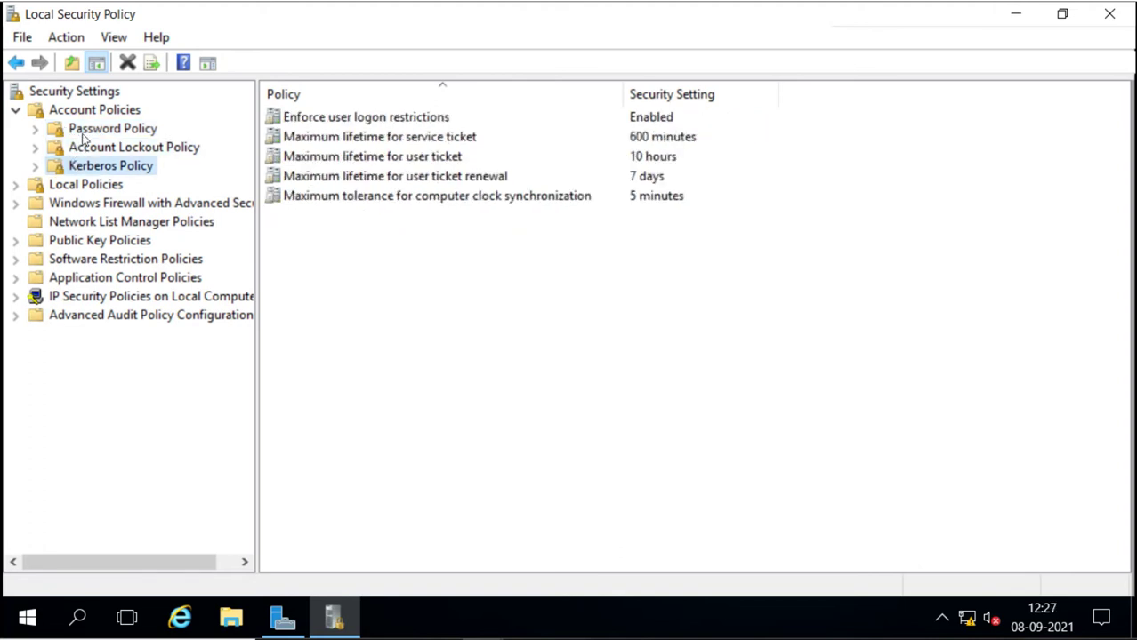
left_click(88, 132)
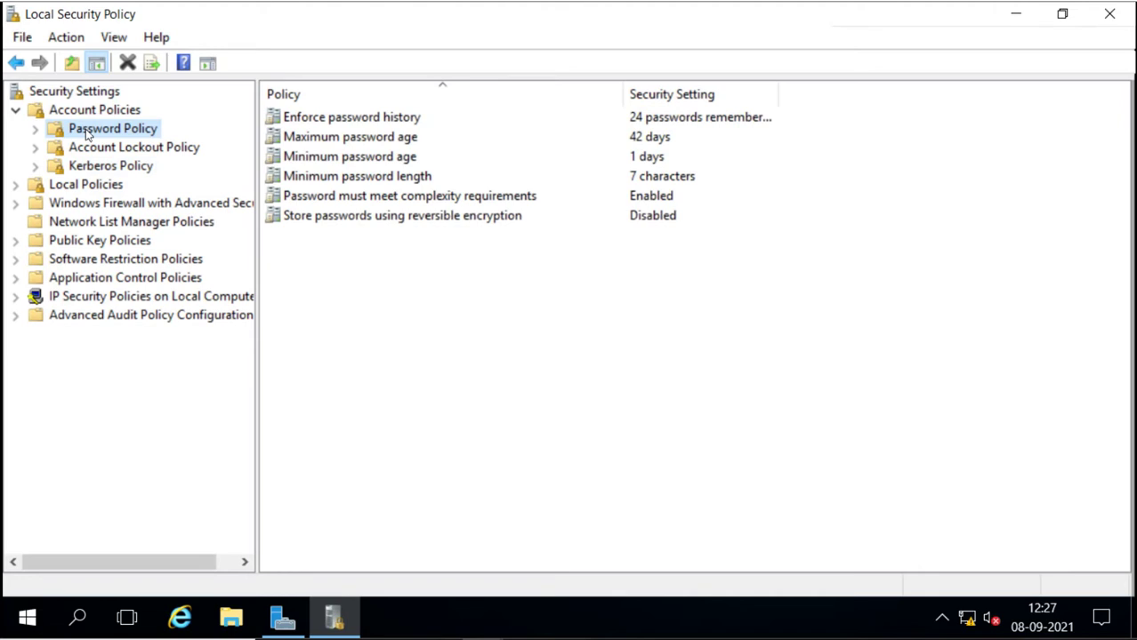
left_click(17, 186)
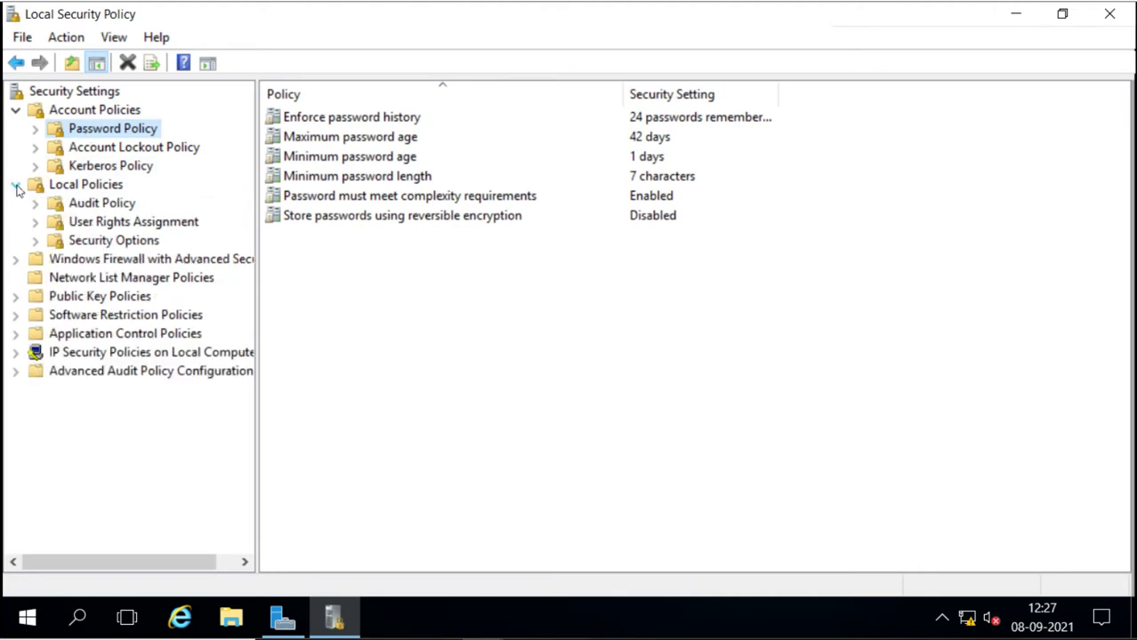
left_click(60, 208)
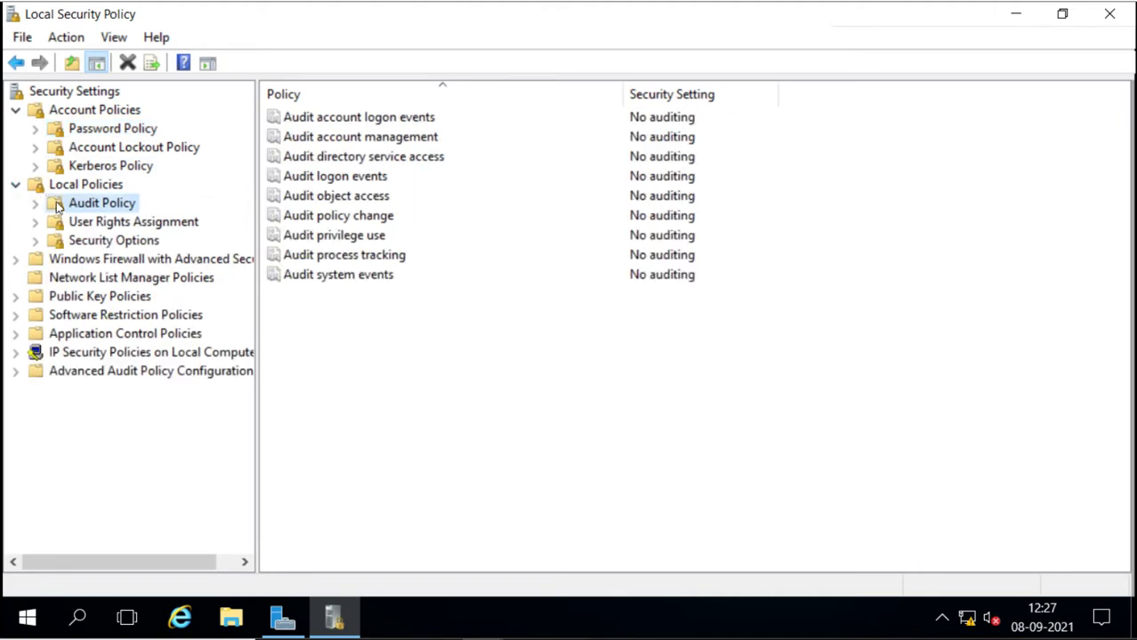
left_click(62, 223)
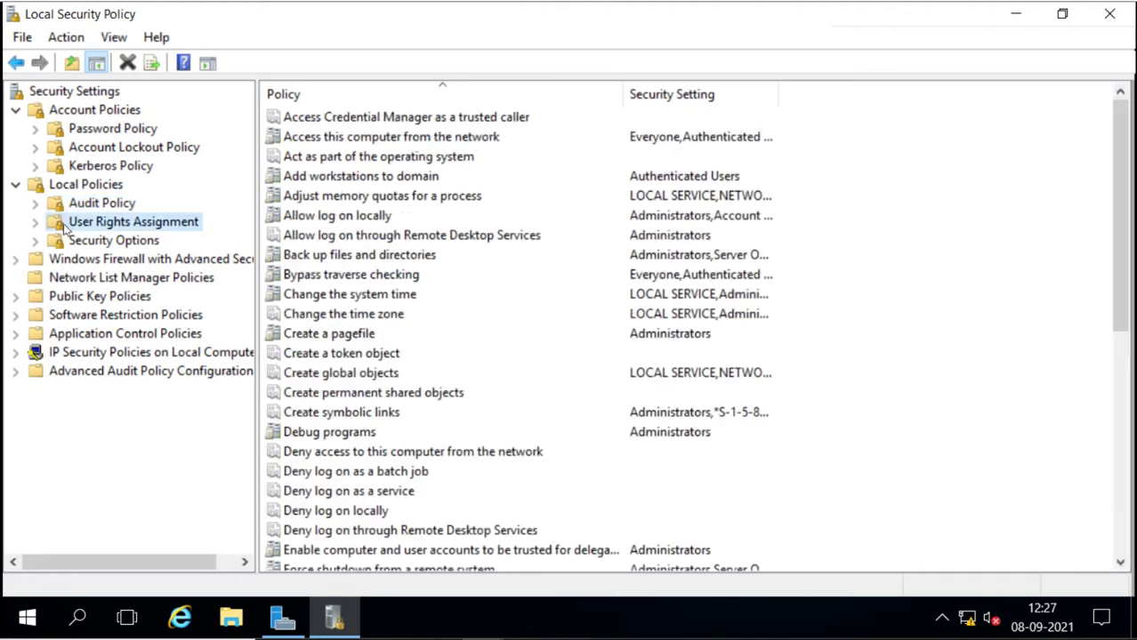
left_click(66, 242)
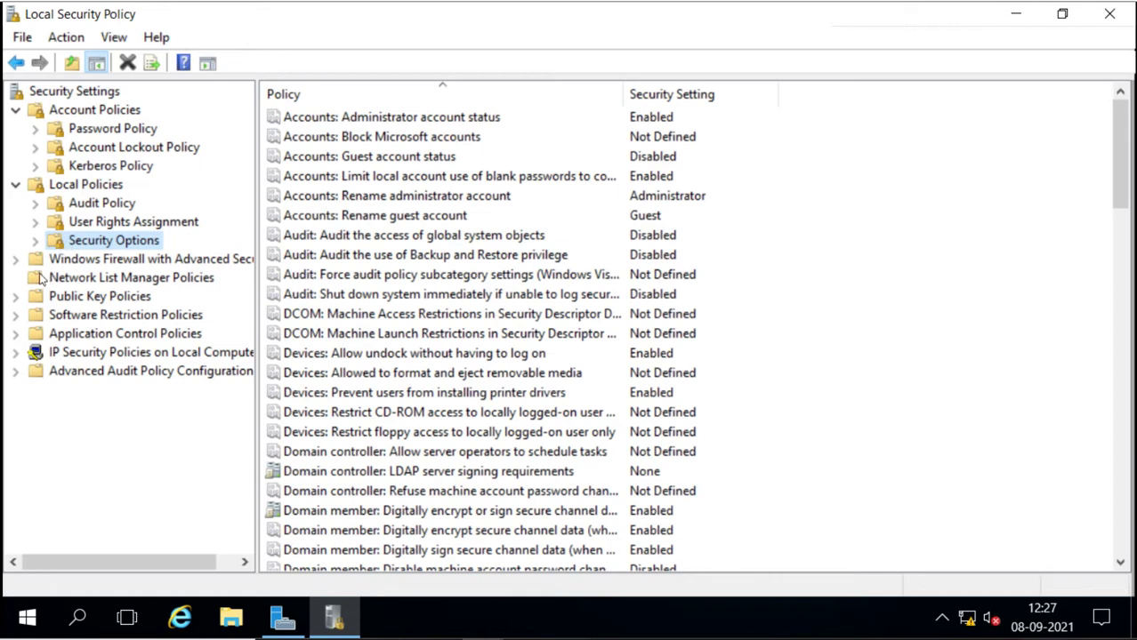
left_click(15, 184)
left_click(16, 111)
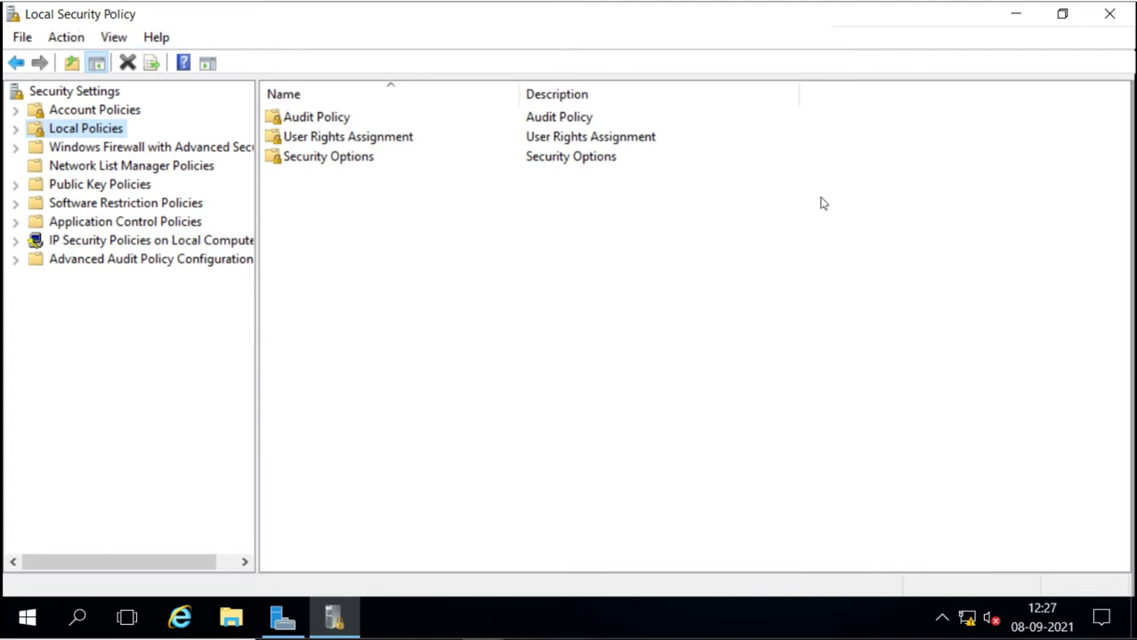
left_click(1110, 16)
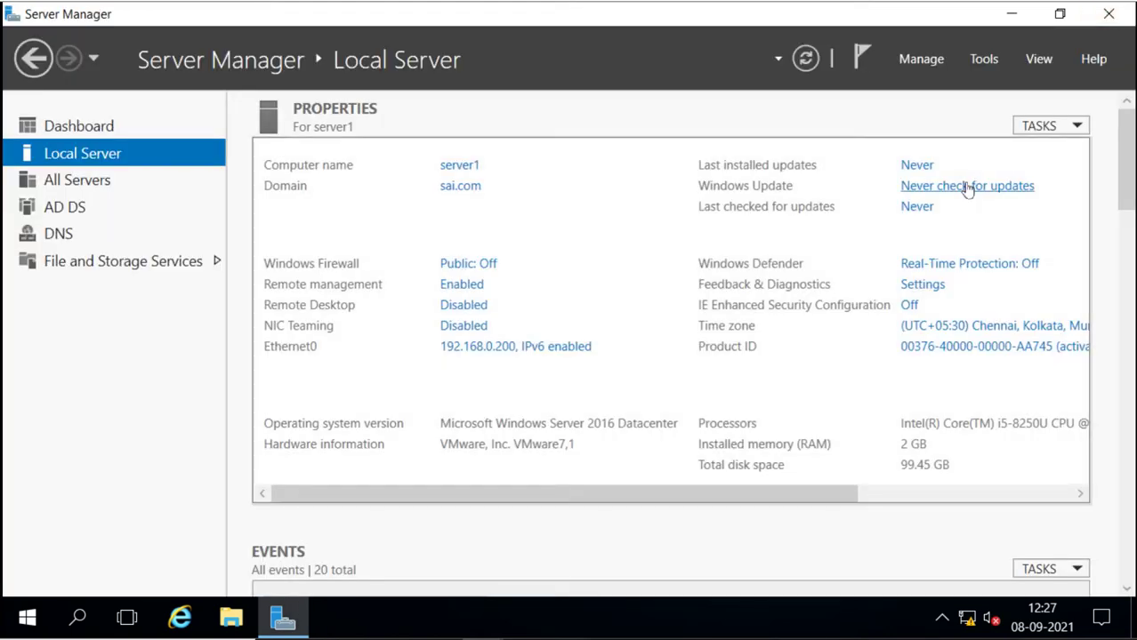
Launch Group Policy Management from Tools and maximize its window.
left_click(983, 60)
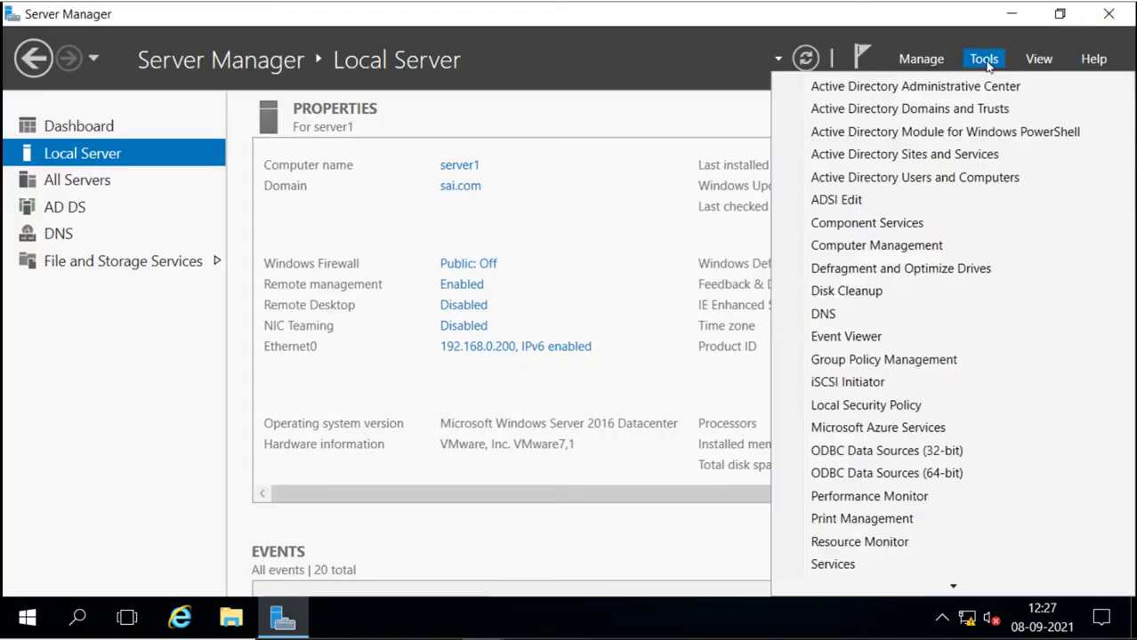
left_click(887, 360)
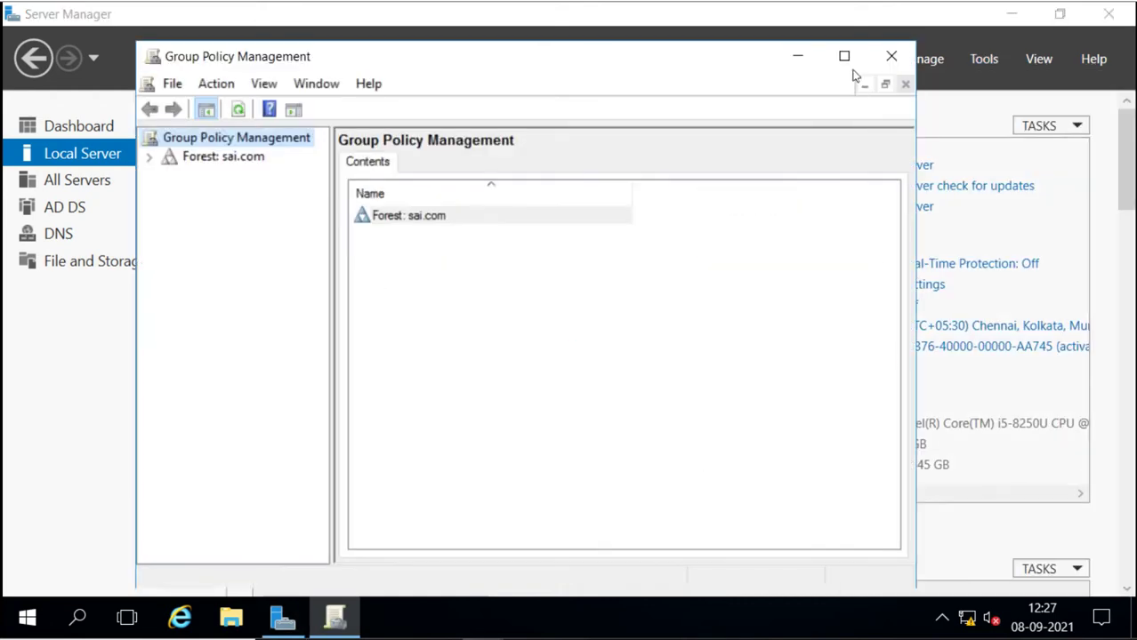
left_click(849, 64)
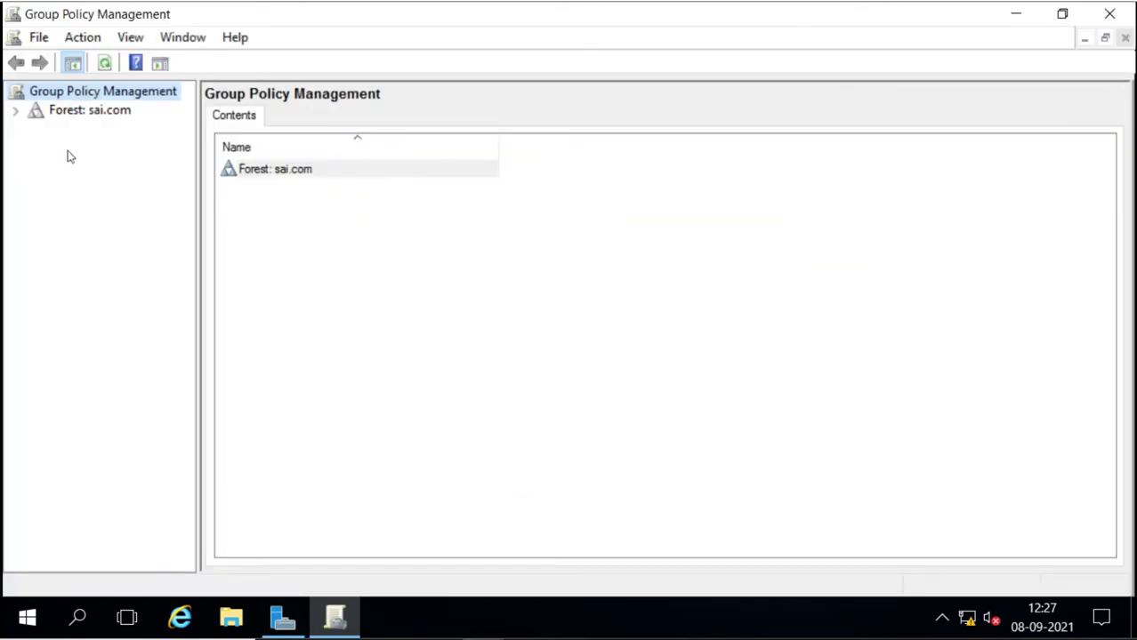
Expand Forest: sai.com > Domains > sai.com to reveal Mumbai and Pune, widening the tree pane.
left_click(15, 114)
left_click(15, 114)
left_click(16, 114)
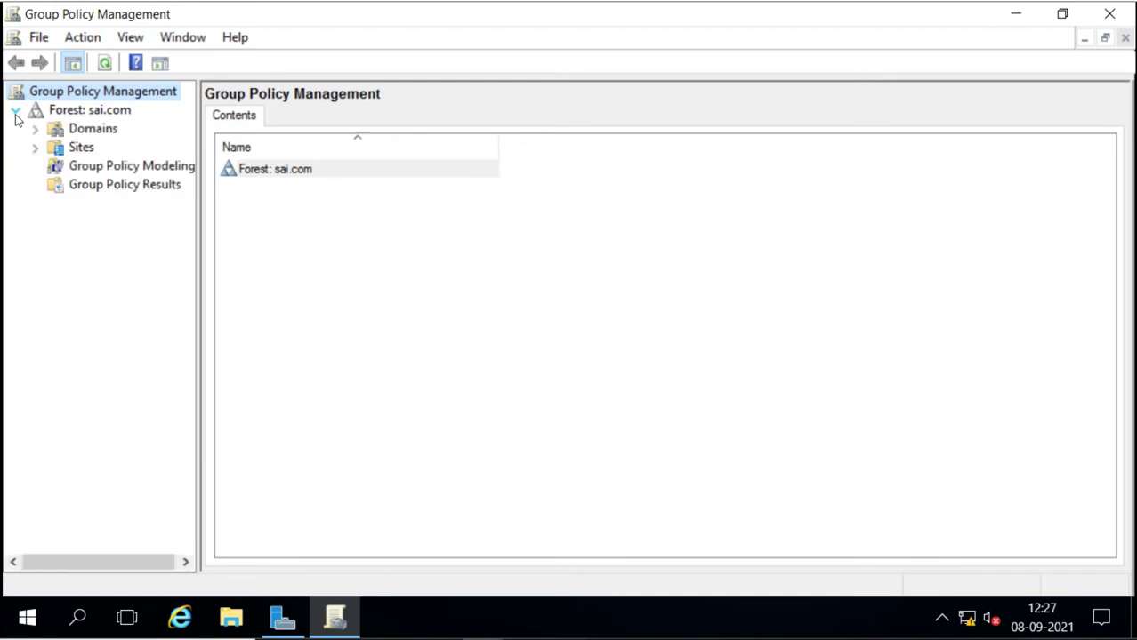
left_click(34, 129)
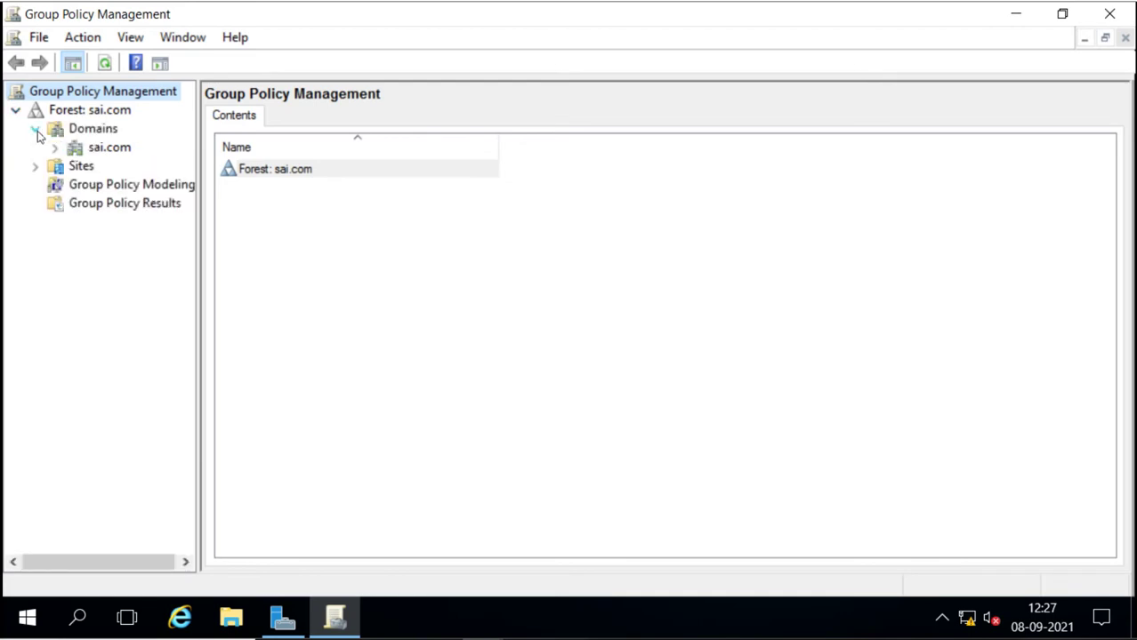
left_click(56, 147)
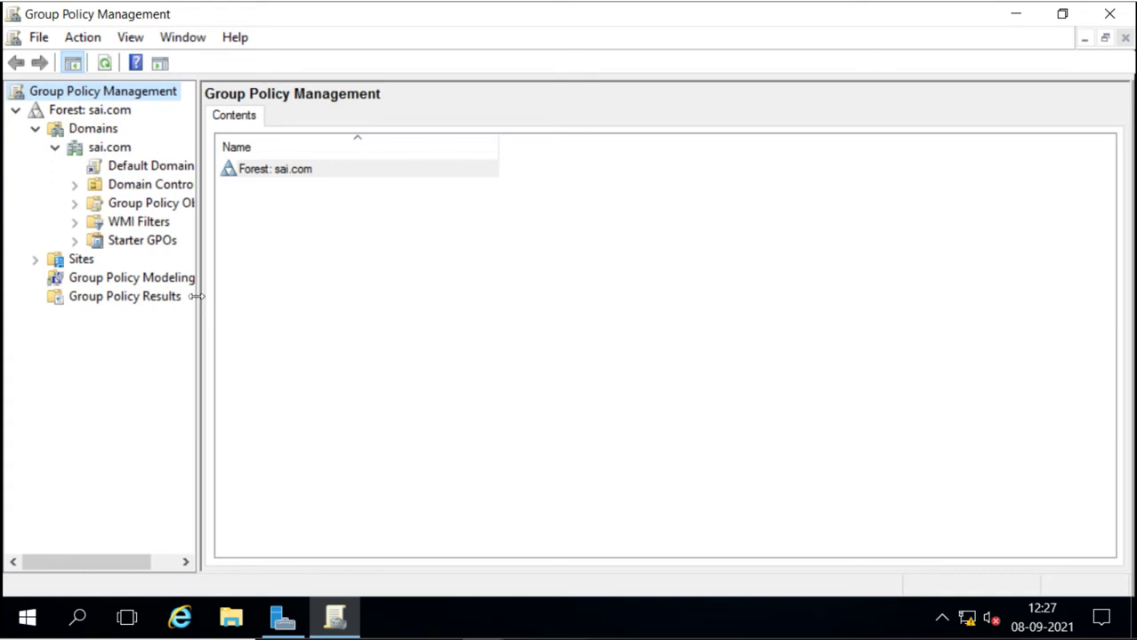
left_click_drag(196, 296, 274, 295)
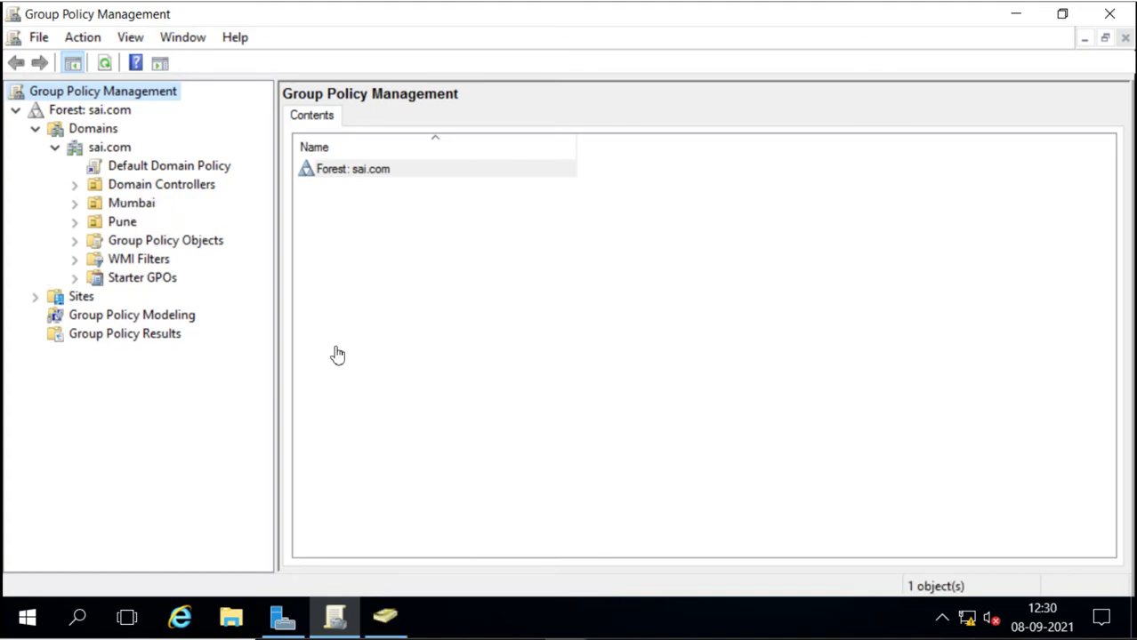
Create a new GPO named 'mumbai users' linked directly to the Mumbai organizational unit.
left_click(91, 205)
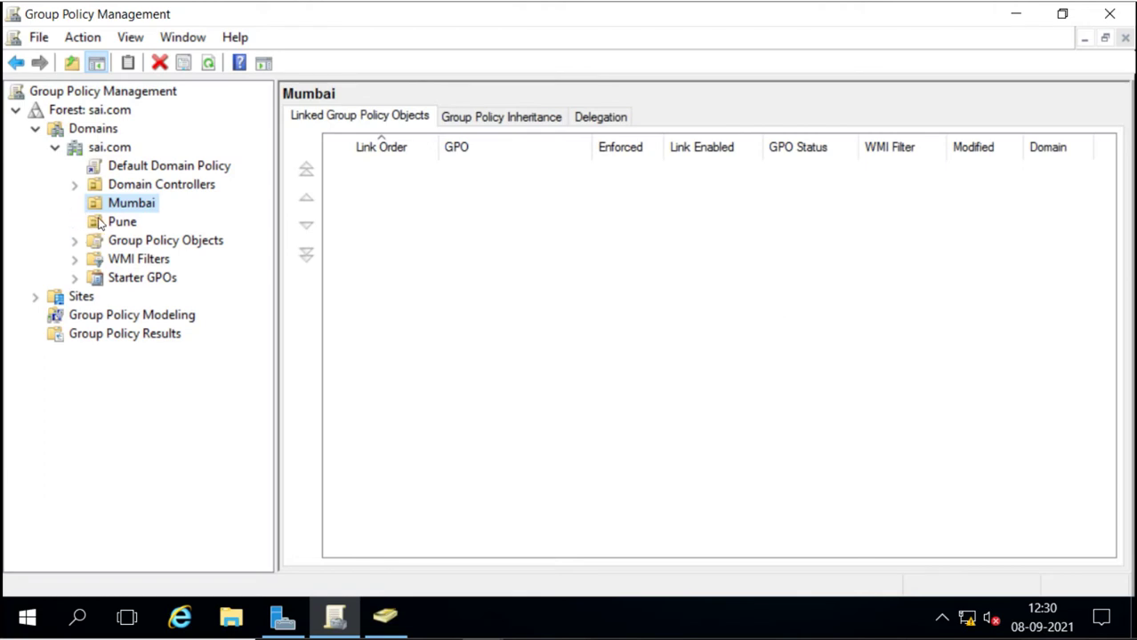
left_click(101, 220)
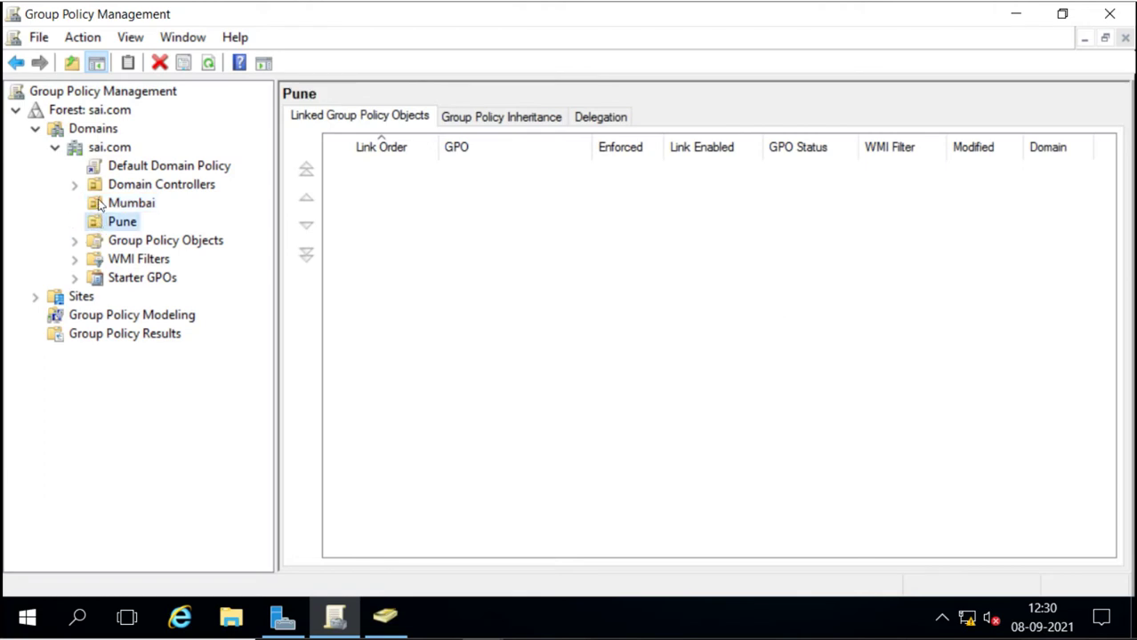
right_click(100, 204)
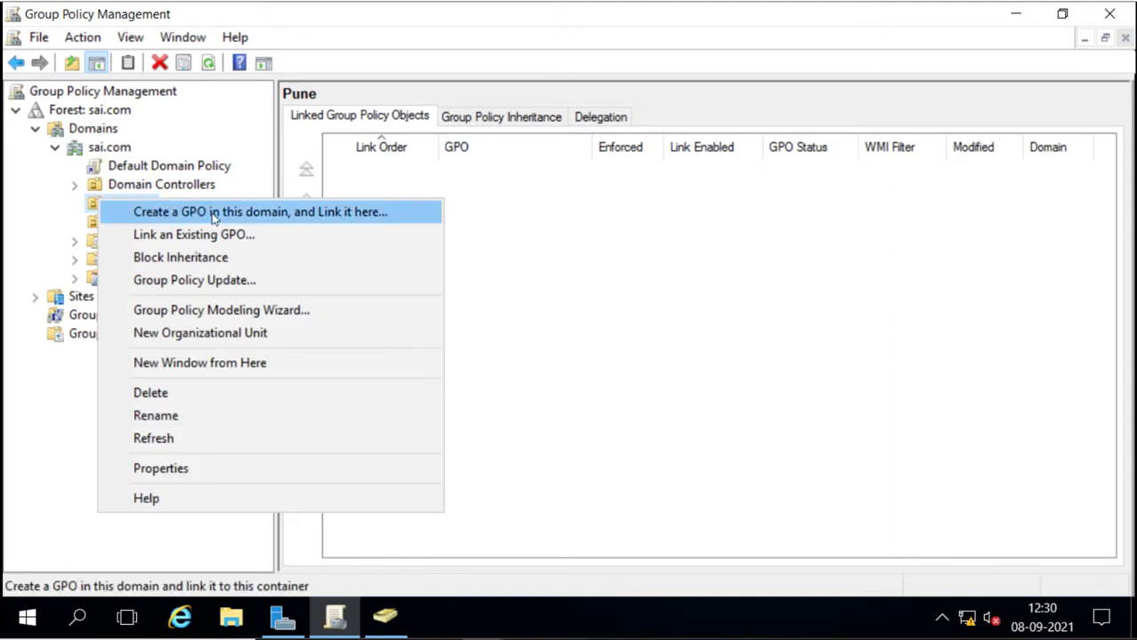
left_click(316, 216)
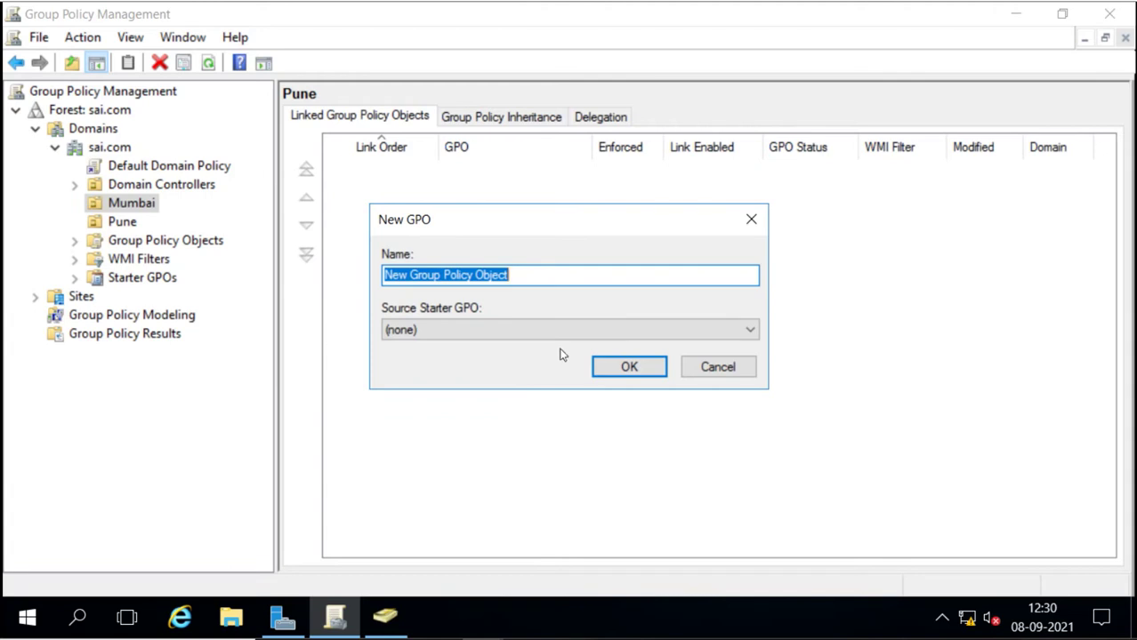
type("mumb")
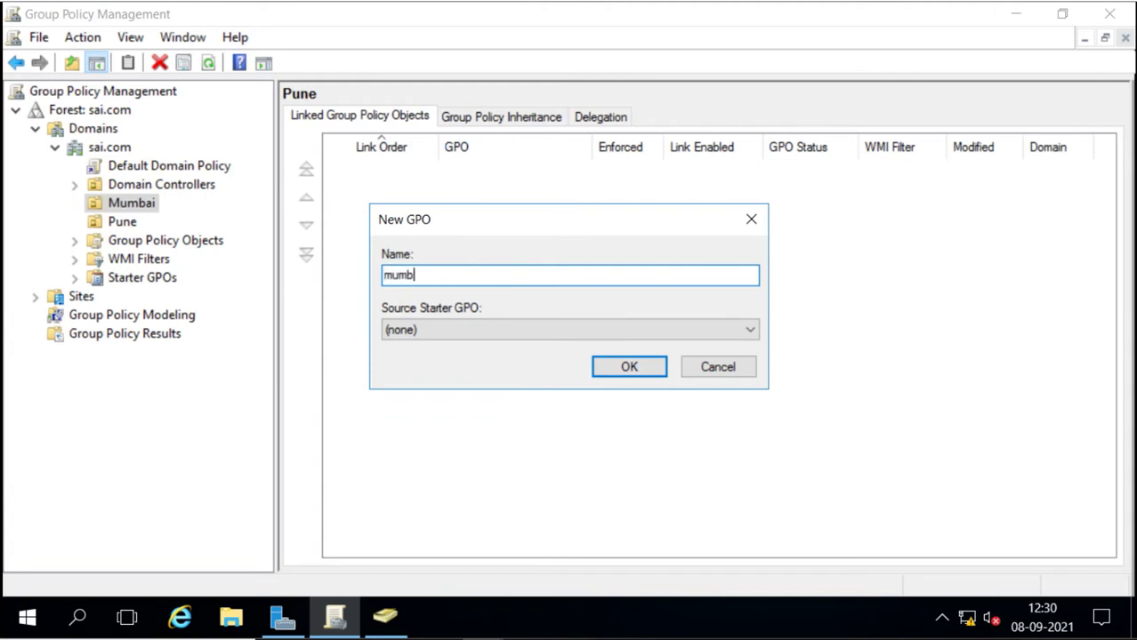
type("ai users")
key("Return")
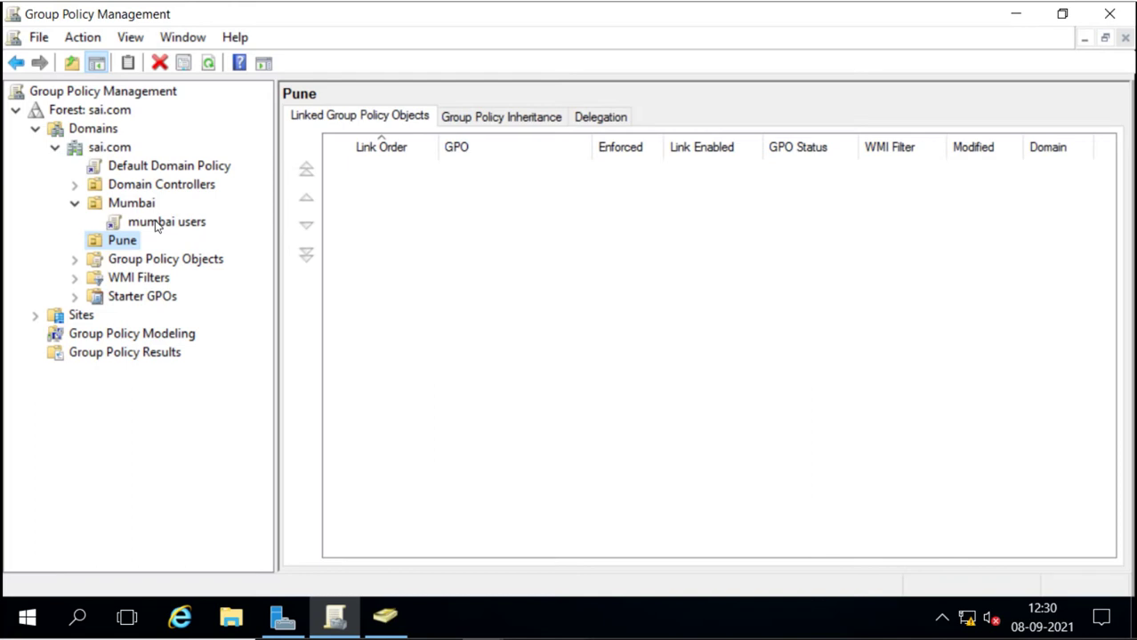
Open the Default Domain Policy for editing in a maximized Group Policy Management Editor.
right_click(156, 173)
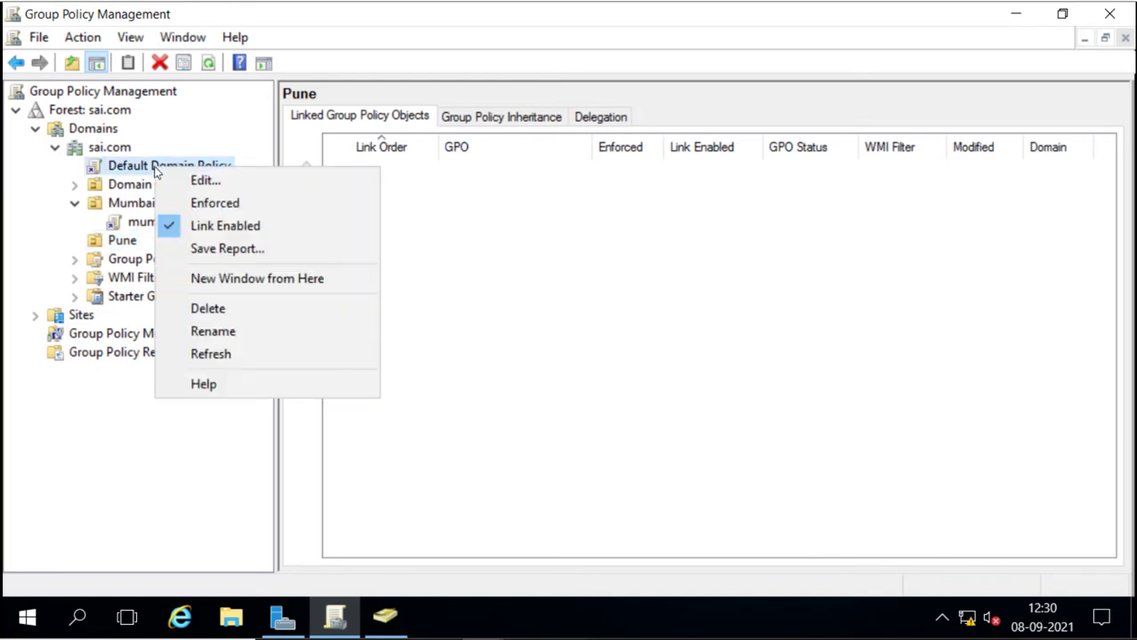
left_click(192, 178)
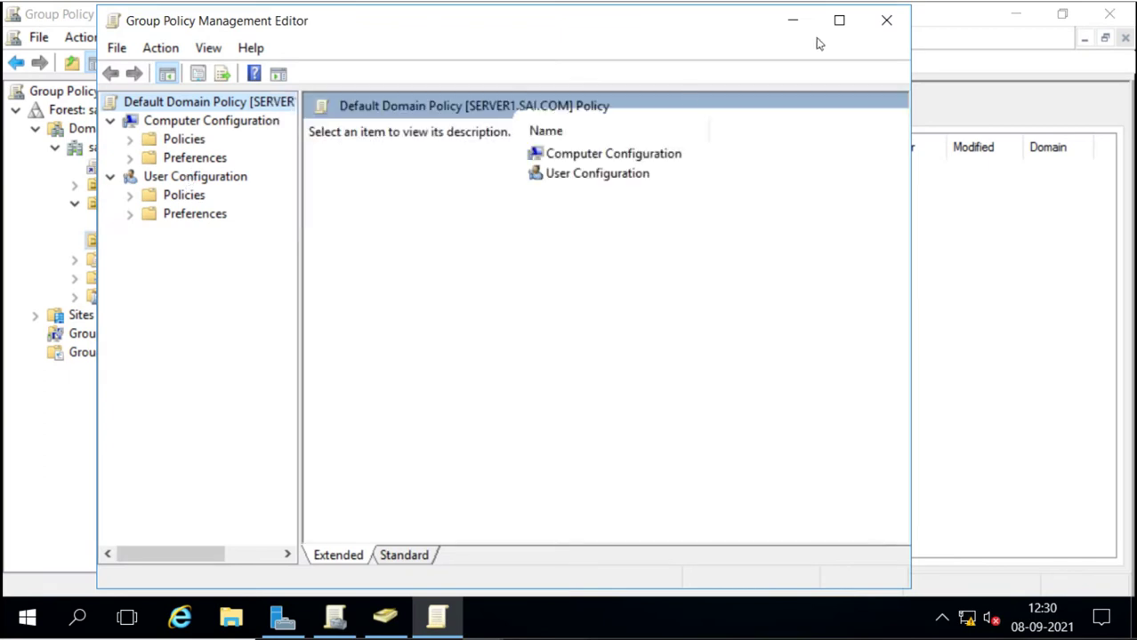
left_click(838, 22)
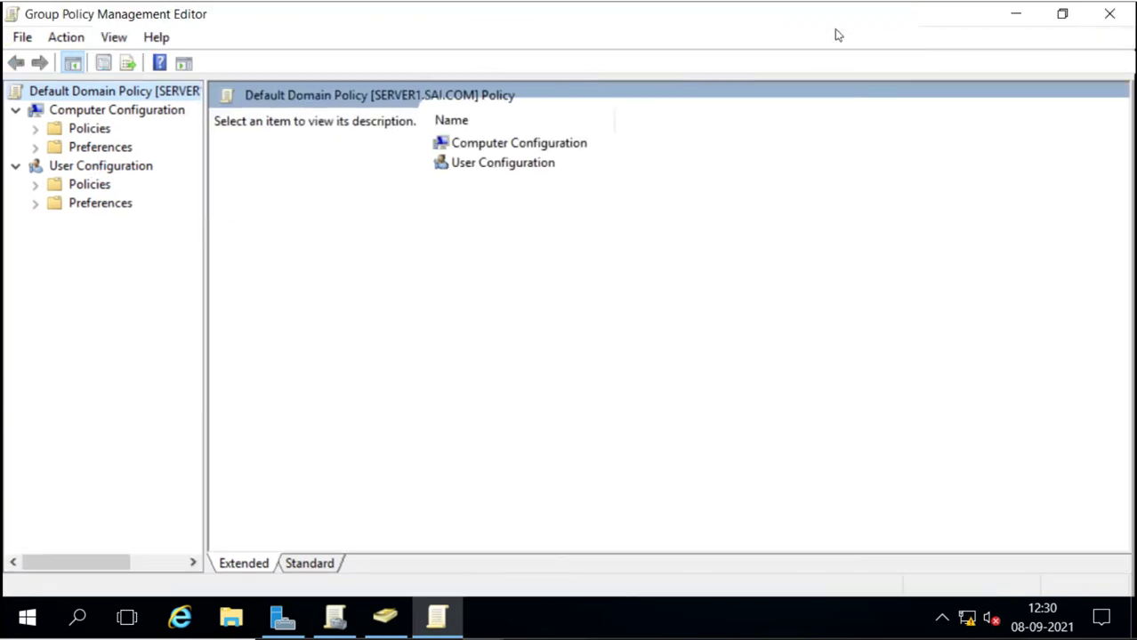
Navigate Computer Configuration > Policies > Windows Settings > Security Settings > Account Policies > Password Policy.
double_click(539, 148)
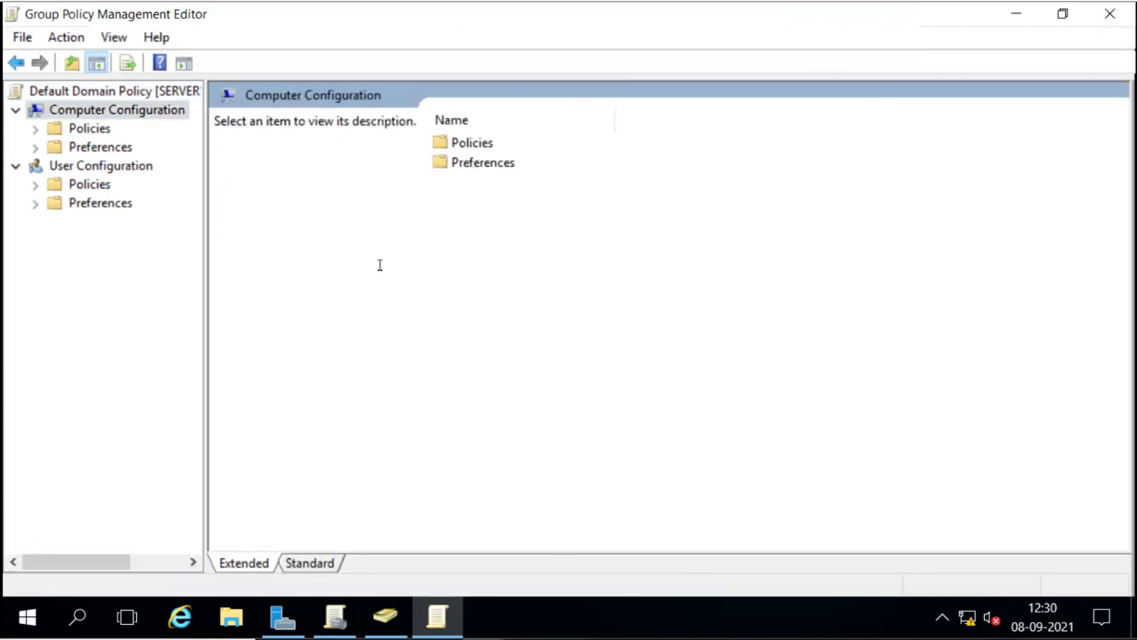
double_click(485, 150)
left_click(489, 163)
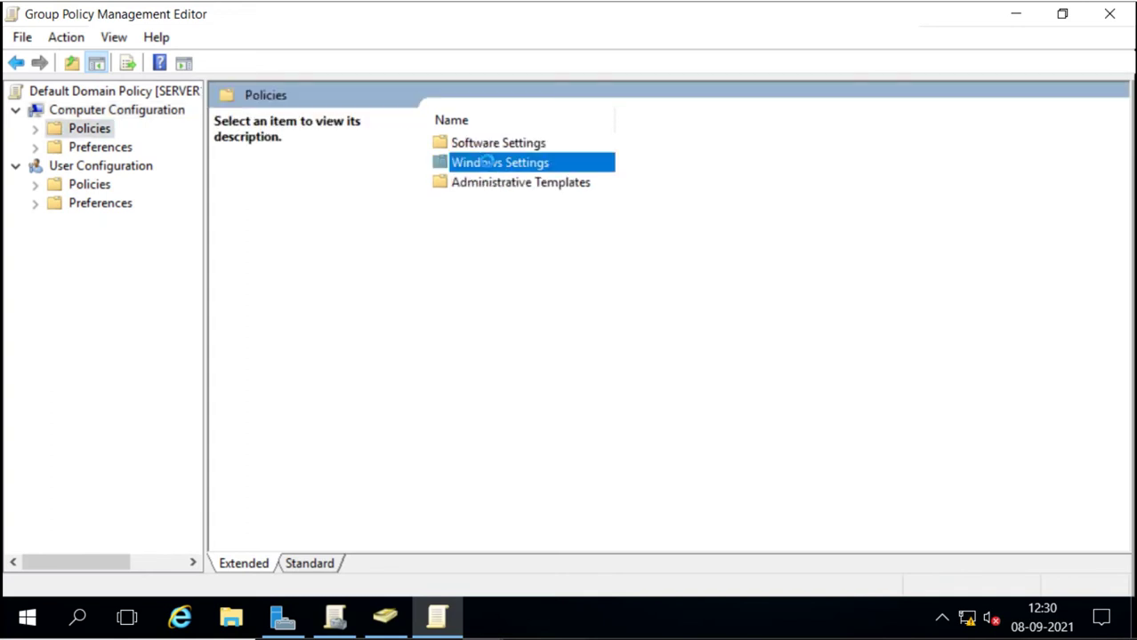
double_click(488, 163)
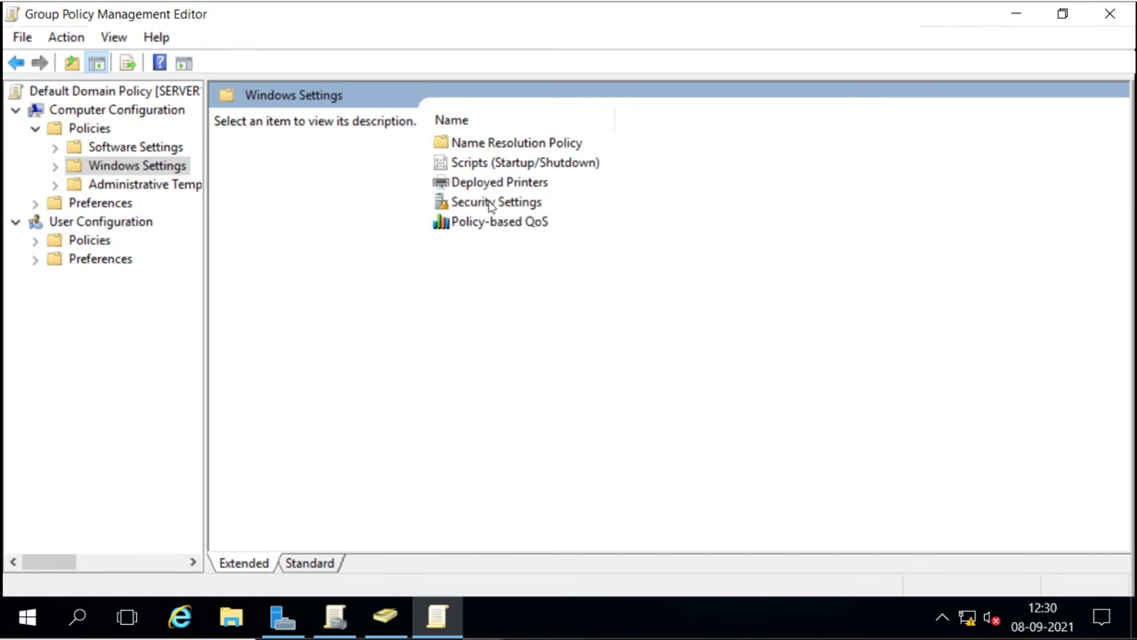
double_click(489, 202)
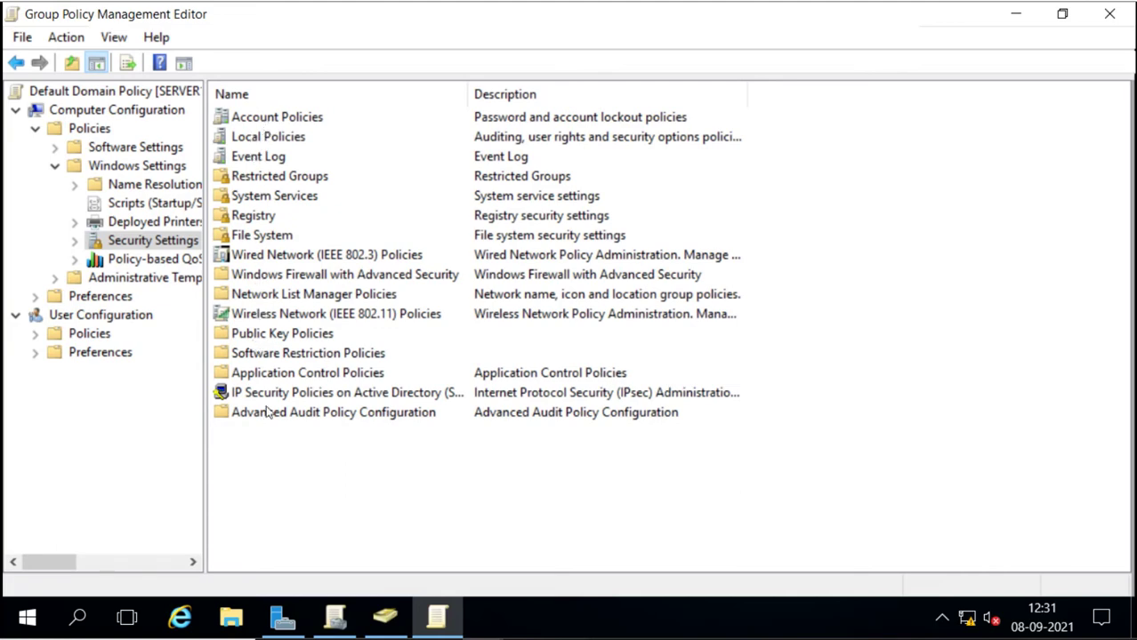
double_click(283, 121)
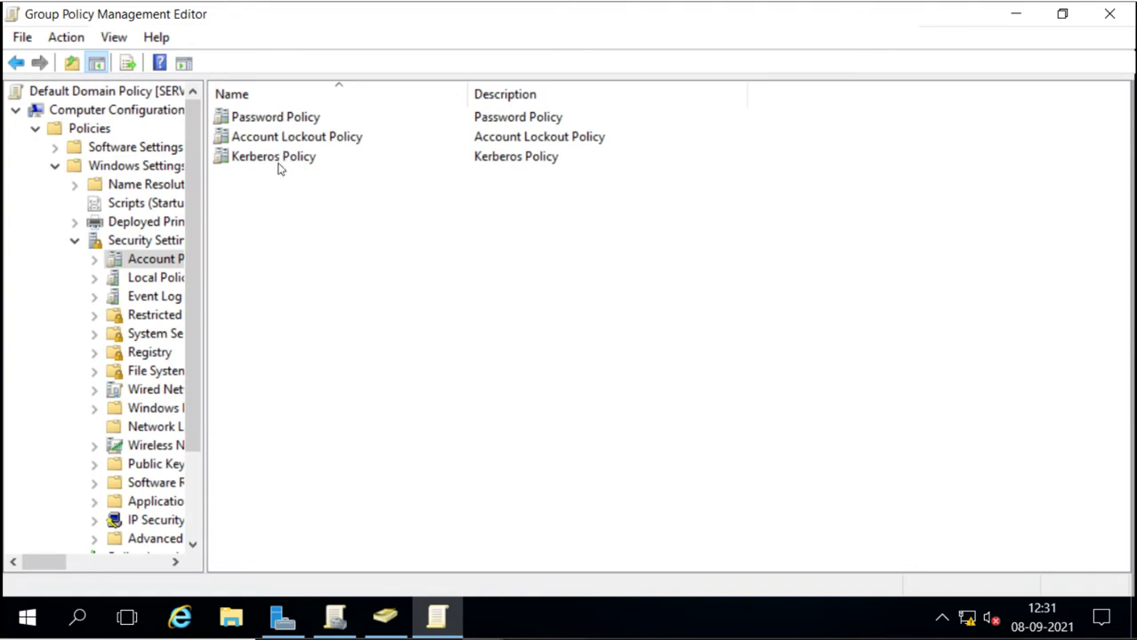
double_click(297, 118)
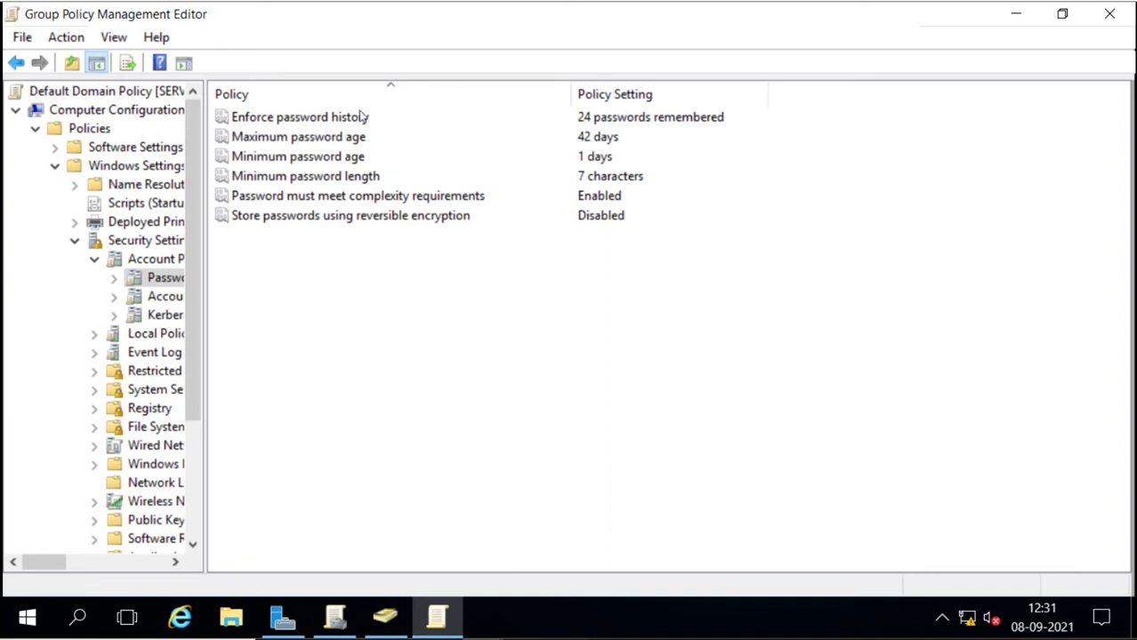
Widen the editor's tree pane while reviewing Enforce password history and Maximum password age.
left_click(548, 124)
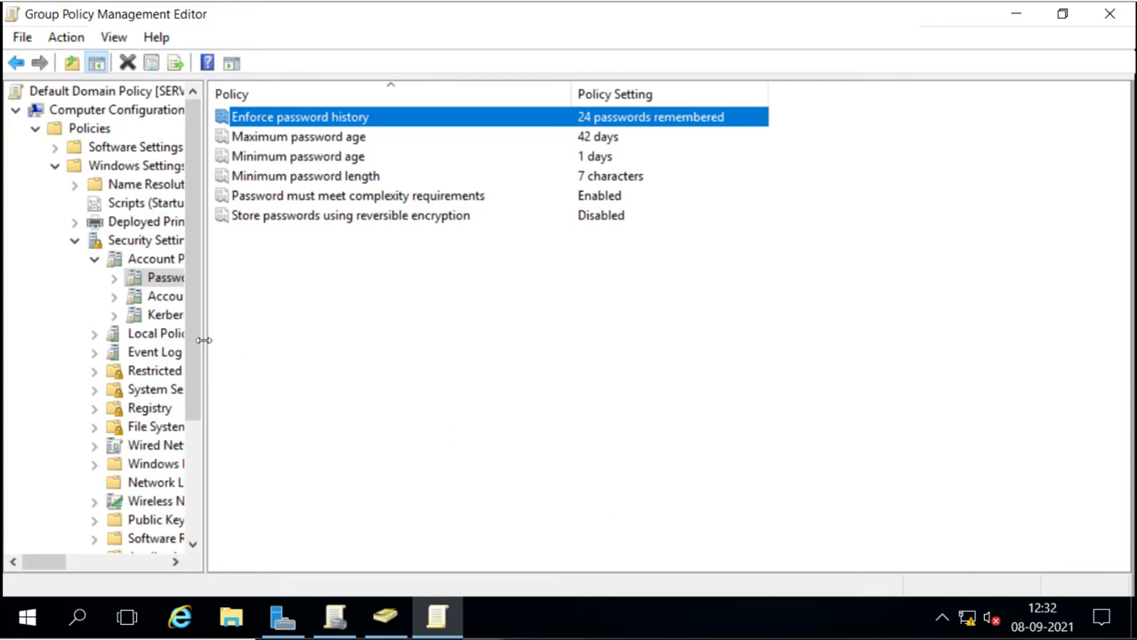
left_click_drag(205, 342, 288, 343)
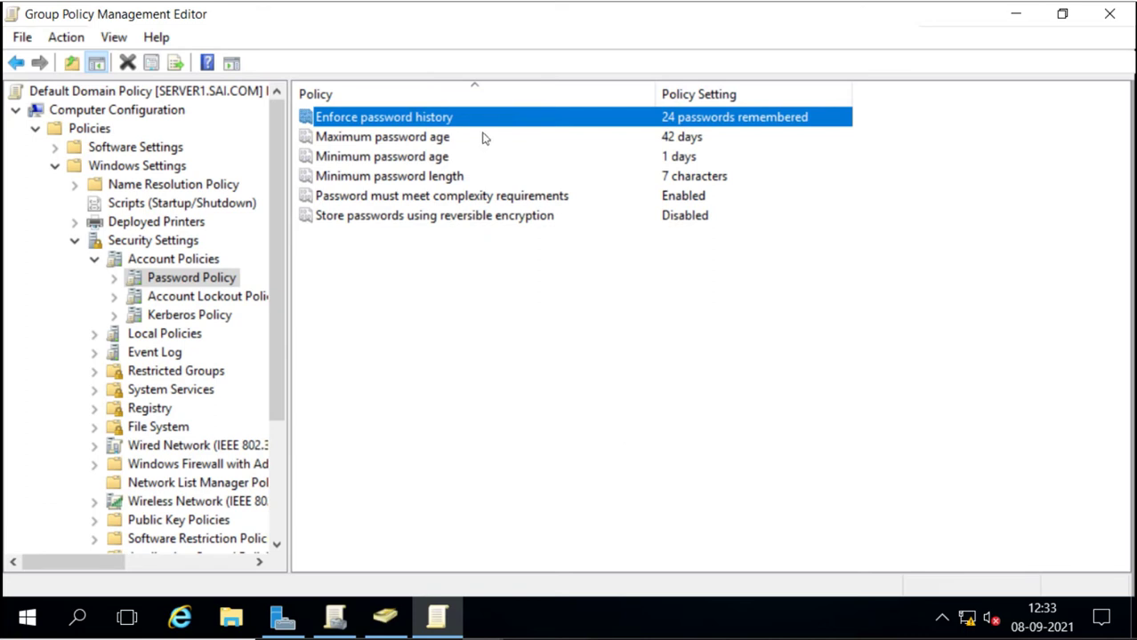
left_click(437, 139)
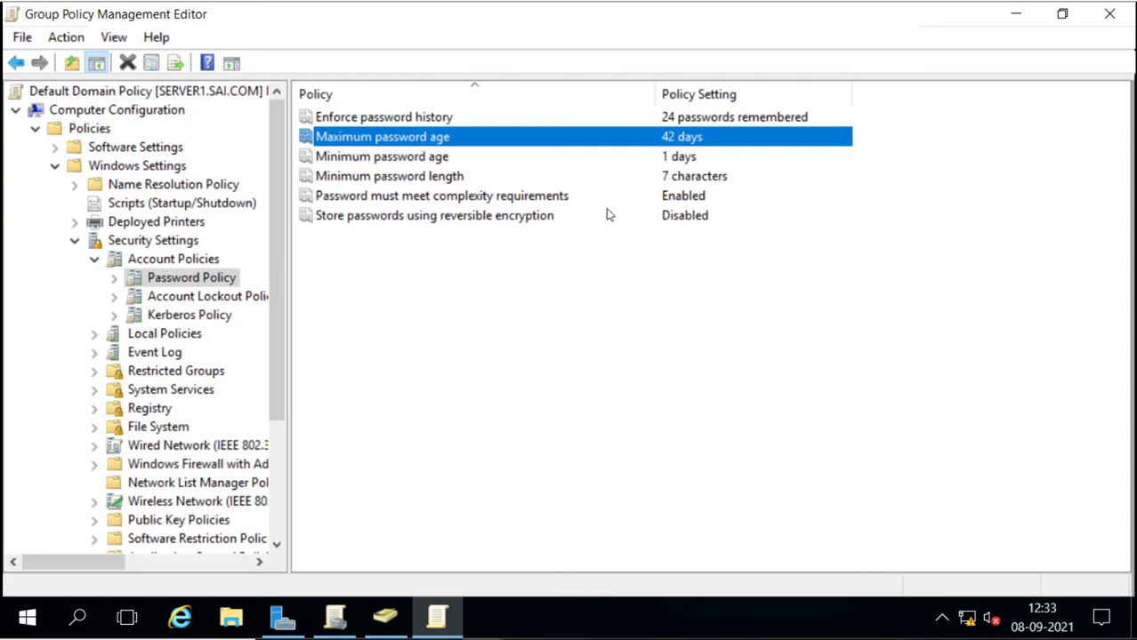
View the Maximum password age and Enforce password history properties, closing each unchanged.
double_click(667, 142)
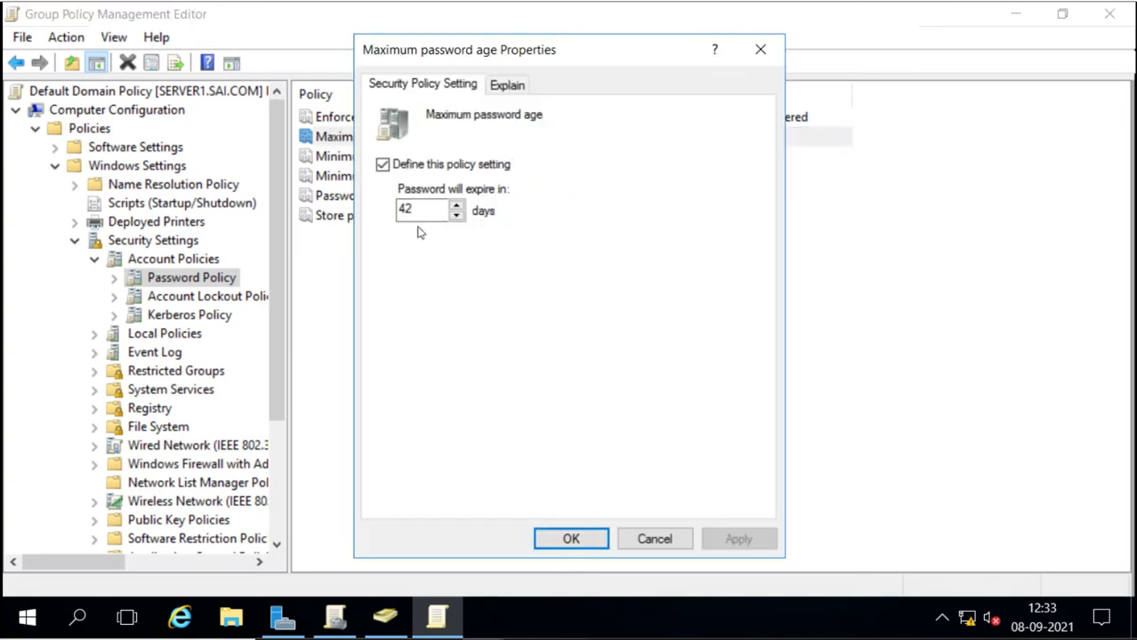
left_click(648, 532)
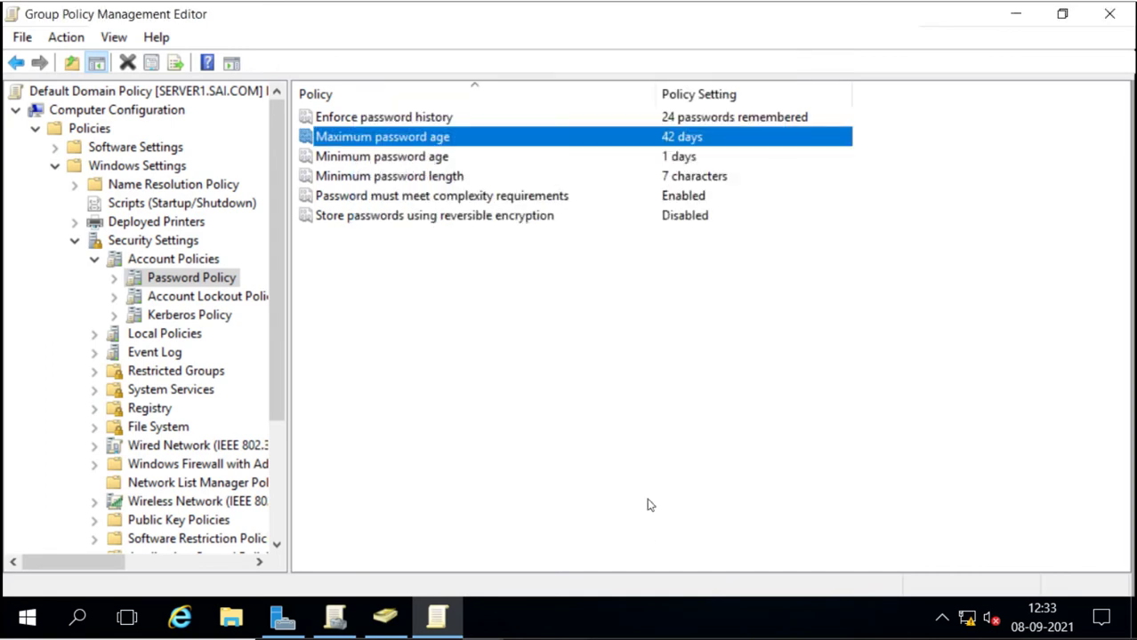
double_click(676, 119)
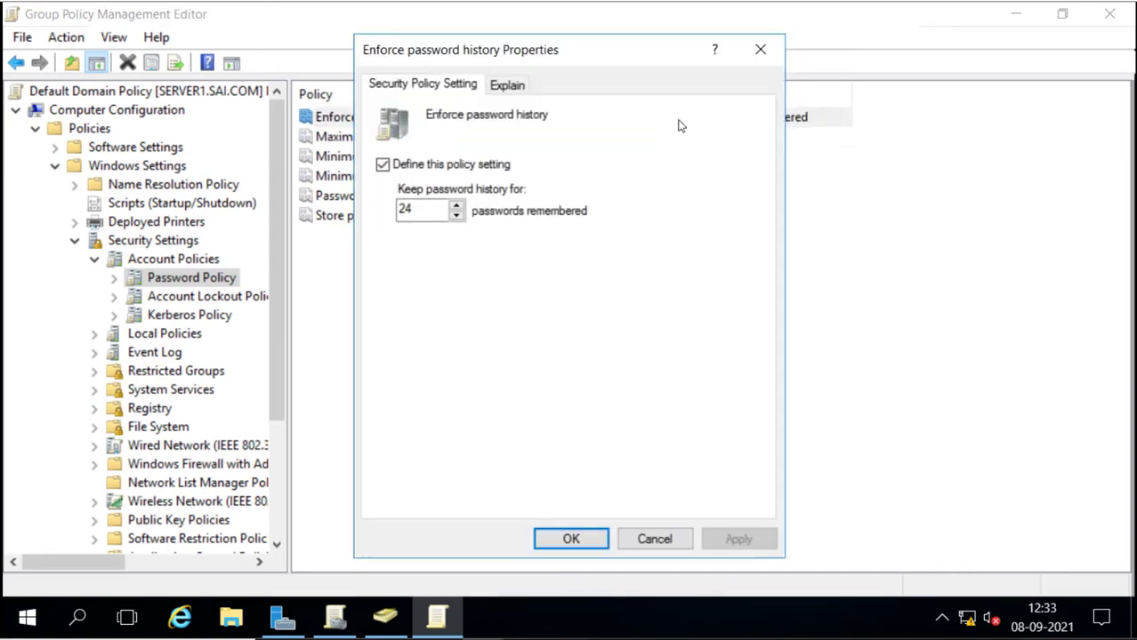
left_click(667, 542)
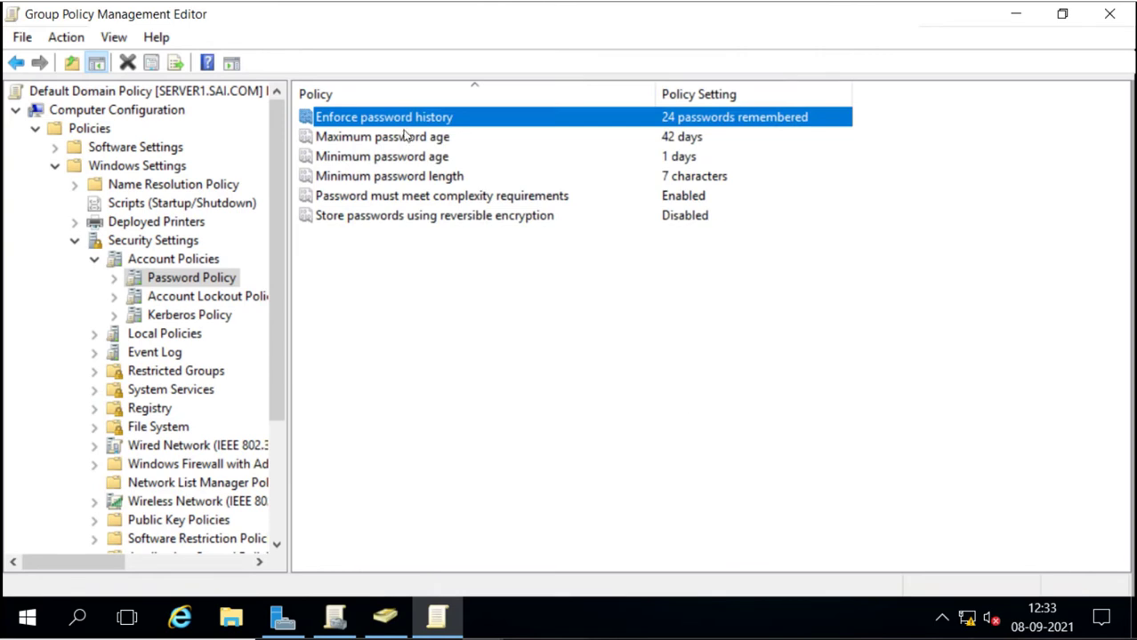
Review the Maximum password age, Enforce password history and Minimum password age settings.
left_click(402, 142)
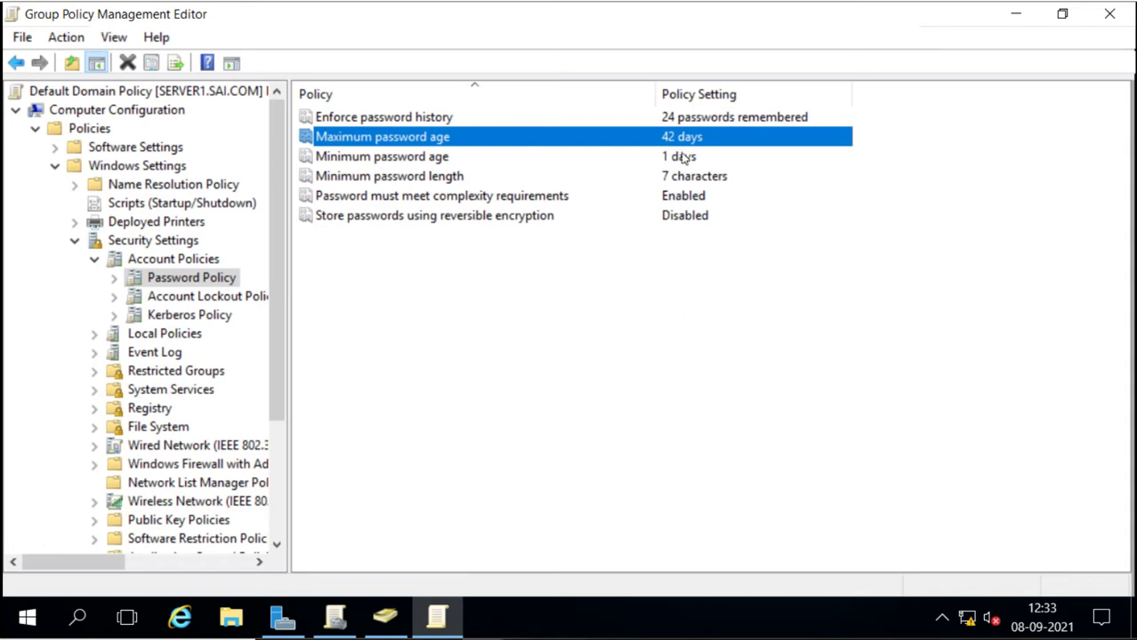
left_click(691, 125)
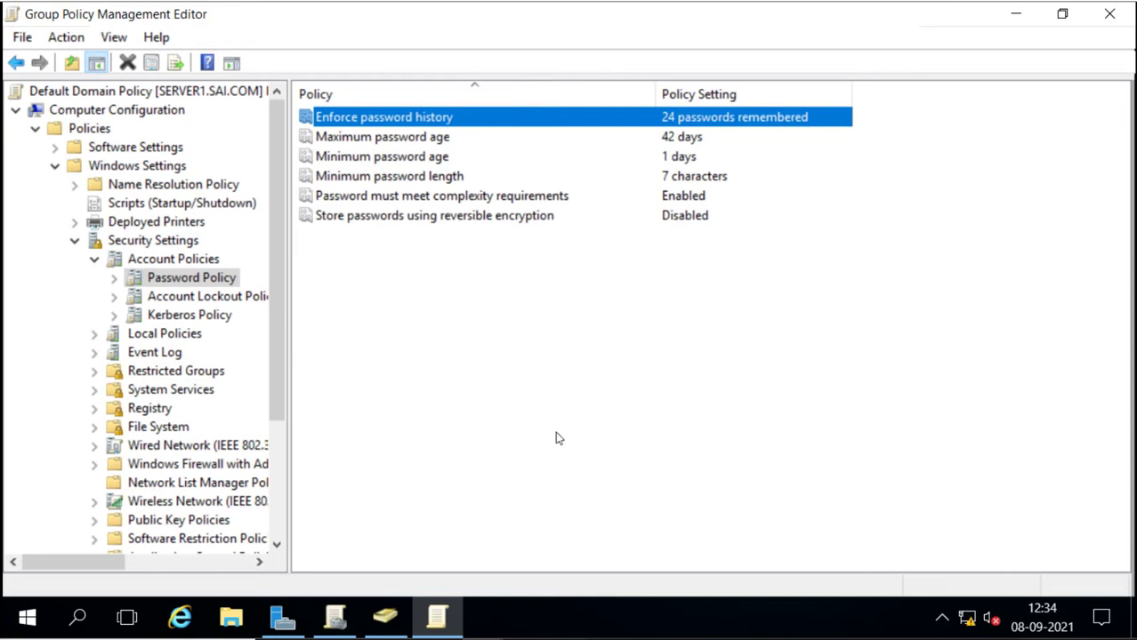
left_click(424, 139)
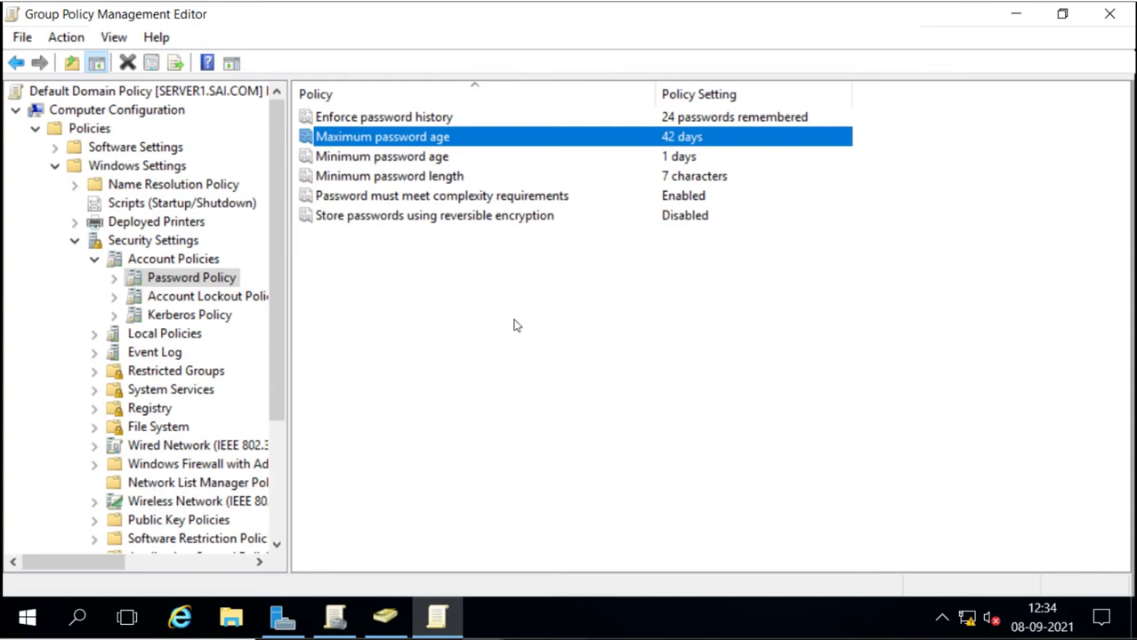
left_click(413, 161)
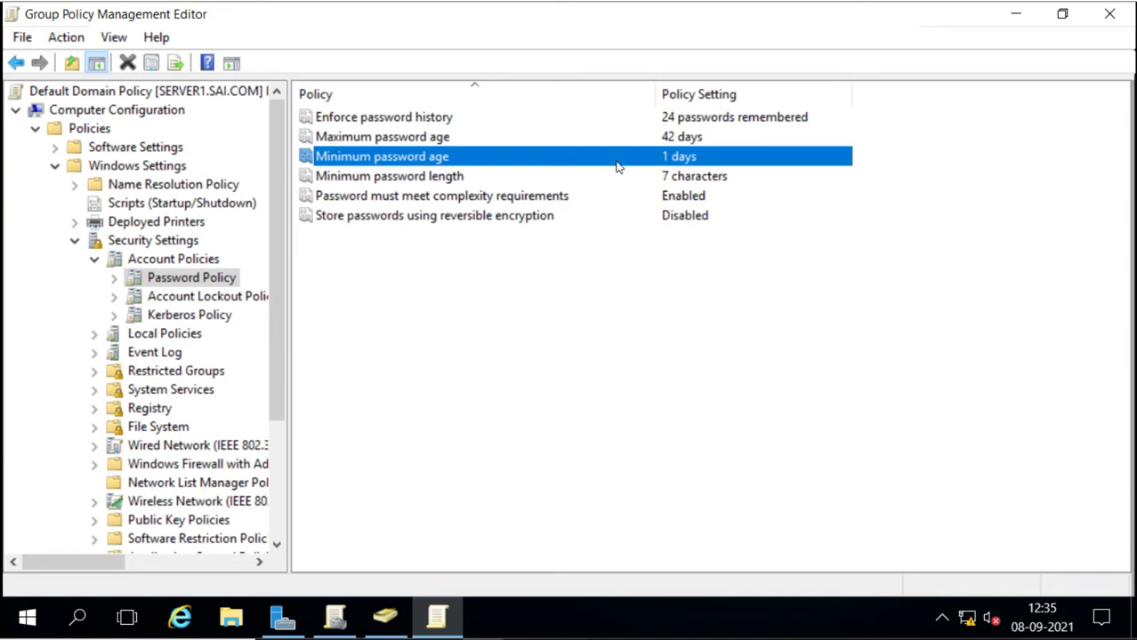
left_click(640, 421)
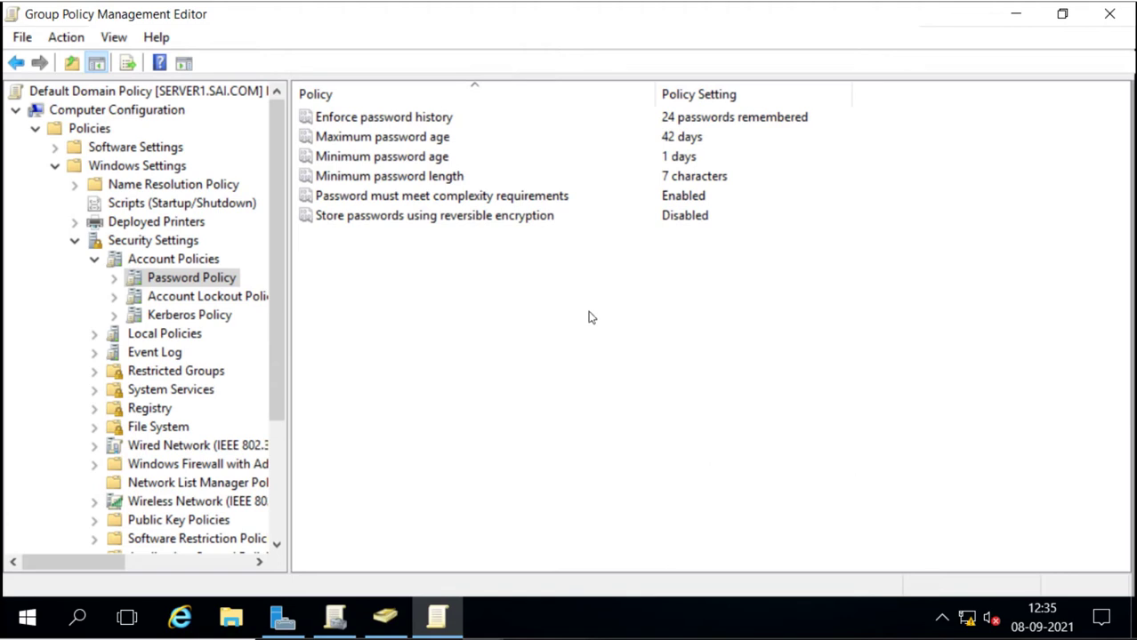
left_click(425, 180)
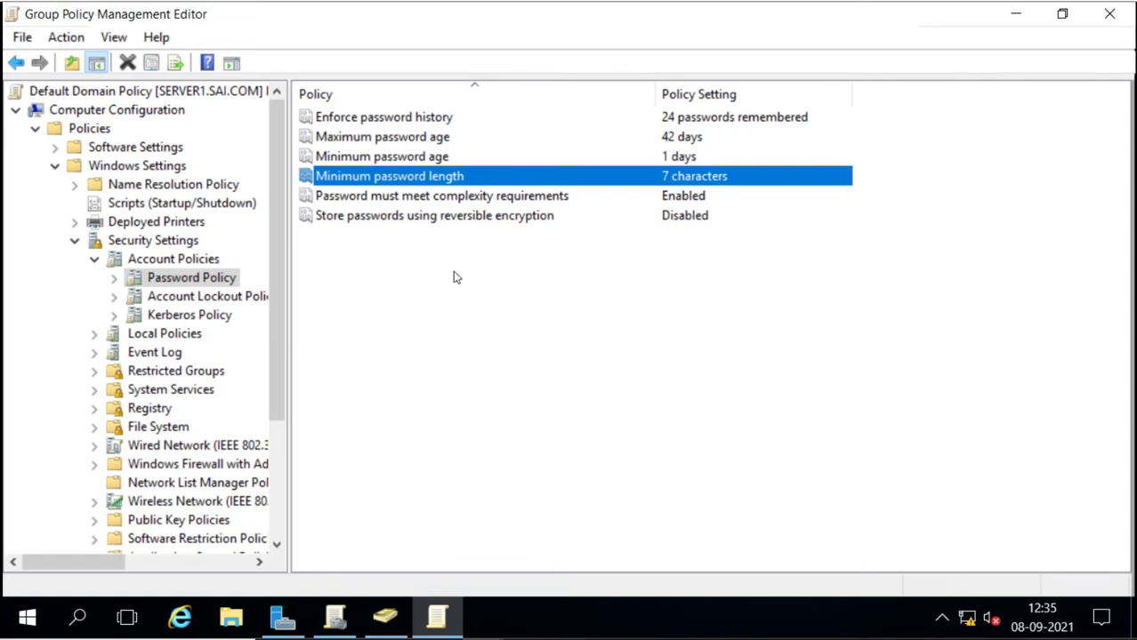
left_click(456, 200)
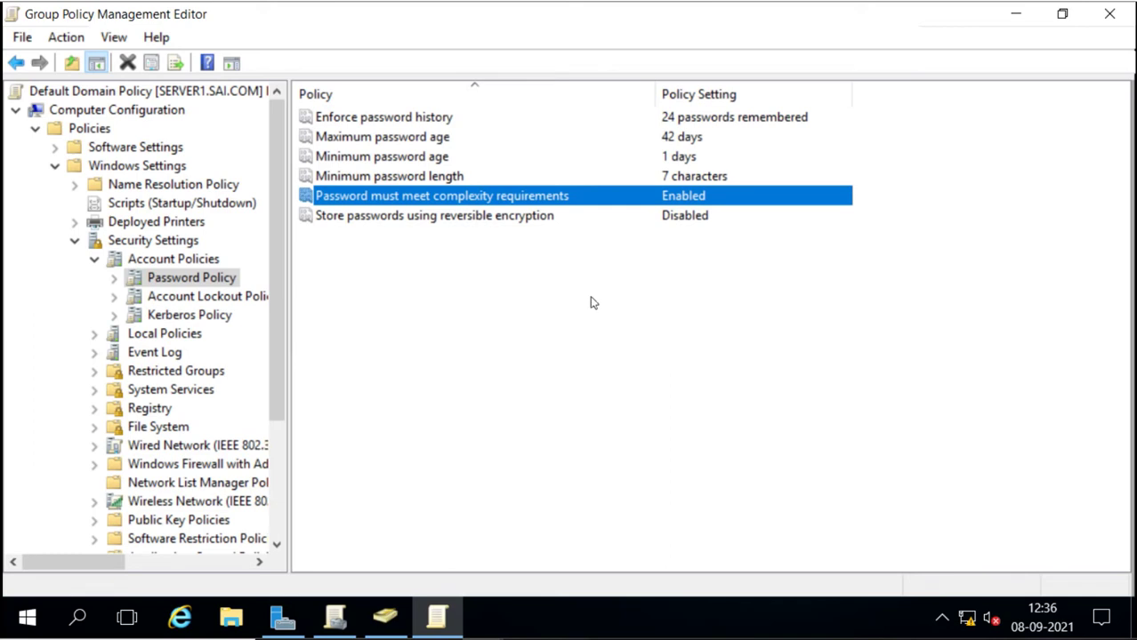
left_click(437, 223)
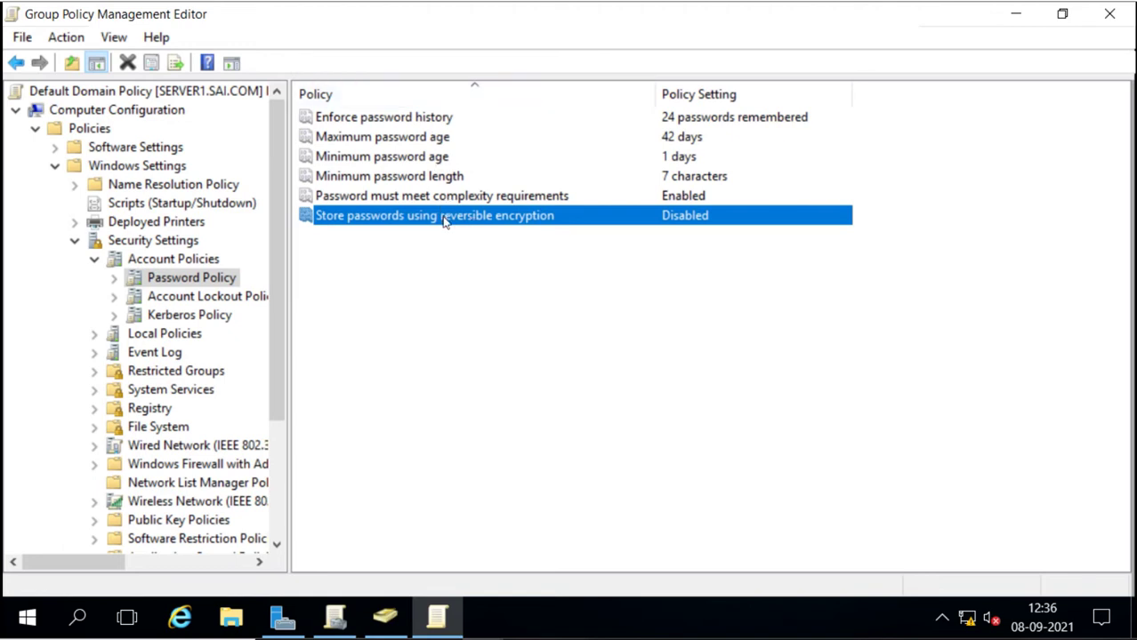
Open 'Store passwords using reversible encryption' properties and read its Explain tab.
double_click(443, 222)
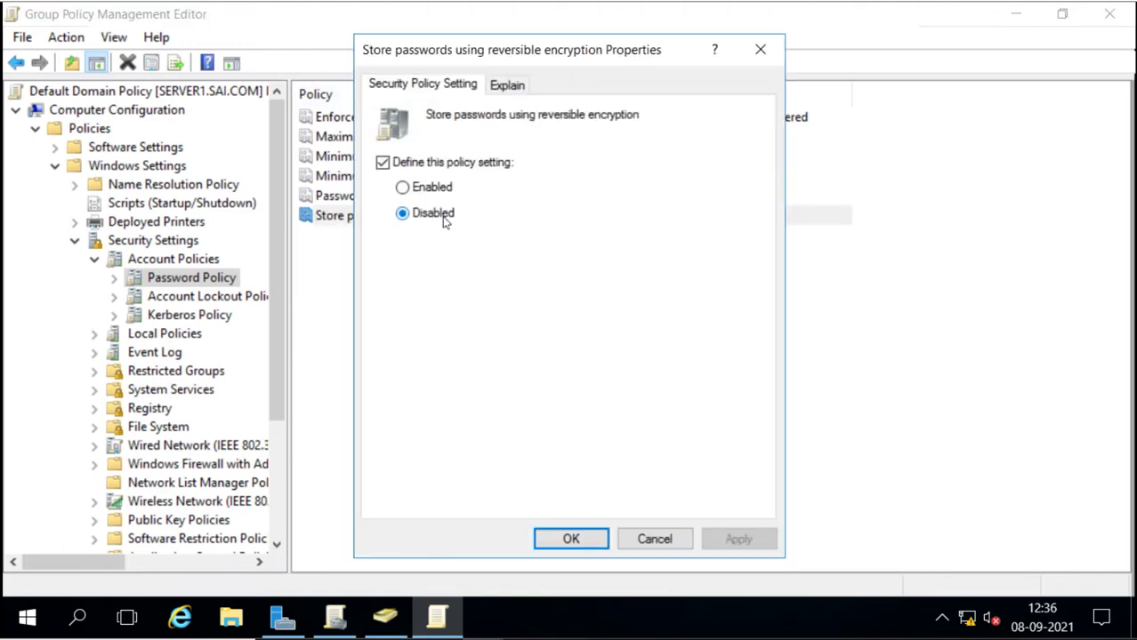
left_click(506, 89)
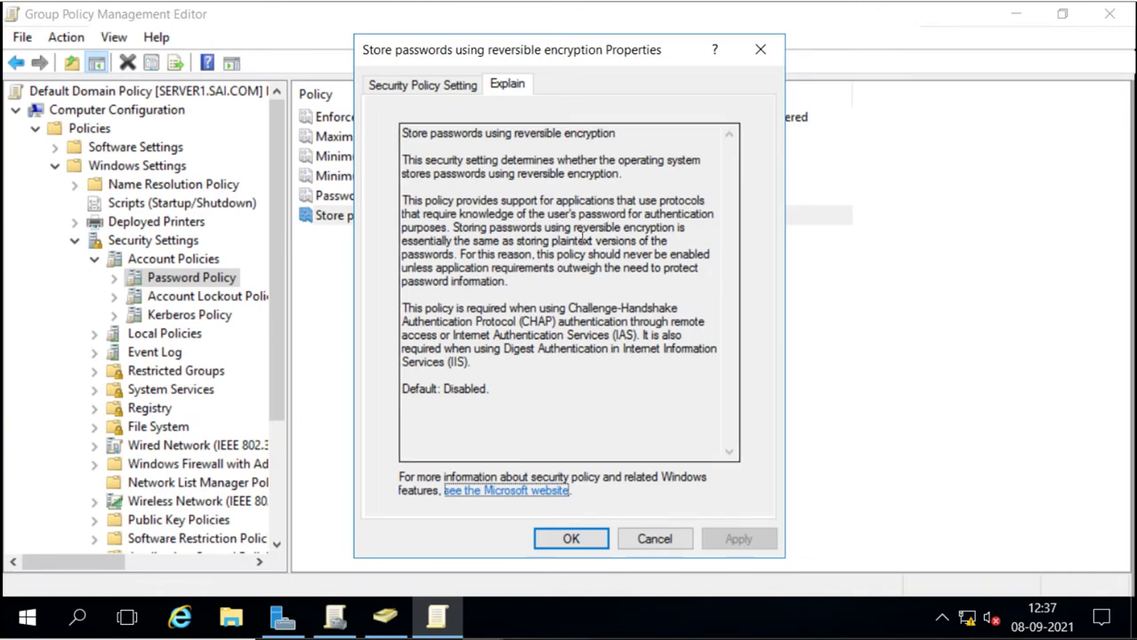
Confirm reversible encryption is Disabled on the Security Policy Setting tab and cancel the dialog.
left_click_drag(579, 60, 859, 52)
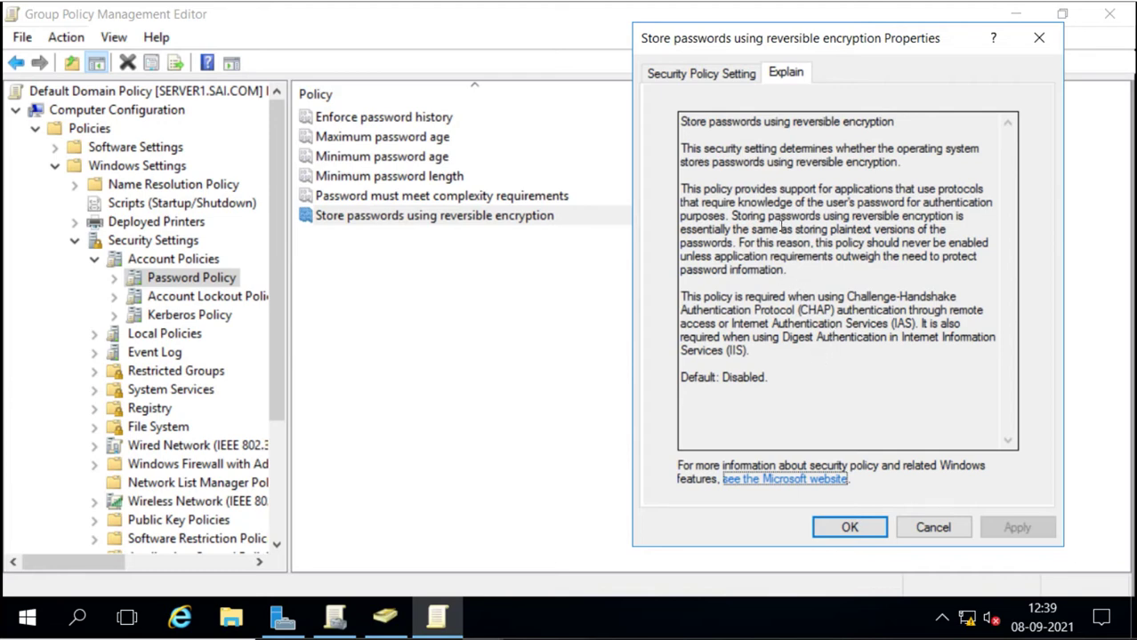
left_click(709, 75)
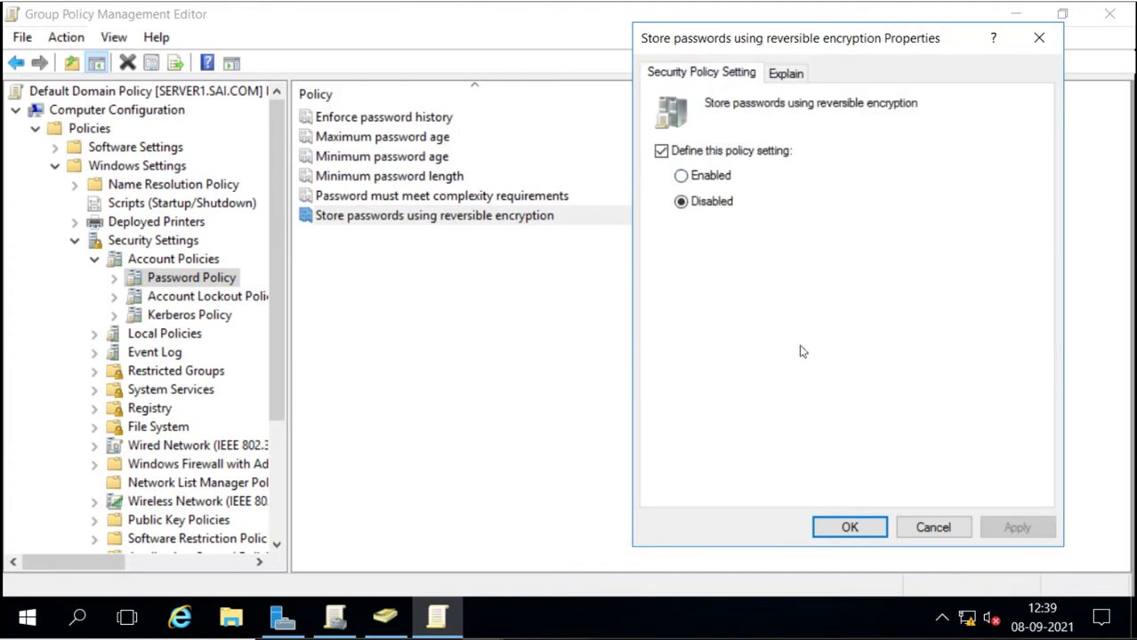
left_click(934, 528)
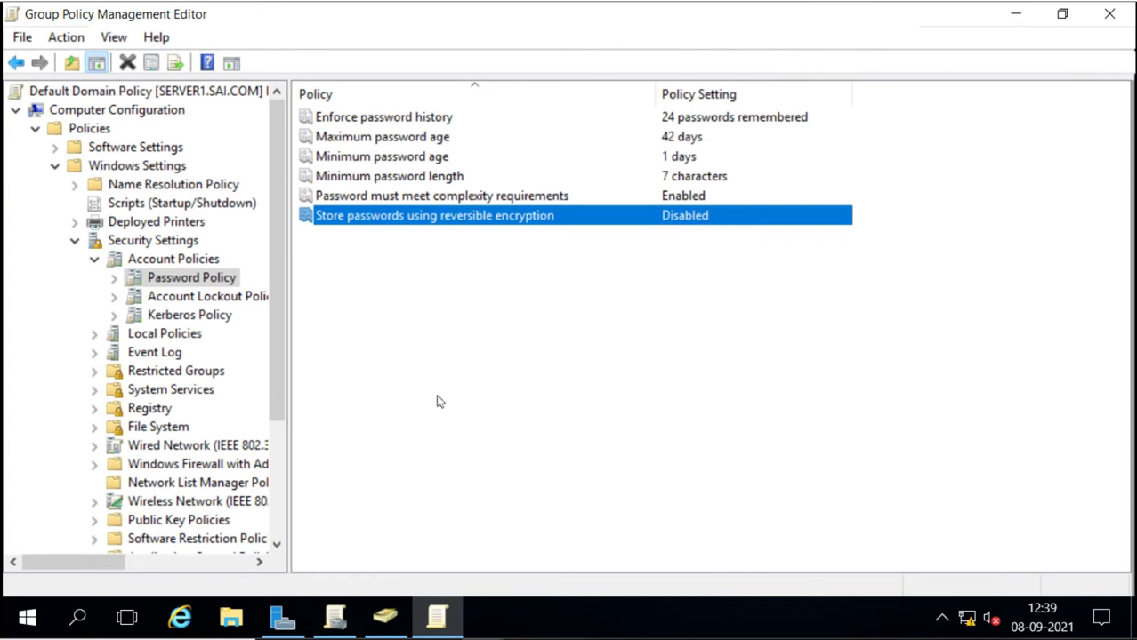
Review Account Lockout Policy: duration and reset counter Not Defined, threshold 0 invalid attempts.
left_click(200, 298)
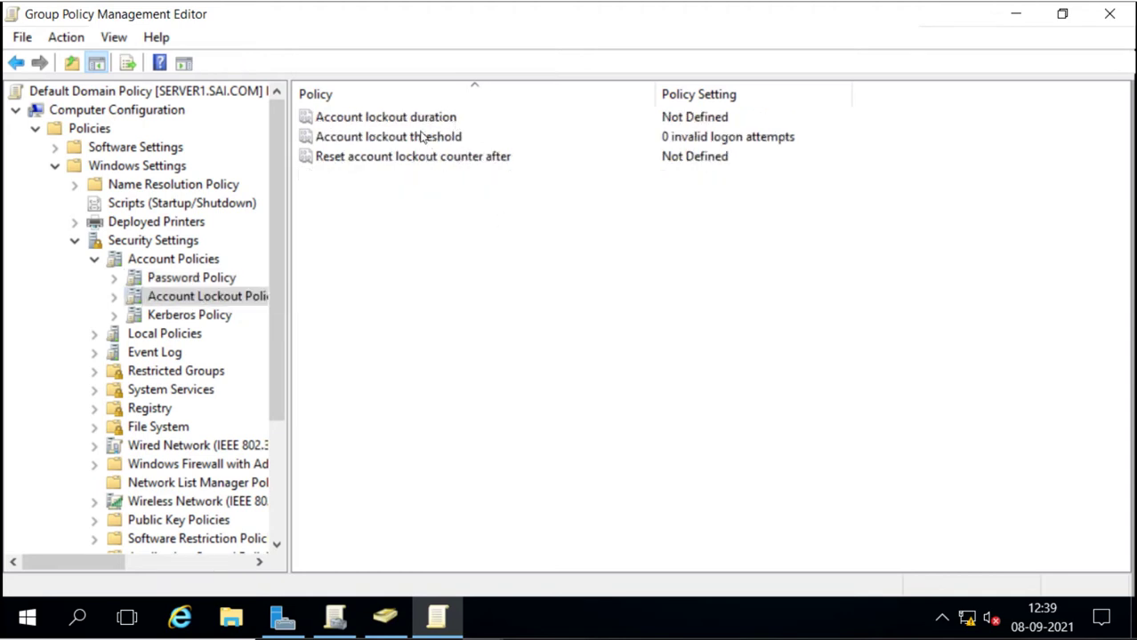
left_click(423, 124)
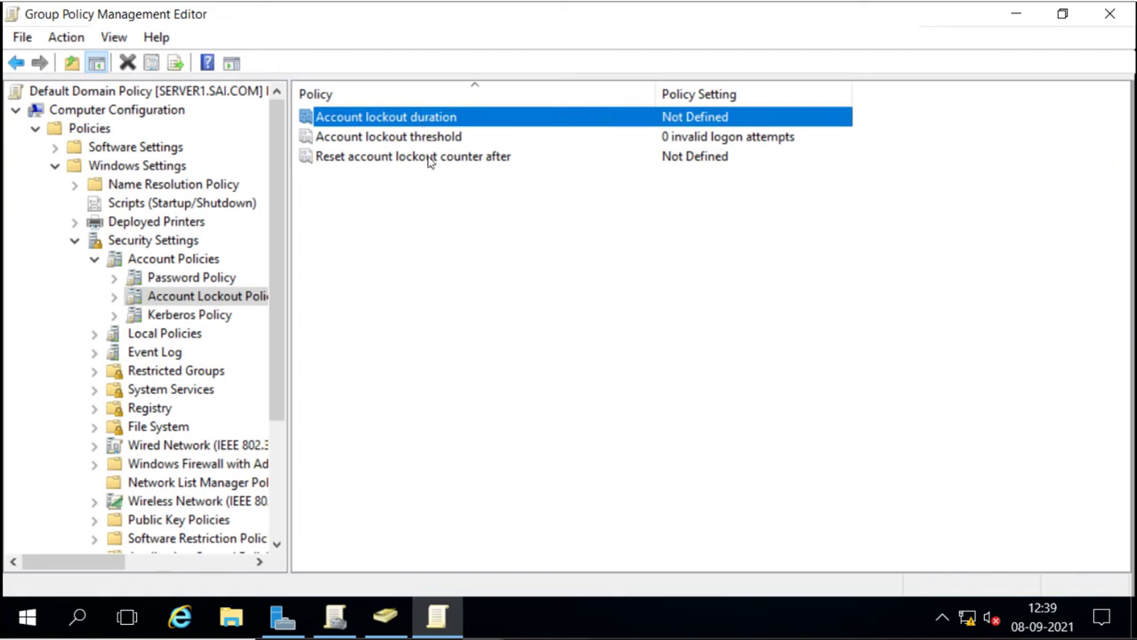
left_click(430, 159)
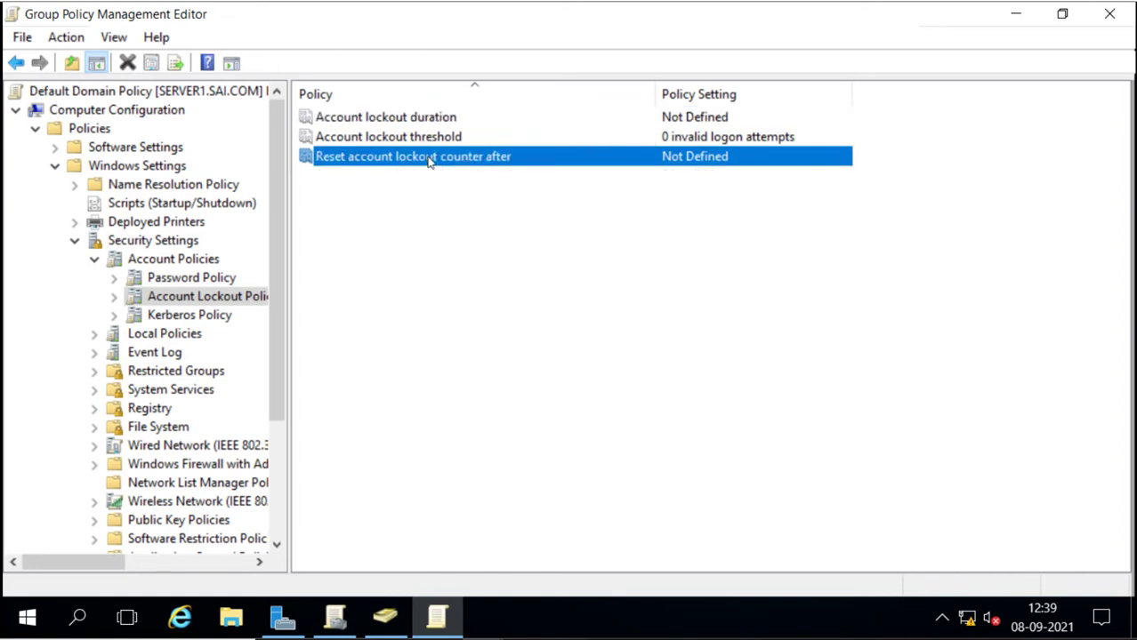
left_click(430, 139)
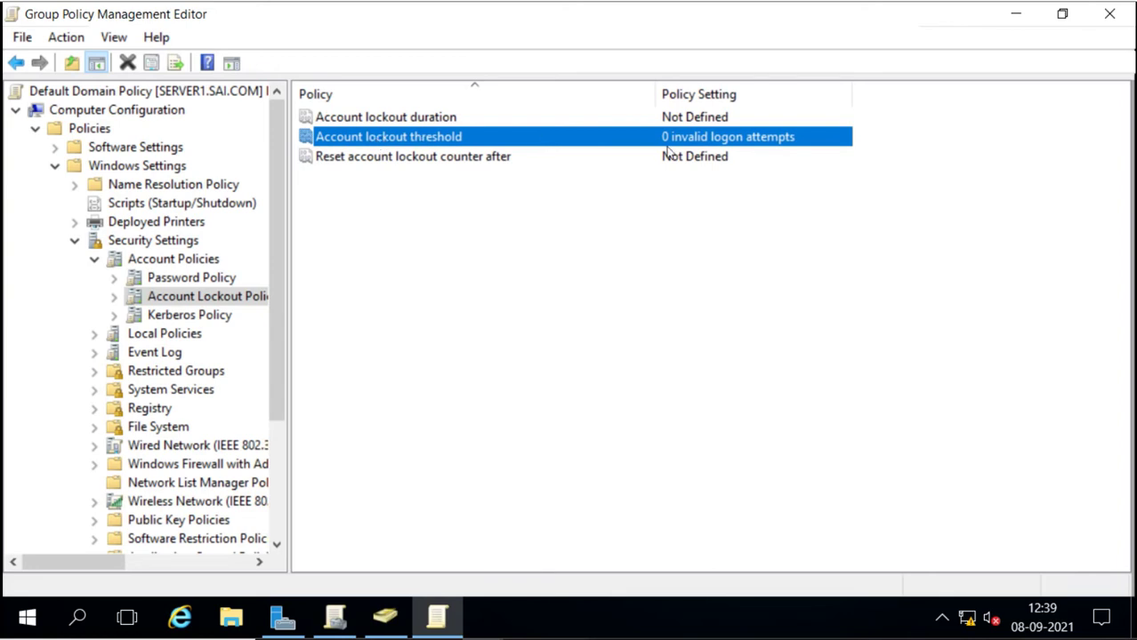
Set Account lockout threshold to 2 attempts and accept the suggested 30-minute duration and reset counter.
double_click(441, 139)
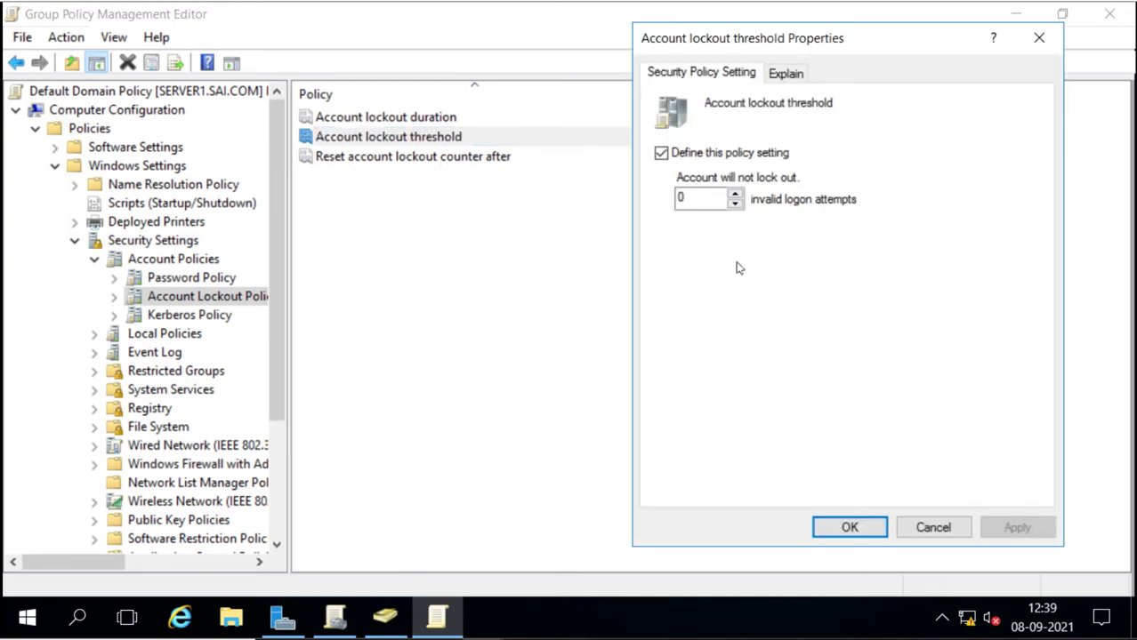
left_click(735, 195)
left_click(735, 194)
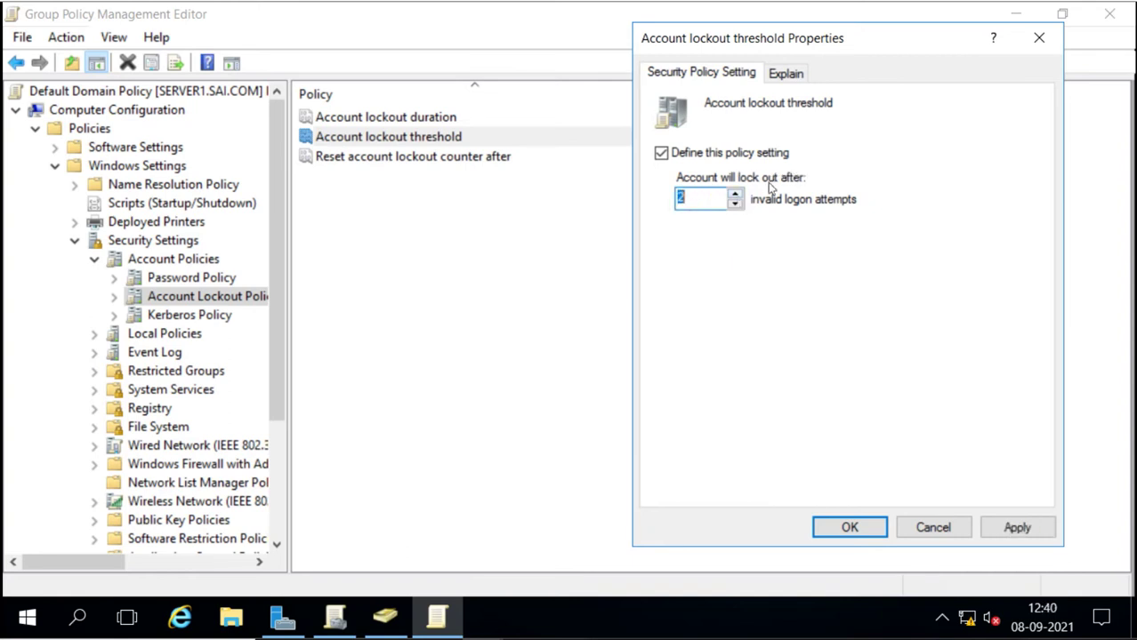
left_click(843, 534)
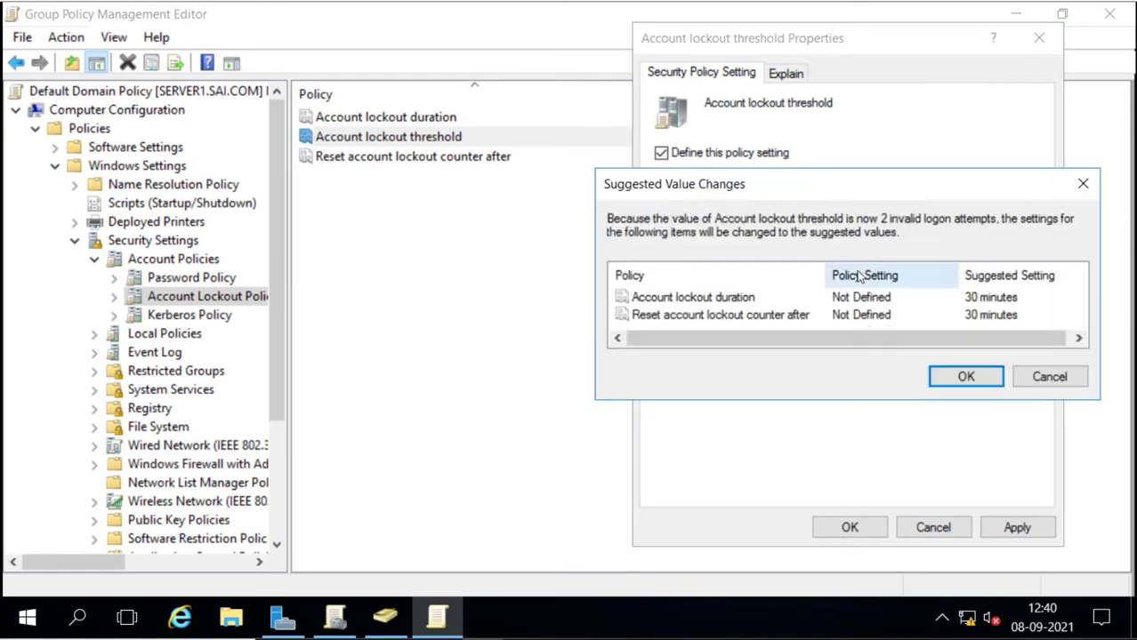
left_click(717, 304)
left_click(717, 315)
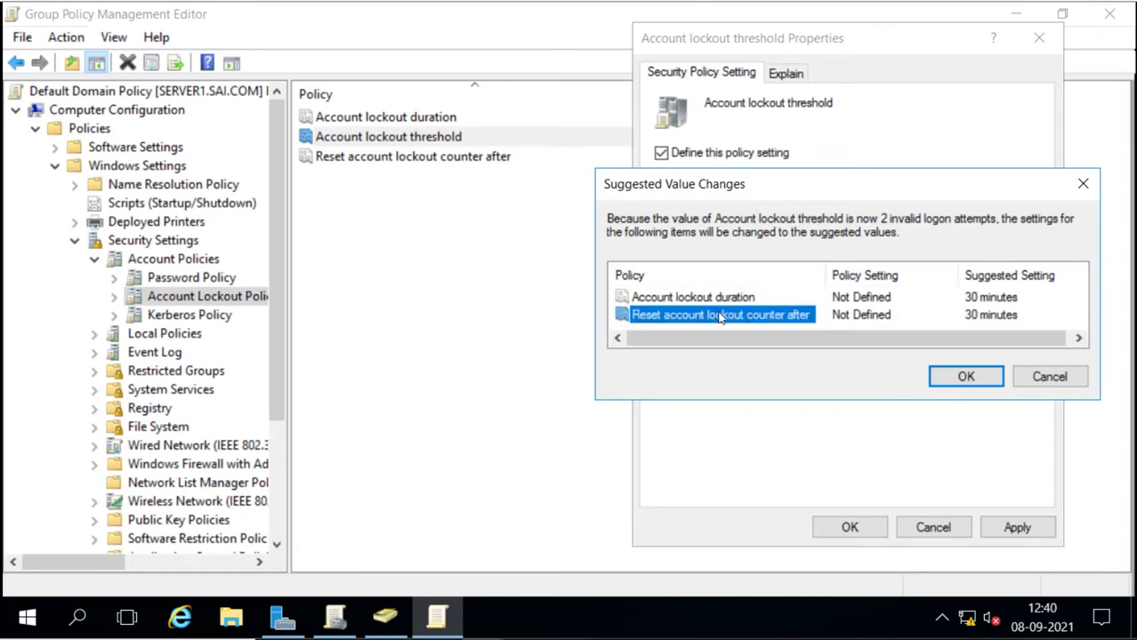
left_click(964, 376)
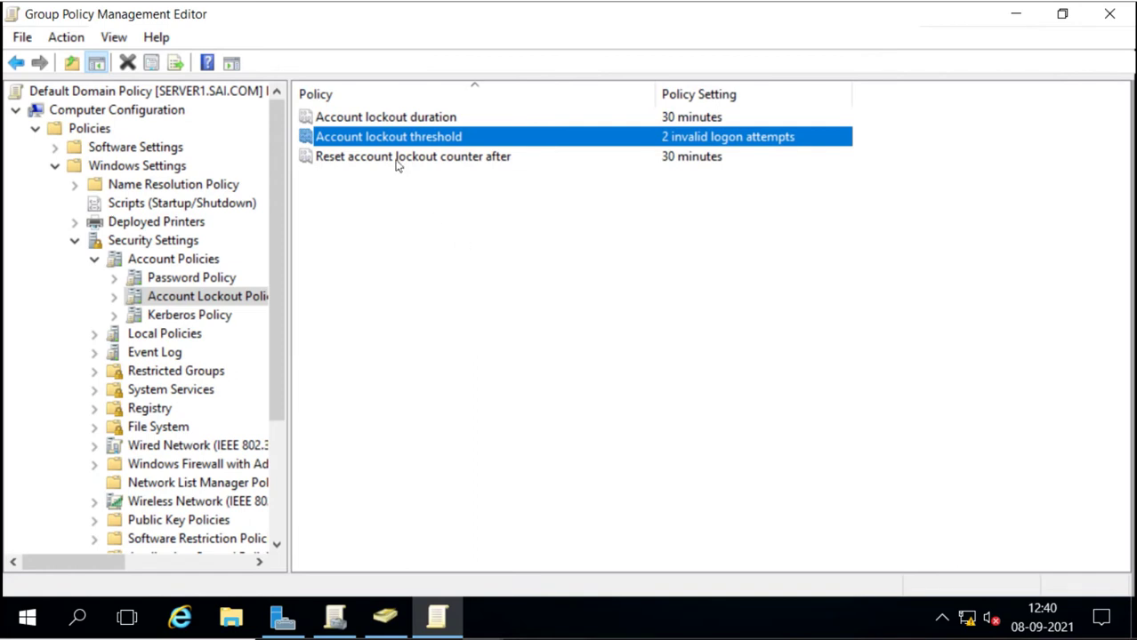
left_click(421, 119)
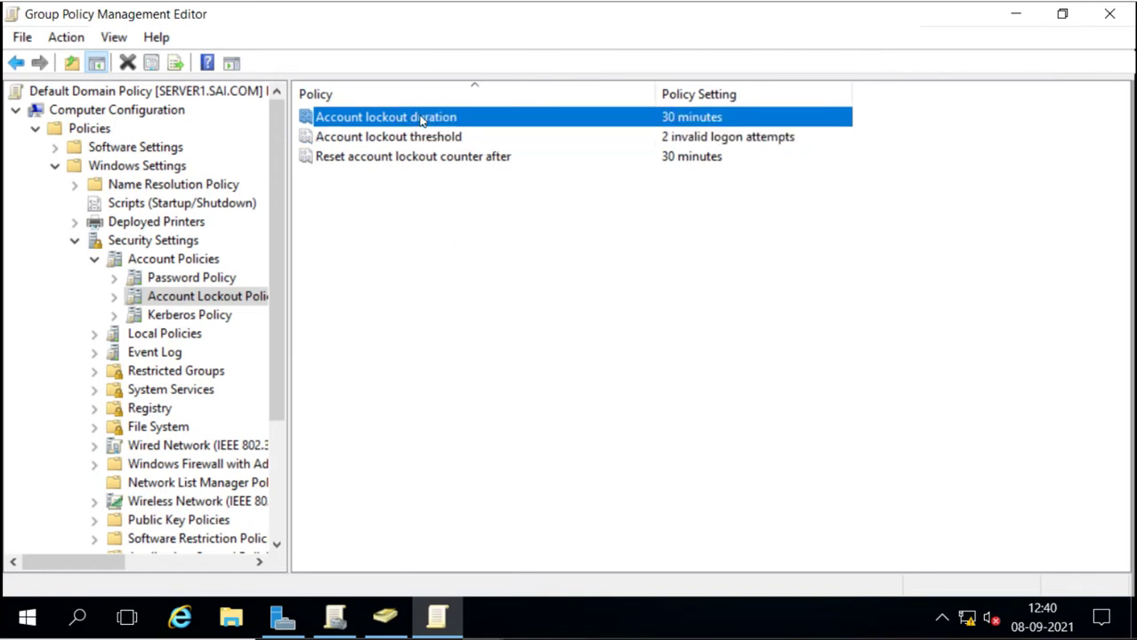
left_click(428, 158)
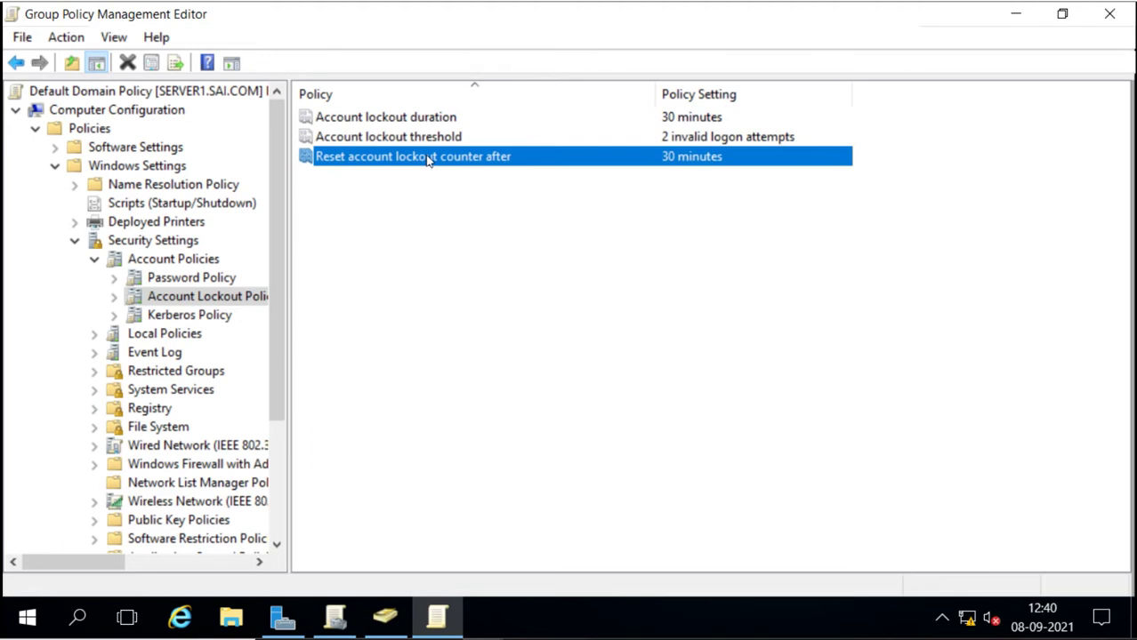
left_click(428, 122)
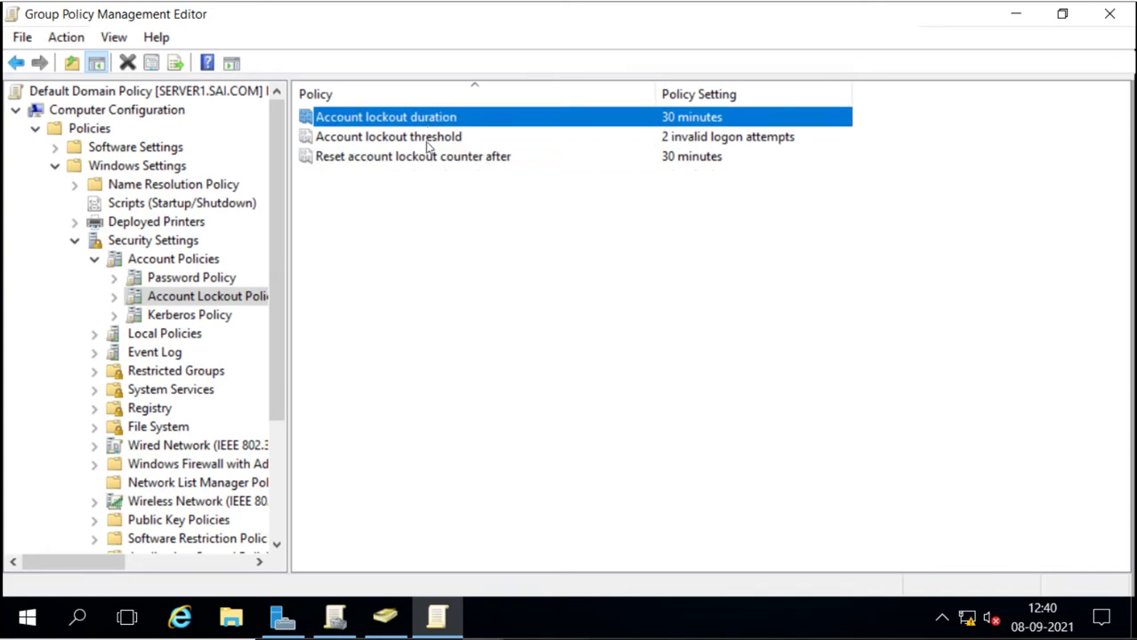
left_click(428, 160)
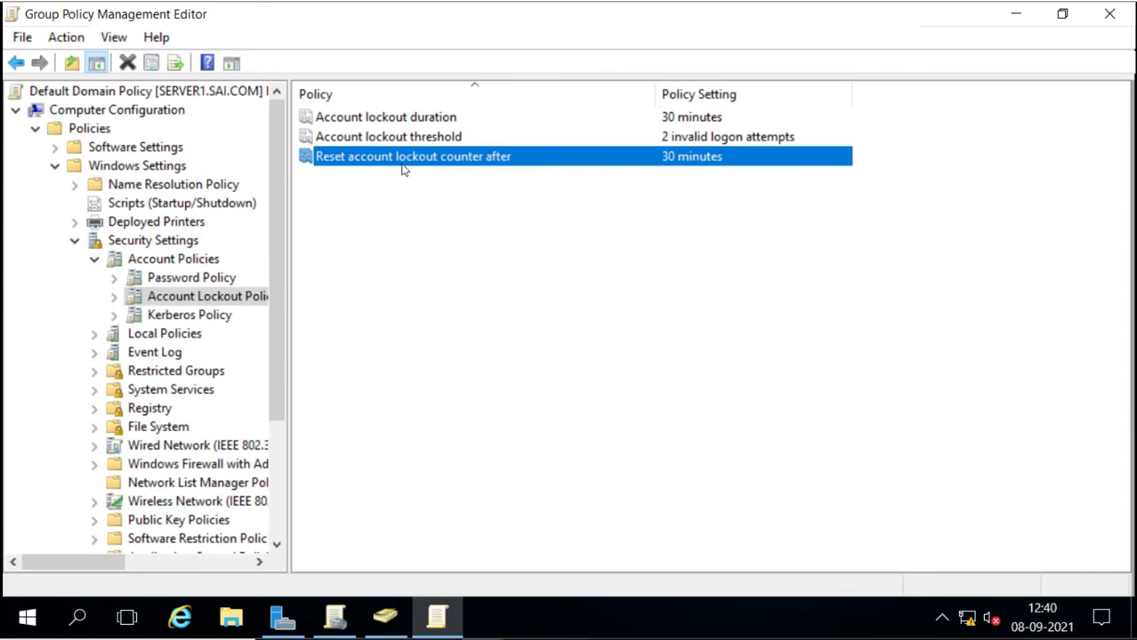
left_click(405, 125)
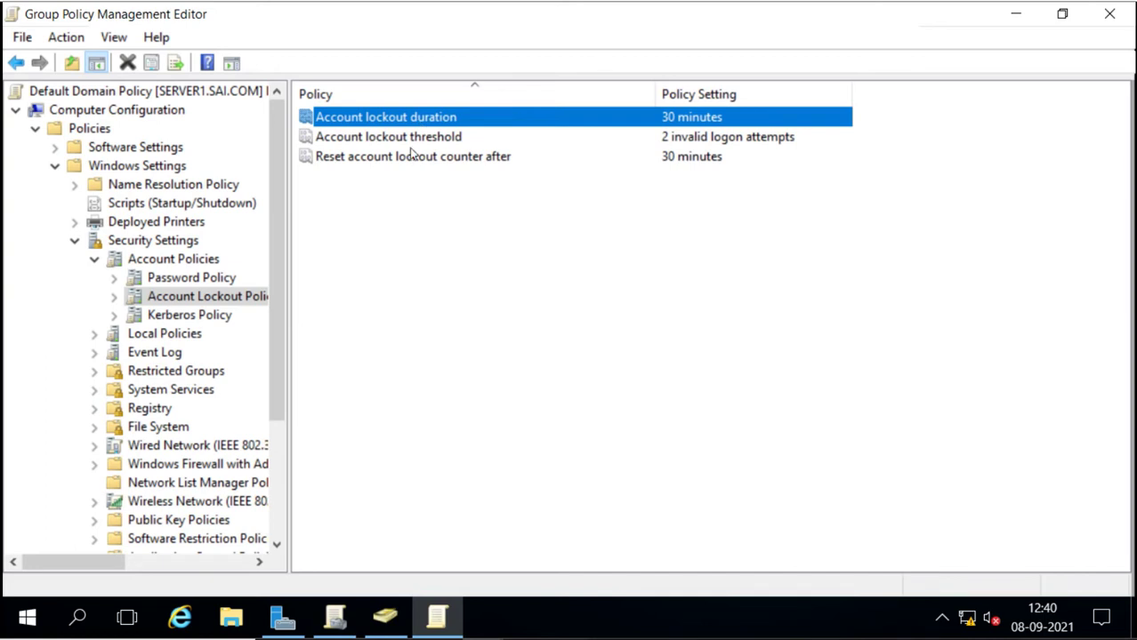
left_click(412, 143)
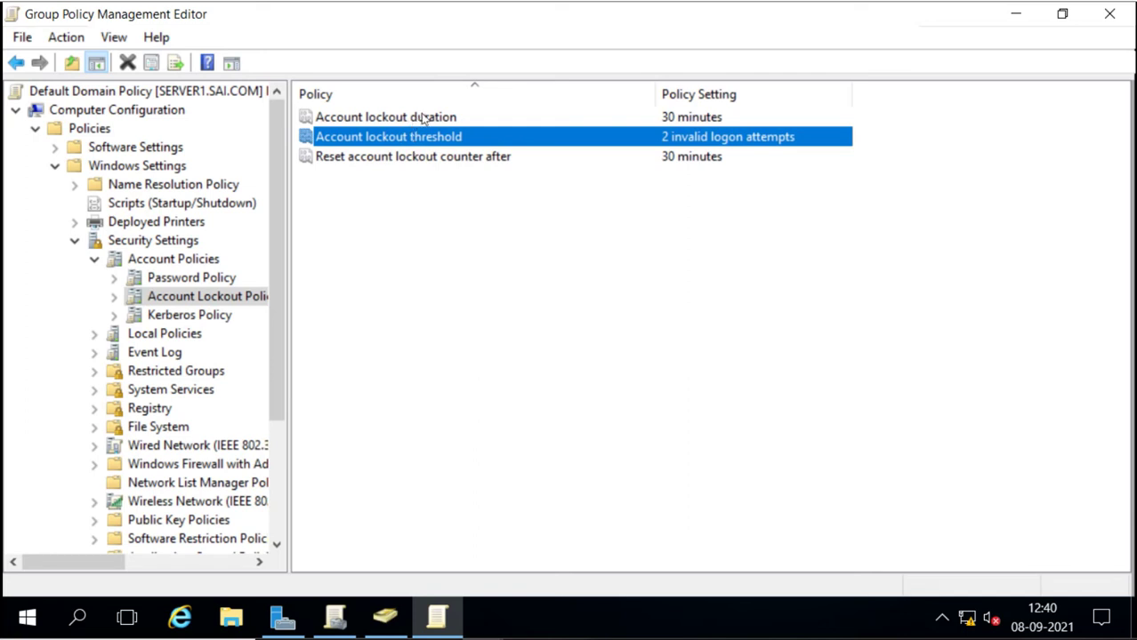
left_click(423, 120)
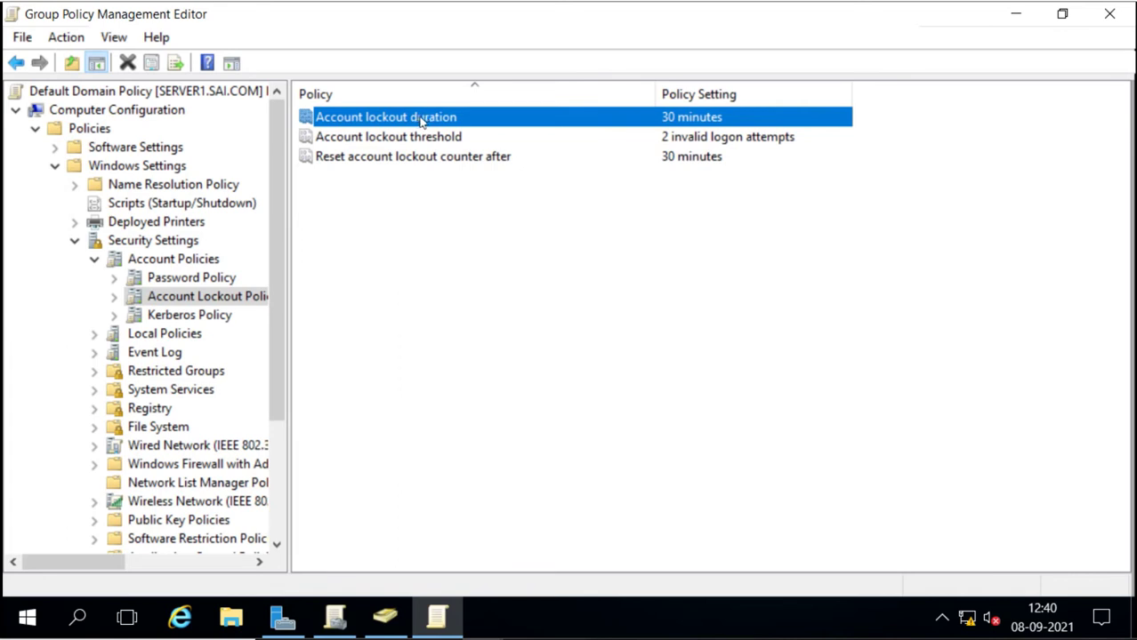
left_click(419, 165)
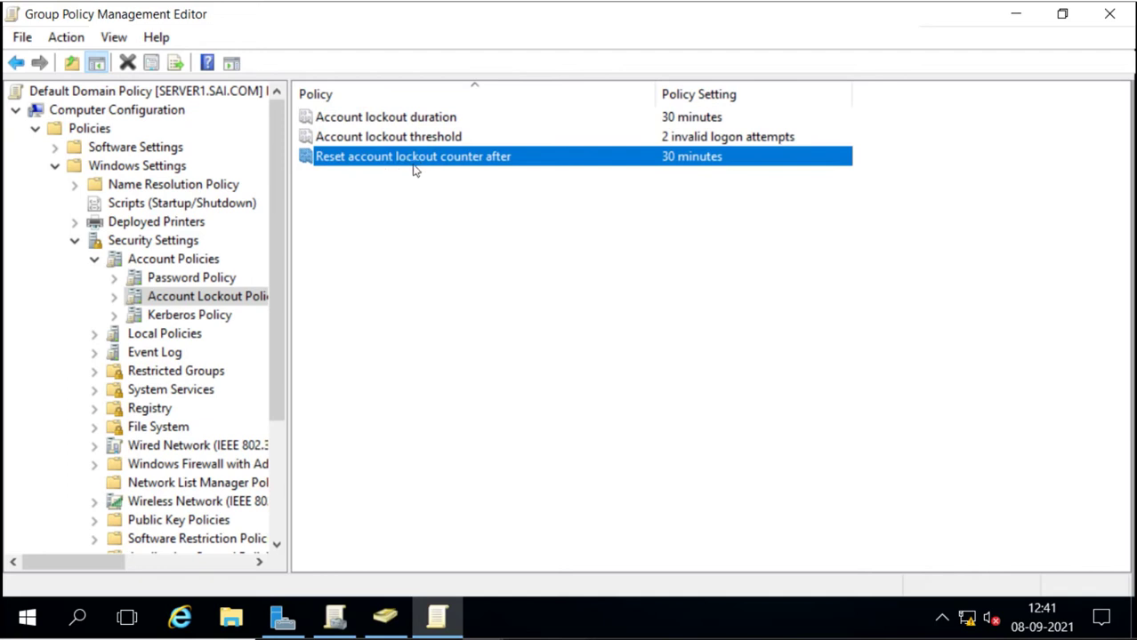
Change 'Reset account lockout counter after' from 30 to 20 minutes.
double_click(415, 169)
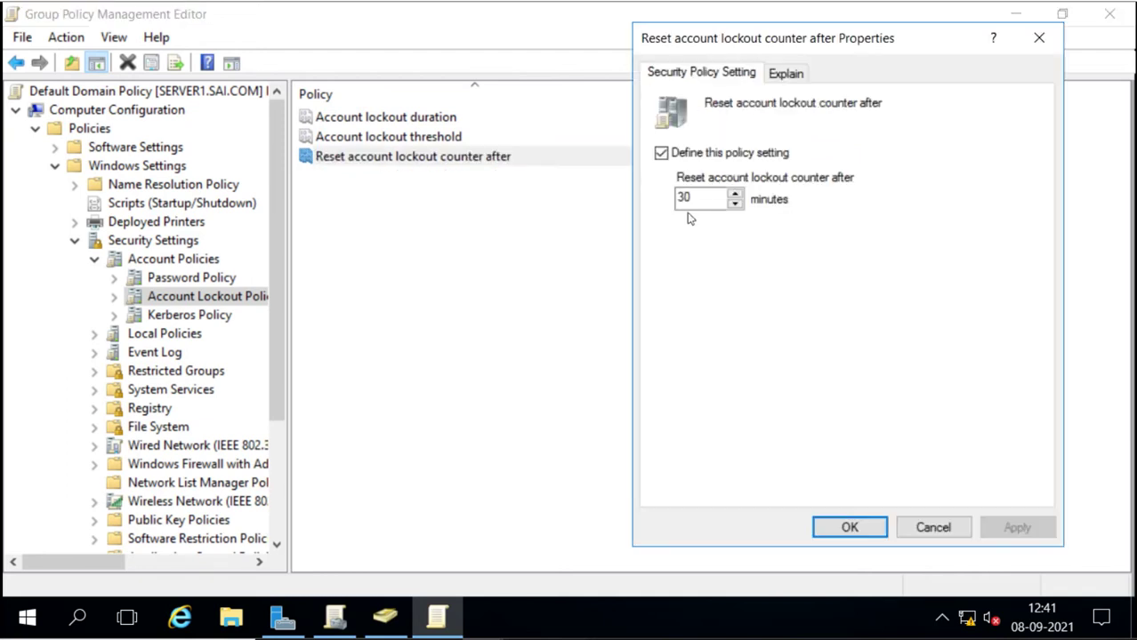
double_click(689, 199)
type("2")
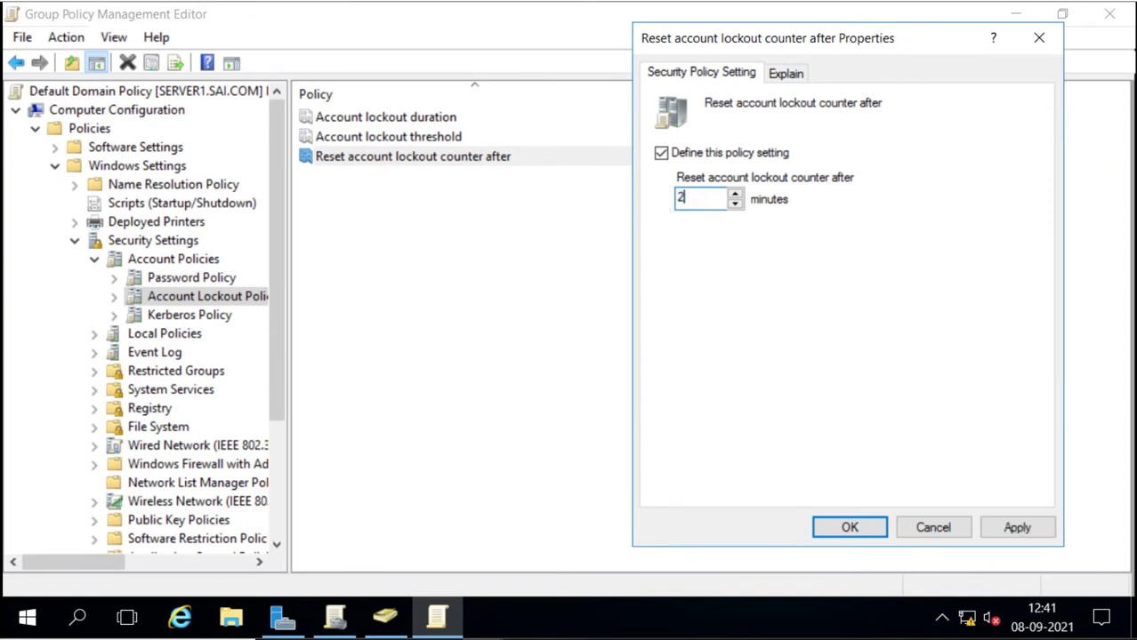
type("0")
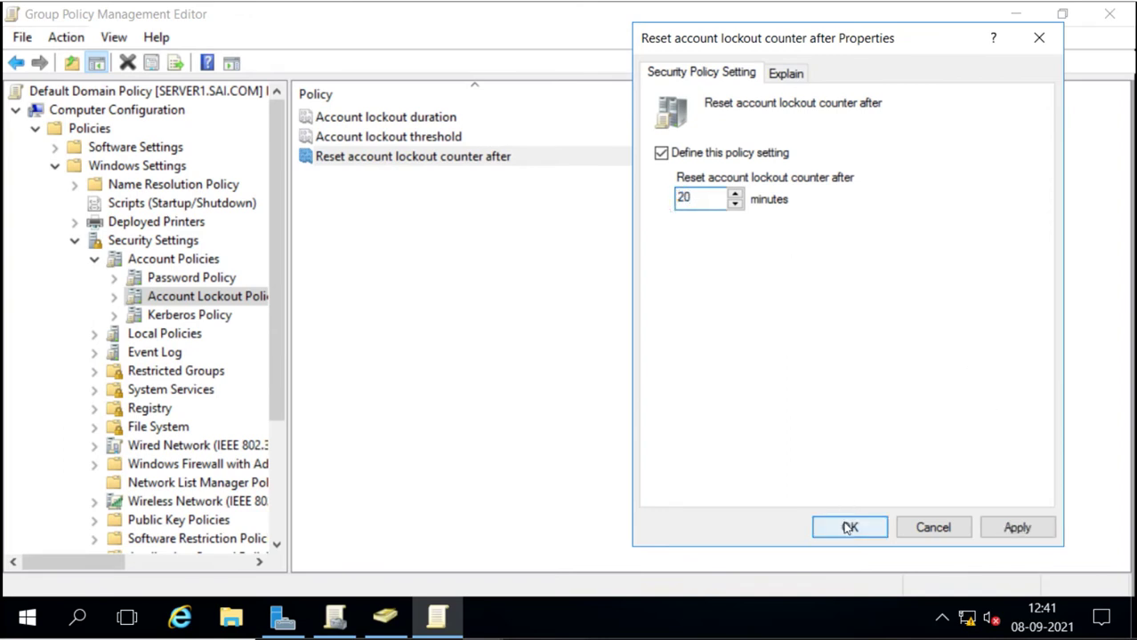
left_click(850, 529)
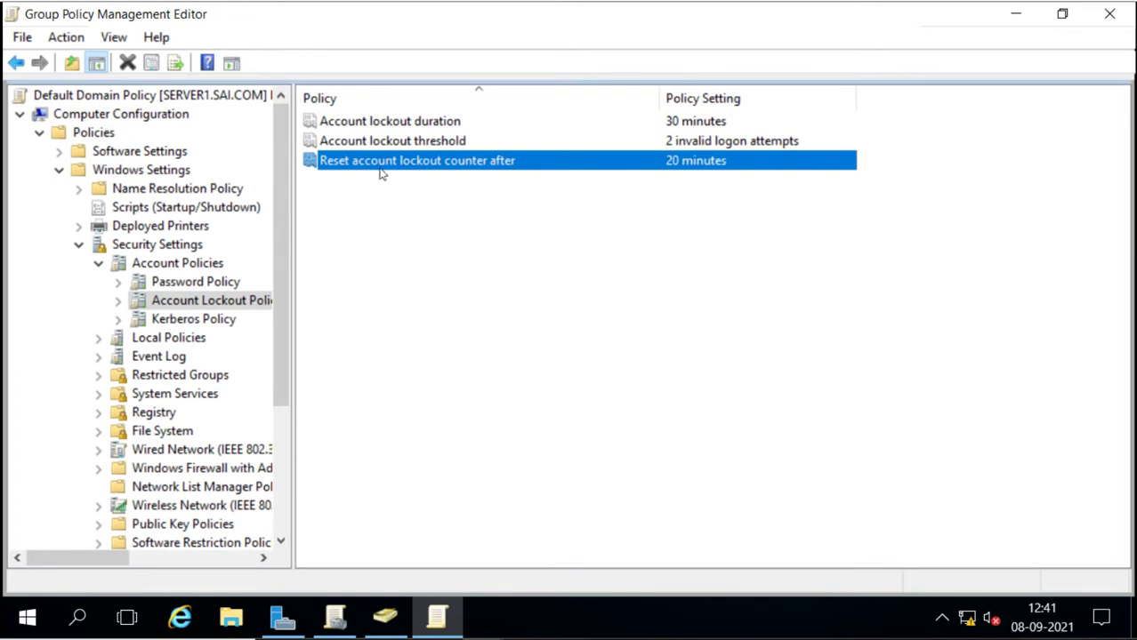
left_click(433, 146)
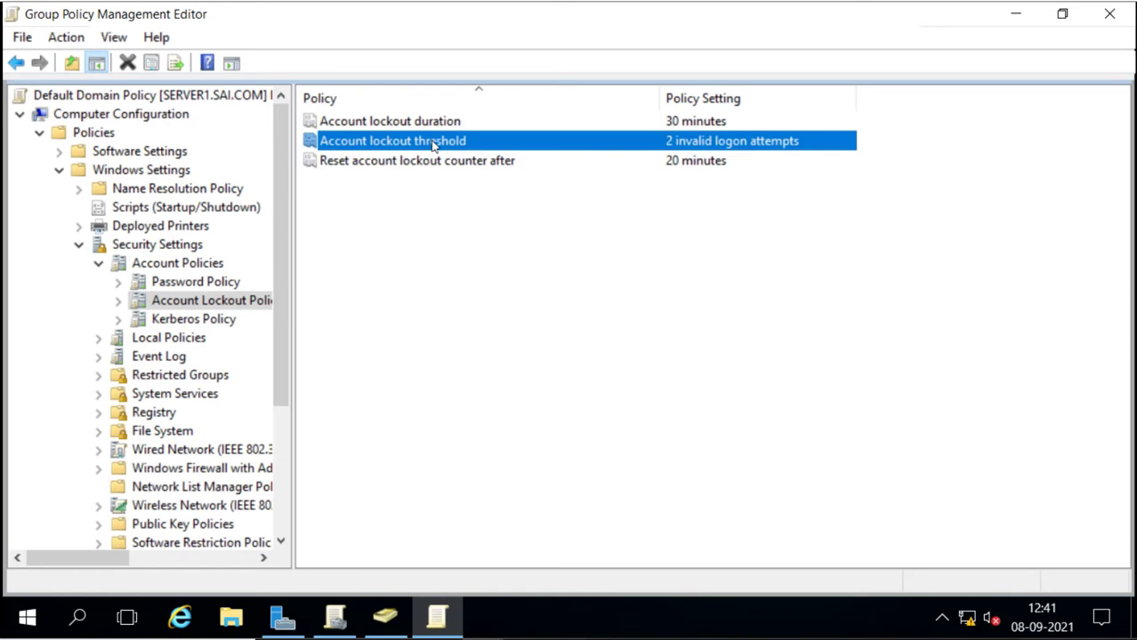
left_click(419, 123)
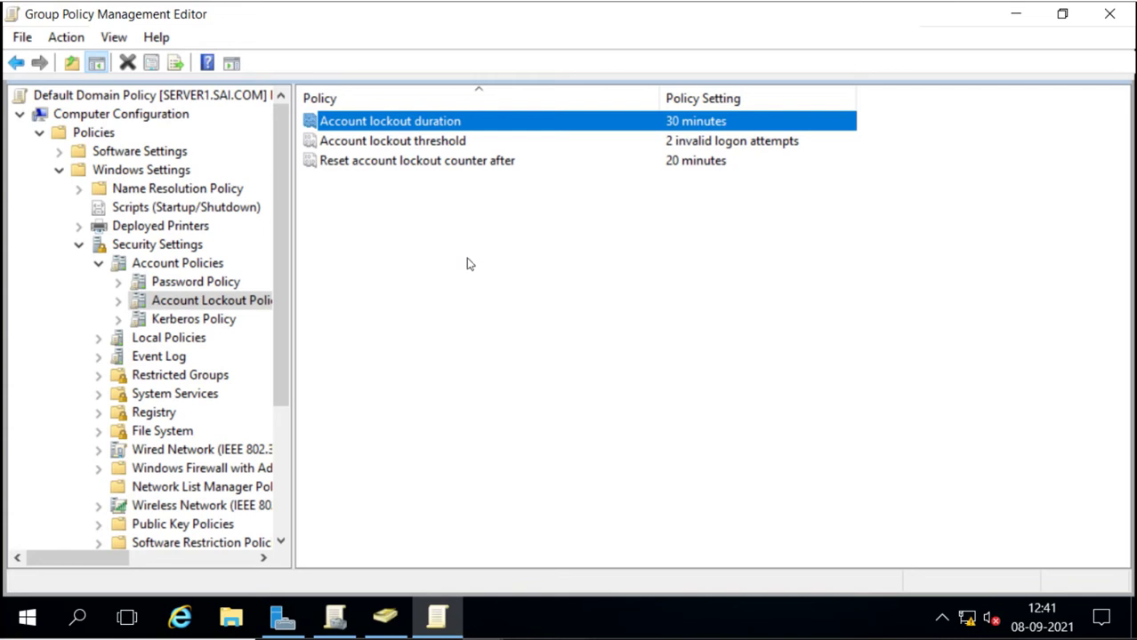
Set Account lockout duration to 15 minutes and accept the suggested 15-minute reset counter.
double_click(423, 129)
left_click_drag(699, 199, 644, 204)
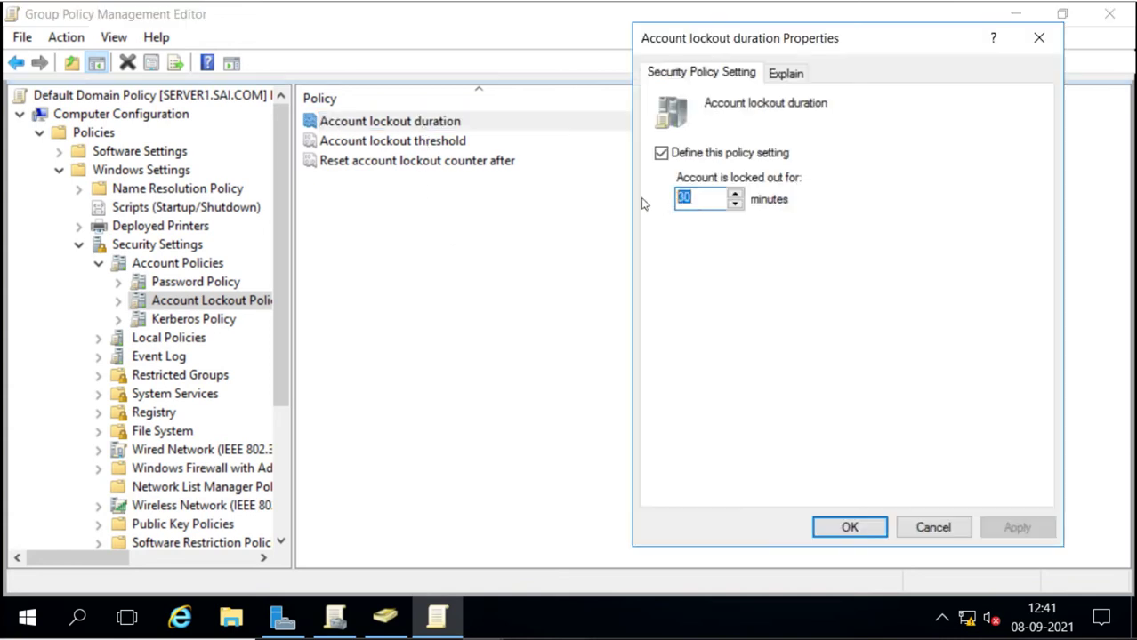
type("15")
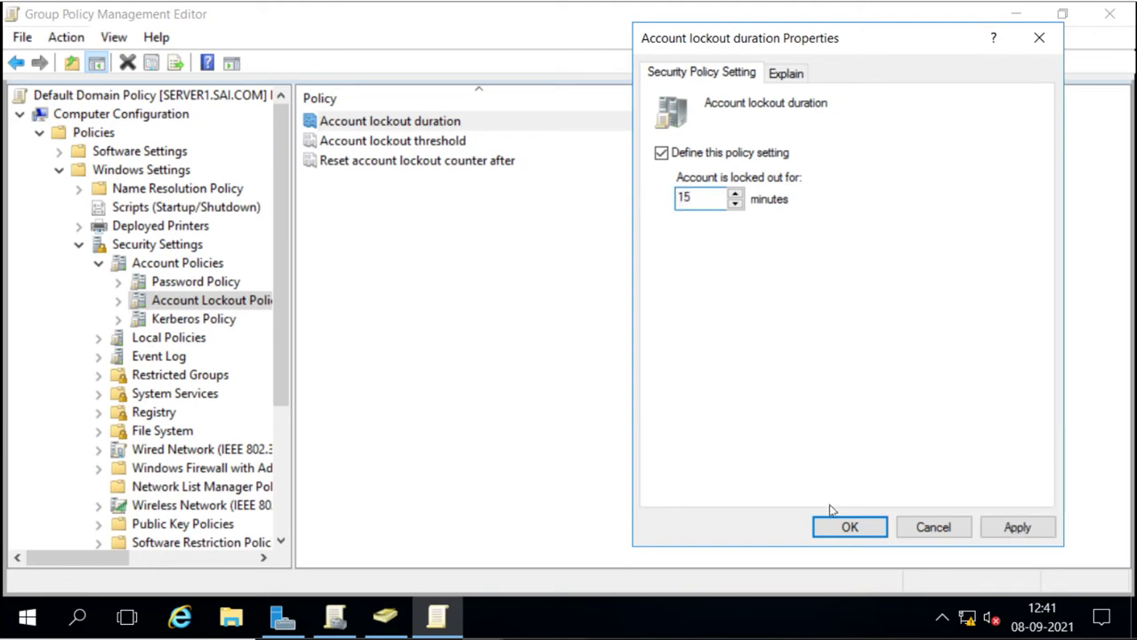
left_click(827, 527)
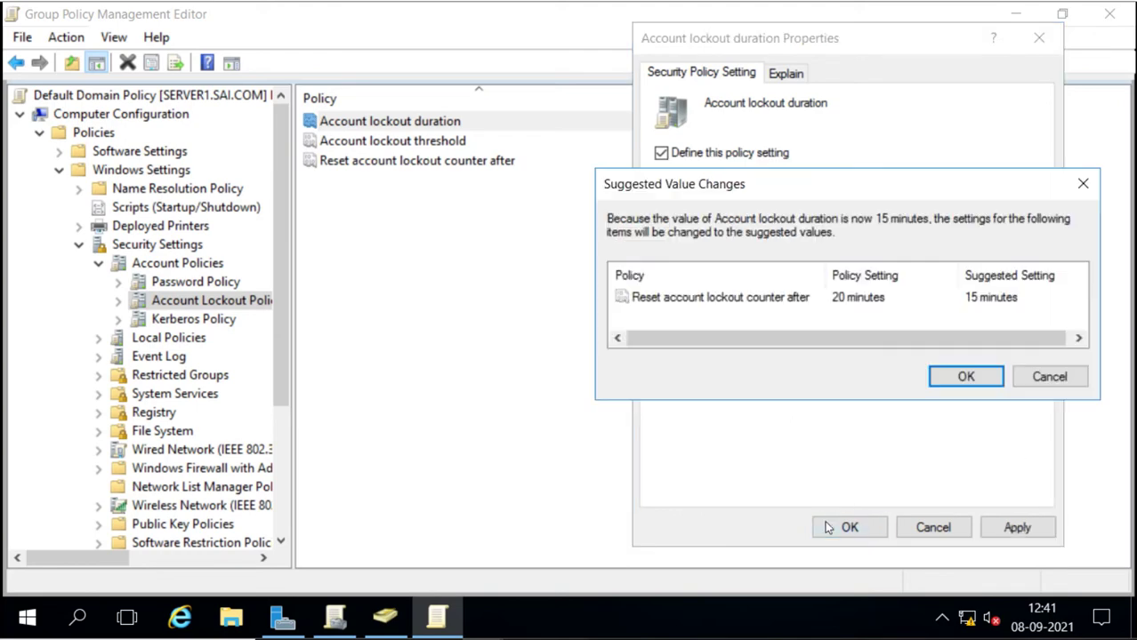
left_click(952, 380)
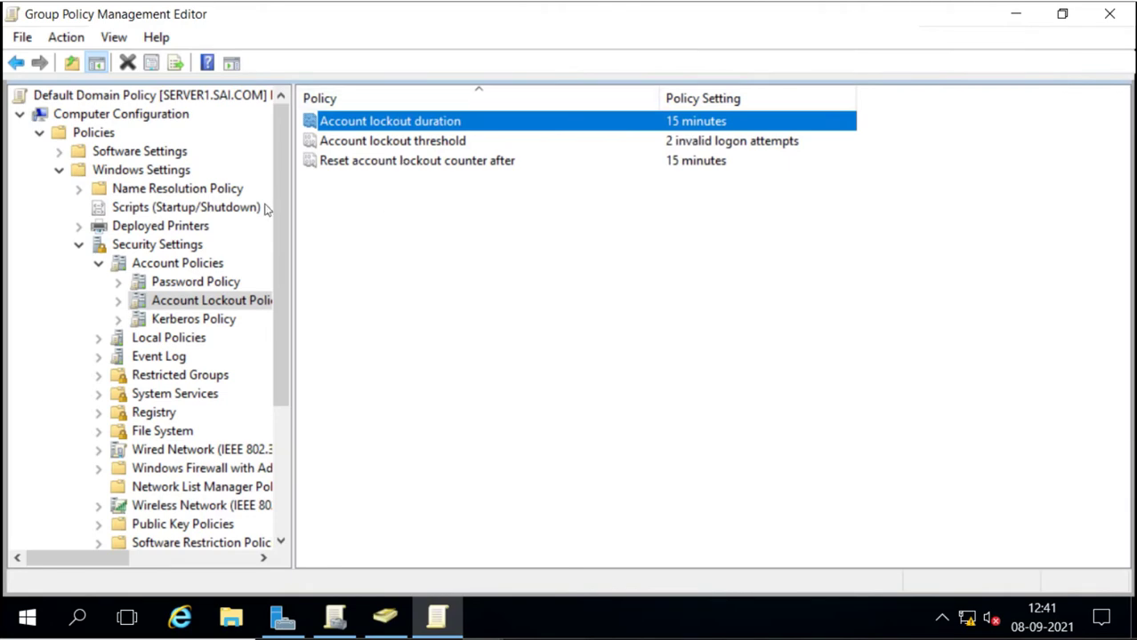
left_click(206, 282)
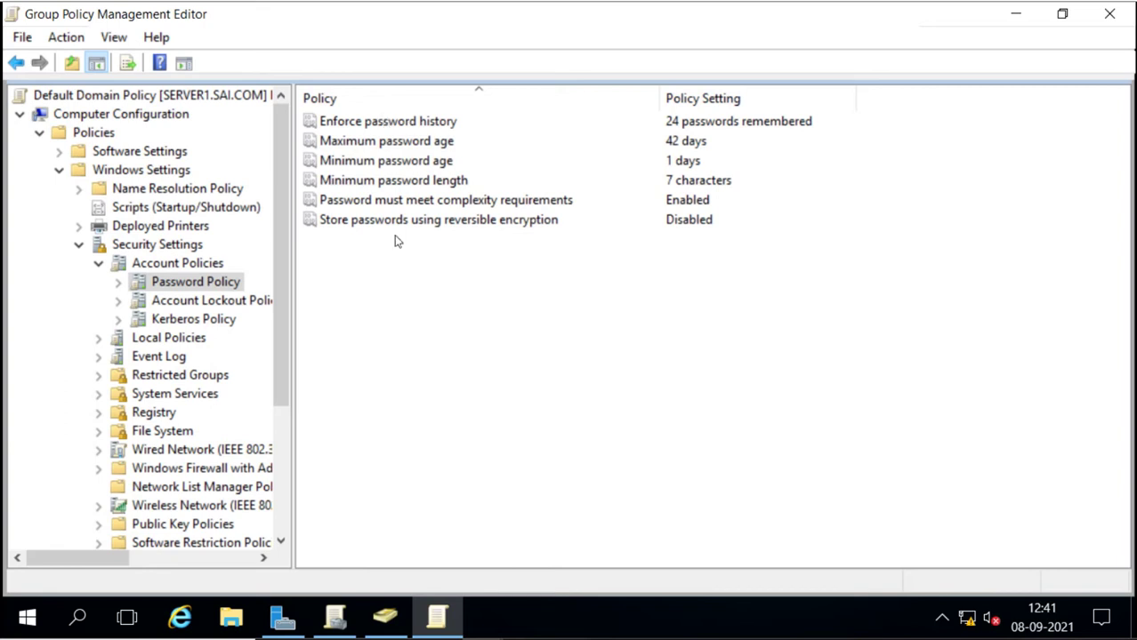
left_click(210, 300)
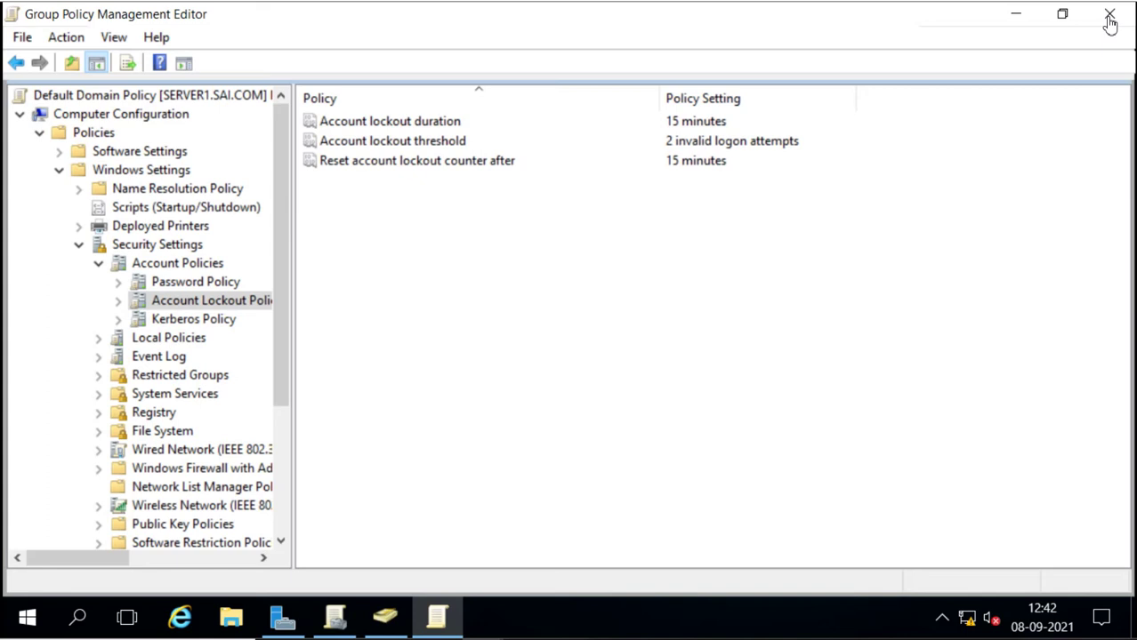
Close the editor, select Default Domain Policy and refresh the console, dismissing the link warnings.
left_click(1109, 18)
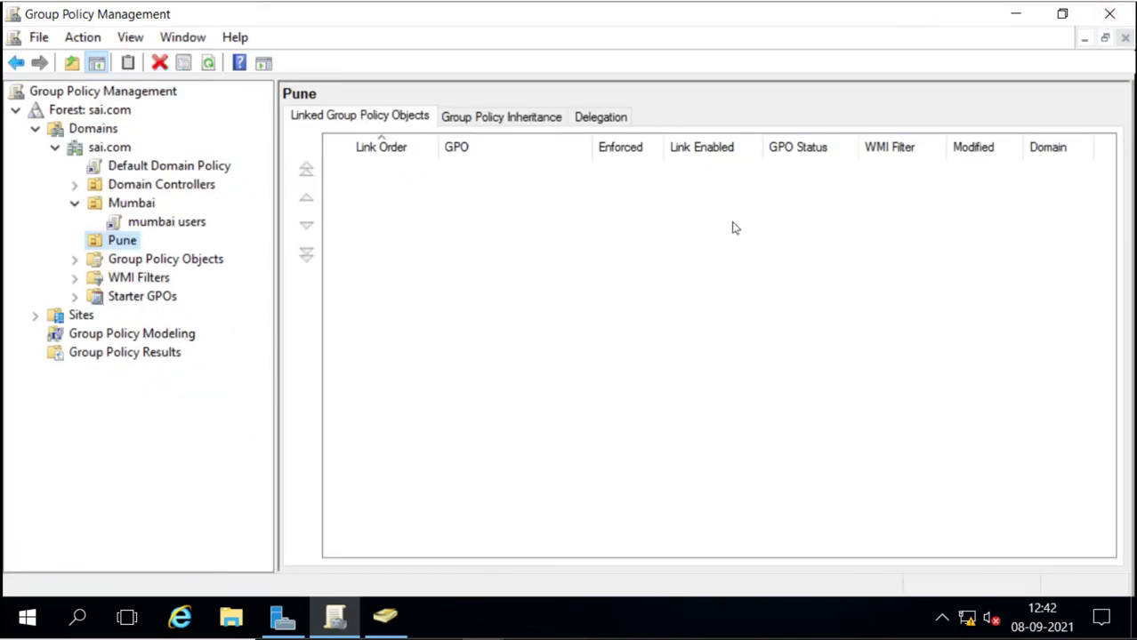
left_click(155, 169)
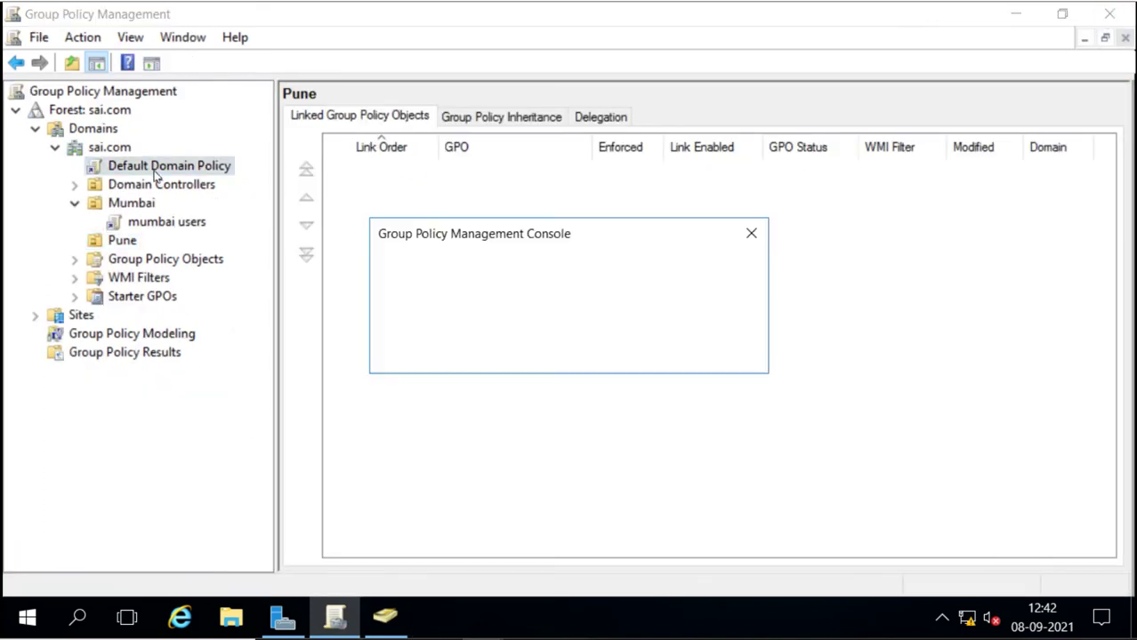
left_click(694, 354)
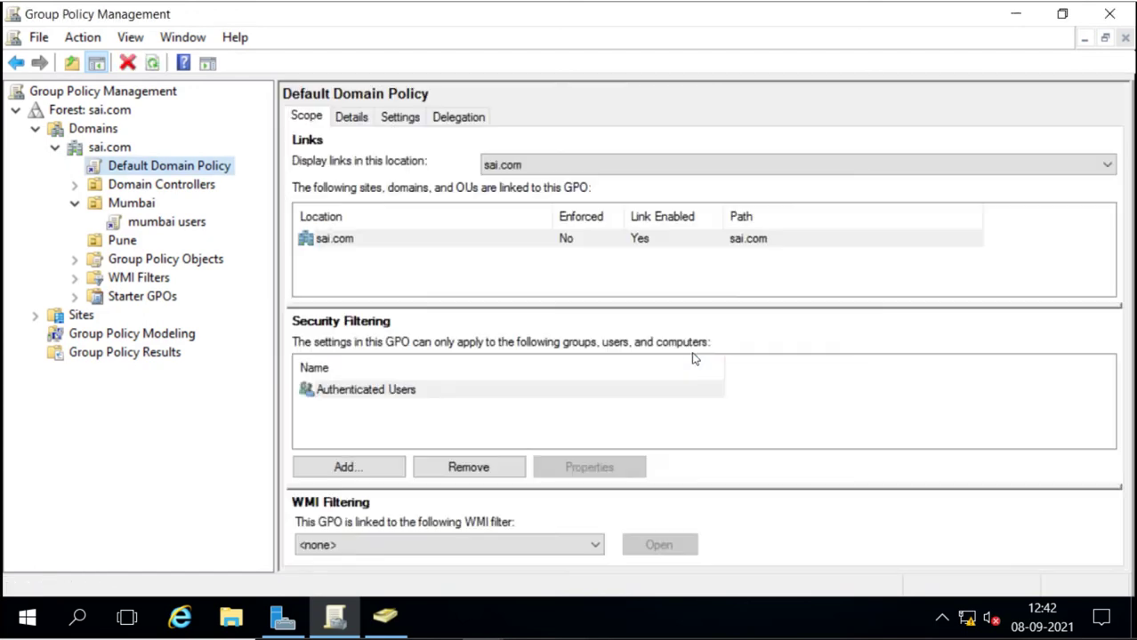
left_click(152, 64)
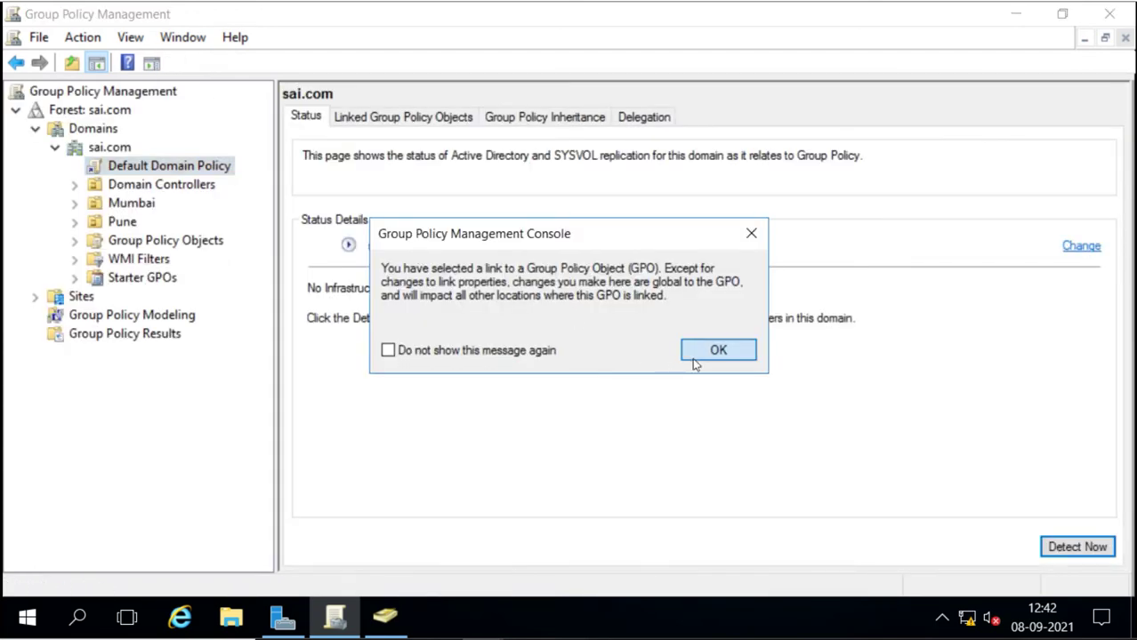
left_click(692, 358)
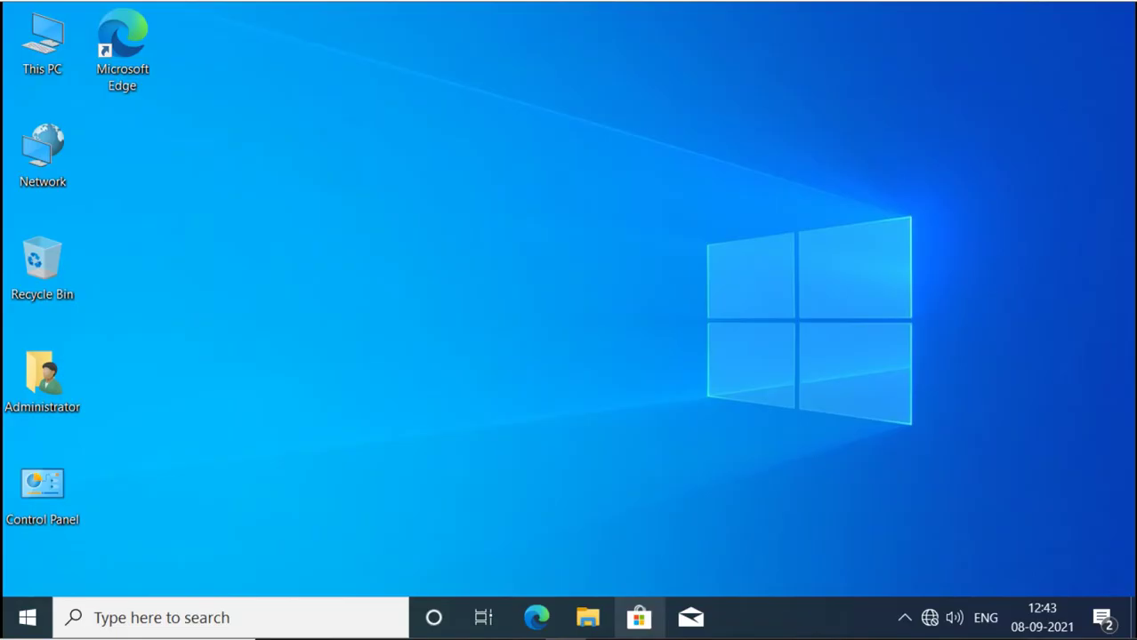
Launch an elevated Command Prompt from the Run dialog with cmd.
key("super+r")
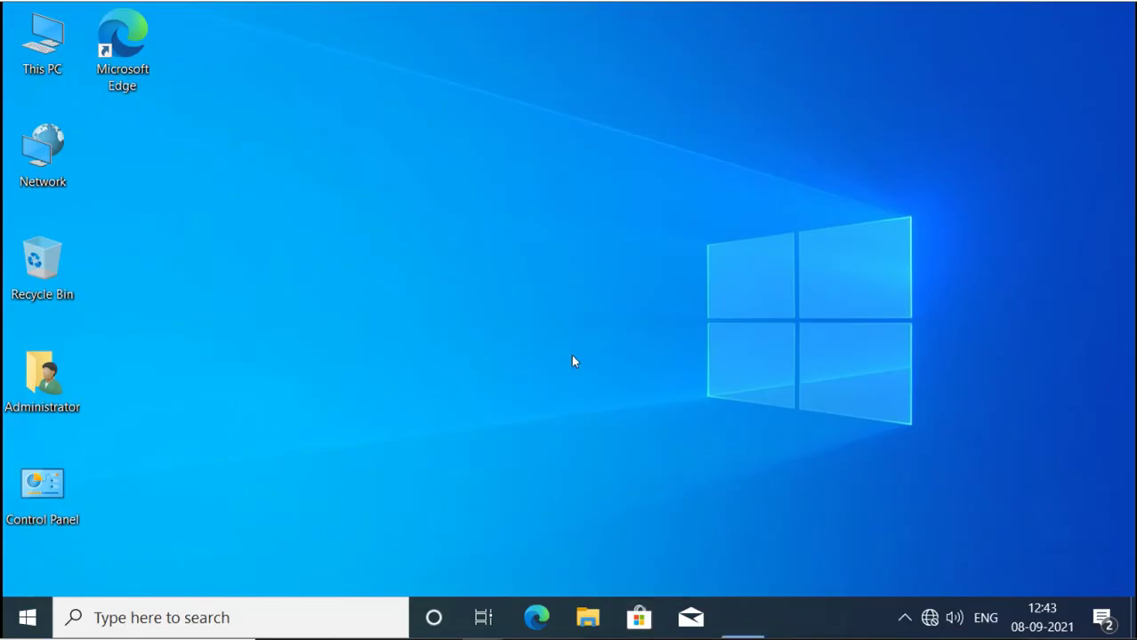
type("cmd")
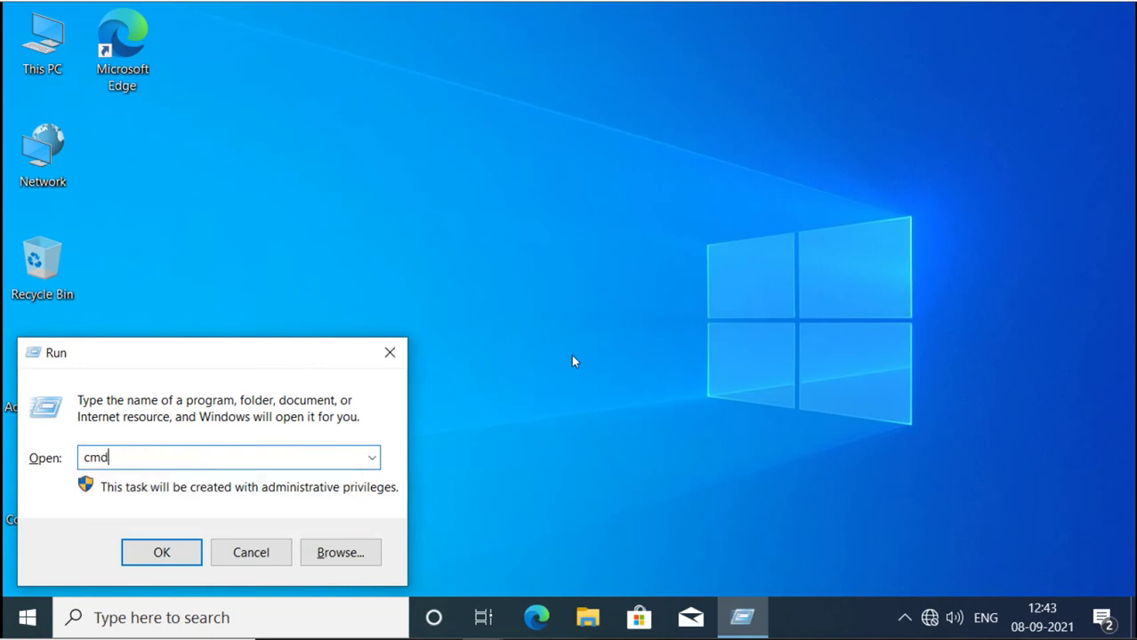
key("Return")
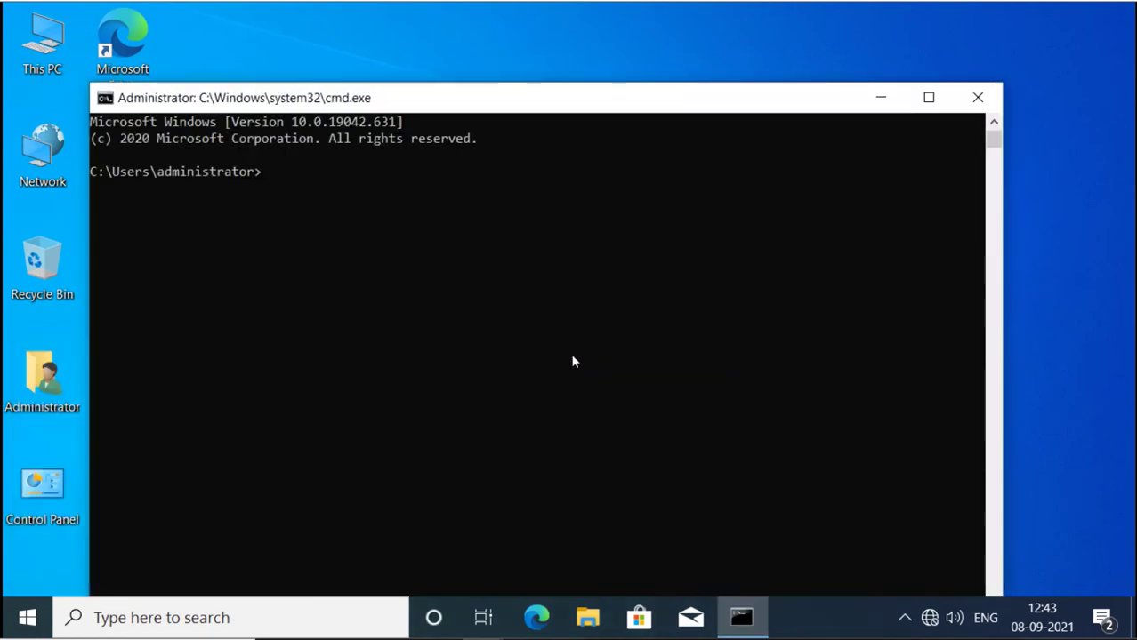
Run gpupdate /force and close the window once both policy updates succeed.
type("gpupdate /force")
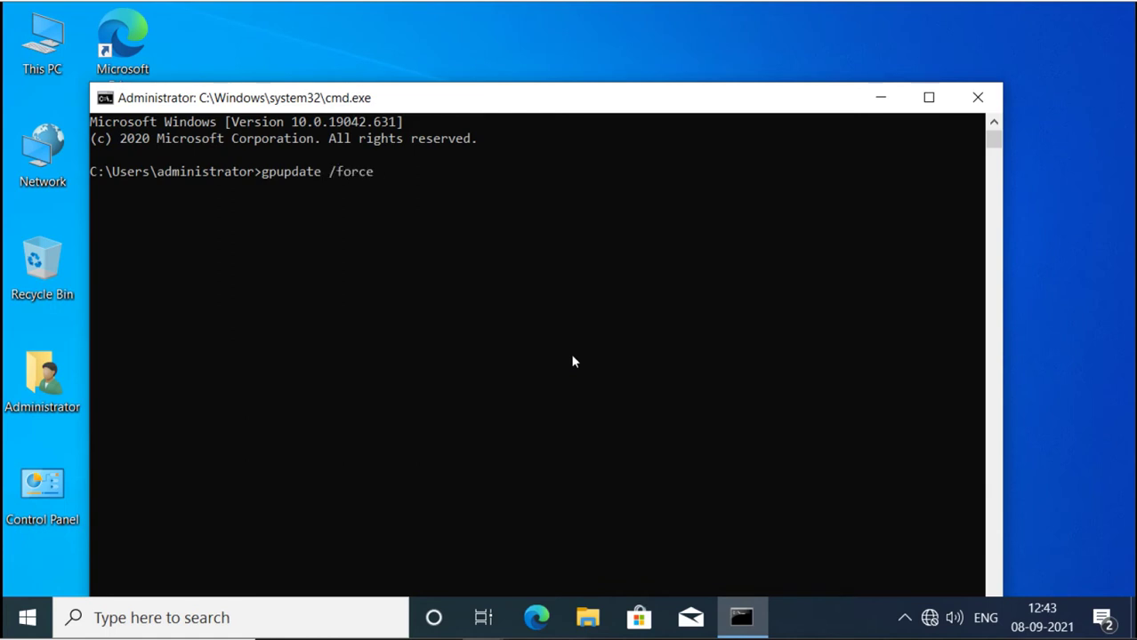
key("Return")
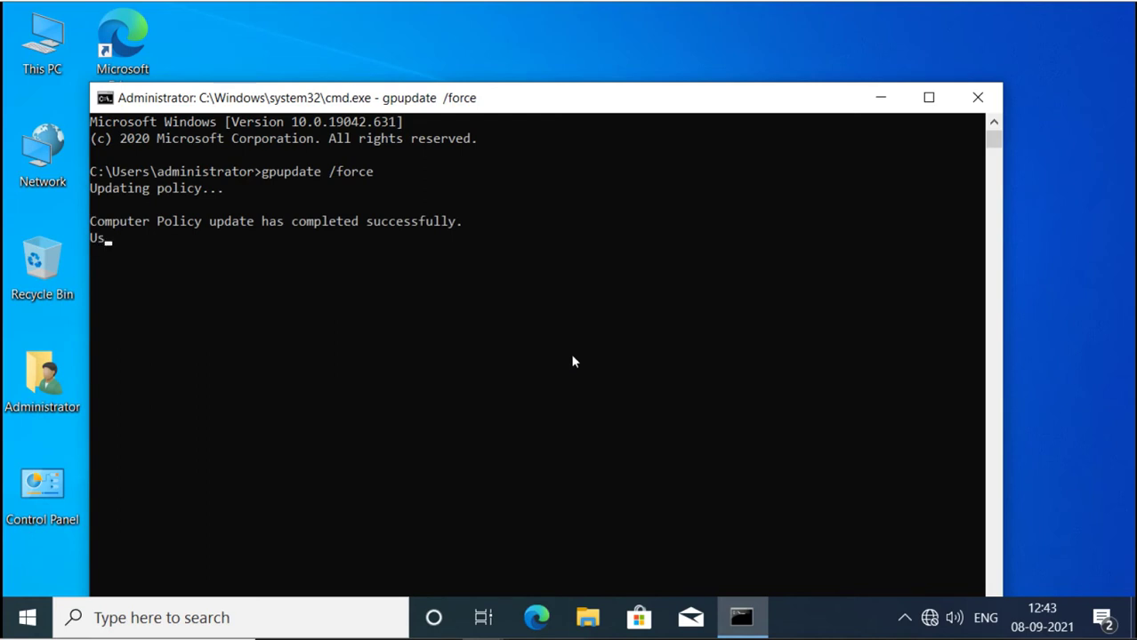
left_click(977, 103)
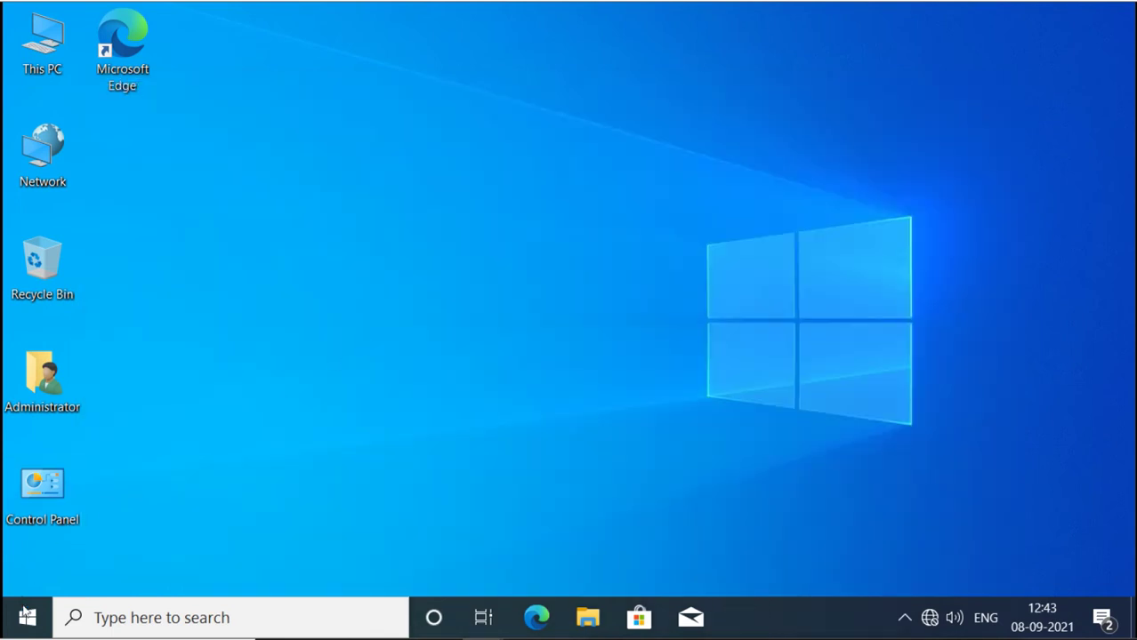
Sign out of the Administrator session from the Start menu.
left_click(26, 616)
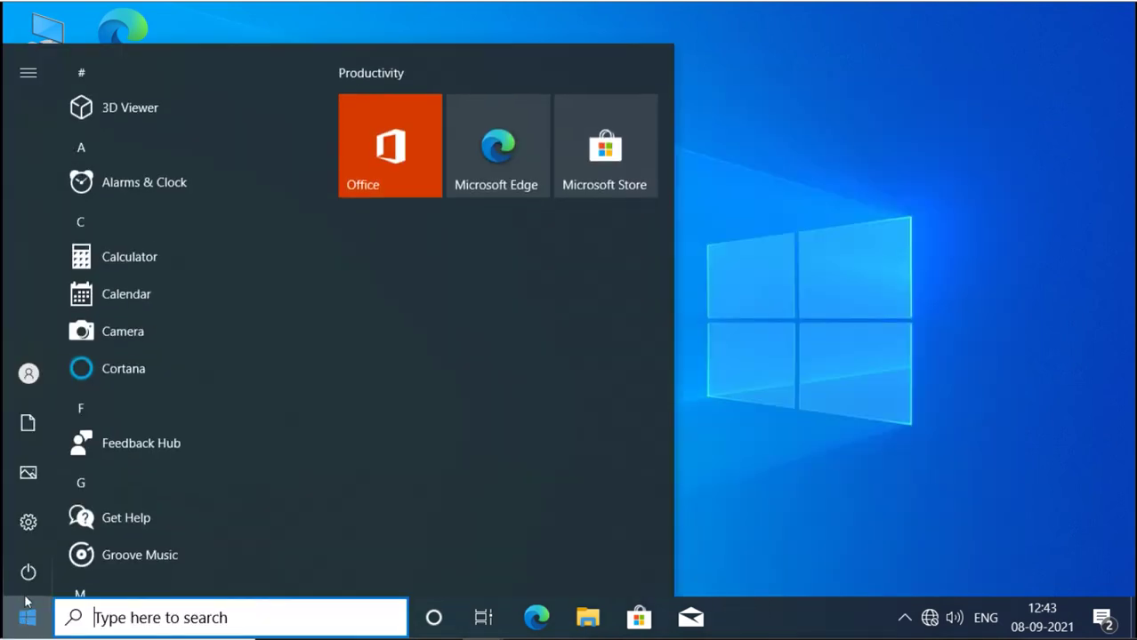
mouse_move(28, 374)
left_click(63, 385)
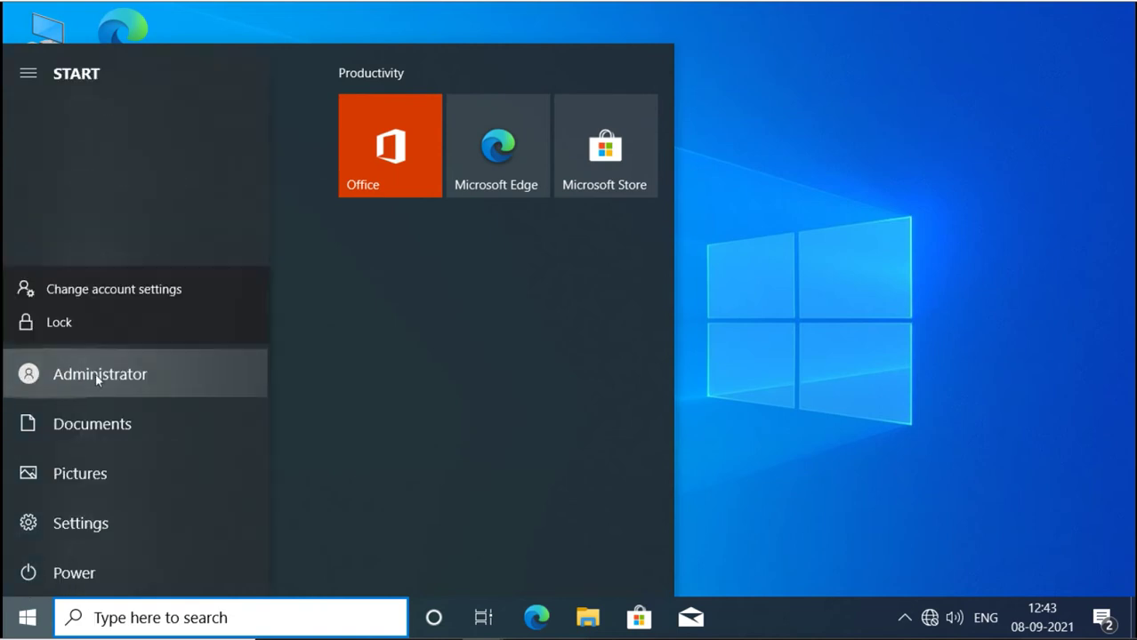
left_click(64, 384)
left_click(96, 374)
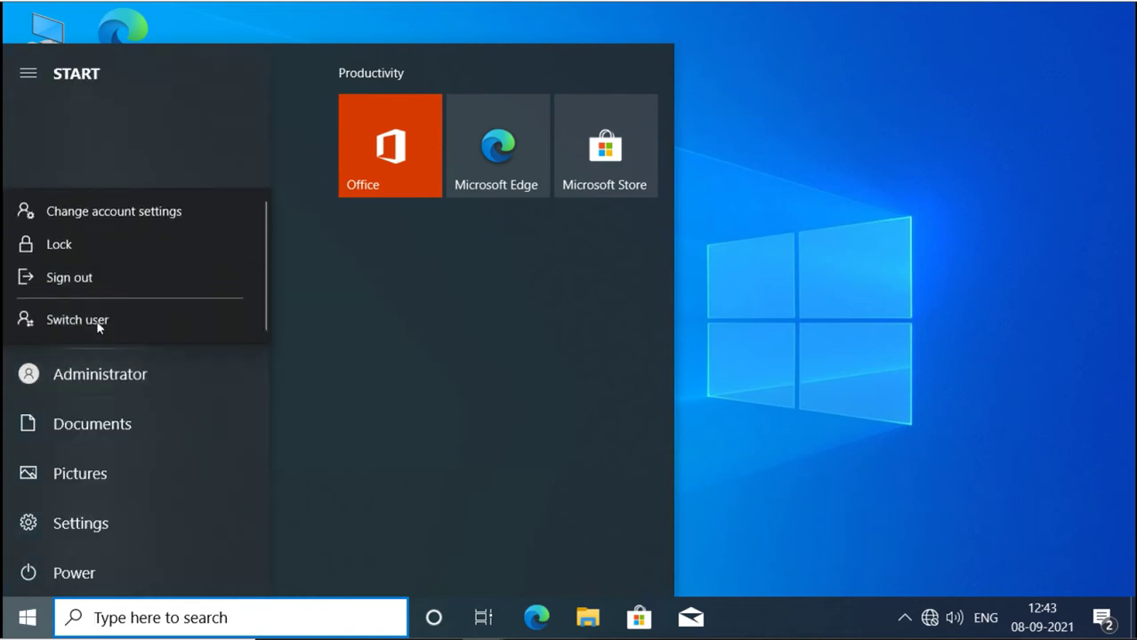
left_click(115, 282)
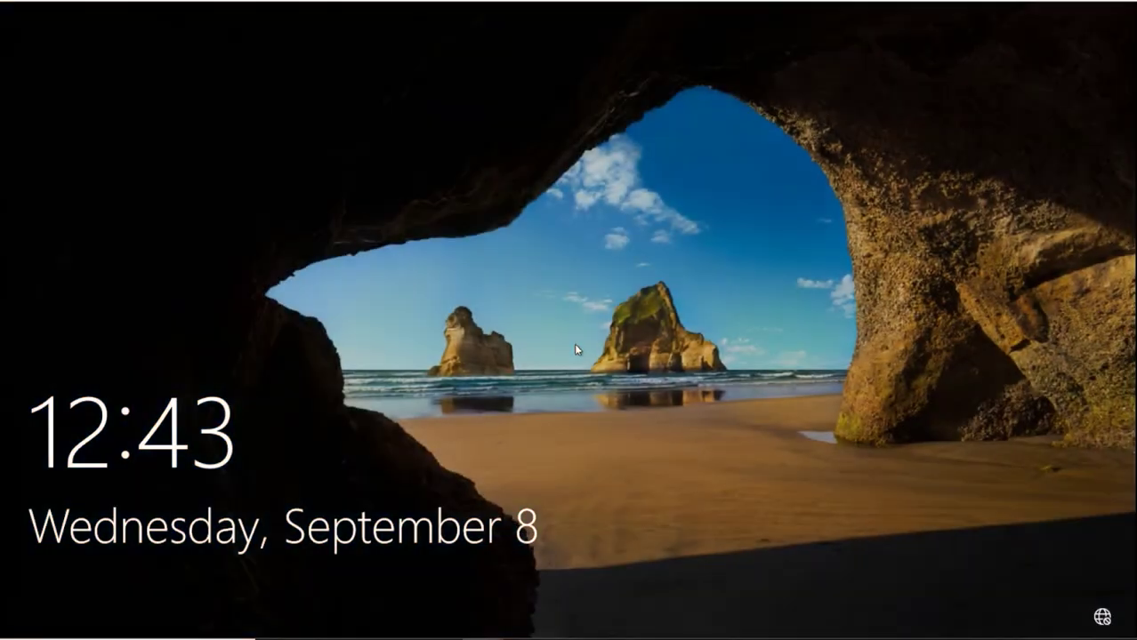
At the sign-in screen, choose Other user and try user1 with a wrong password.
left_click(574, 349)
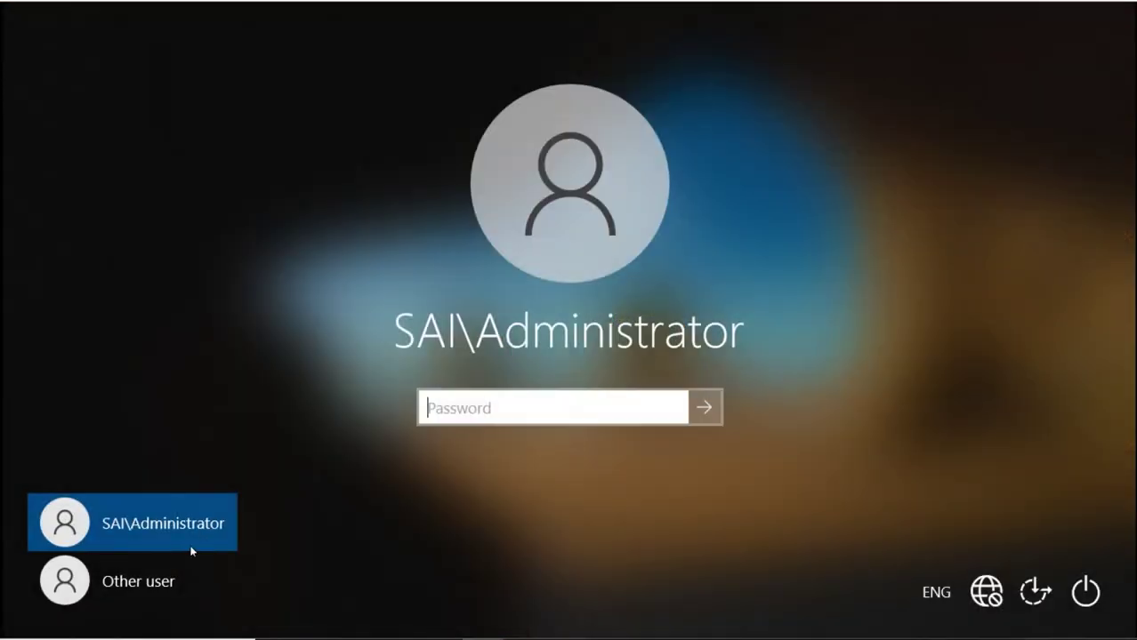
left_click(142, 598)
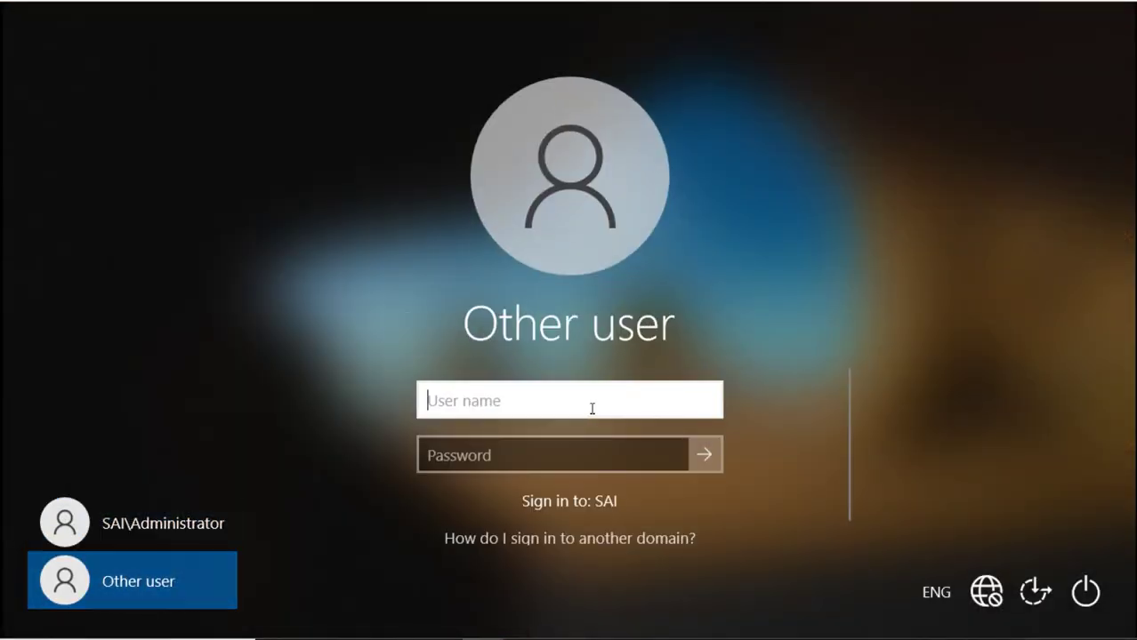
type("user1")
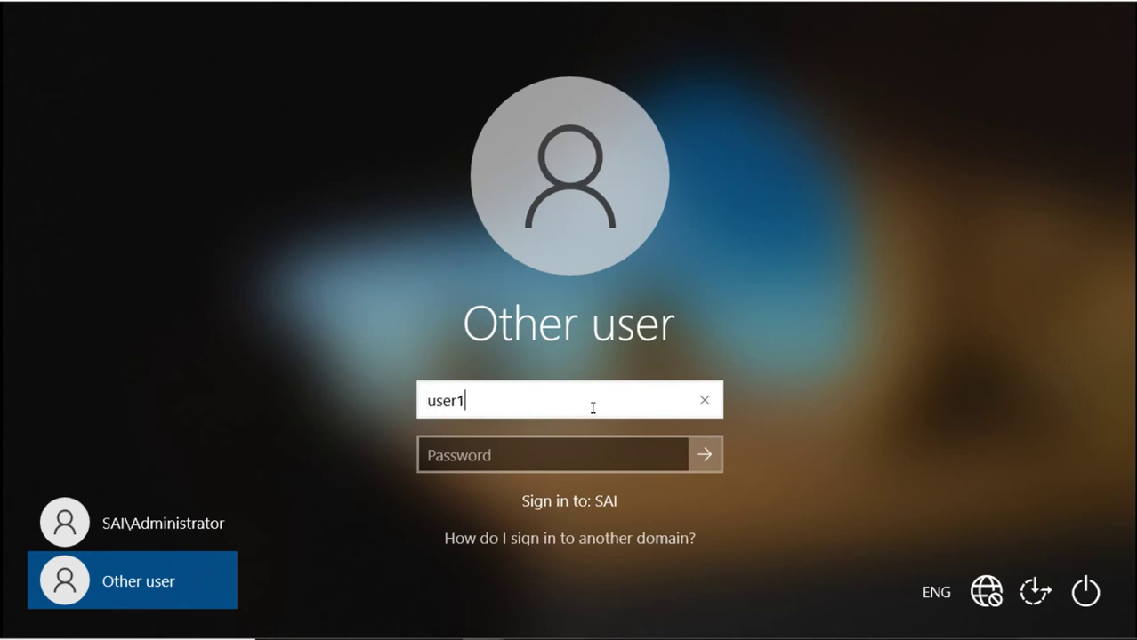
key("Tab")
type("•••")
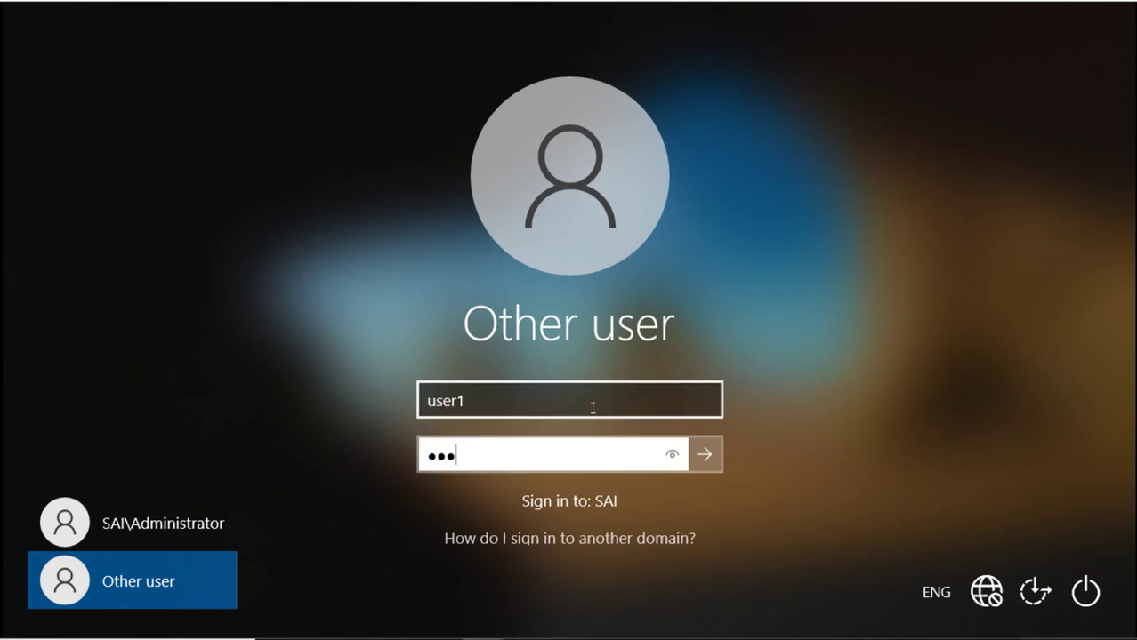
key("Return")
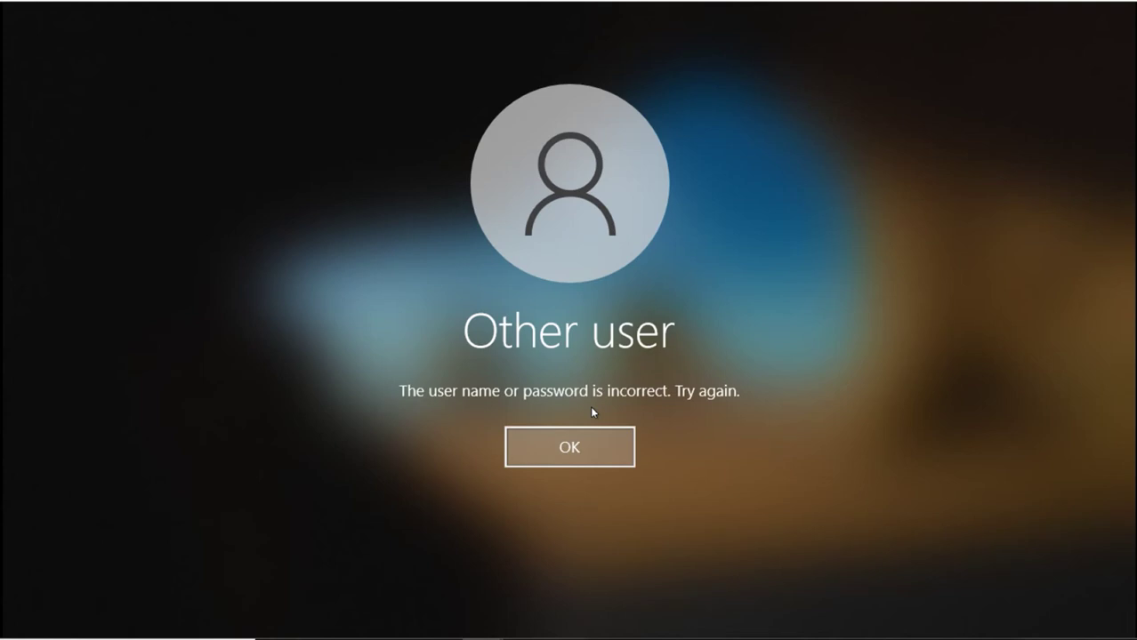
Submit two more wrong passwords for user1 until the account locks out.
key("Return")
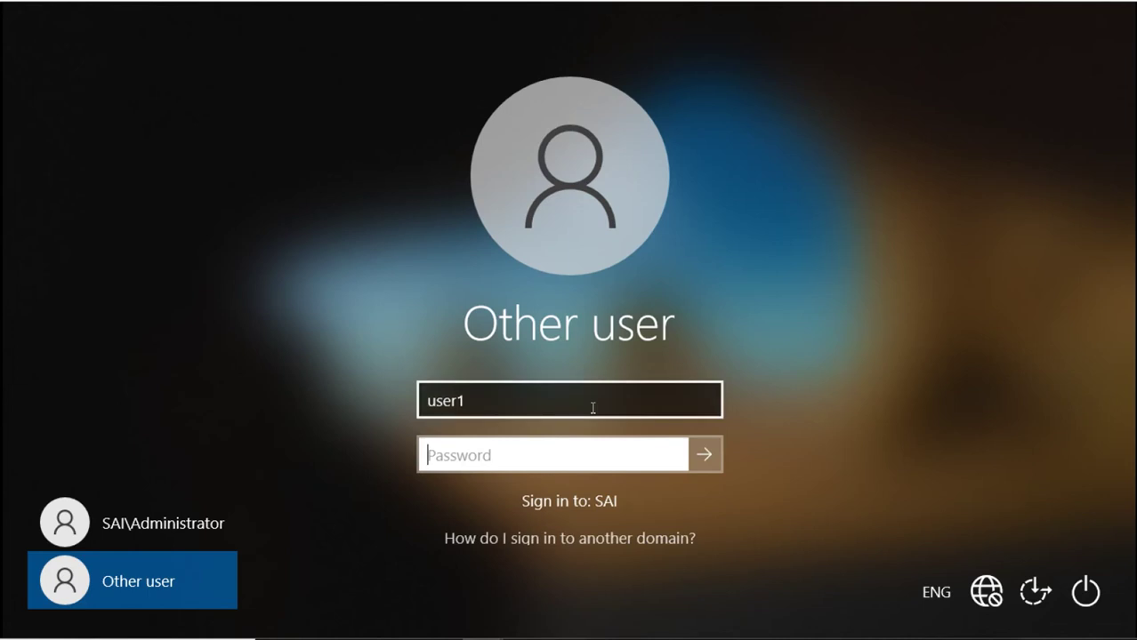
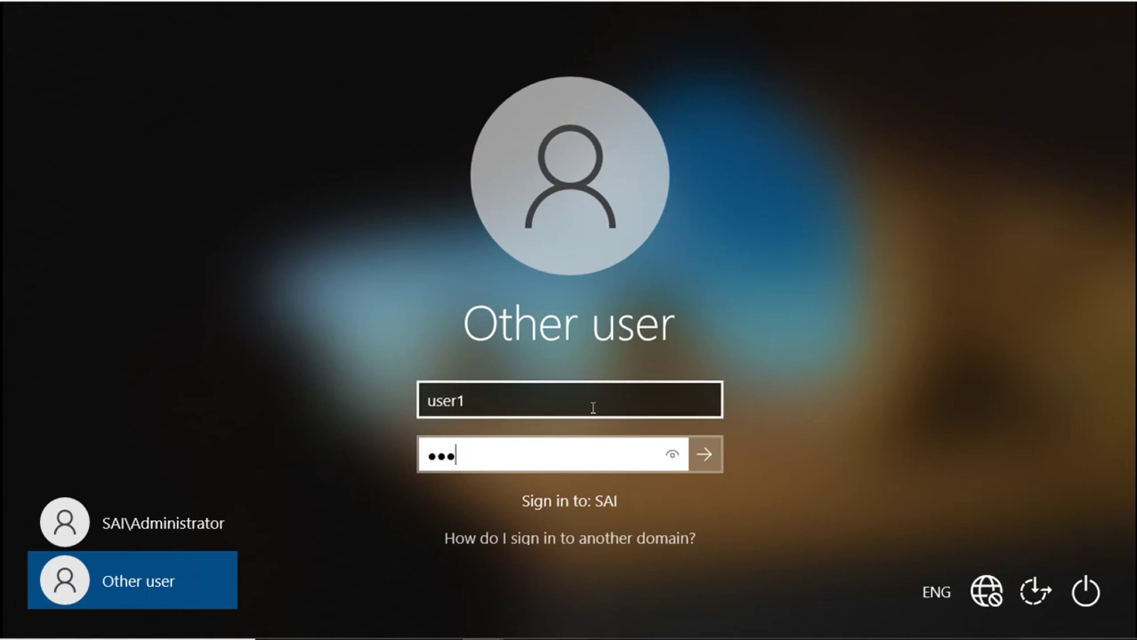
key("Return")
key("Return")
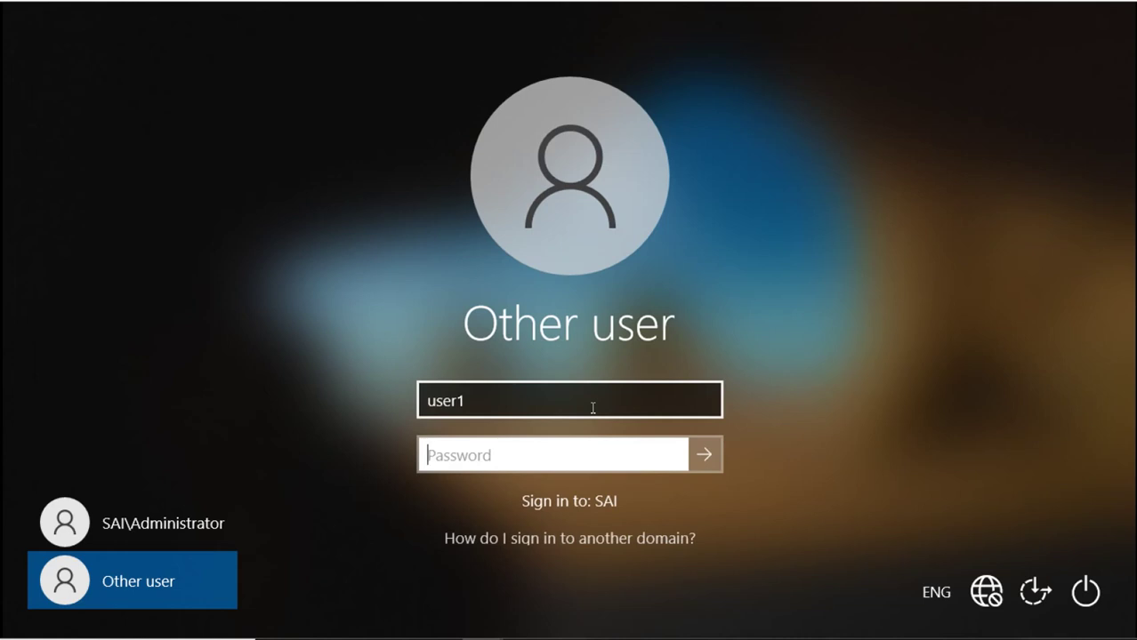
key("Return")
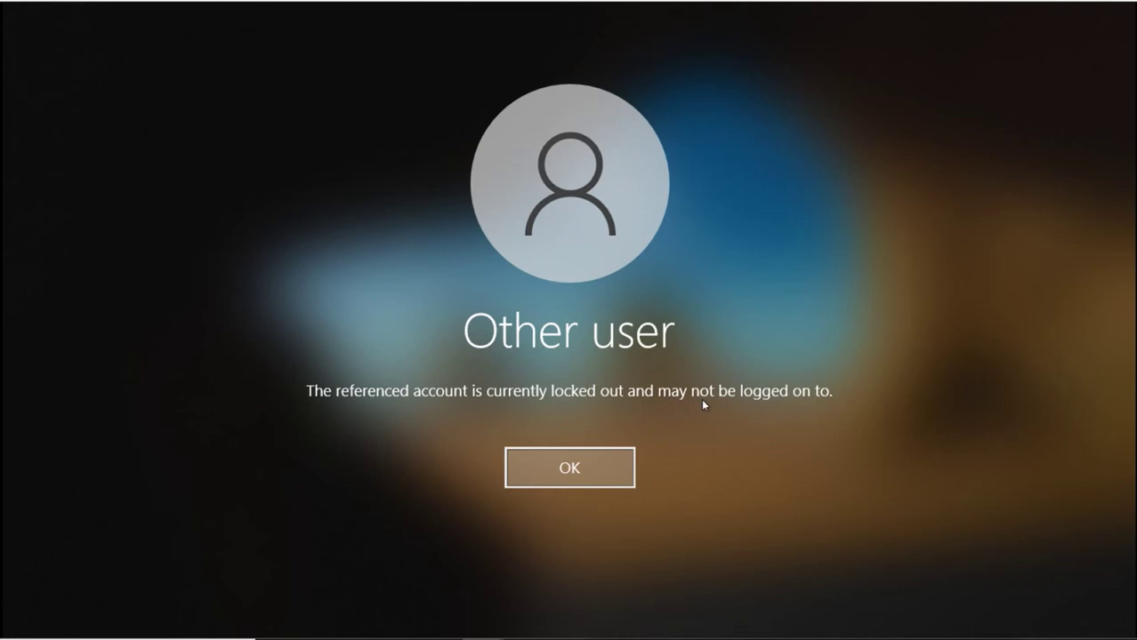
Sign in as user1 with the correct, revealed password and get the lockout message again.
left_click(597, 463)
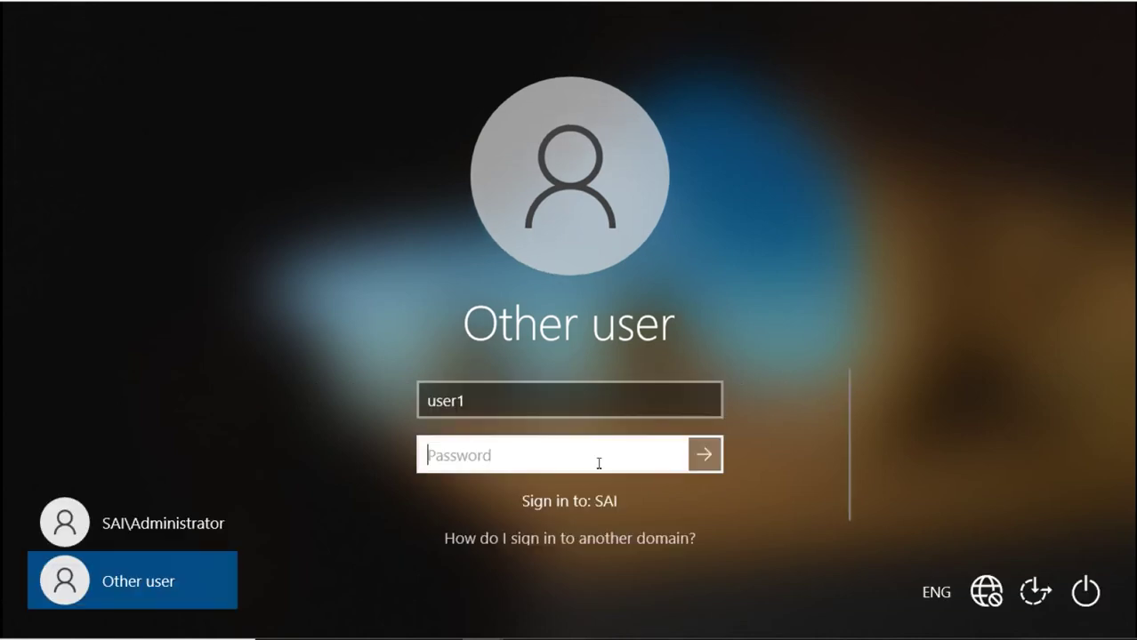
type("•••")
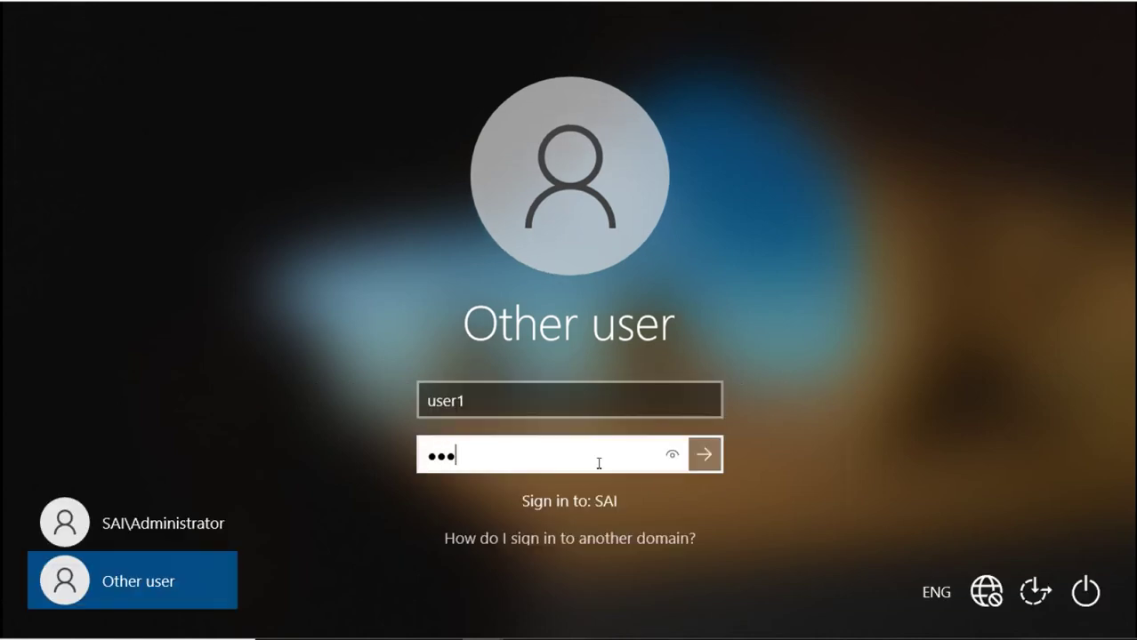
type("••••")
left_click(672, 457)
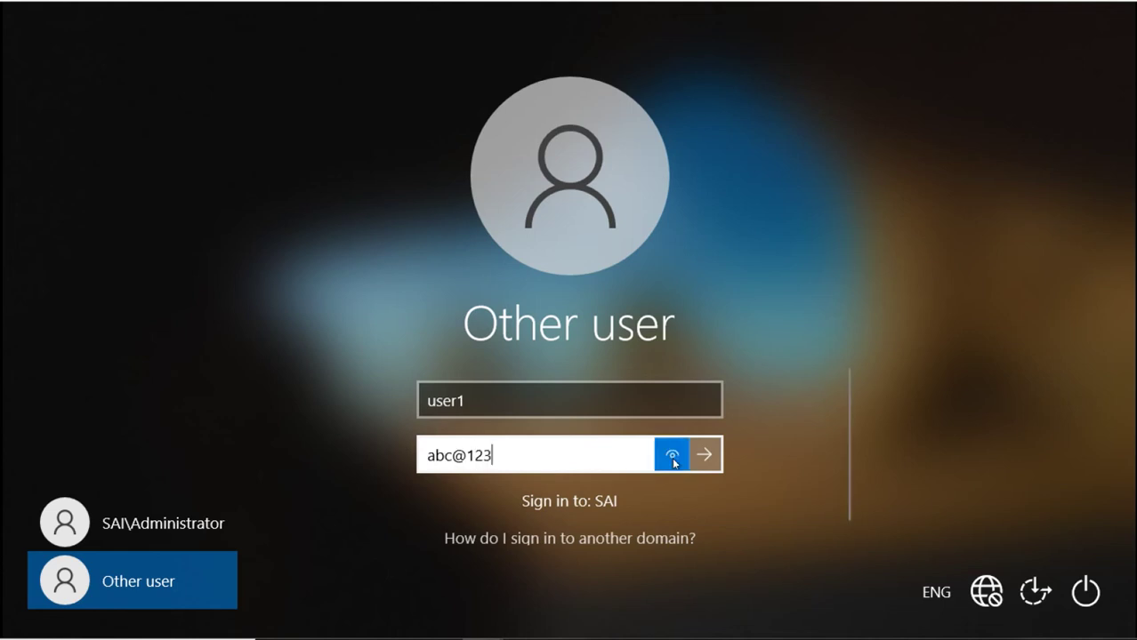
left_click(702, 457)
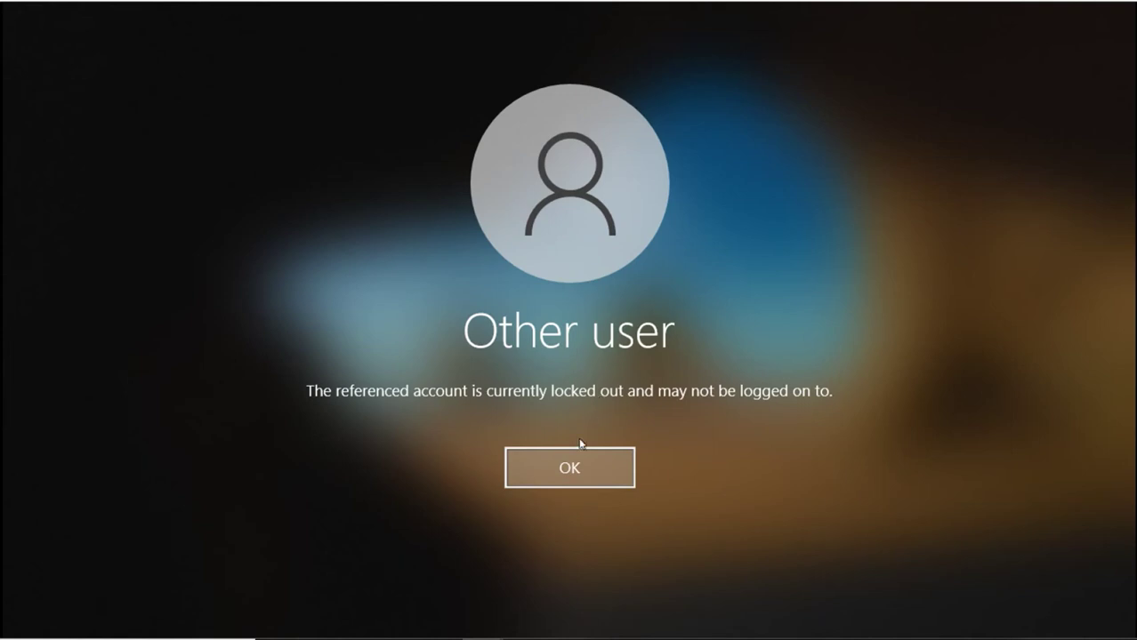
left_click(591, 467)
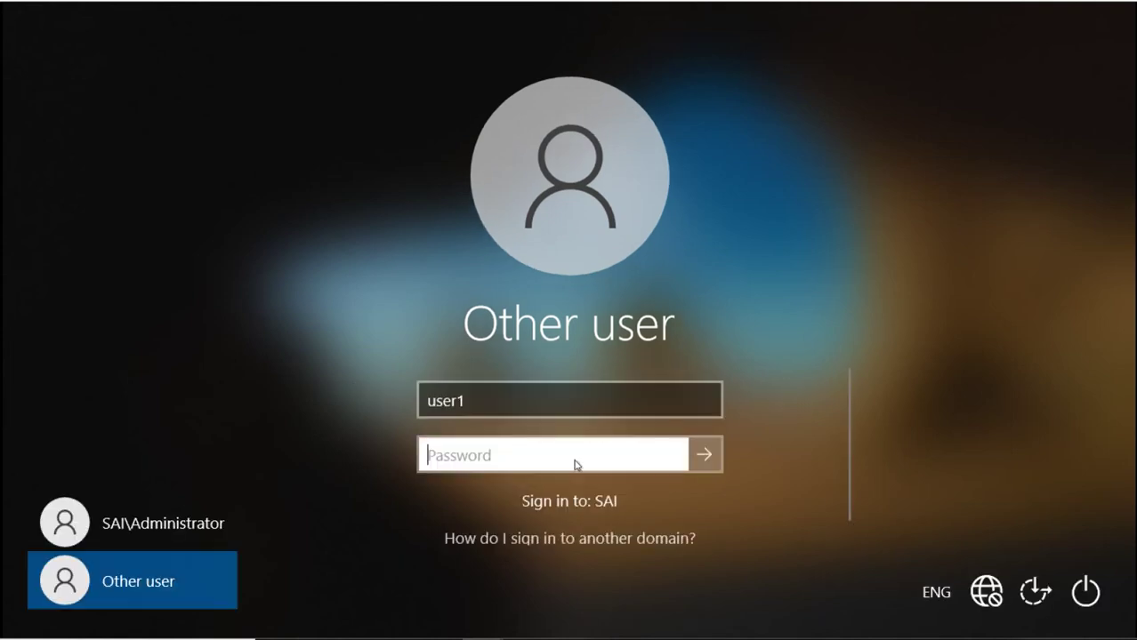
left_click(512, 401)
left_click(495, 443)
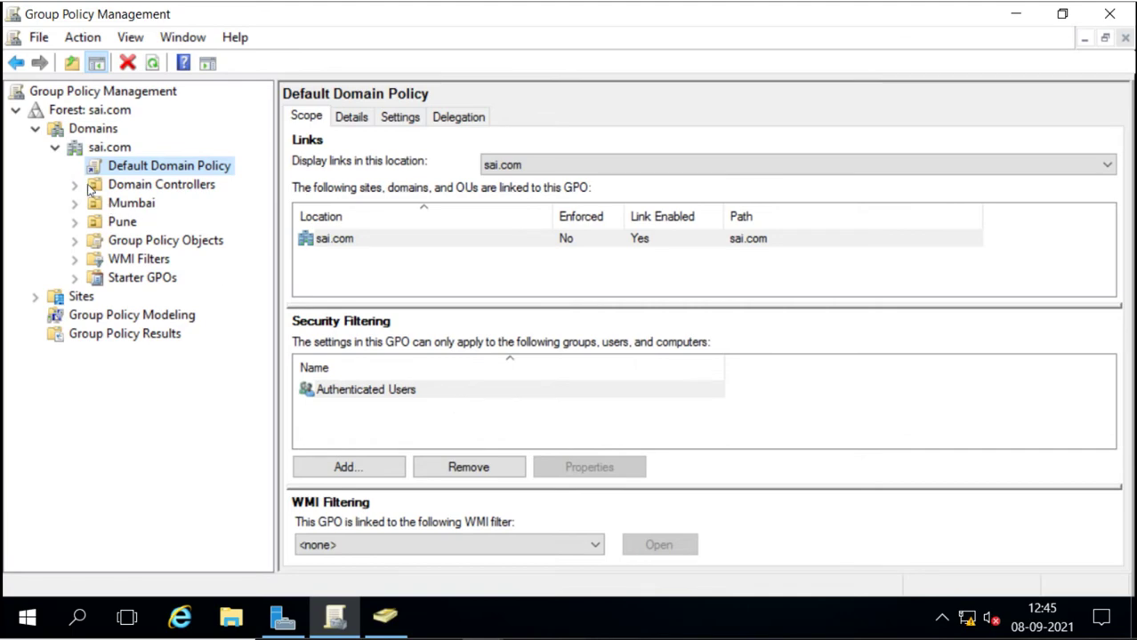
Open the Default Domain Policy for editing and maximize the editor.
right_click(135, 168)
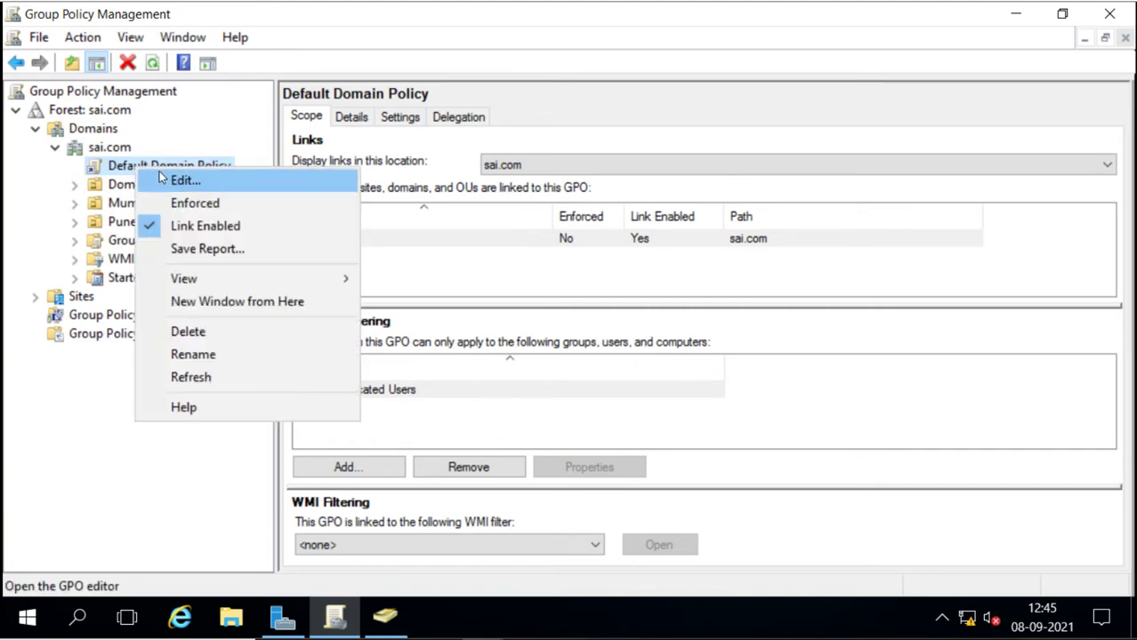
left_click(162, 179)
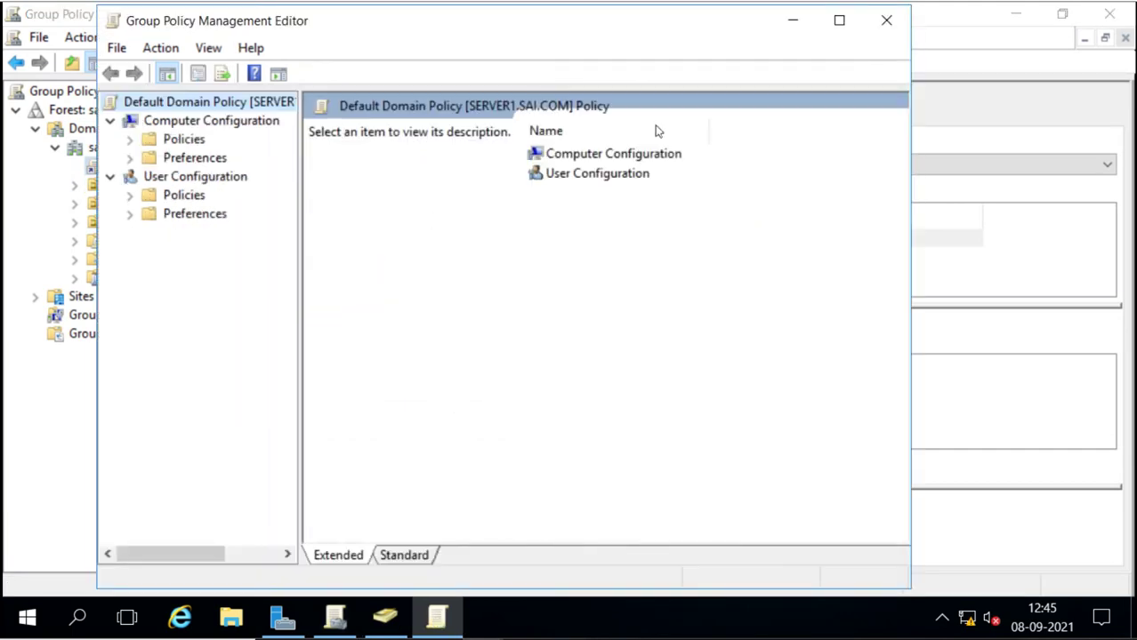
left_click(839, 21)
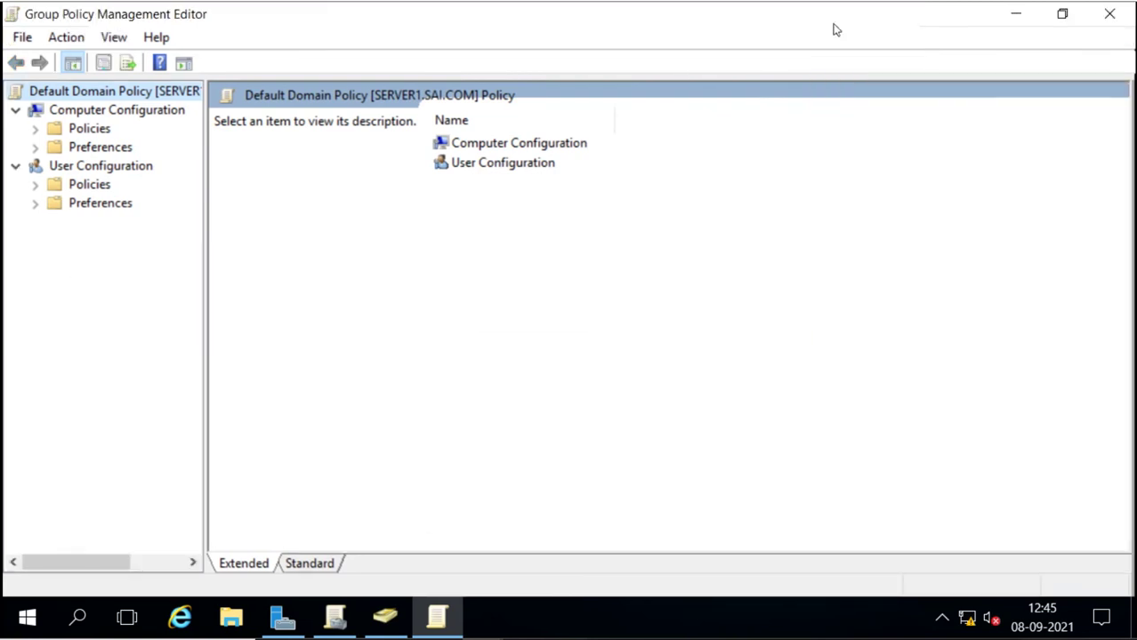
Expand Computer Configuration down to Account Lockout Policy, widen the tree, then switch to ADUC.
double_click(515, 144)
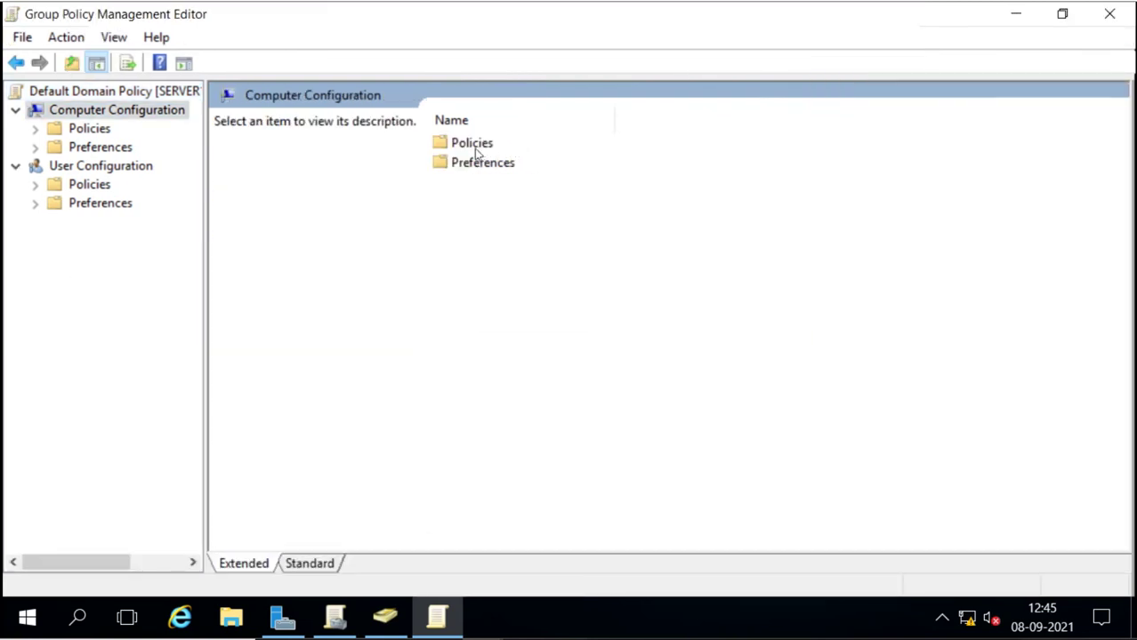
double_click(476, 148)
left_click(480, 165)
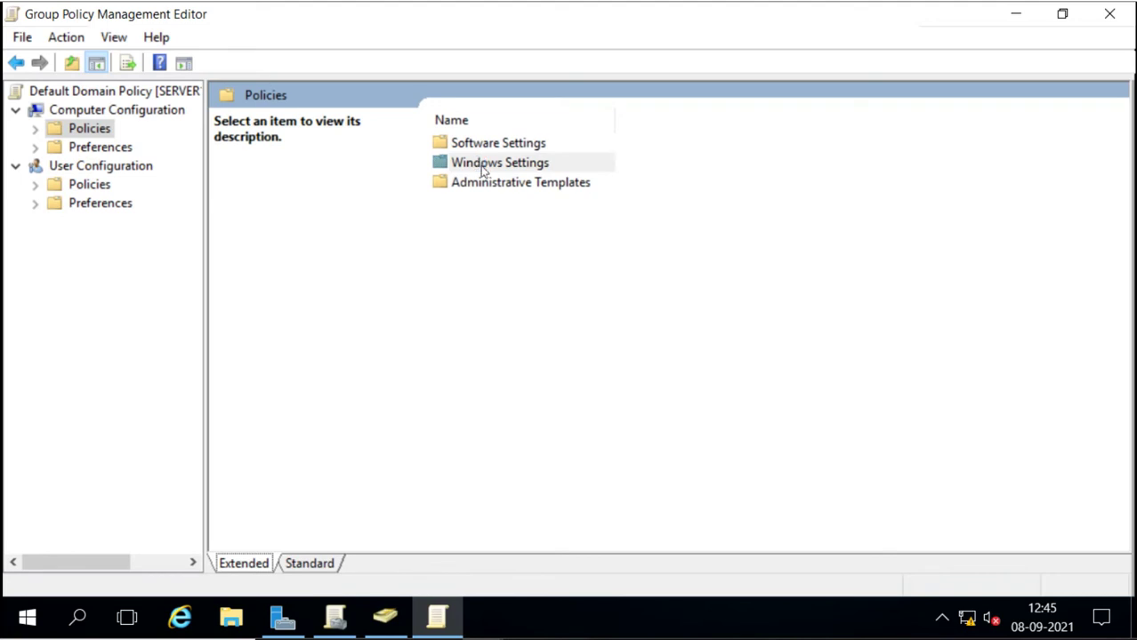
double_click(481, 168)
left_click(481, 203)
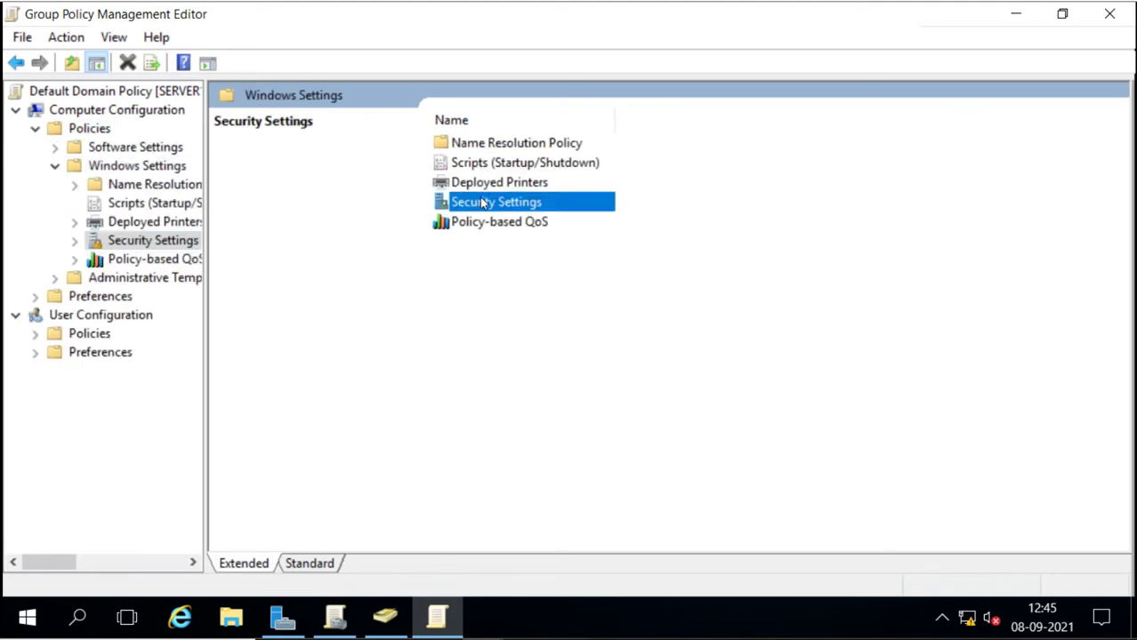
double_click(482, 203)
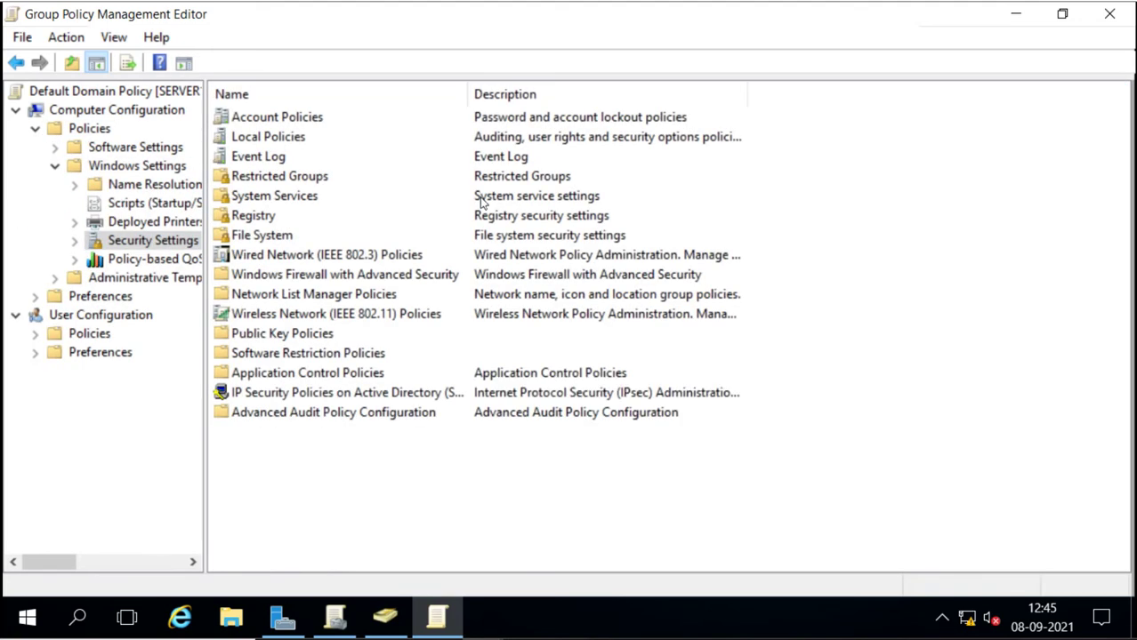
double_click(270, 121)
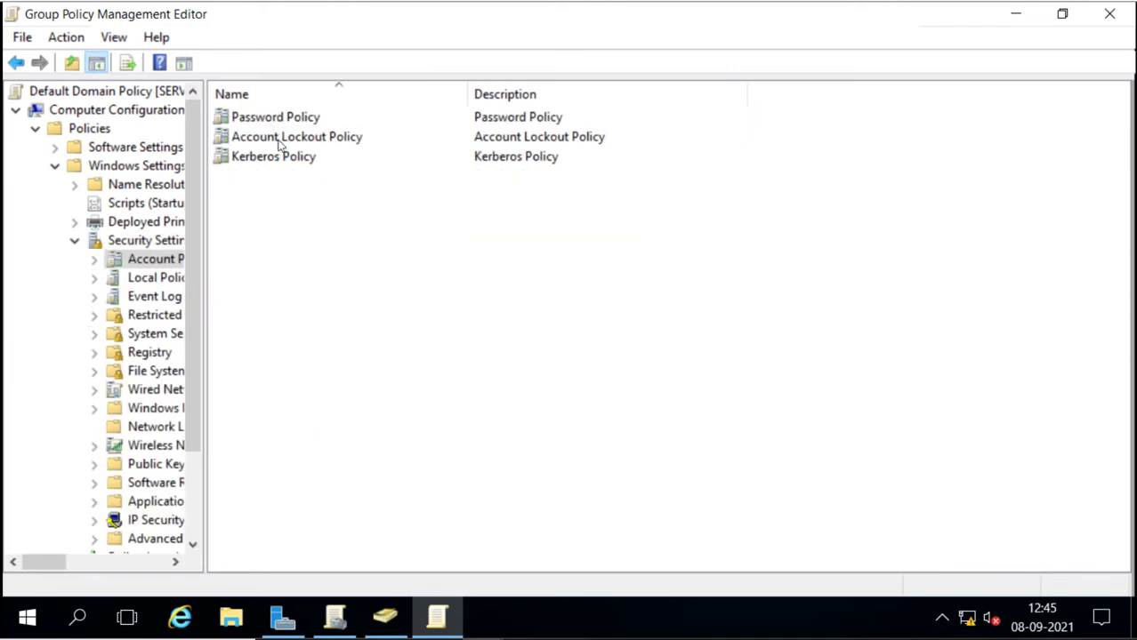
double_click(279, 143)
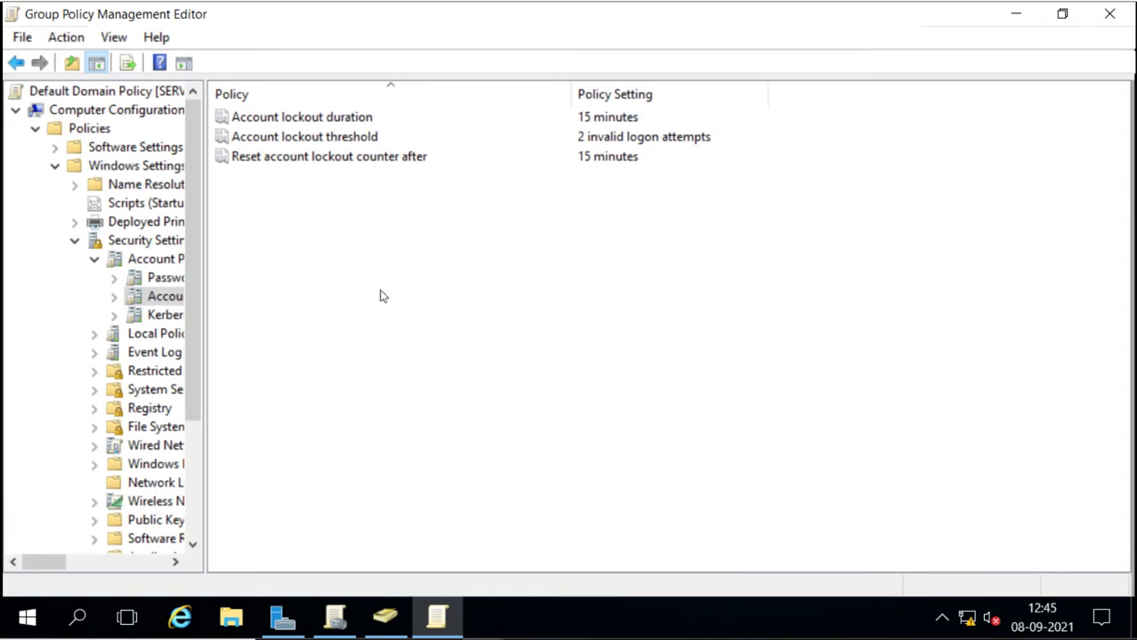
left_click_drag(205, 328, 305, 330)
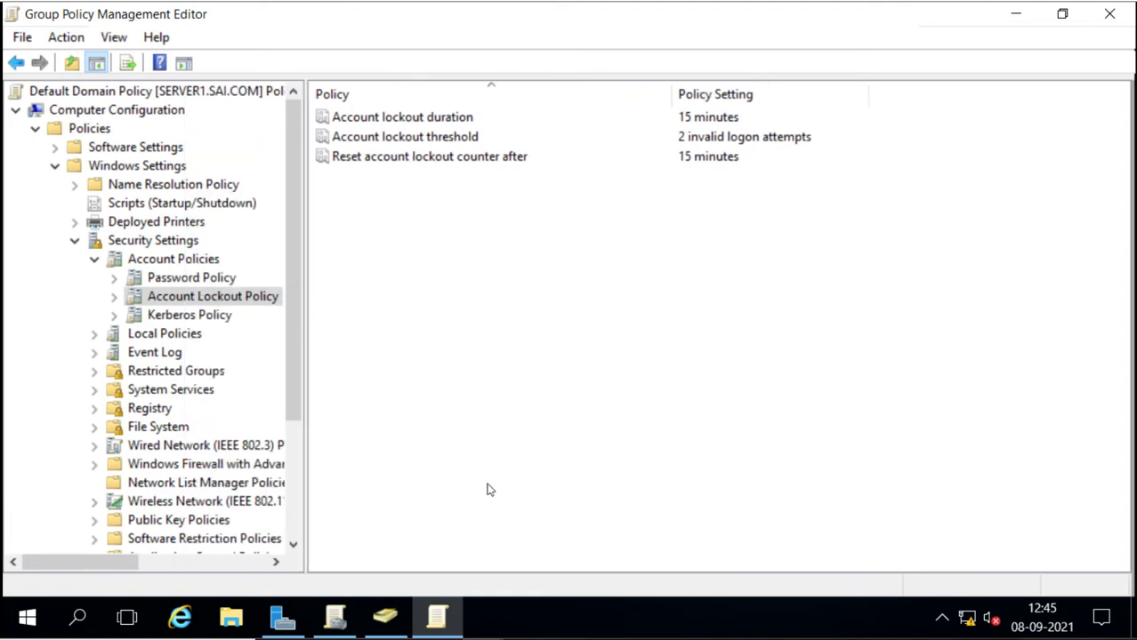
left_click(385, 617)
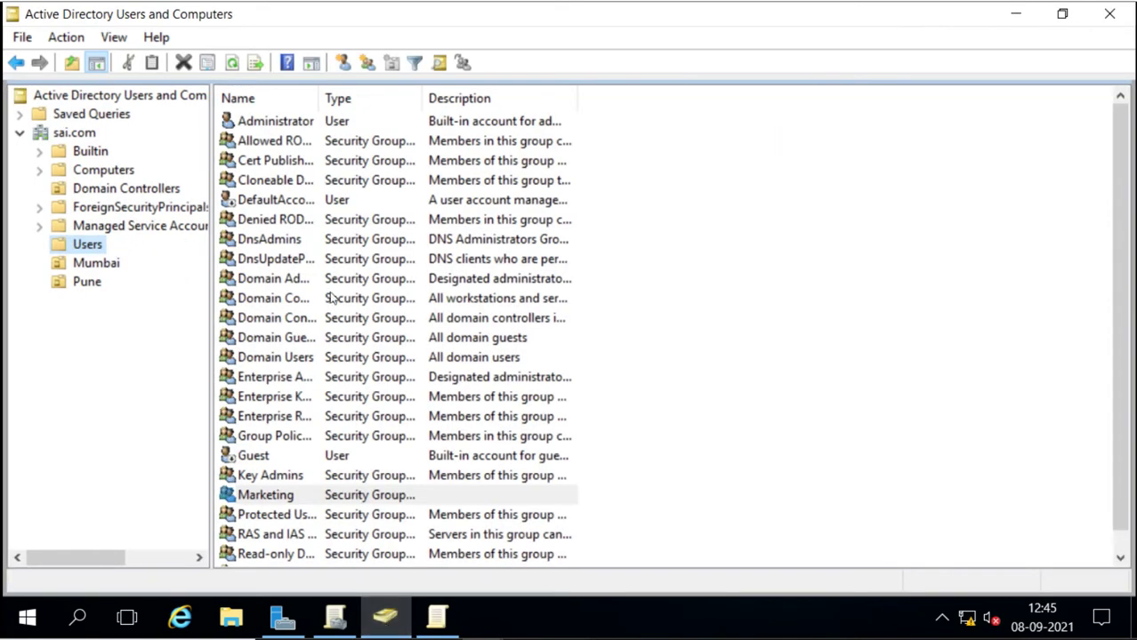
Tick Unlock account on user1's Account tab in the Mumbai OU, apply, and return to the editor.
left_click(74, 267)
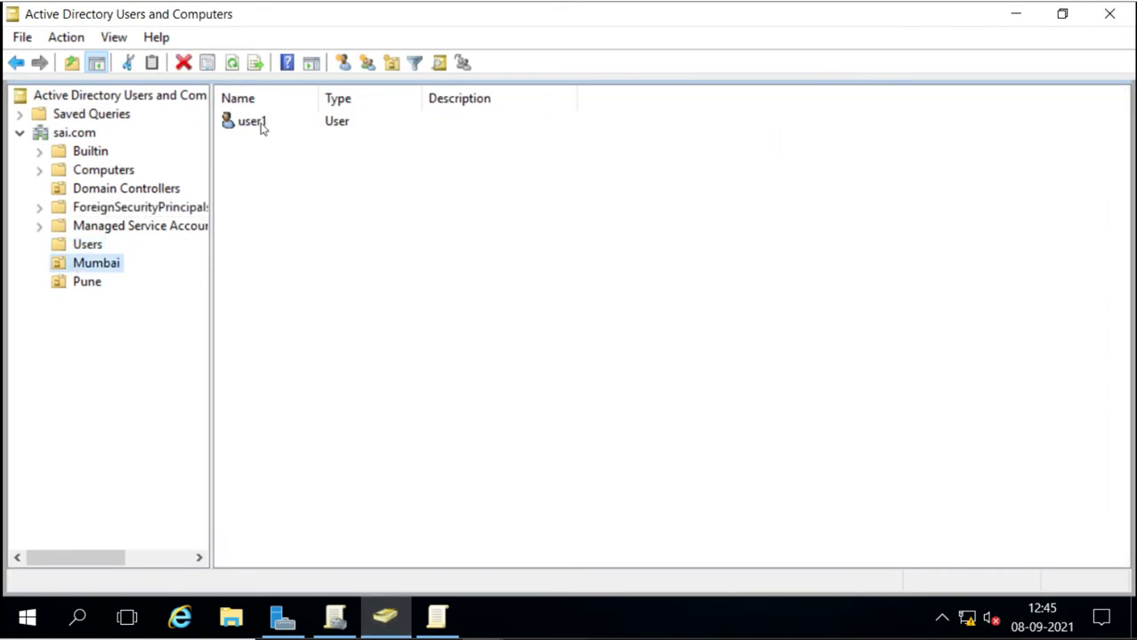
right_click(263, 127)
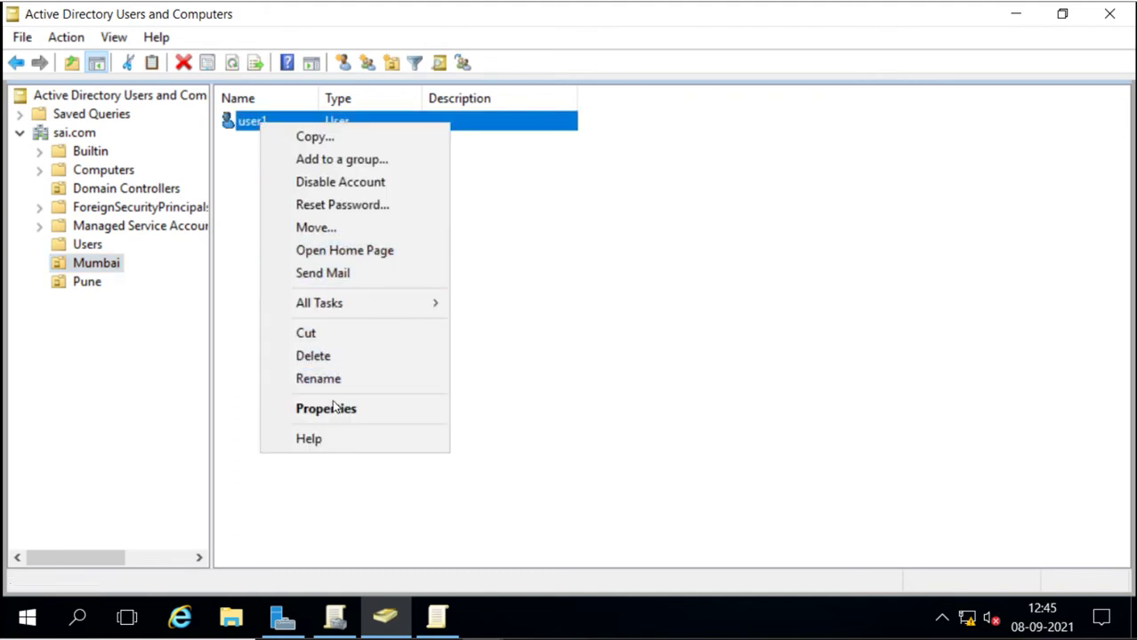
left_click(324, 408)
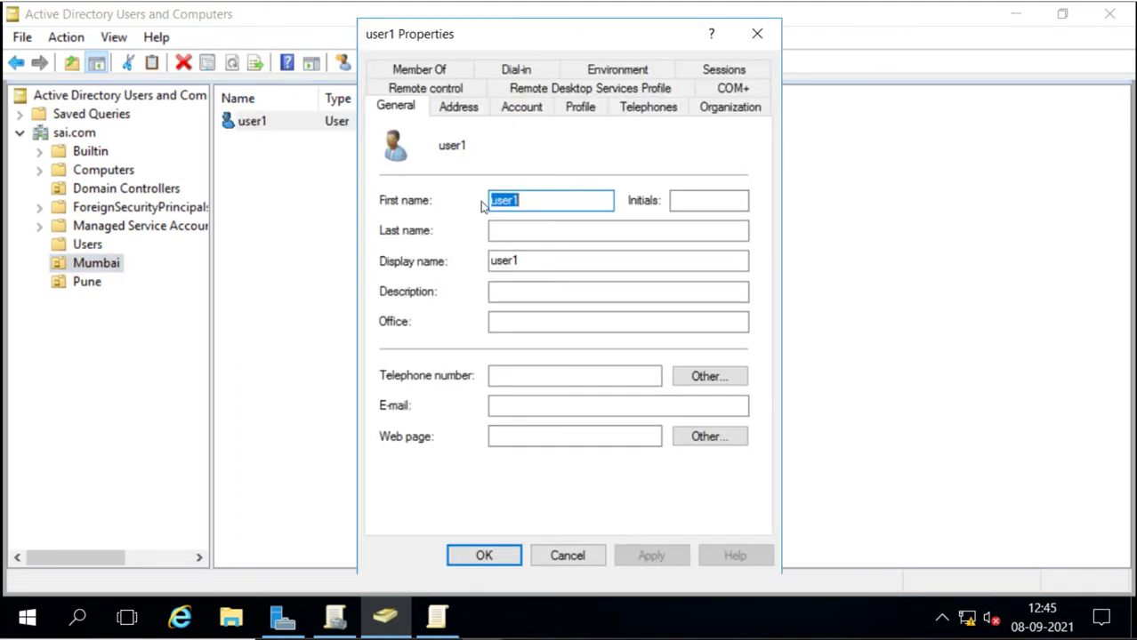
left_click(521, 106)
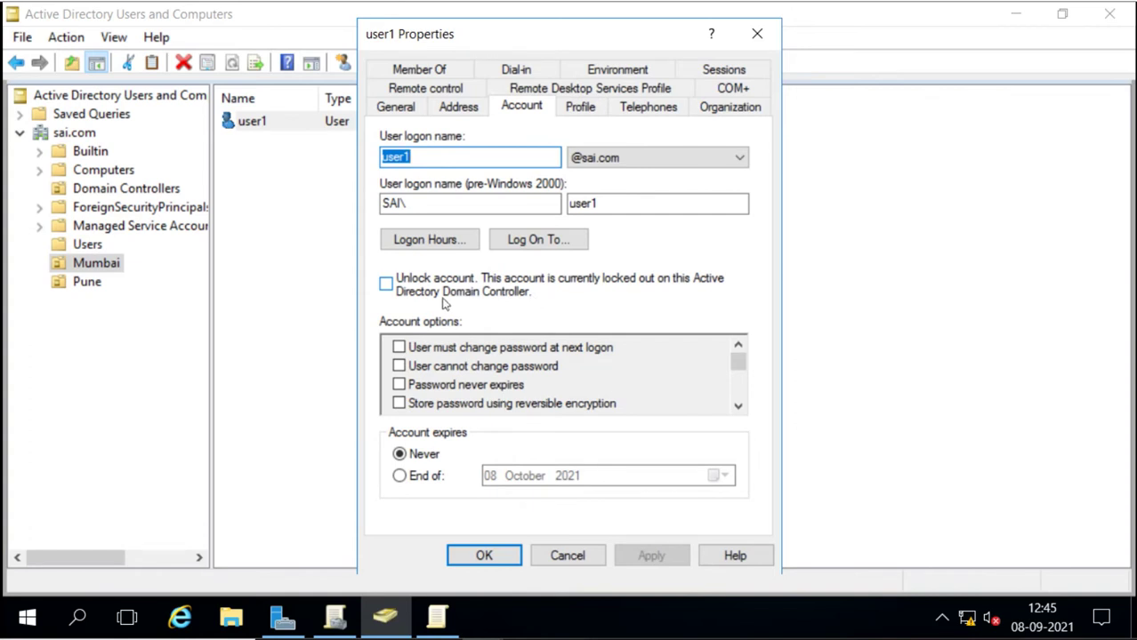
left_click(388, 295)
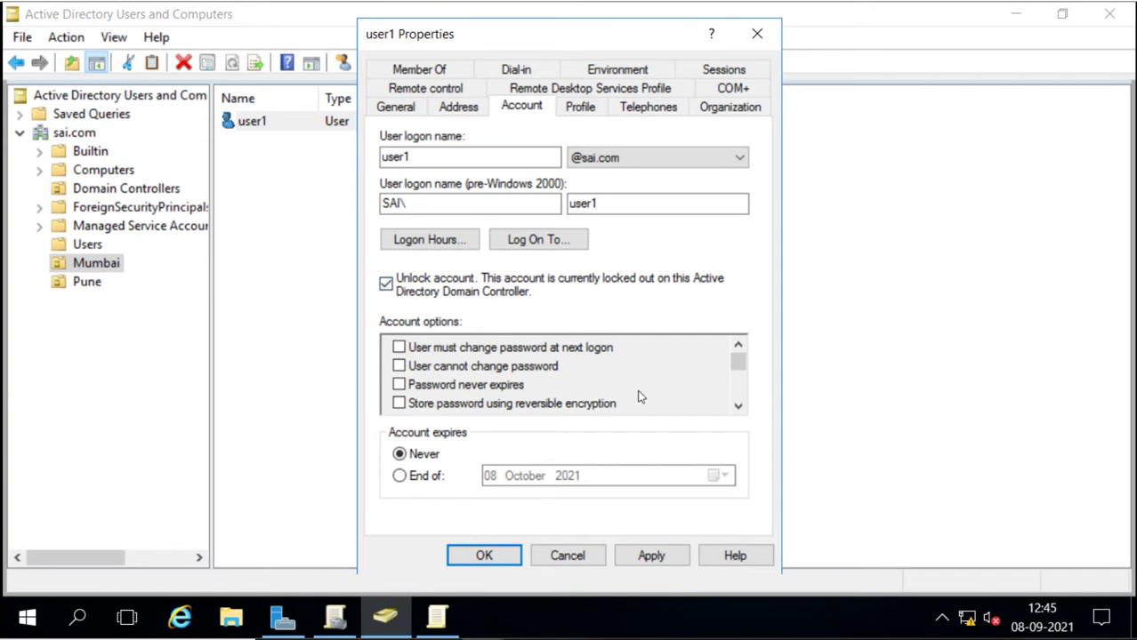
left_click(651, 555)
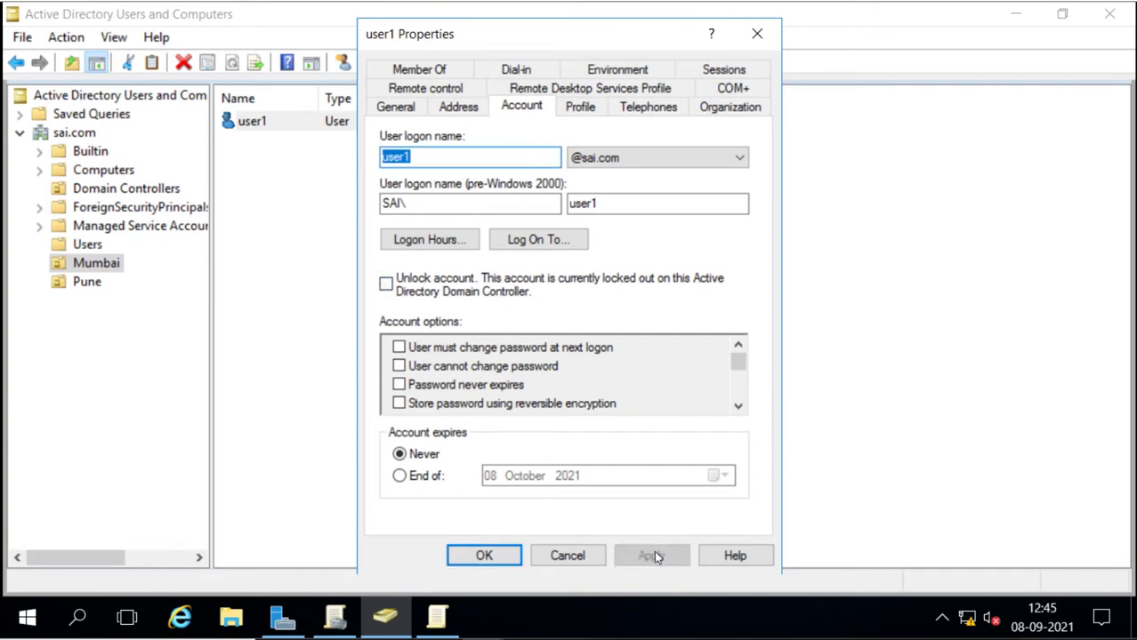
left_click(500, 556)
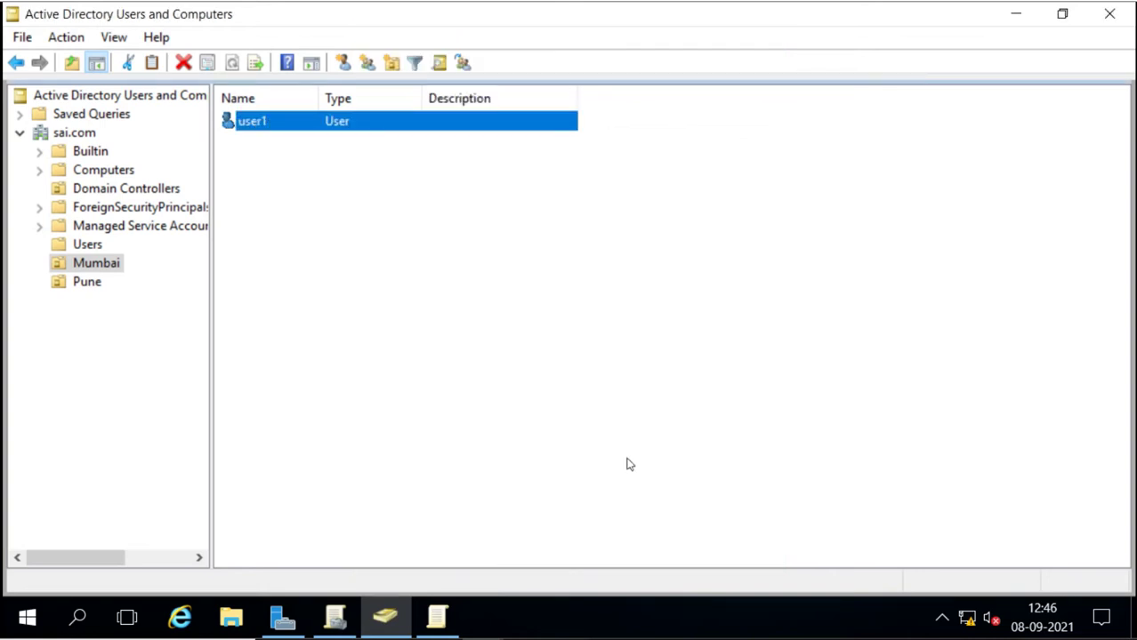
left_click(441, 618)
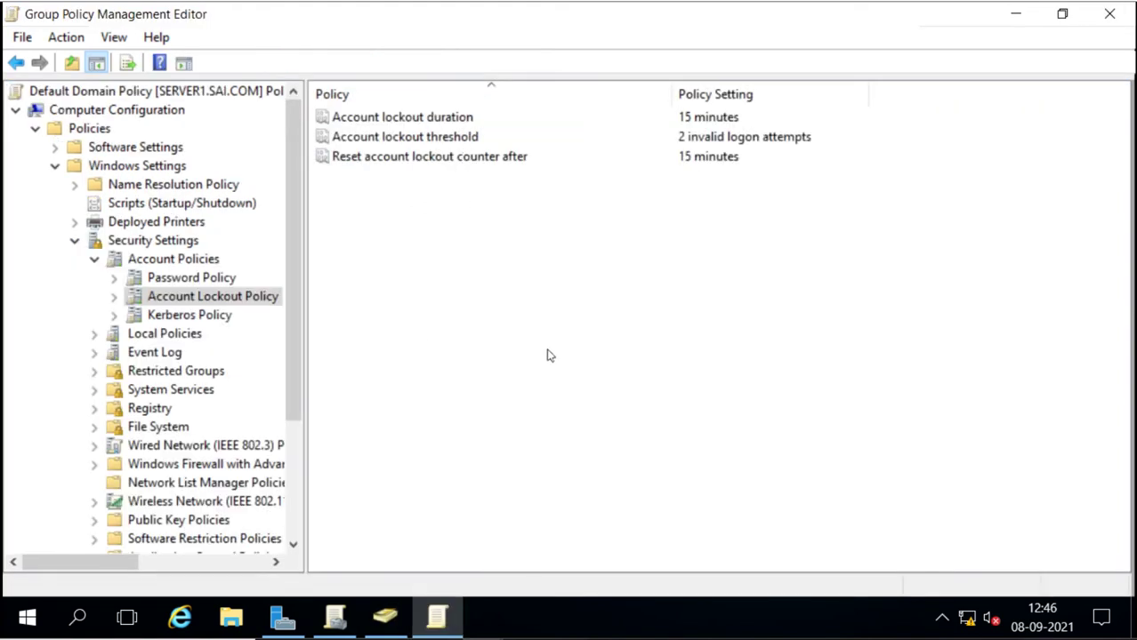
Set Account lockout threshold to 0 attempts and accept the suggested value changes.
double_click(457, 139)
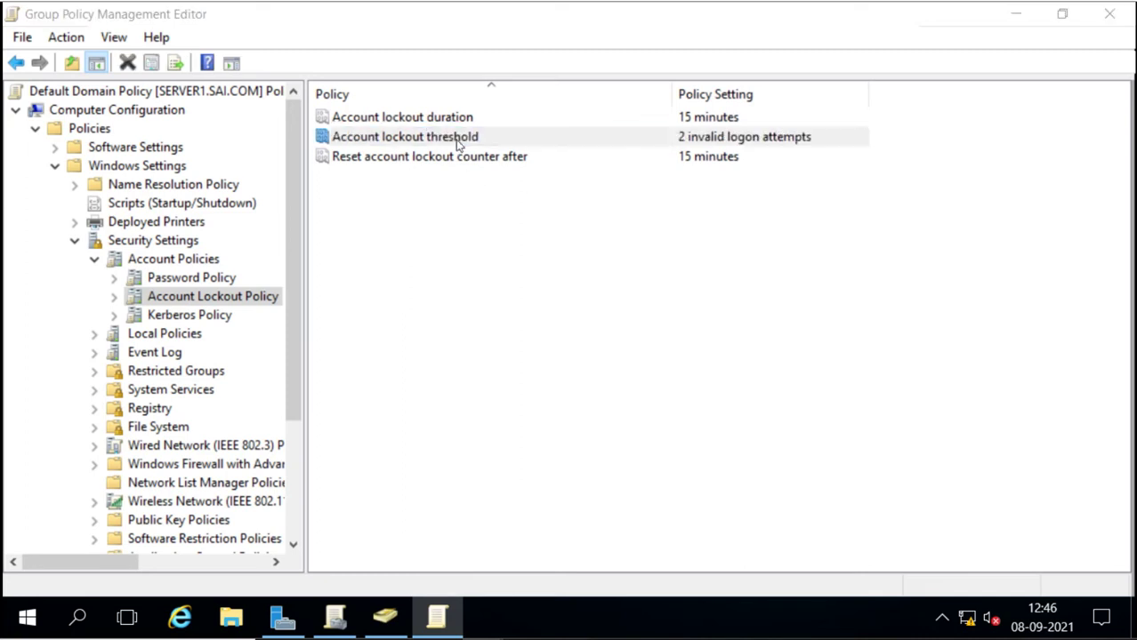
double_click(426, 207)
left_click(427, 205)
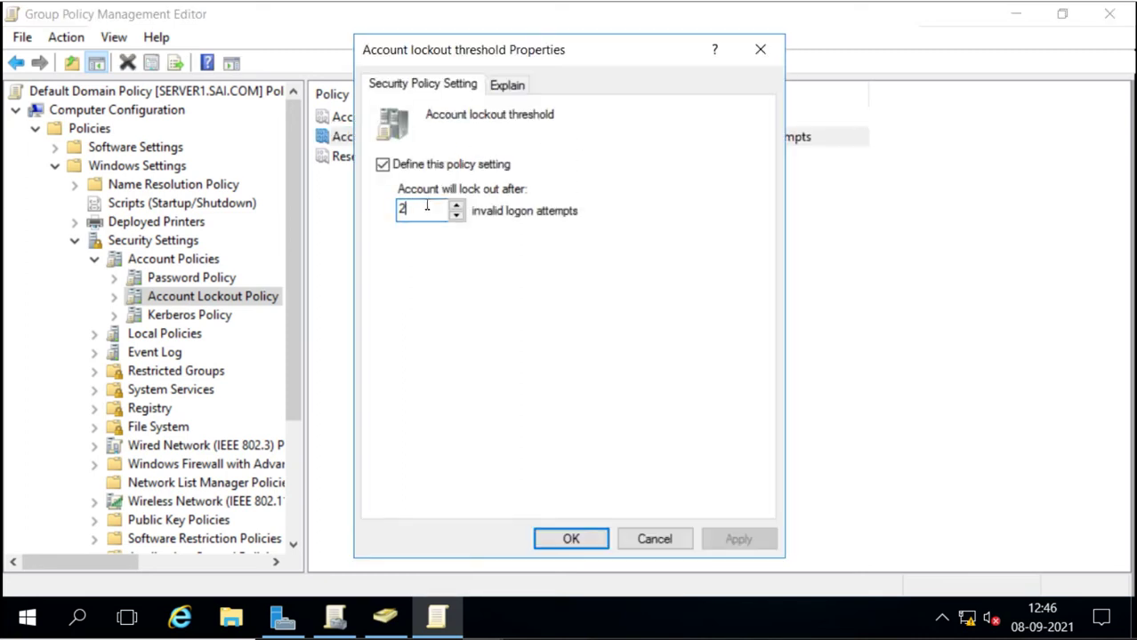
key("BackSpace")
type("0")
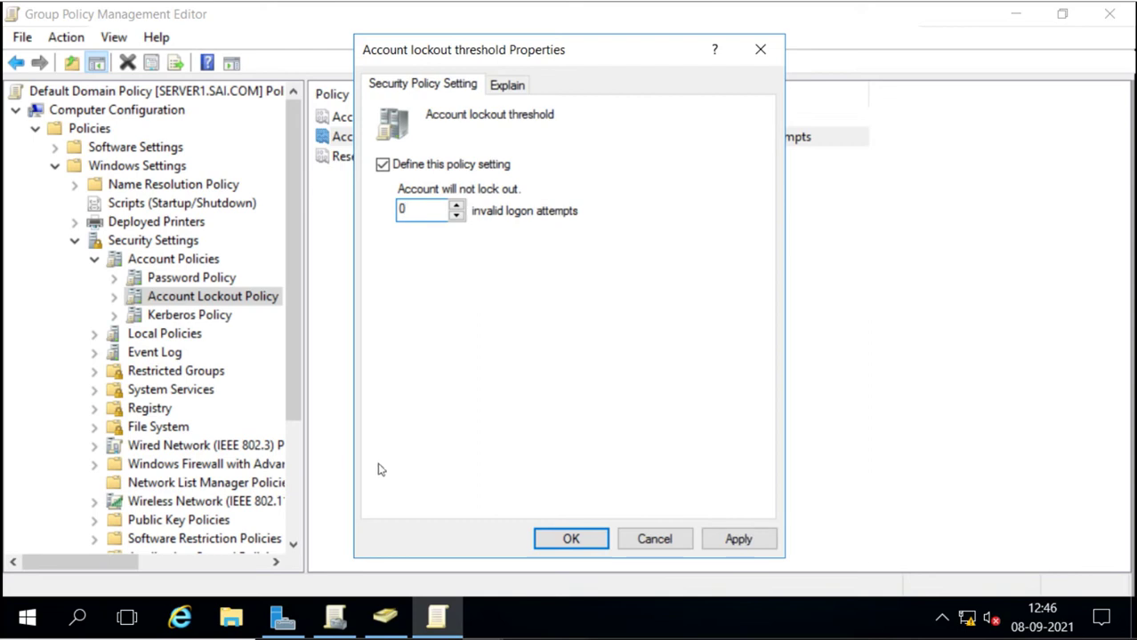
left_click(562, 542)
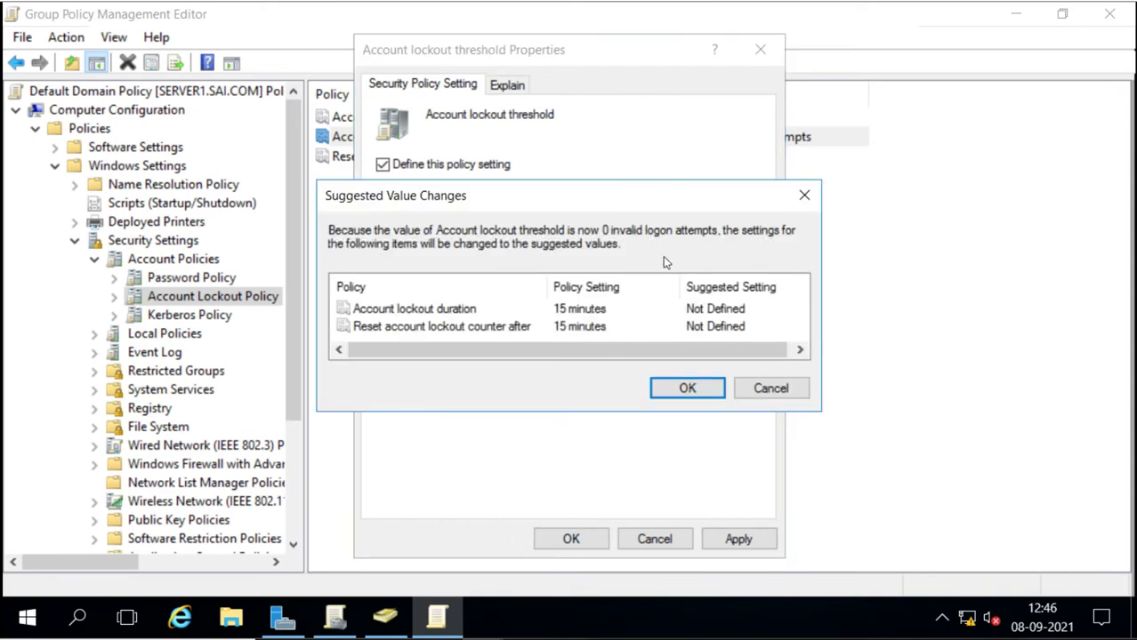
left_click(685, 388)
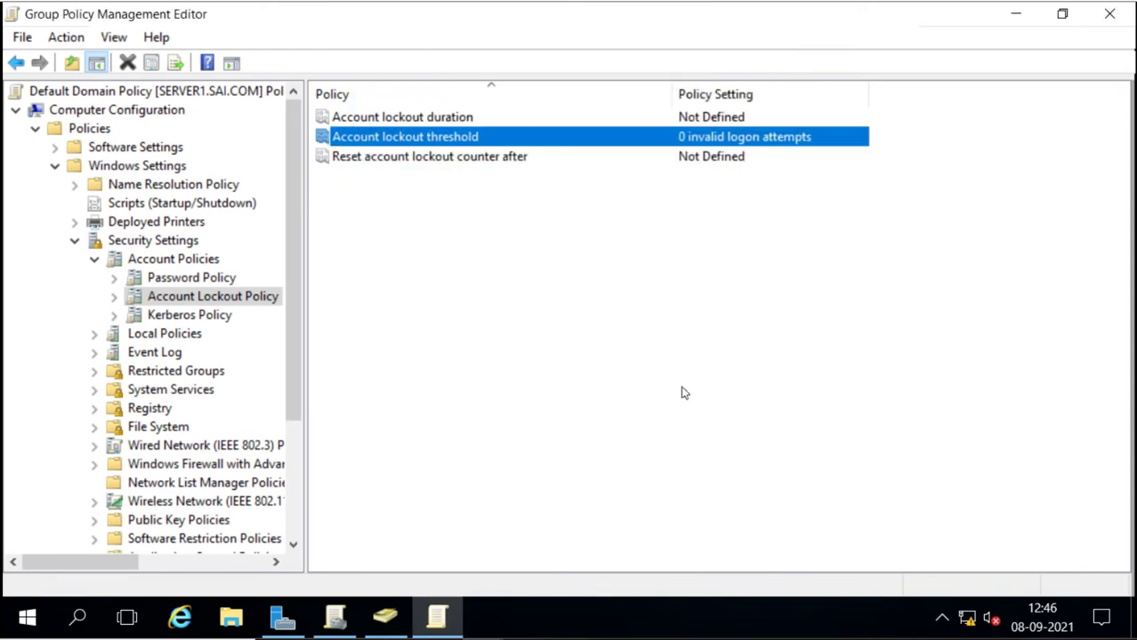
Review Kerberos Policy, leaving service ticket lifetime at 600 minutes, then select Restricted Groups.
left_click(185, 320)
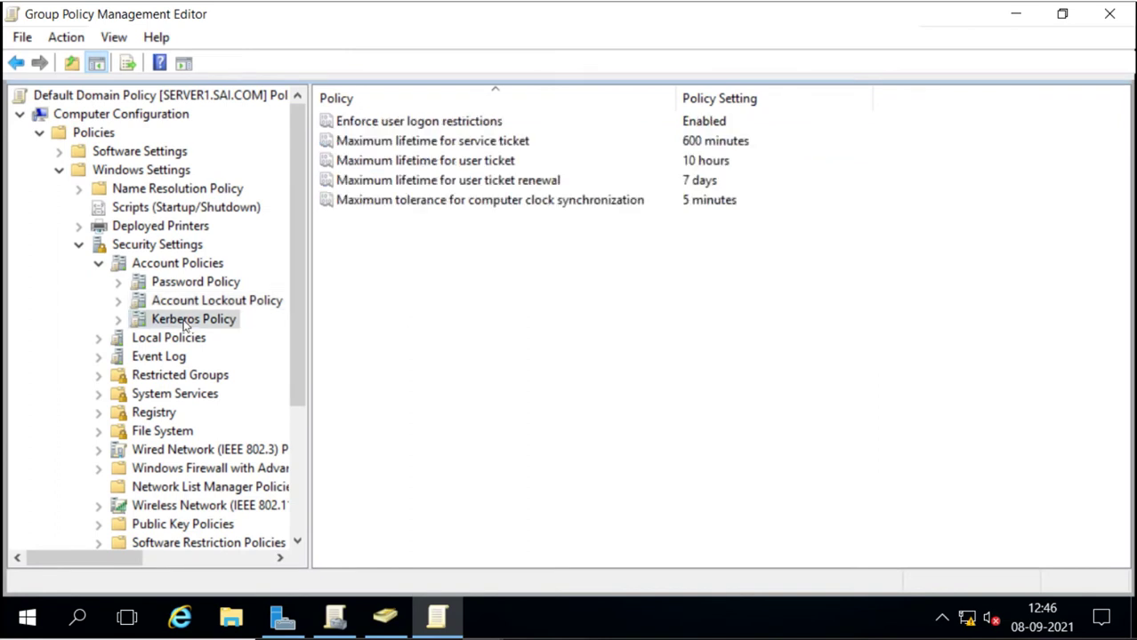
left_click(414, 146)
left_click(419, 160)
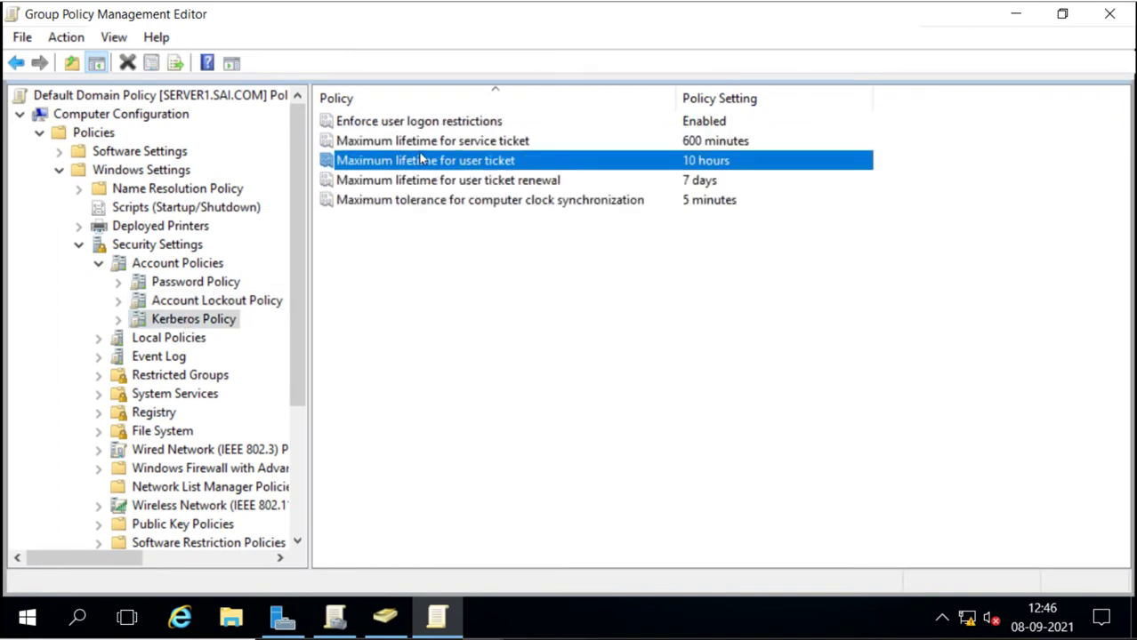
left_click(424, 178)
left_click(428, 197)
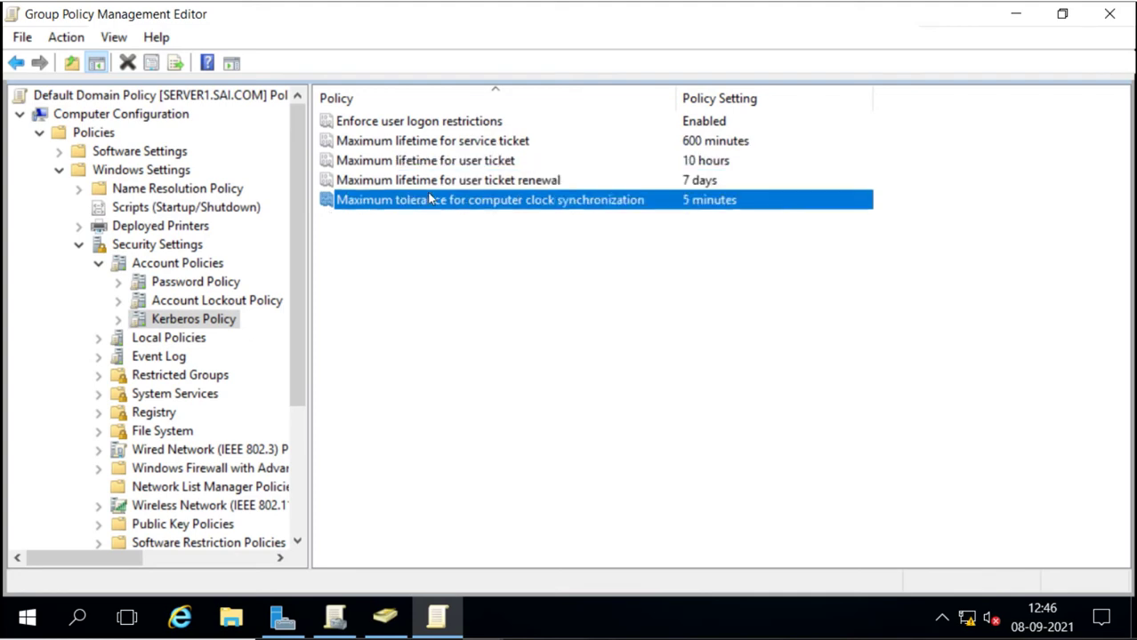
double_click(439, 142)
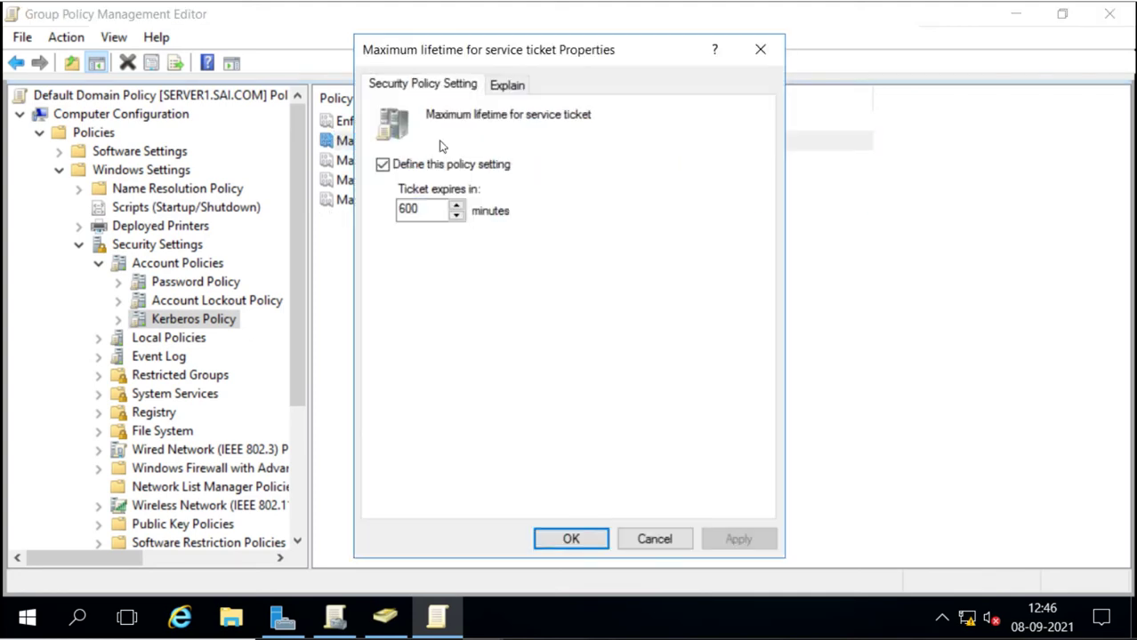
left_click(650, 542)
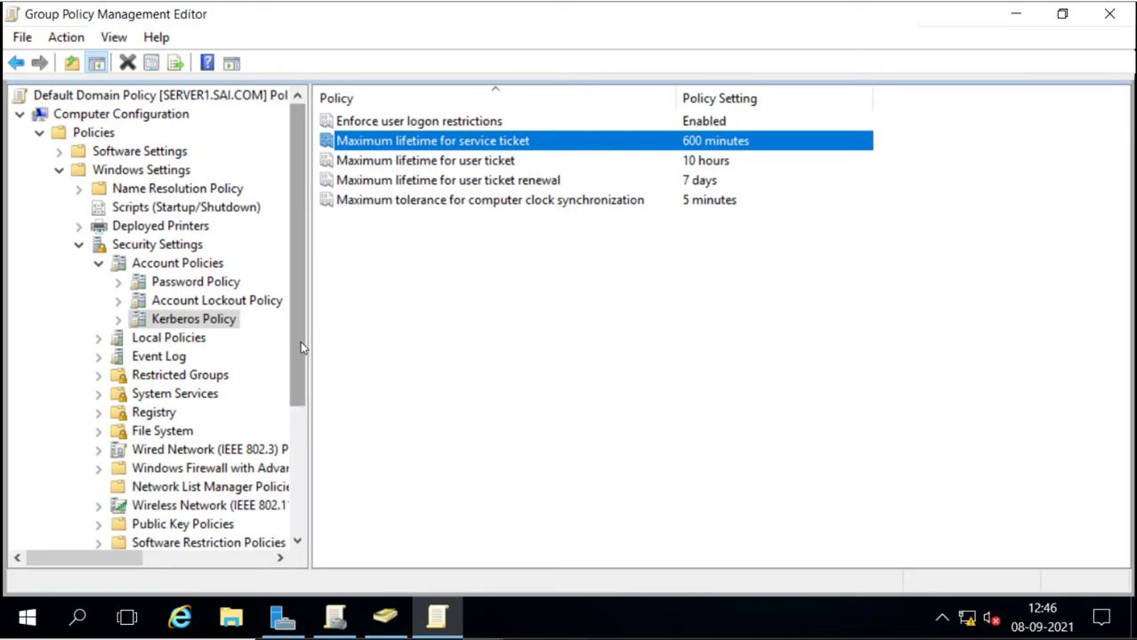
left_click_drag(299, 340, 296, 379)
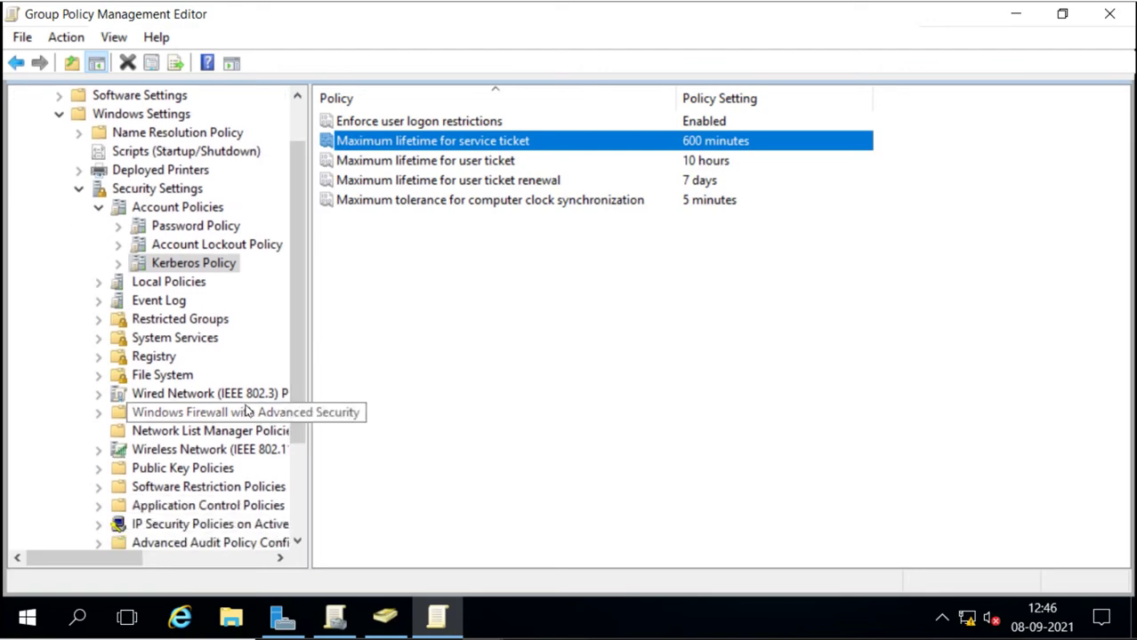
left_click(149, 323)
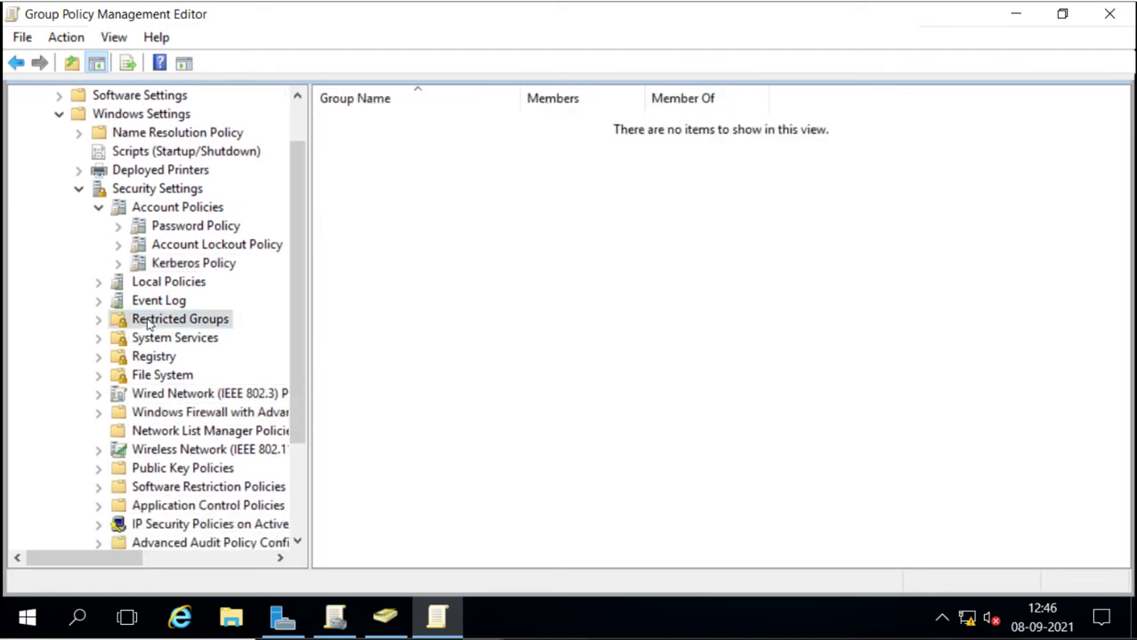
Start adding a restricted group, cancel the Select Groups and Add Group dialogs, and close the editor.
left_click(98, 328)
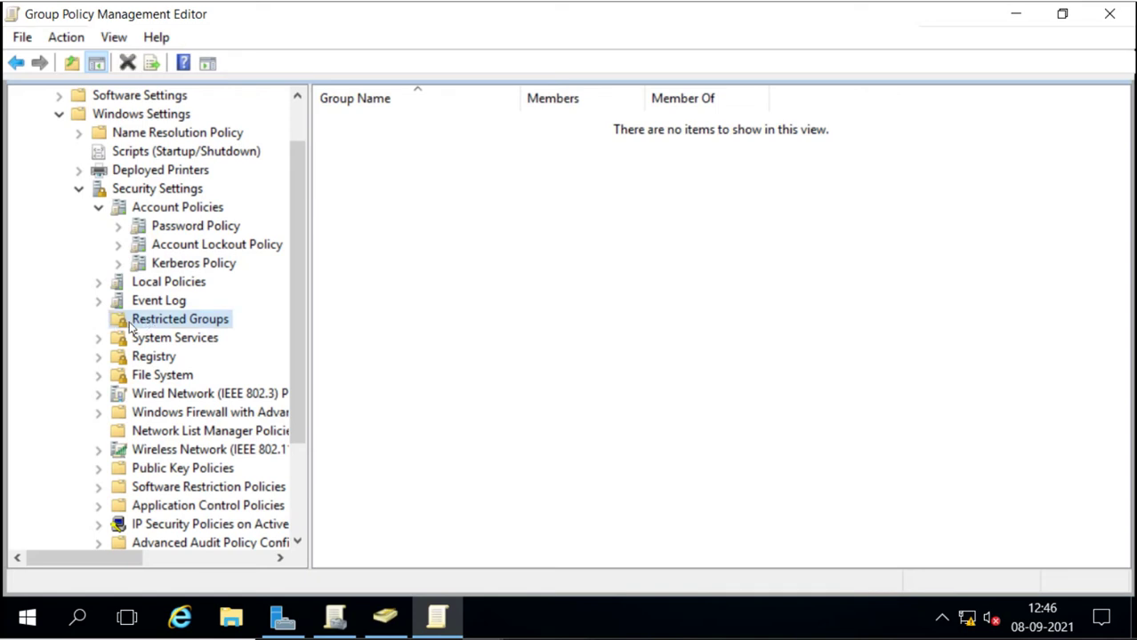
right_click(187, 325)
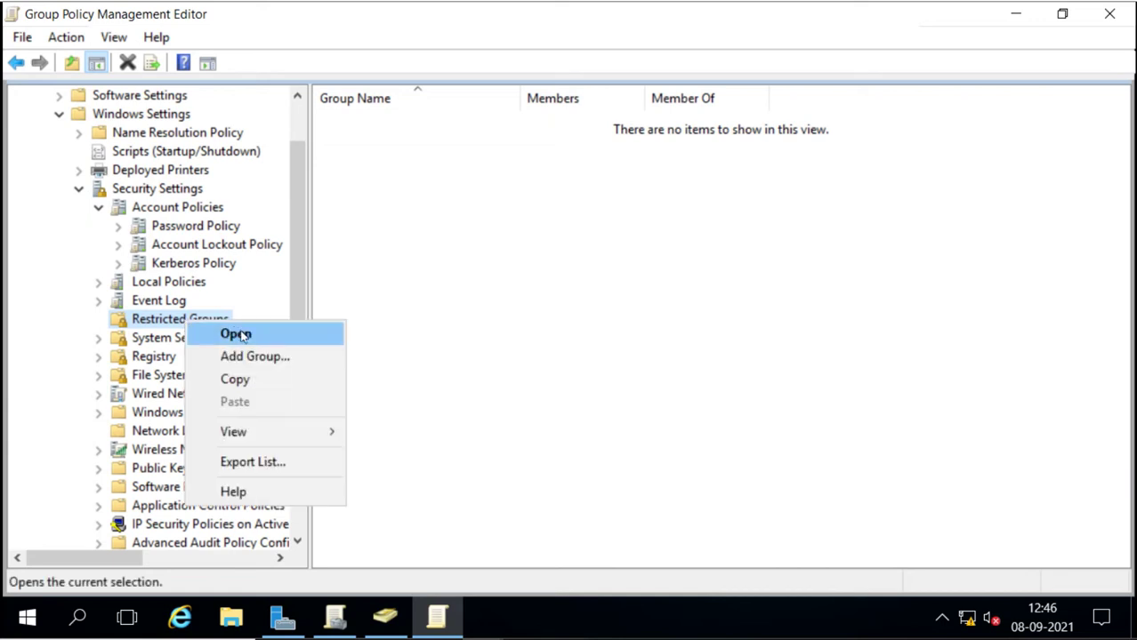
left_click(255, 357)
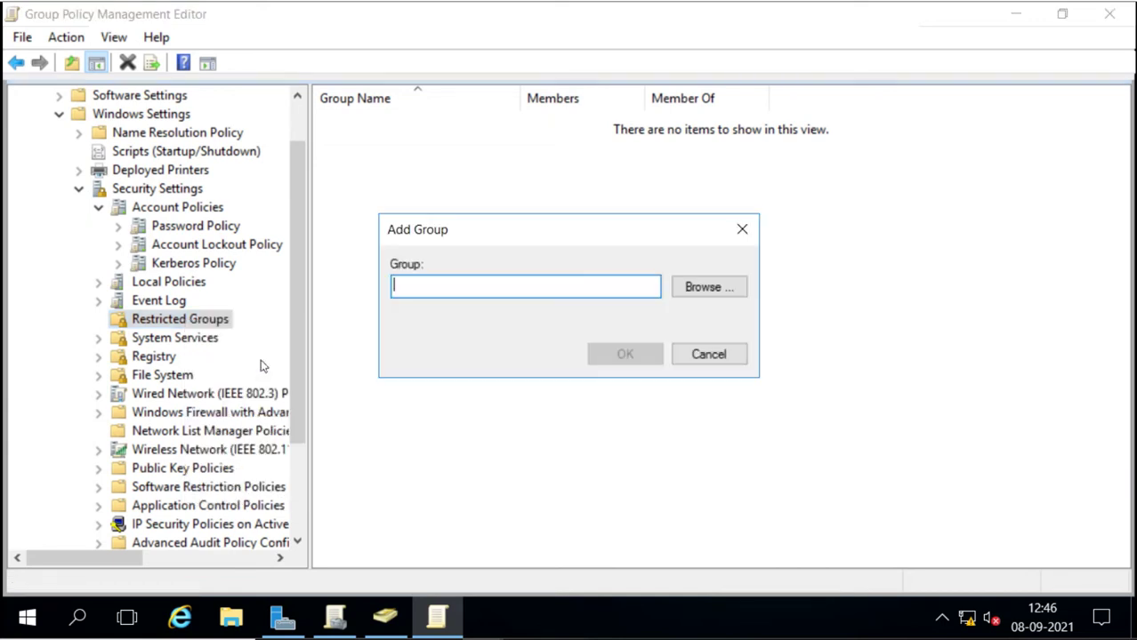
left_click(679, 286)
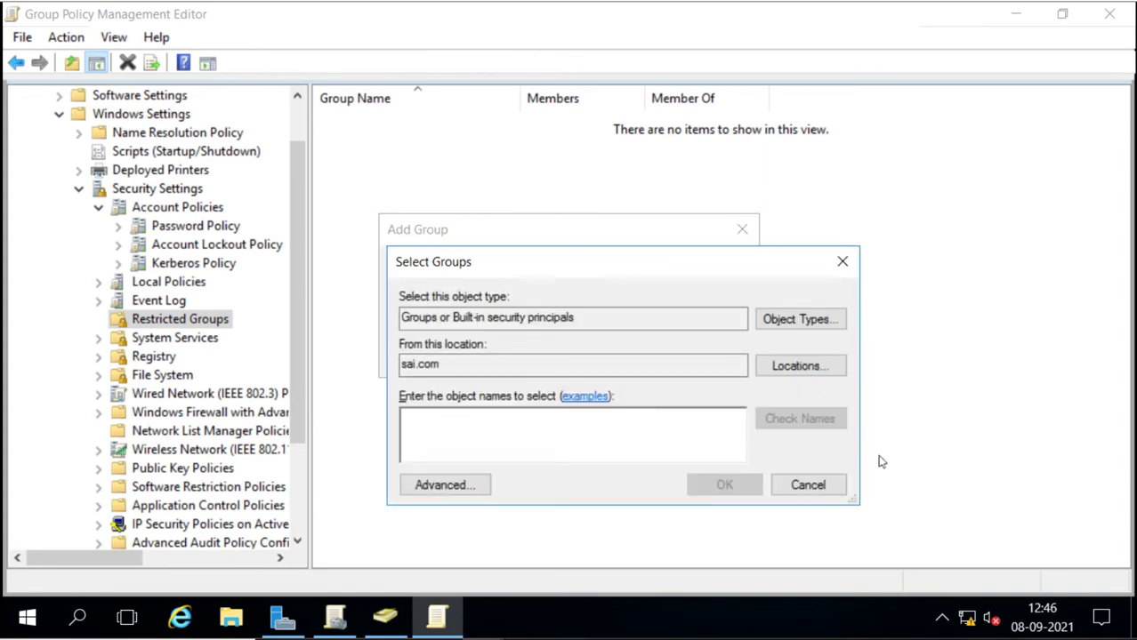
left_click(823, 486)
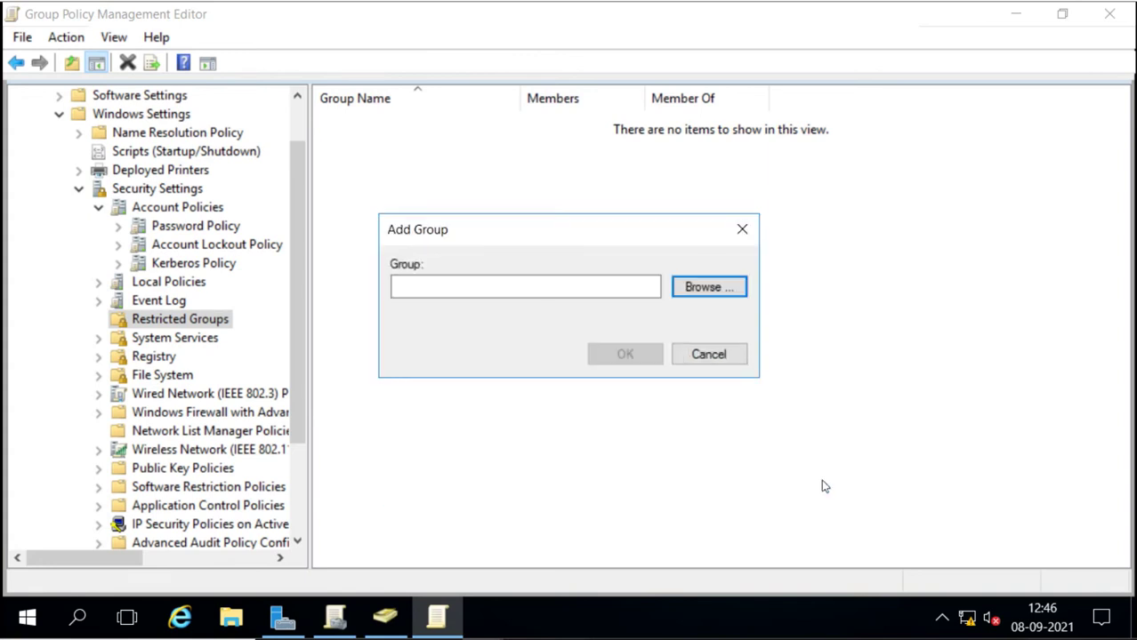
left_click(707, 357)
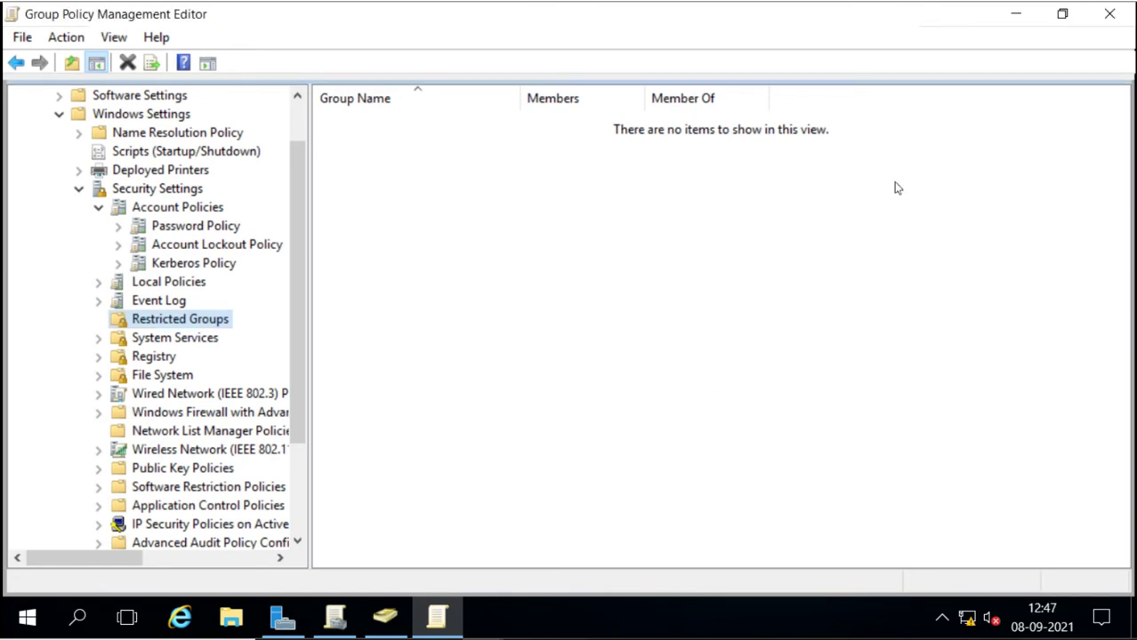
left_click(1108, 16)
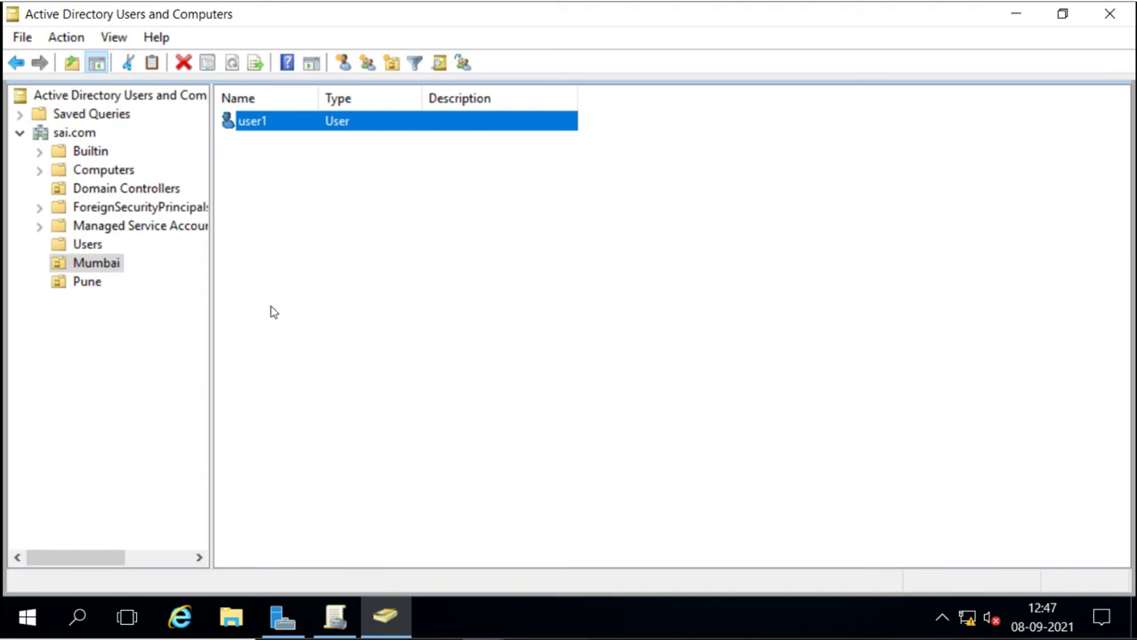
Browse the Builtin container and widen the Name and Type columns to show full group names.
left_click(84, 174)
left_click(84, 153)
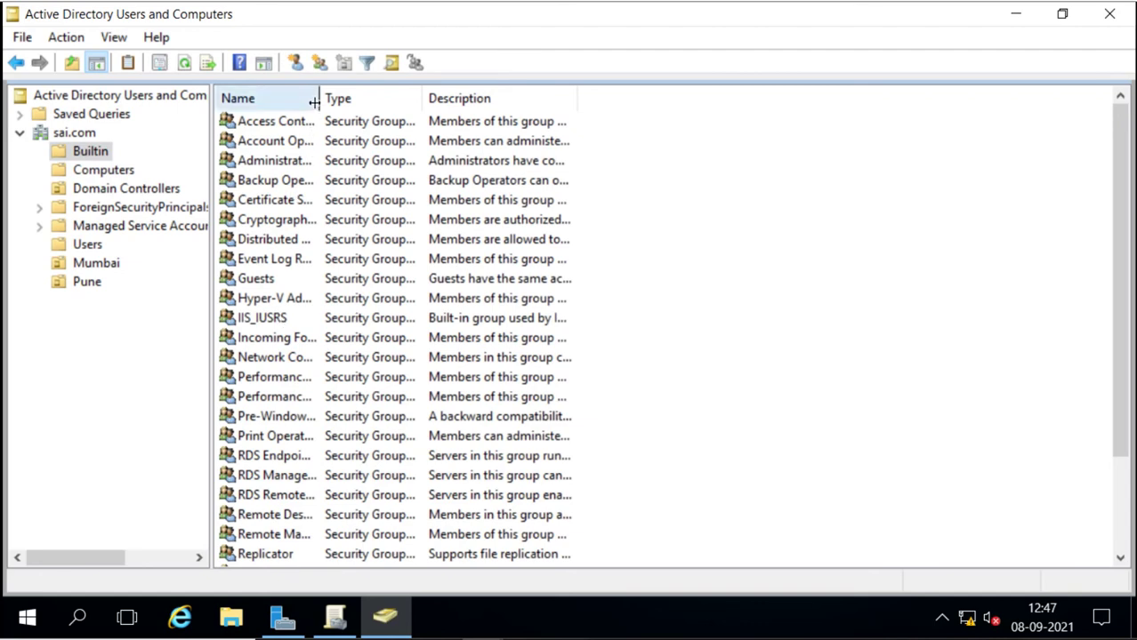
left_click_drag(314, 102, 387, 107)
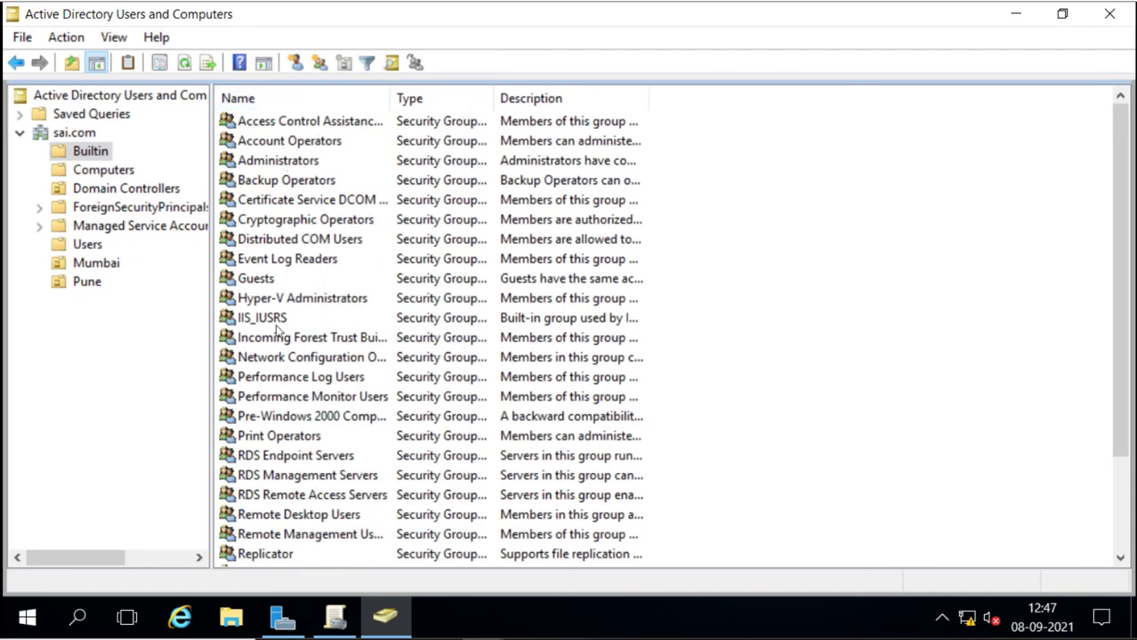
scroll(275, 331, "down", 1)
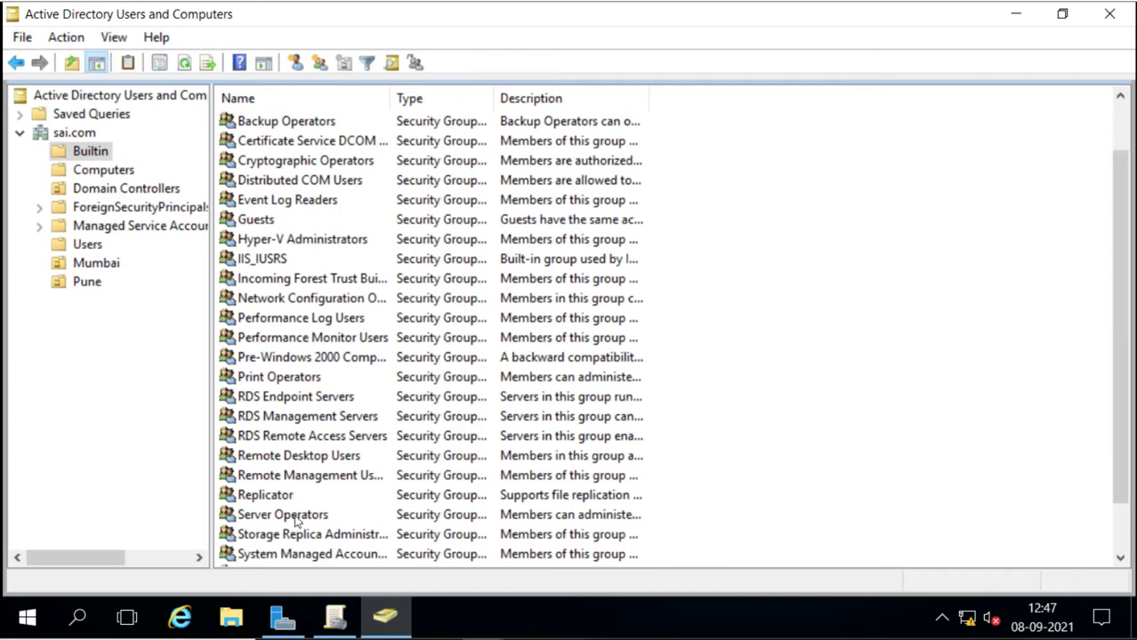
double_click(493, 98)
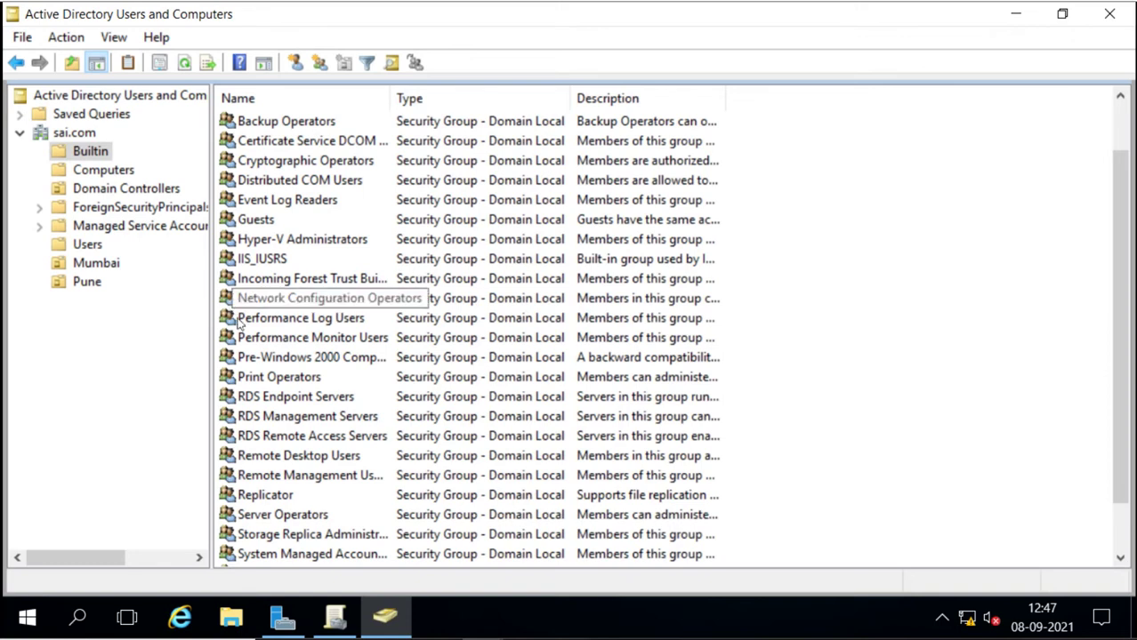
In Users, auto-fit the Name and Description columns and open Protected Users' properties.
left_click(86, 249)
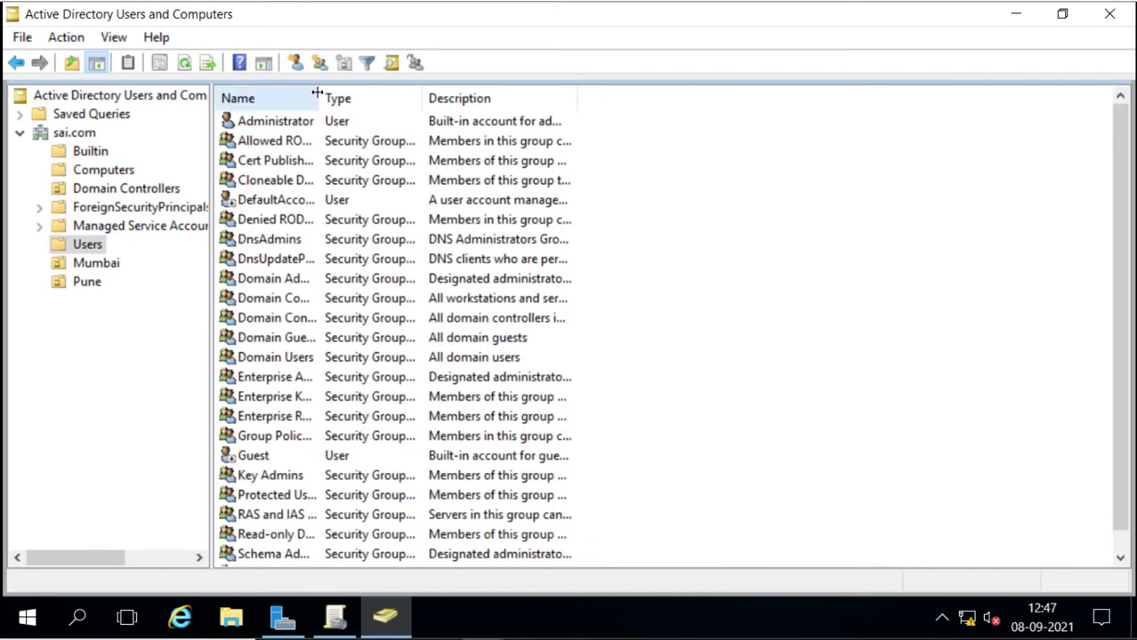
double_click(318, 98)
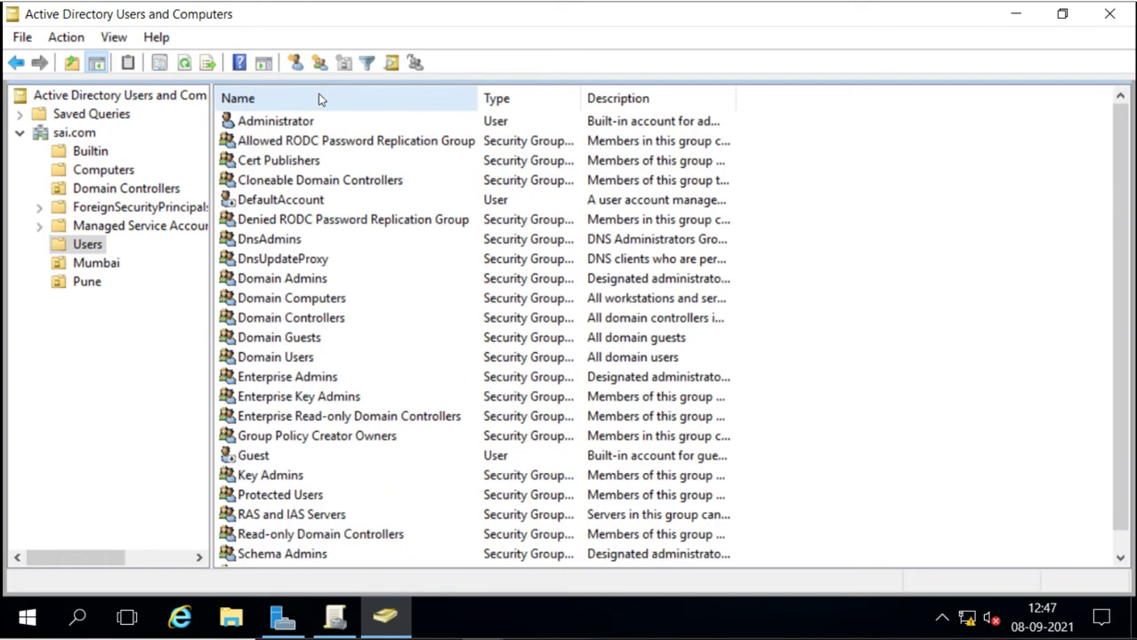
left_click(269, 505)
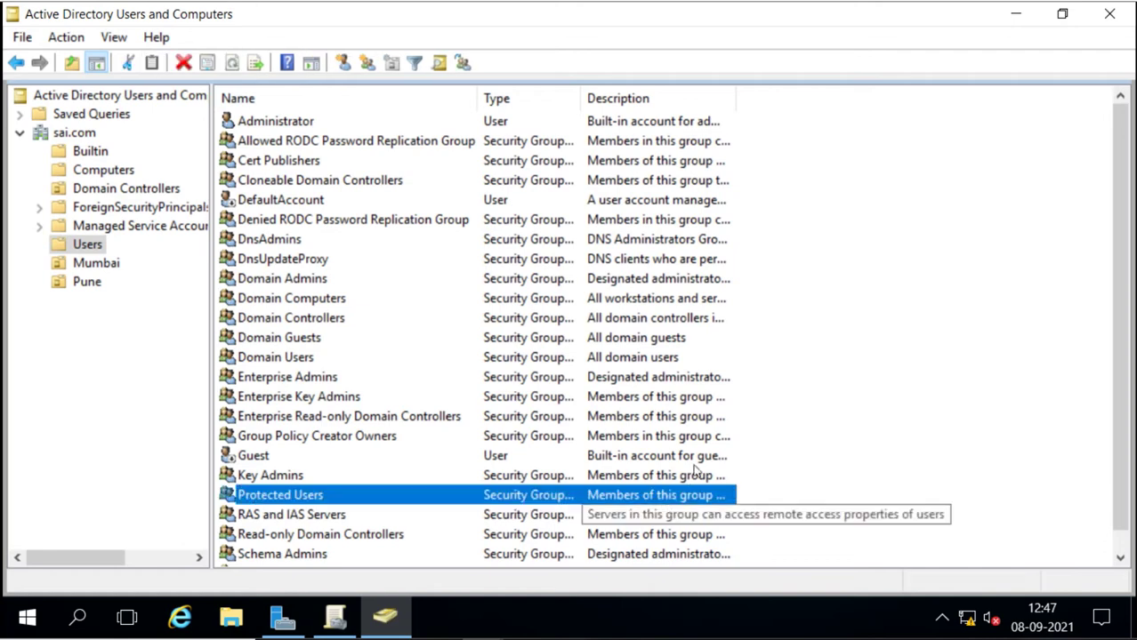
double_click(736, 94)
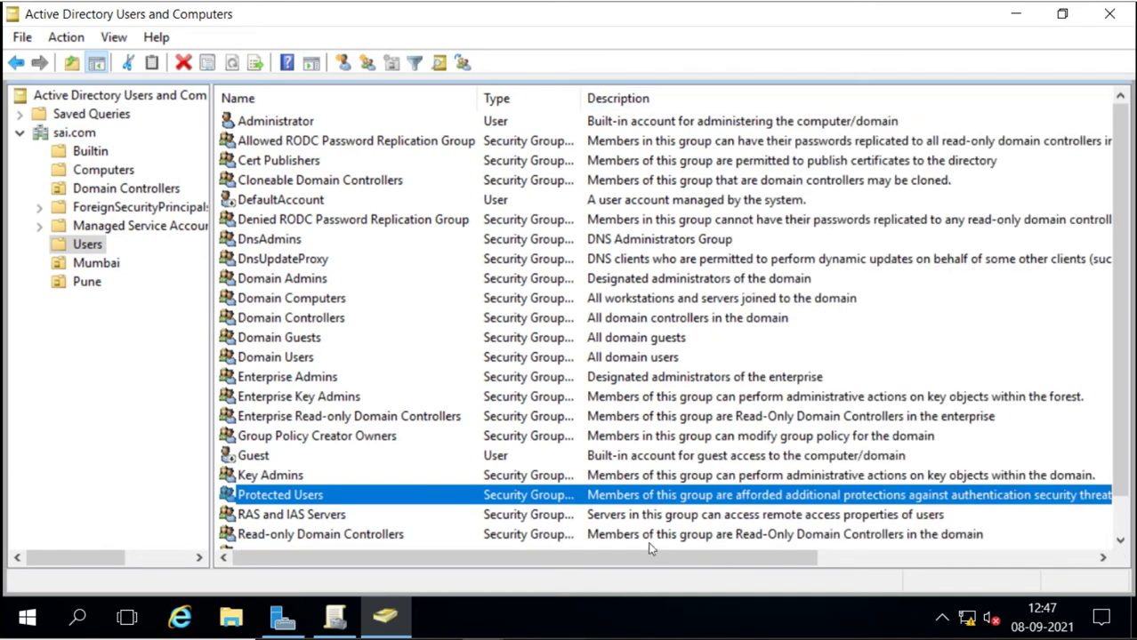
left_click_drag(649, 556, 864, 560)
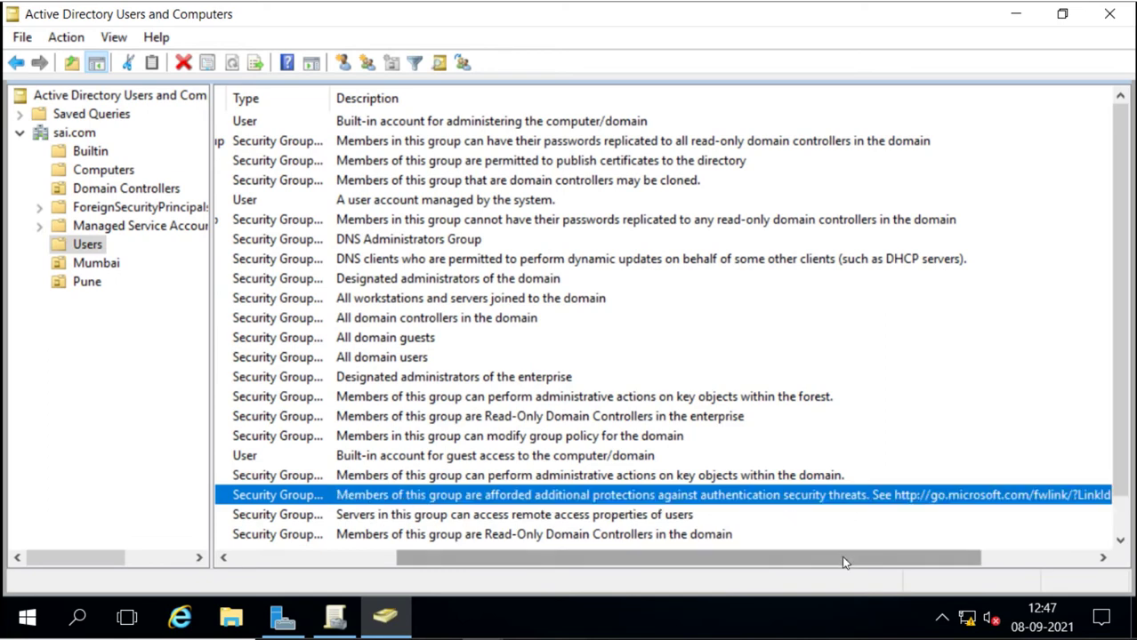
left_click_drag(841, 556, 621, 568)
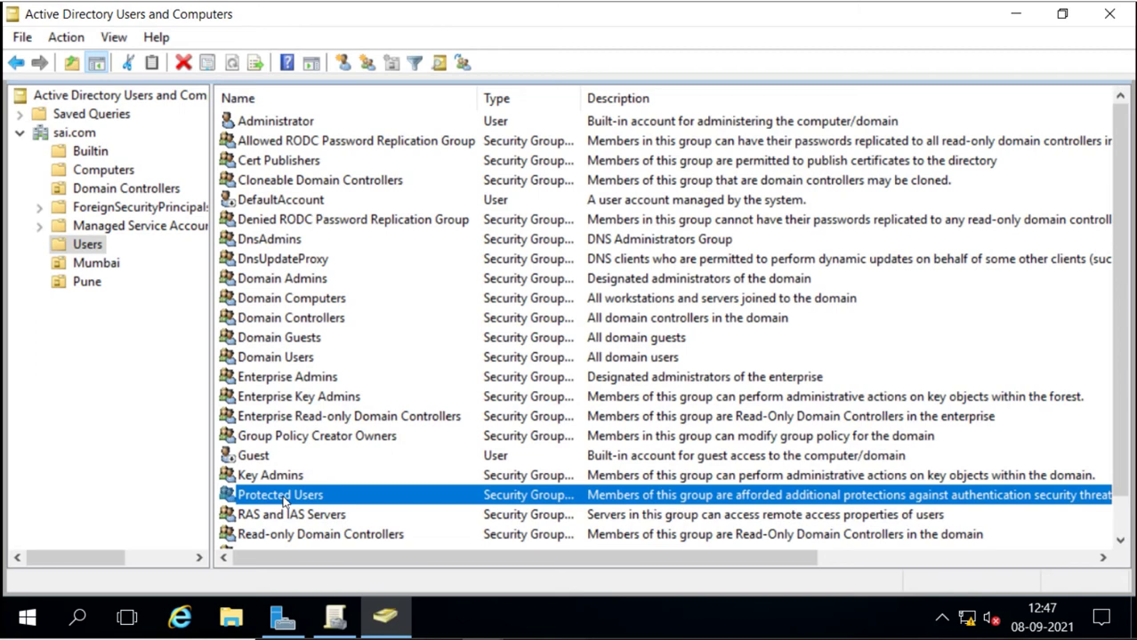
double_click(283, 502)
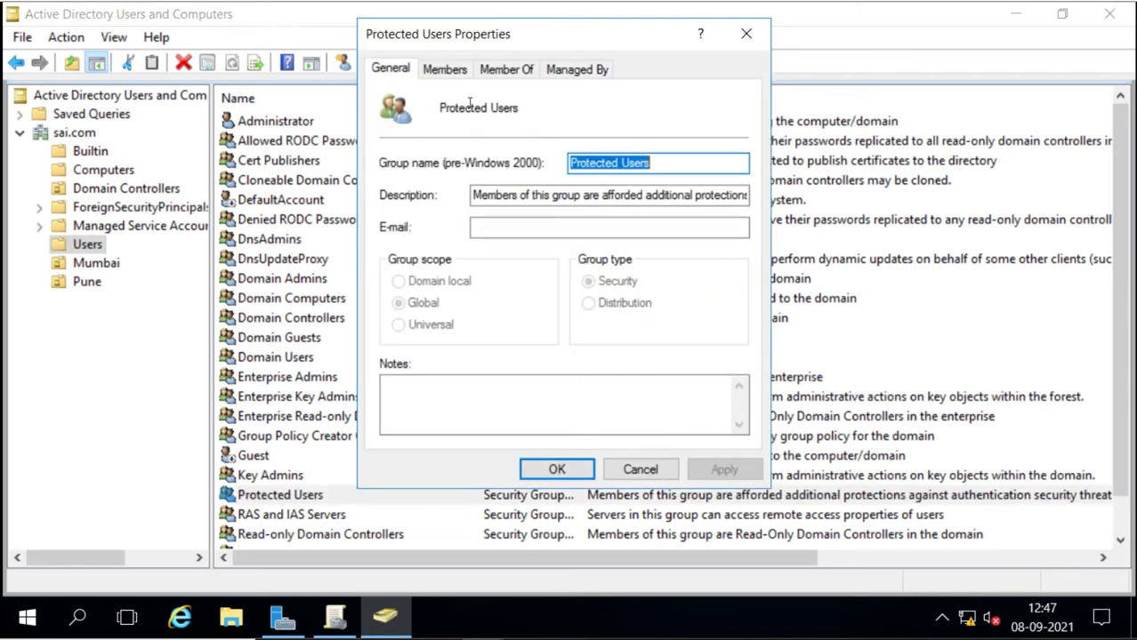
Check that Protected Users lists no members, then close its properties with OK.
left_click(452, 70)
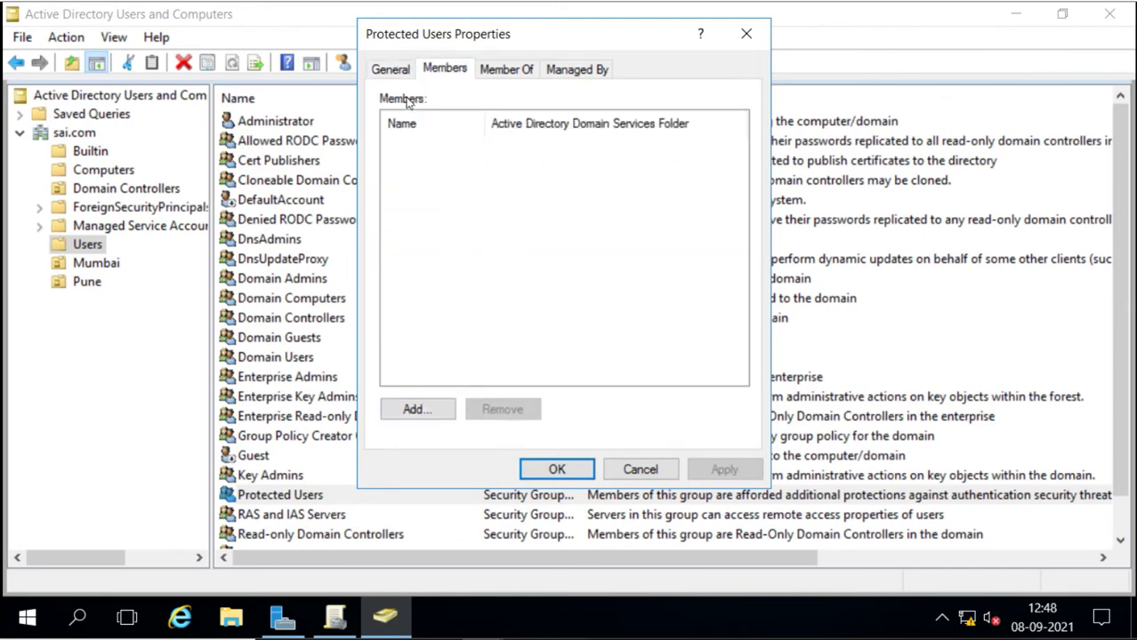
left_click(393, 71)
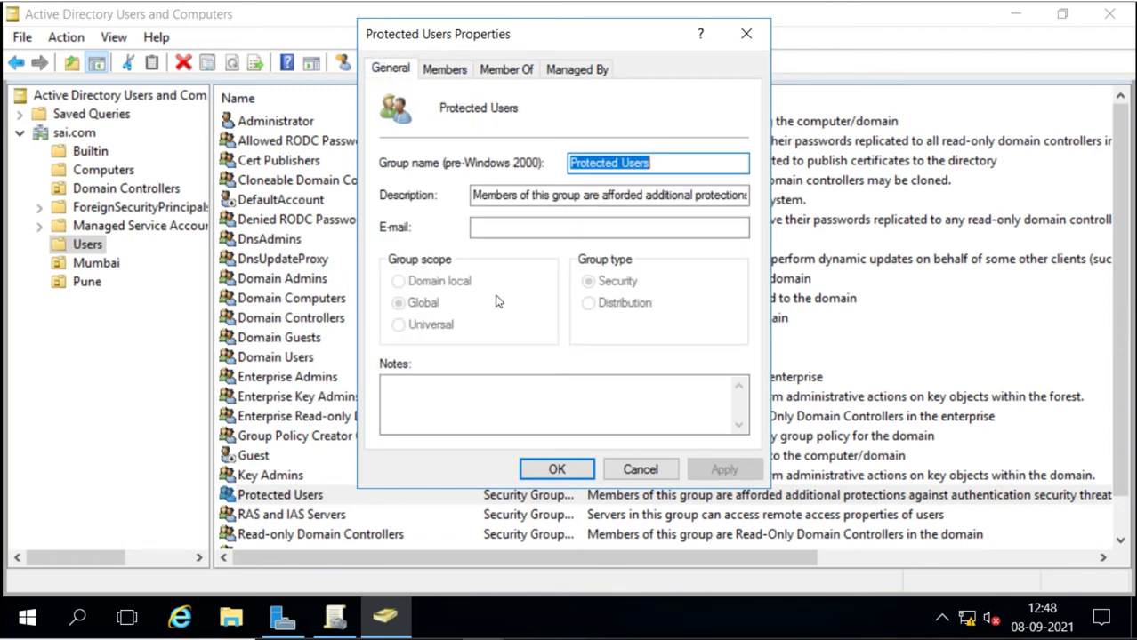
left_click(556, 469)
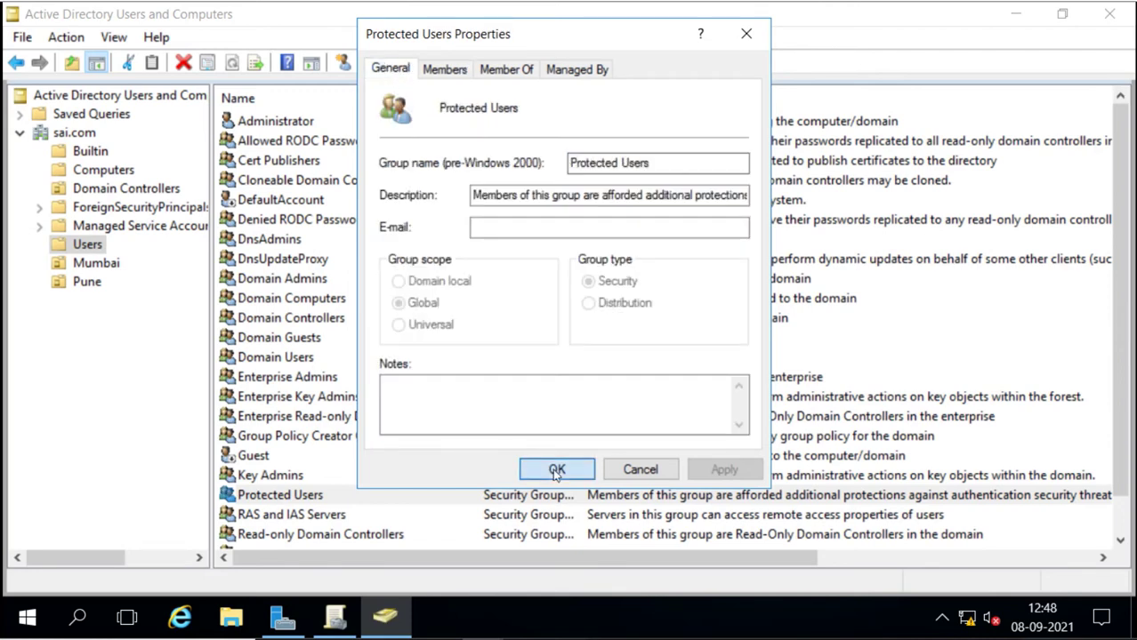
Minimize ADUC, close Group Policy Management, and launch Active Directory Administrative Center maximized.
left_click(1020, 21)
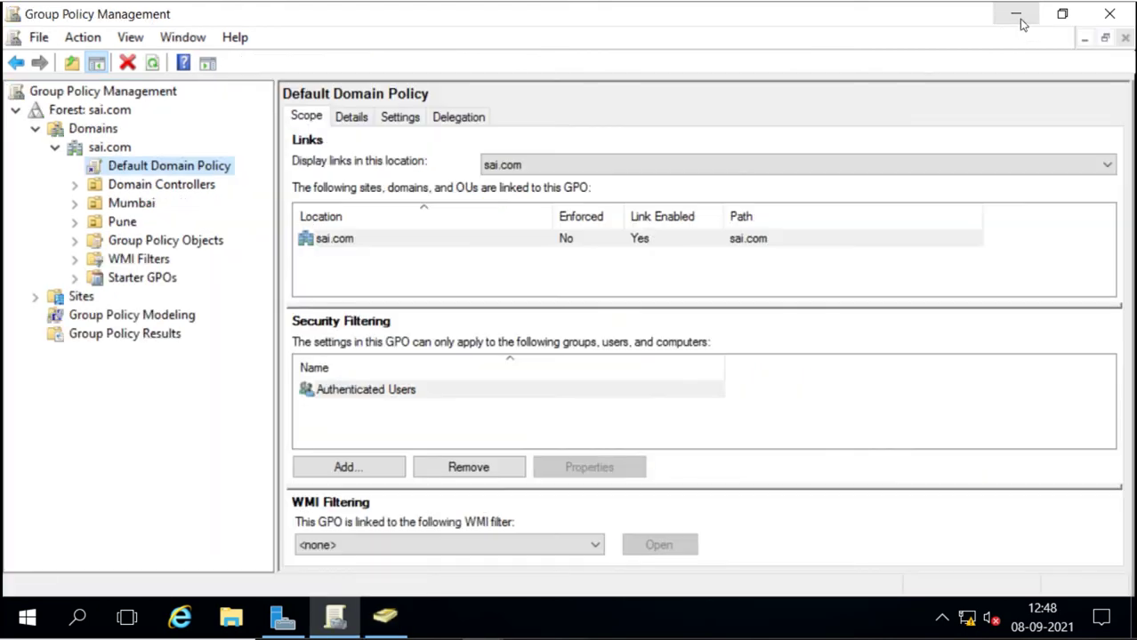
left_click(1112, 16)
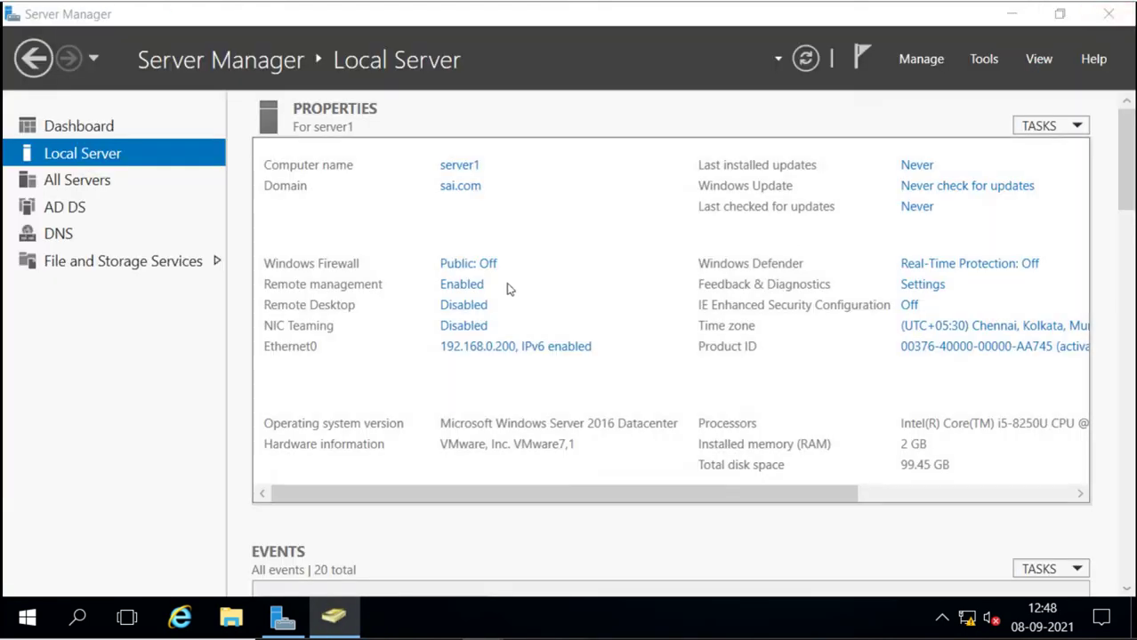
left_click(980, 62)
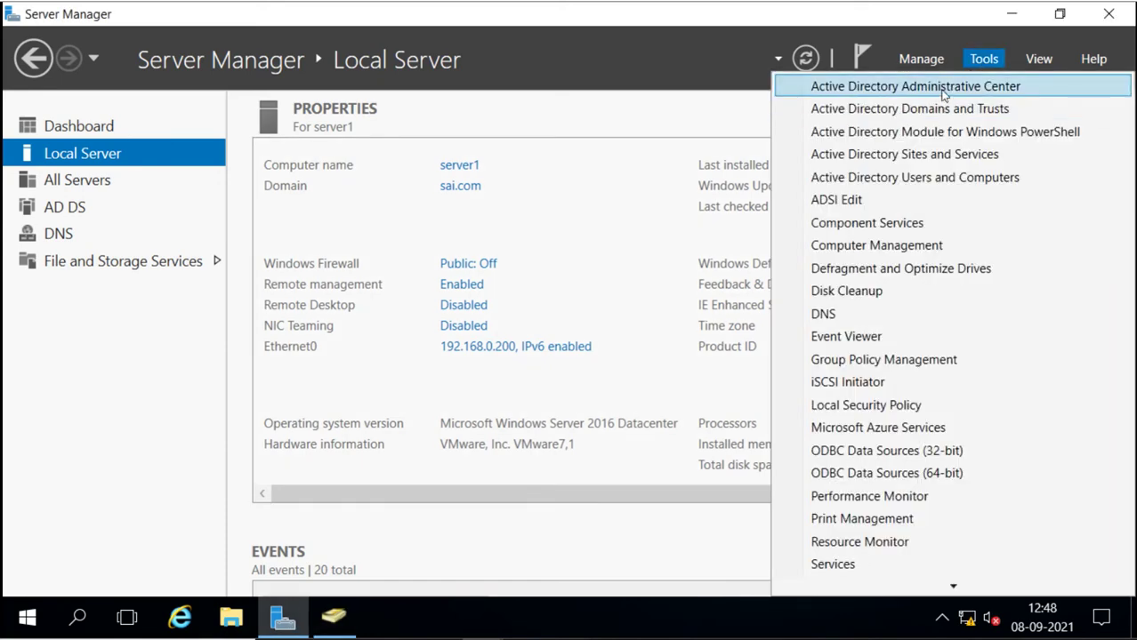
left_click(942, 89)
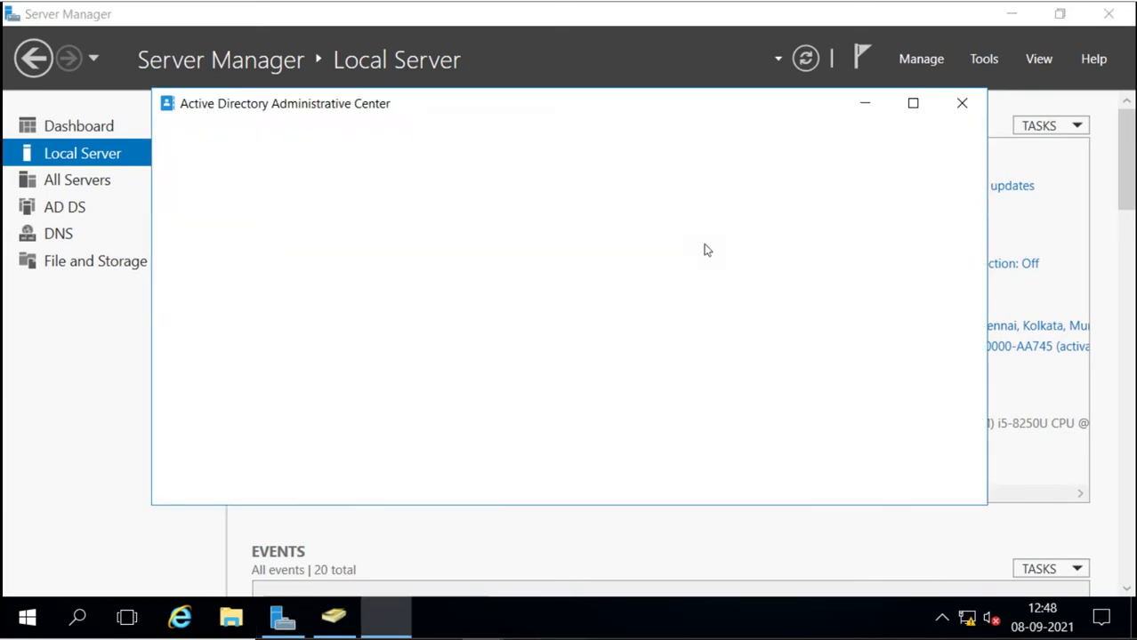
left_click(911, 104)
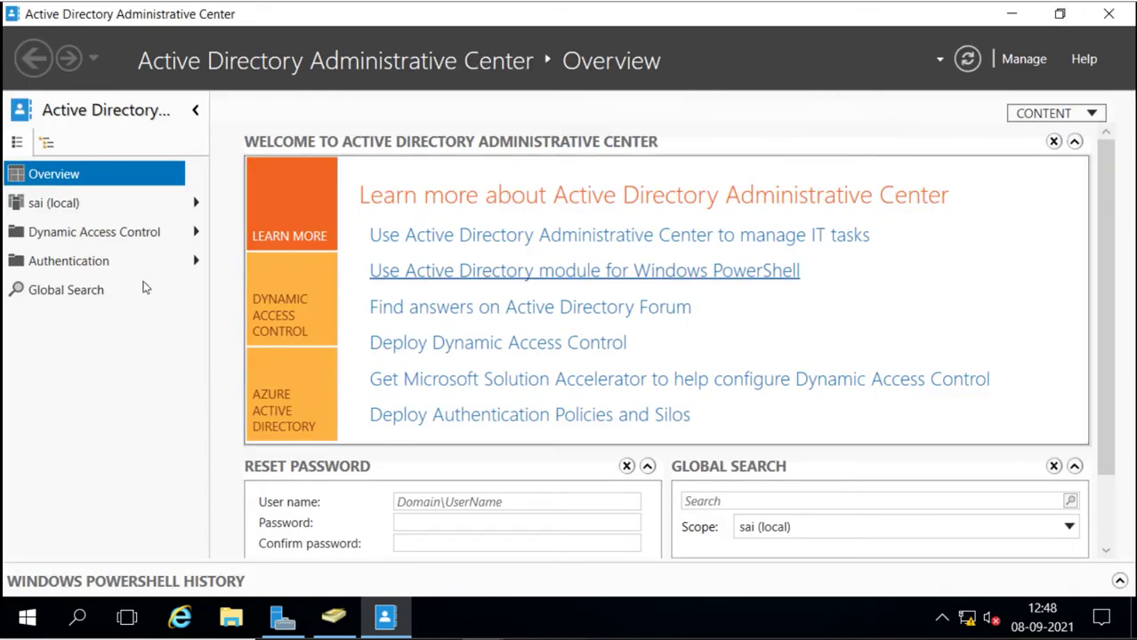
Navigate from sai (local) through System into the empty Password Settings Container.
left_click(196, 204)
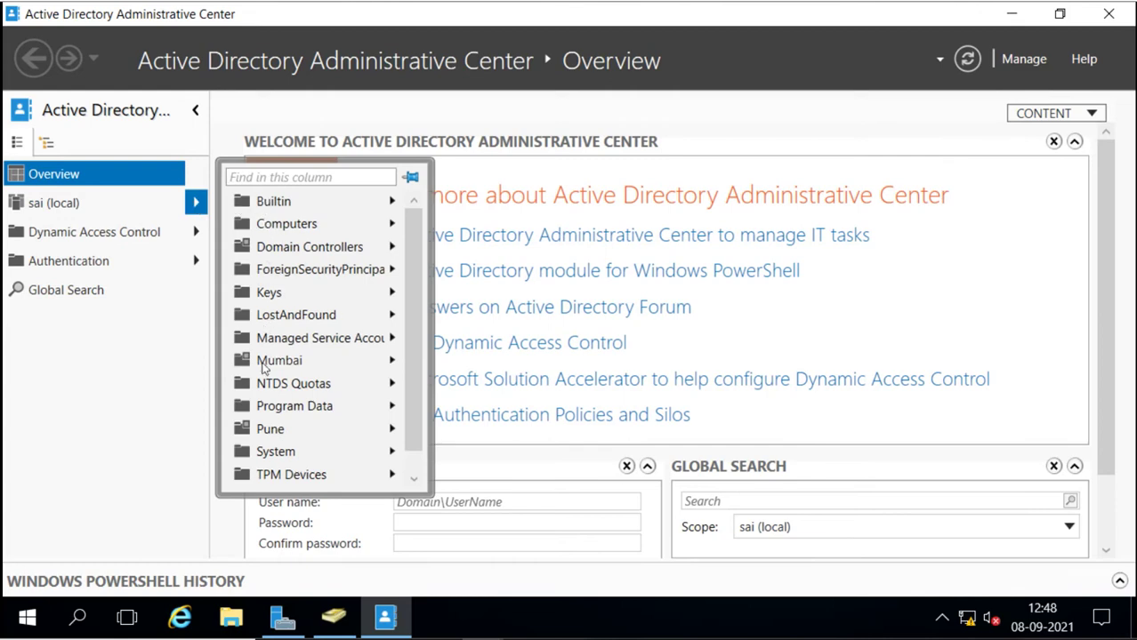
left_click(275, 452)
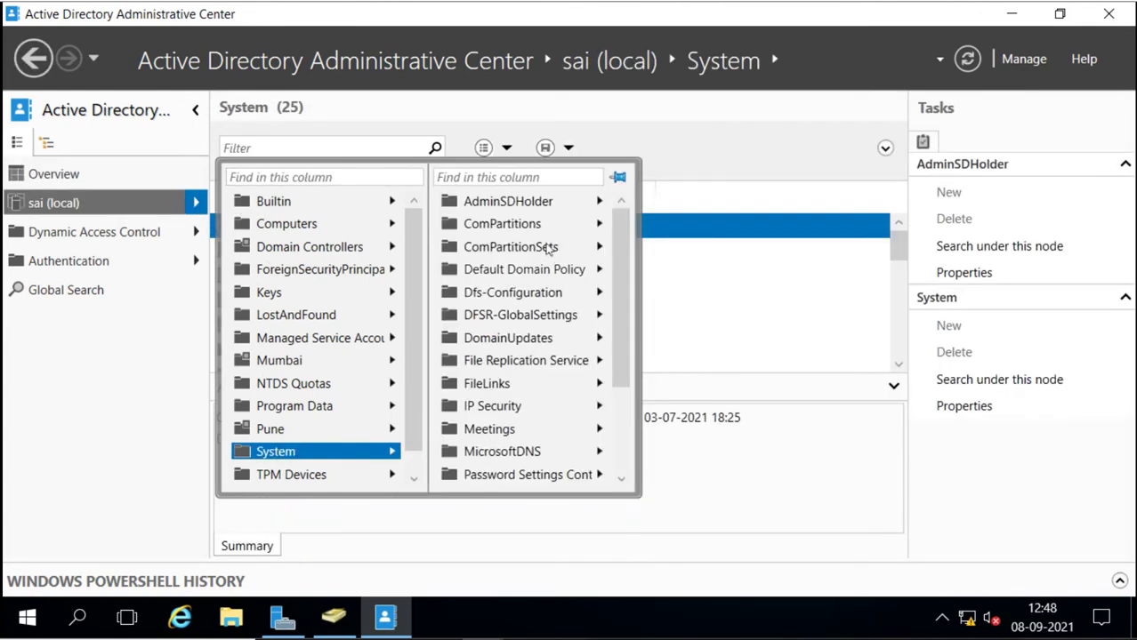
left_click(525, 475)
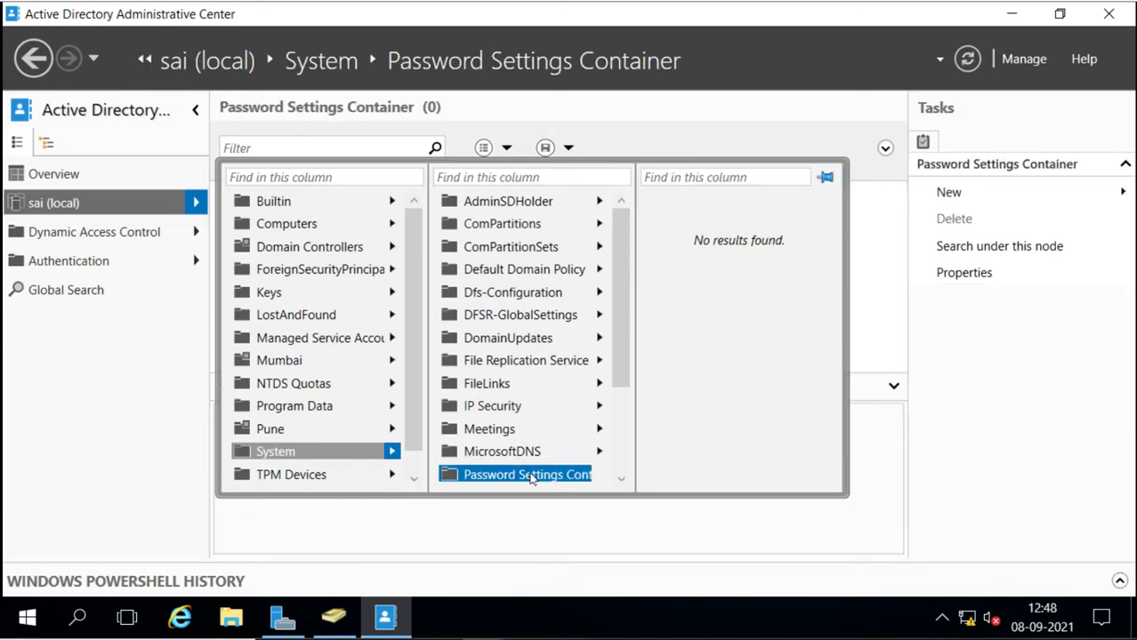
left_click(529, 476)
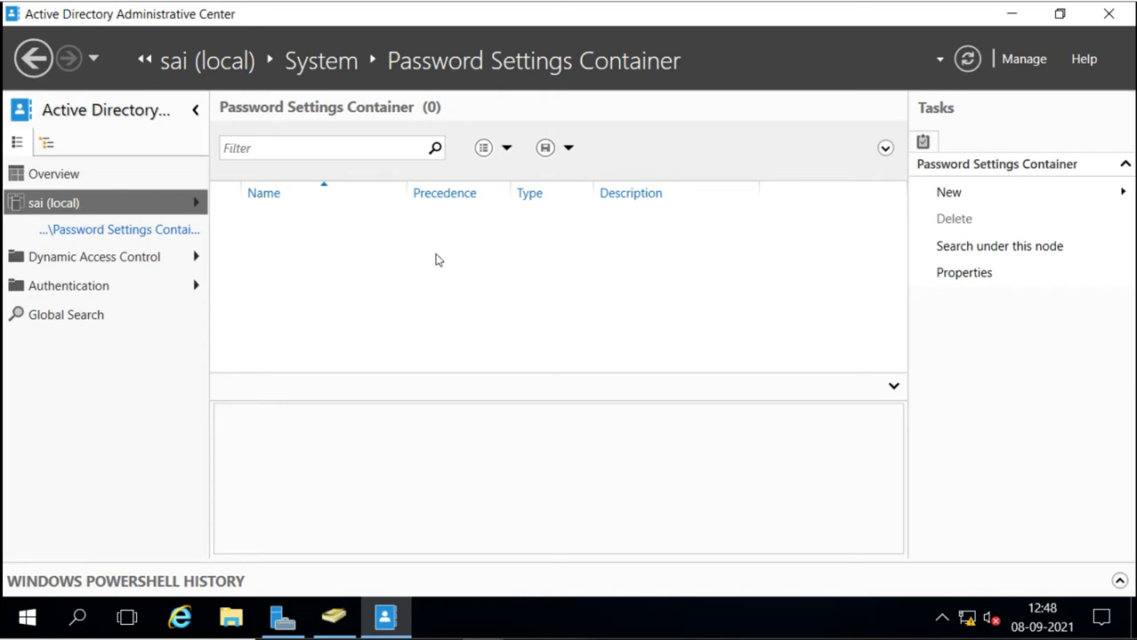
left_click(958, 204)
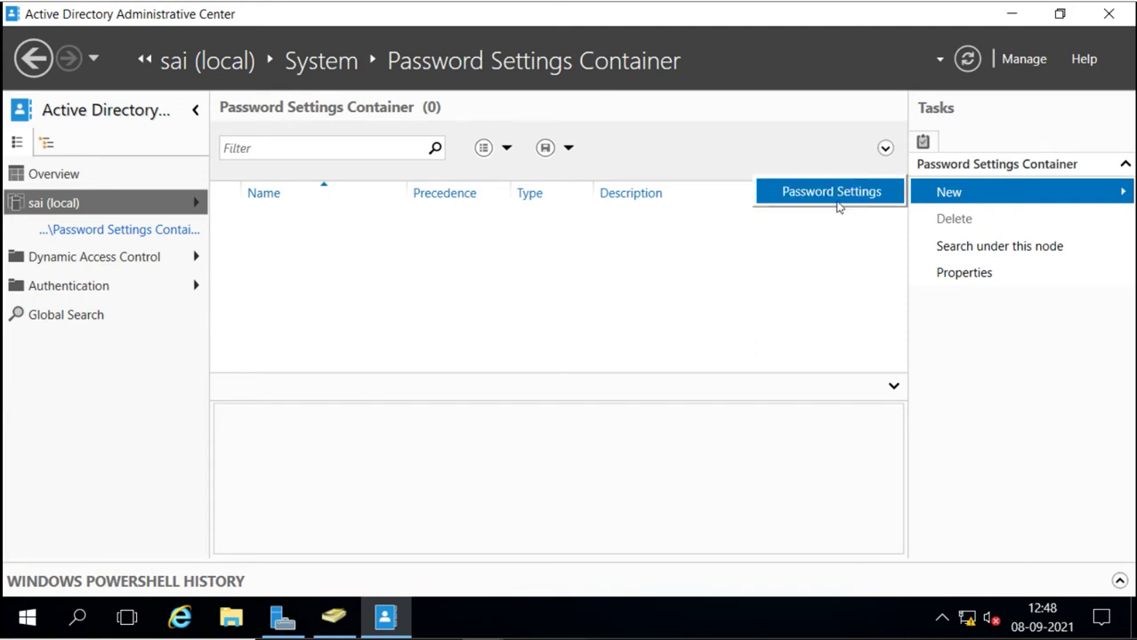
Create a new password settings object in a maximized window, named Marketing1 with precedence 1.
left_click(830, 192)
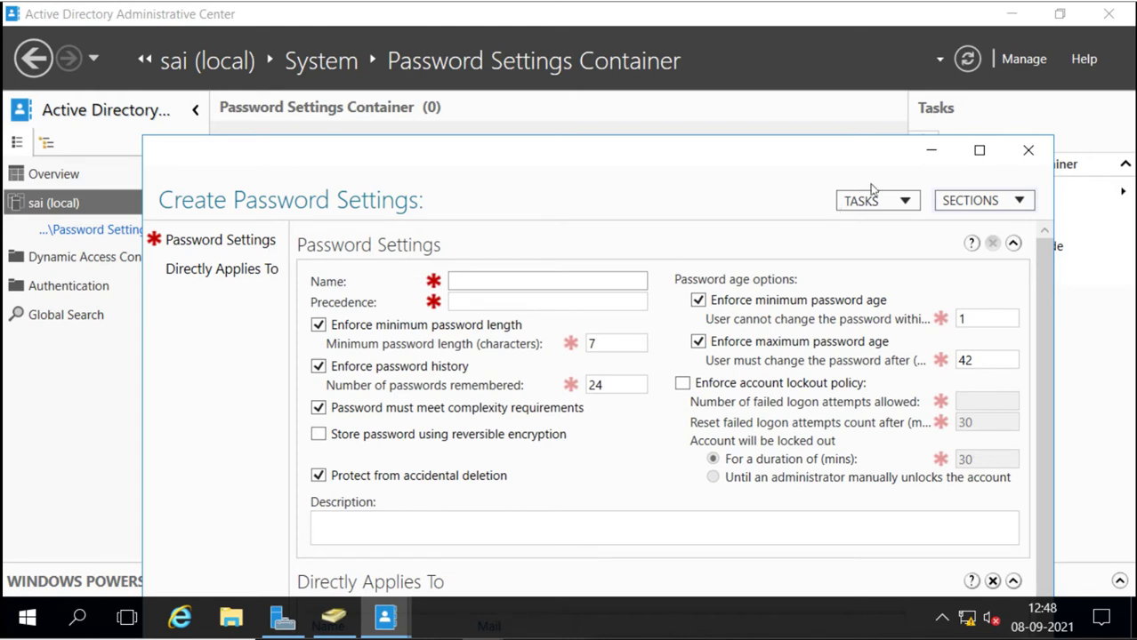
left_click(978, 151)
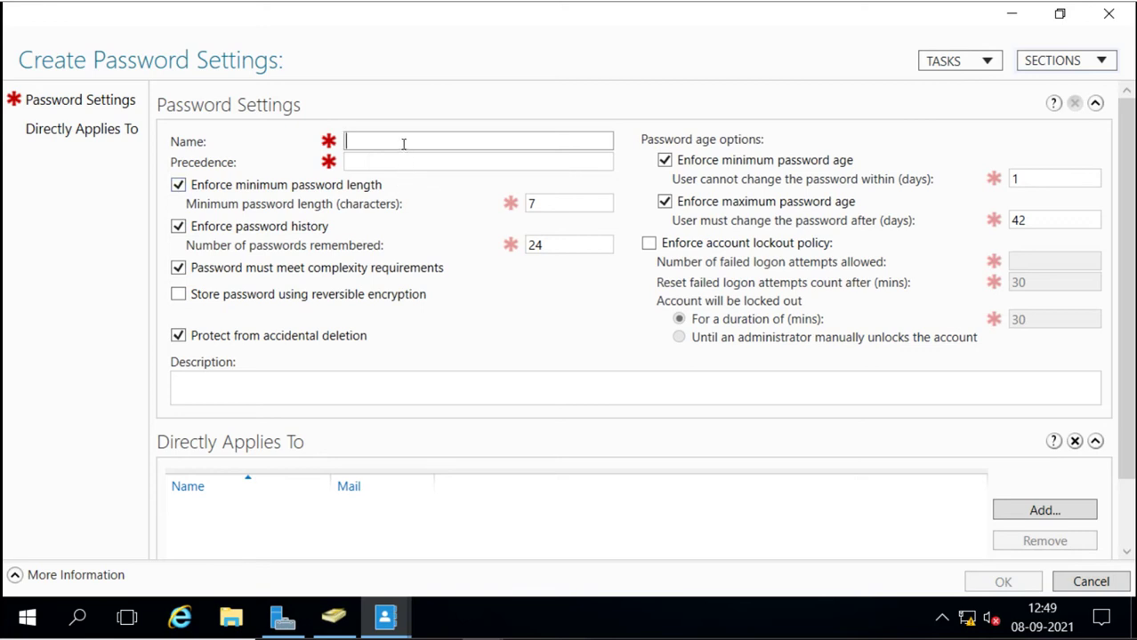
type("PSO ")
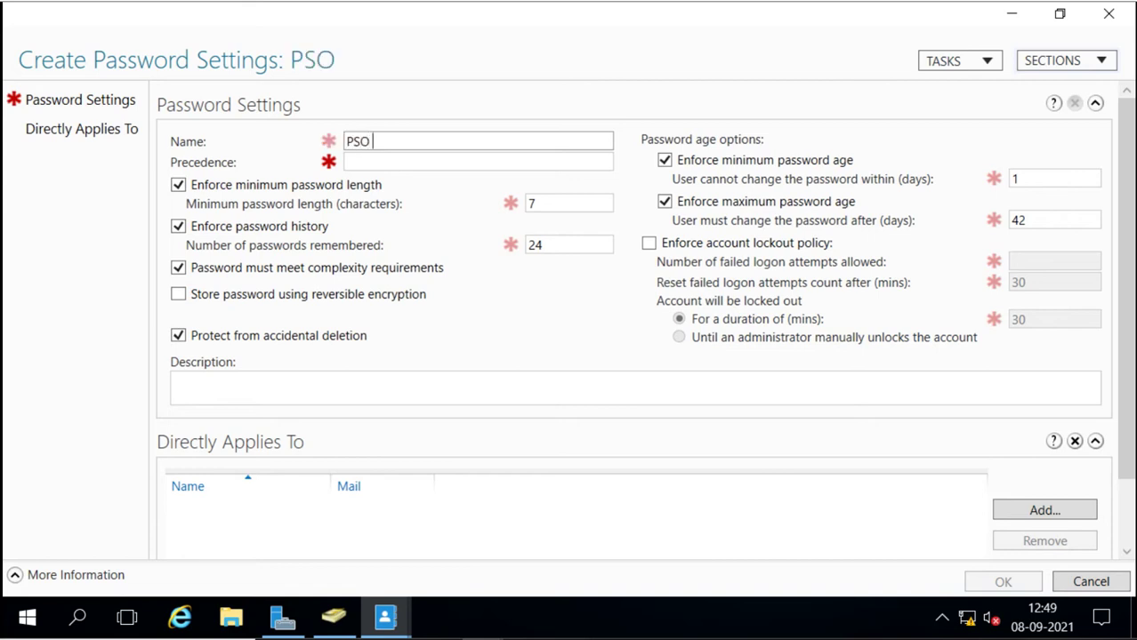
type("for")
type("Mumbai")
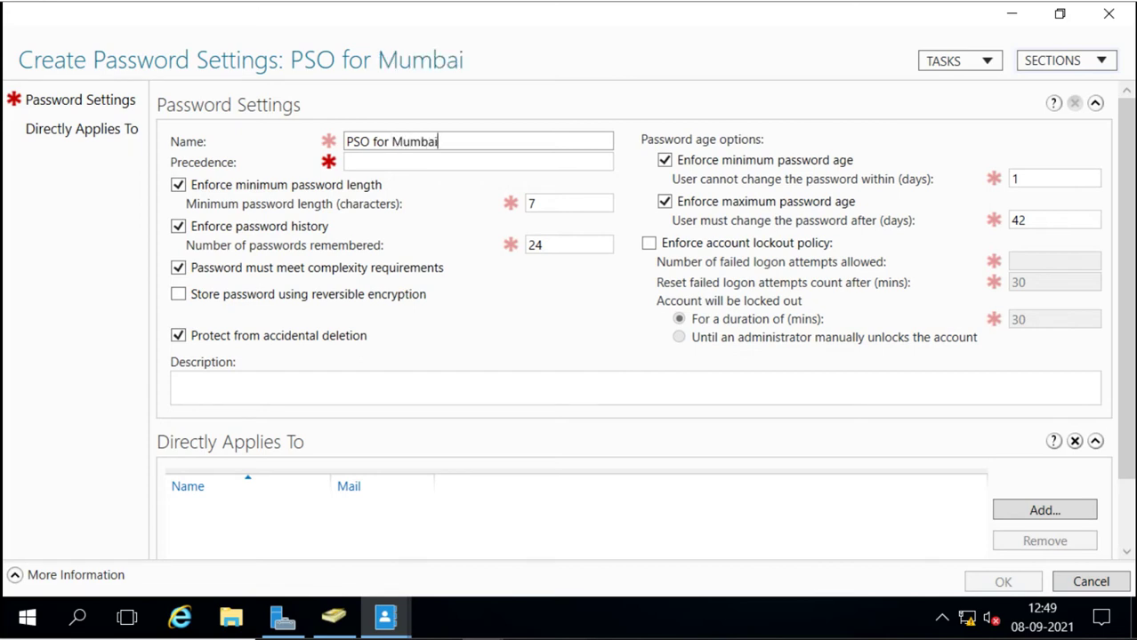
key("BackSpace")
key("BackSpace")
key("BackSpace")
key("BackSpace")
key("BackSpace")
key("BackSpace")
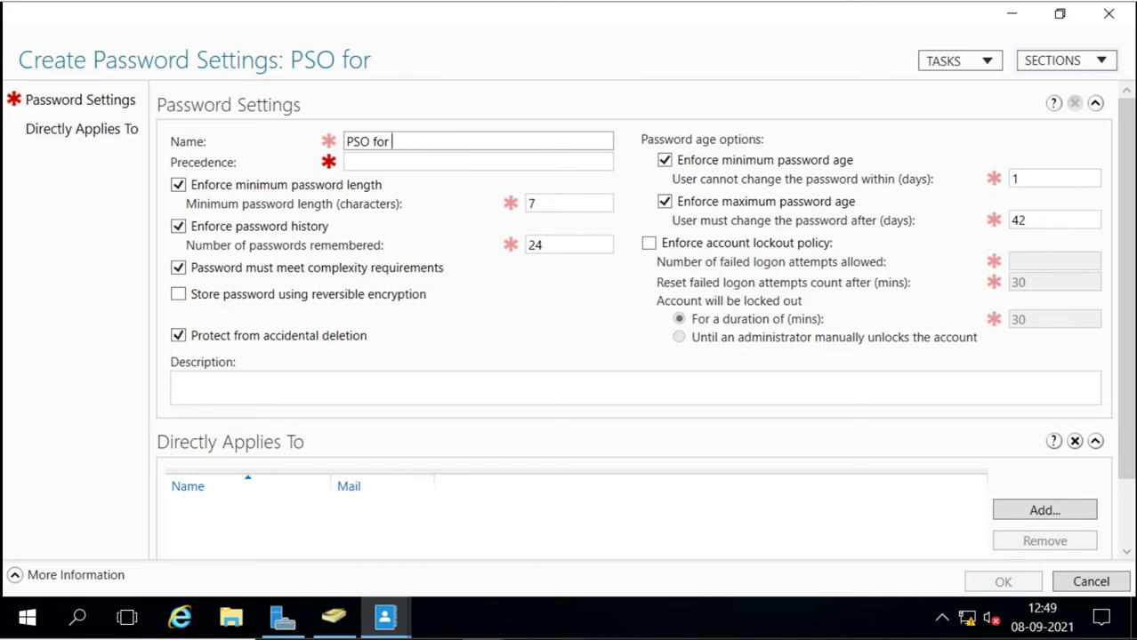
key("BackSpace")
key("BackSpace")
key("BackSpace")
key("BackSpace")
key("BackSpace")
key("BackSpace")
key("BackSpace")
key("BackSpace")
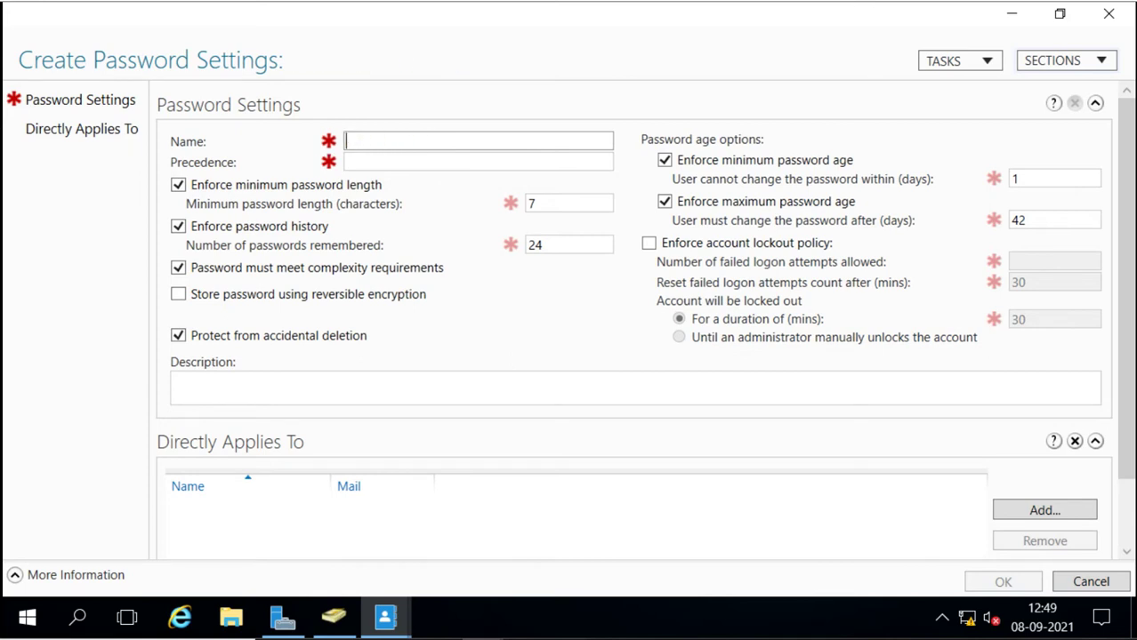
type("Marki")
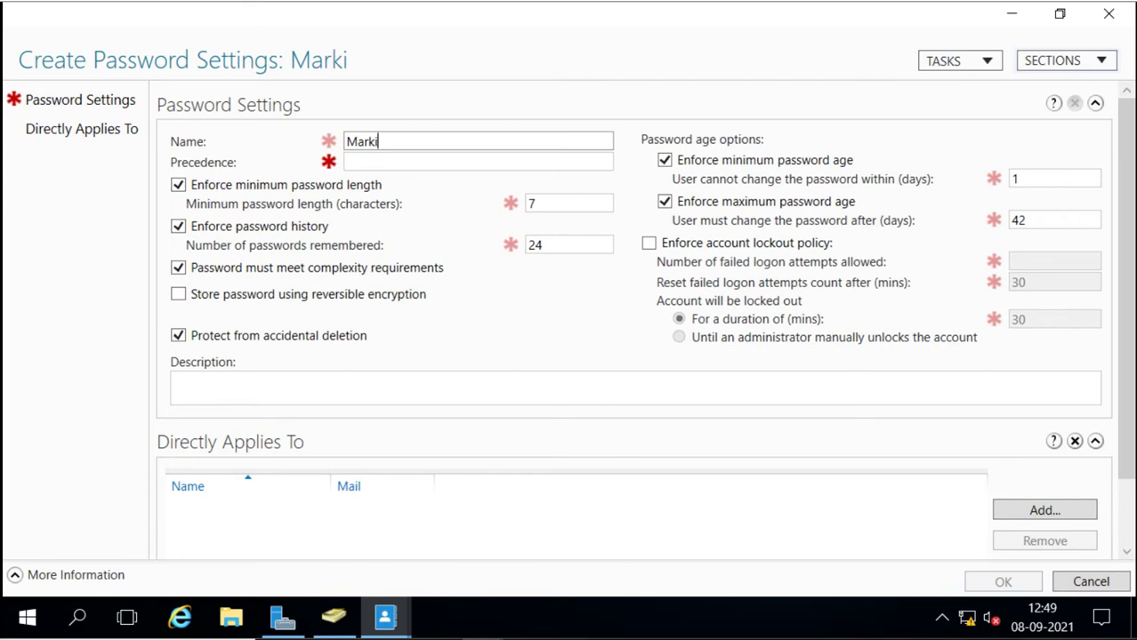
key("BackSpace")
type("eting1")
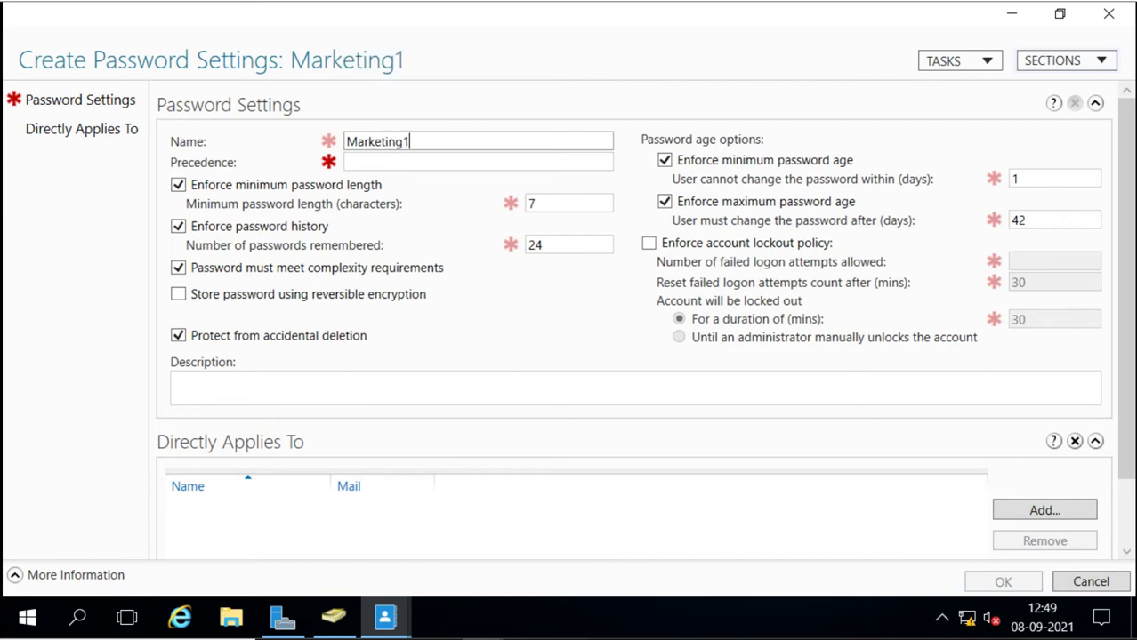
key("Tab")
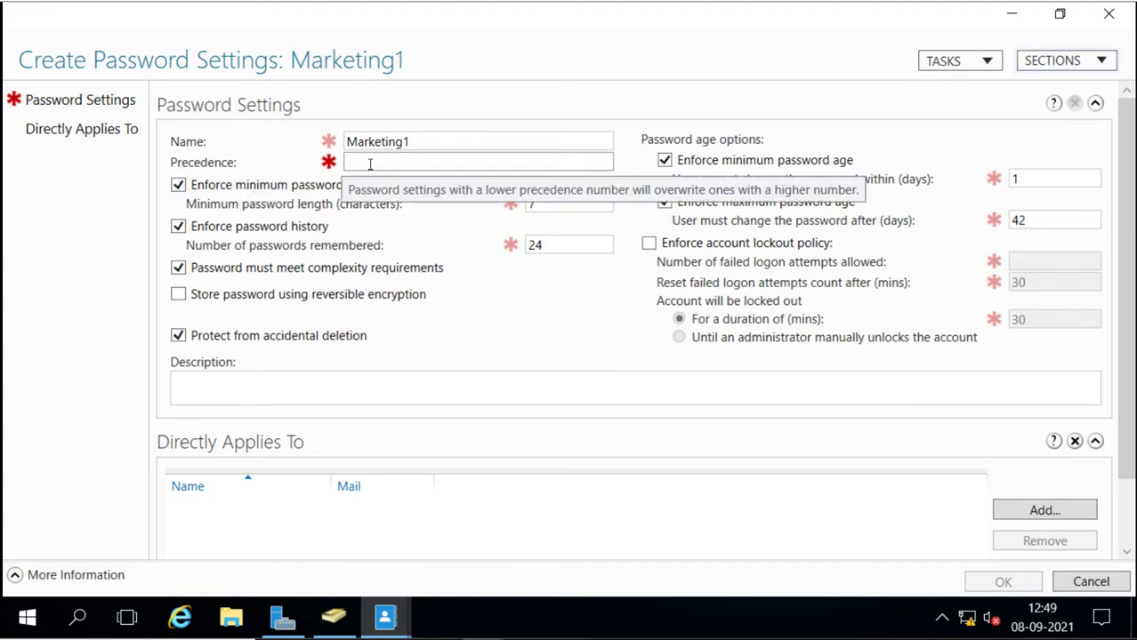
type("1")
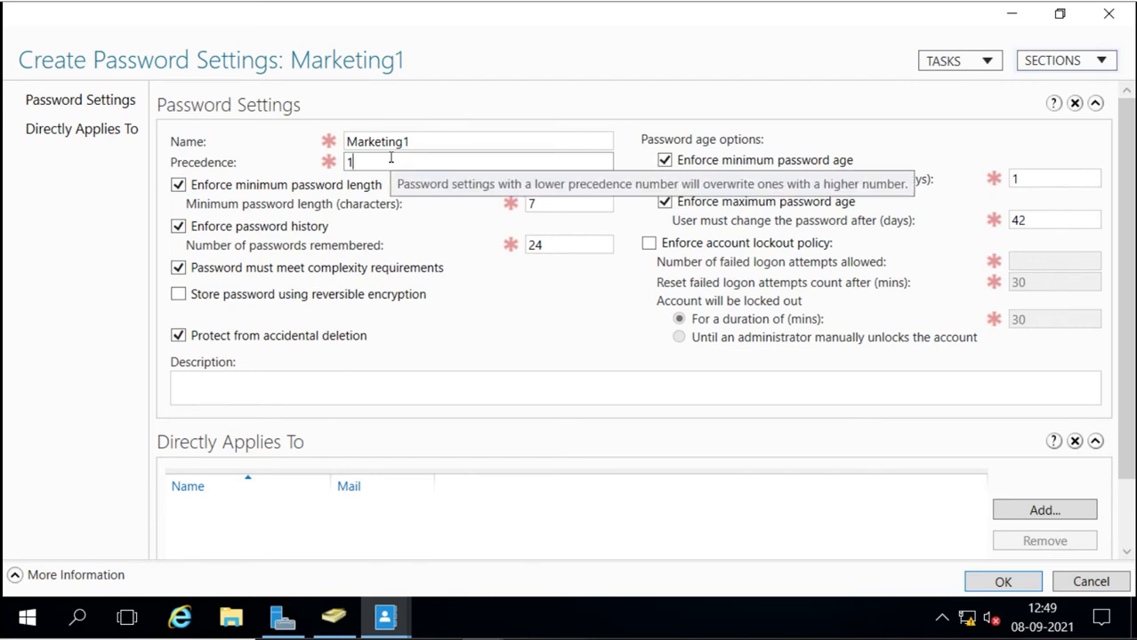
Set minimum password length to 8 and password history to 5 remembered passwords.
left_click(390, 158)
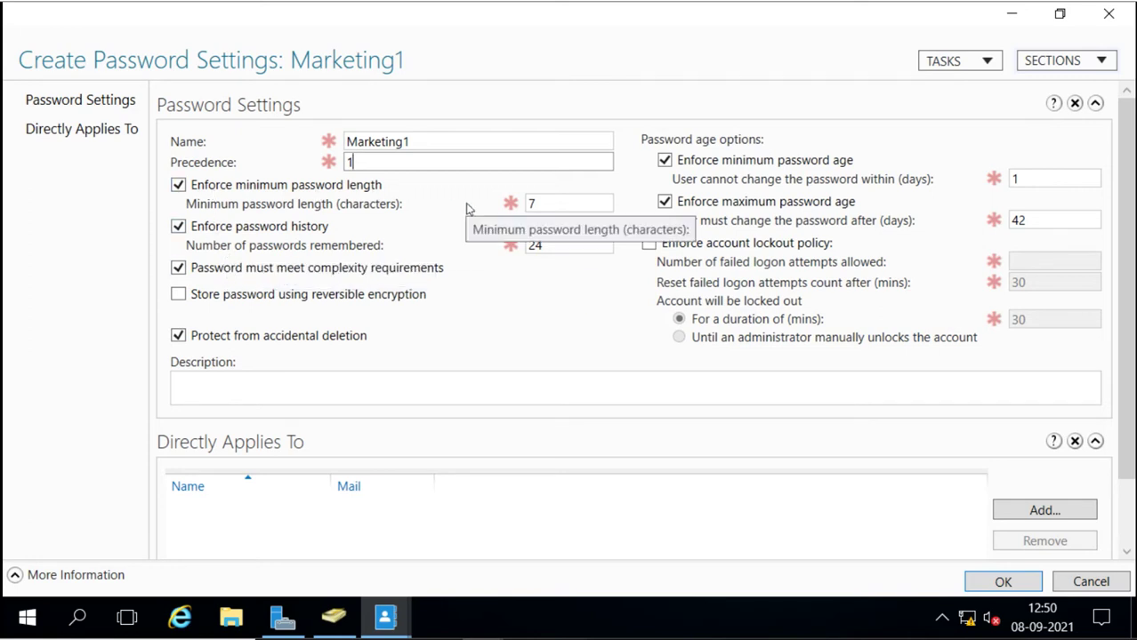
double_click(559, 201)
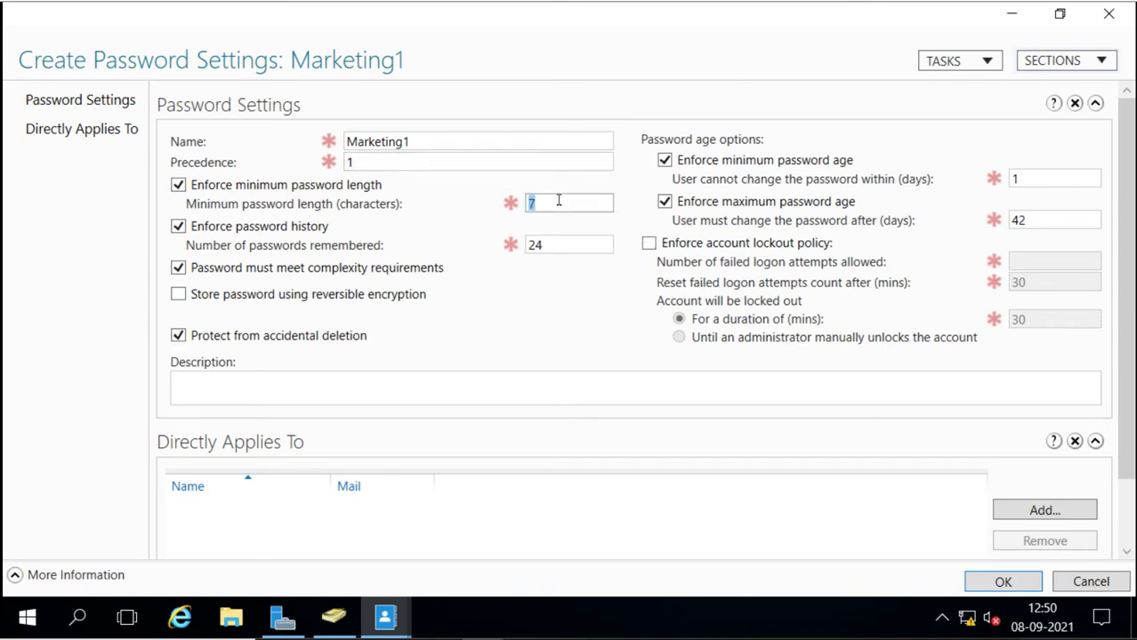
type("8")
double_click(547, 241)
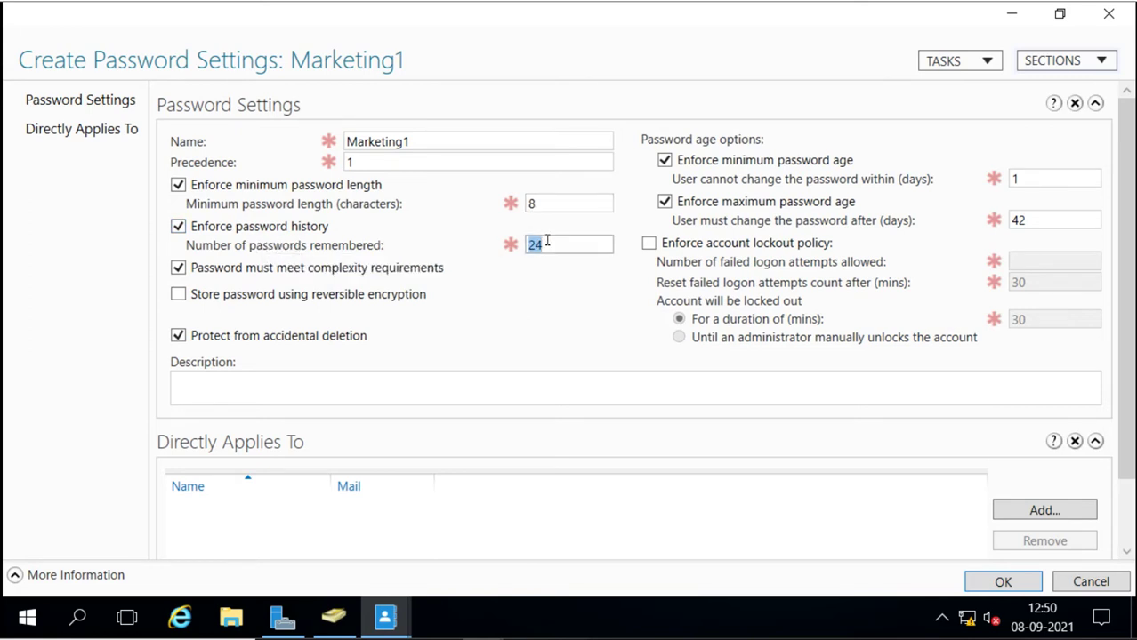
type("5")
Set minimum age 5 days, maximum age 30 days, and enforce lockout after 2 failed attempts.
mouse_move(296, 305)
left_click(1025, 179)
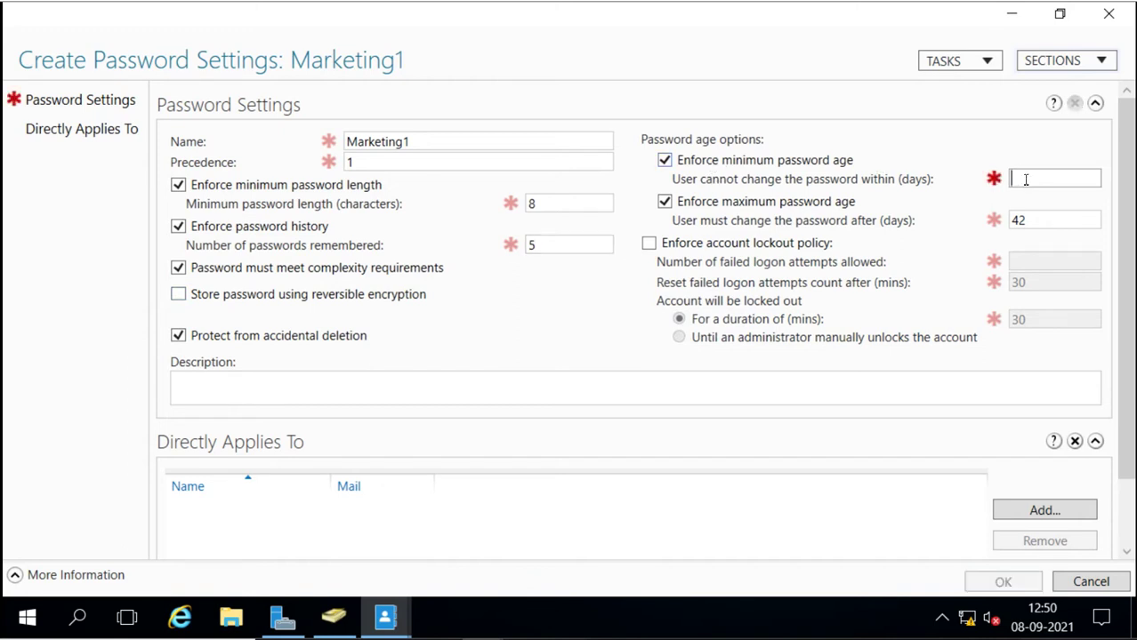
key("BackSpace")
type("5")
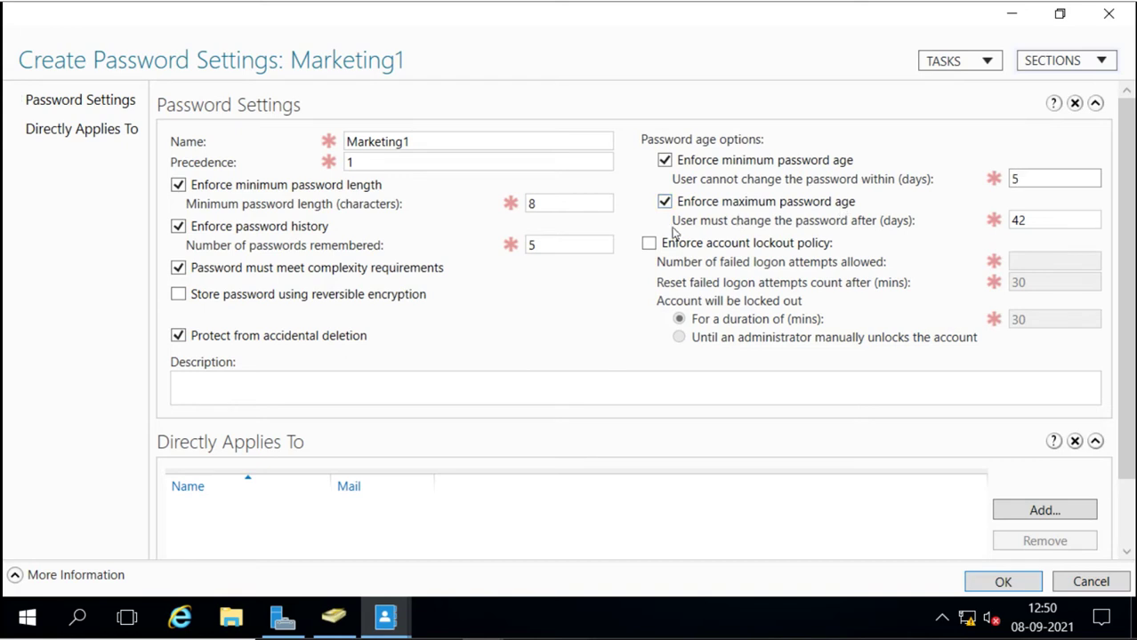
double_click(1029, 220)
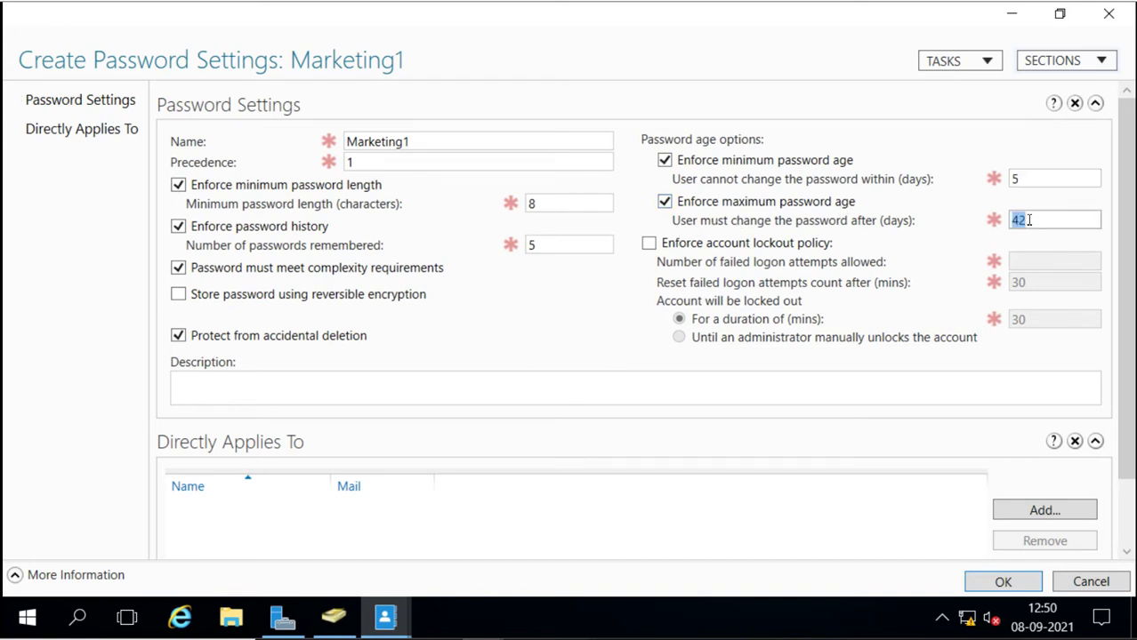
type("30")
left_click(649, 244)
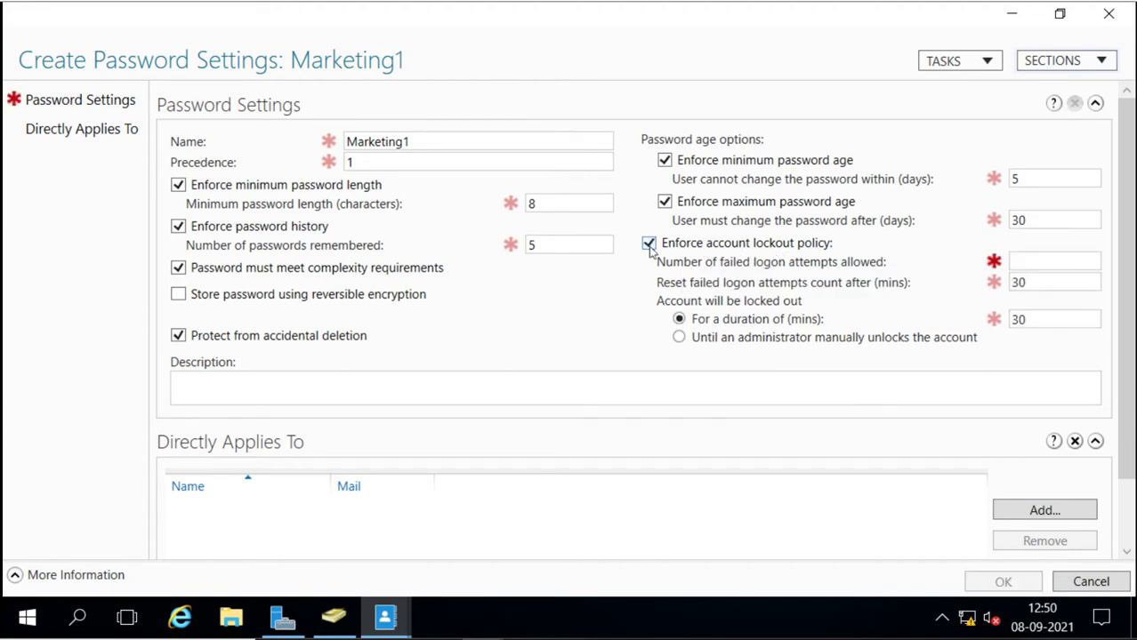
left_click(1038, 266)
type("2")
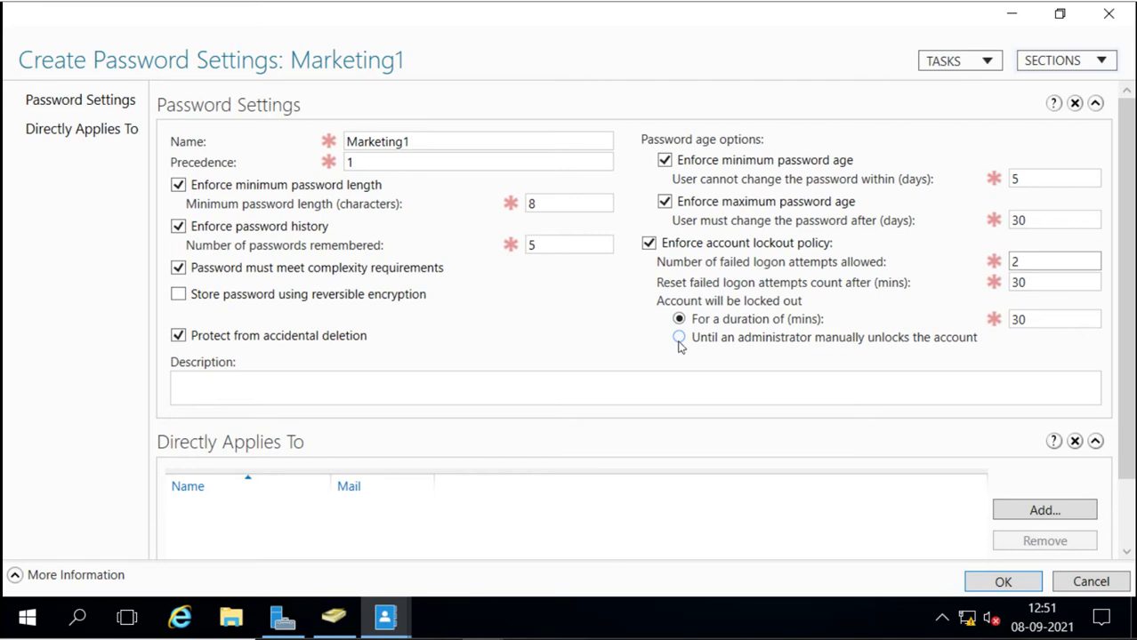
Add the Marketing group to Marketing1's Directly Applies To list.
left_click(591, 374)
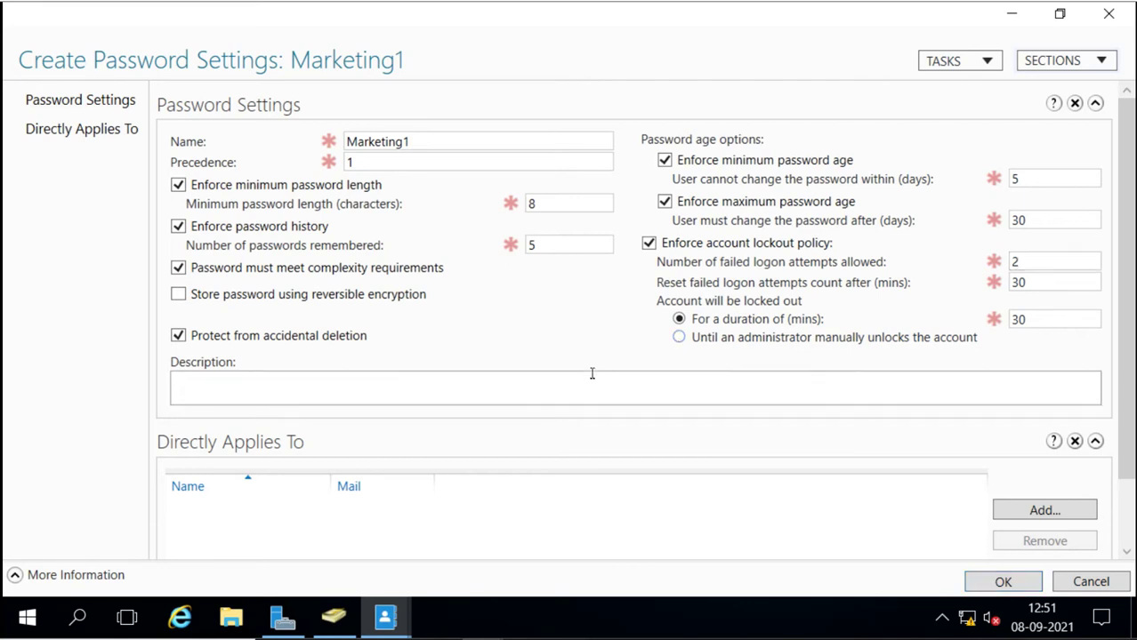
scroll(591, 374, "down", 1)
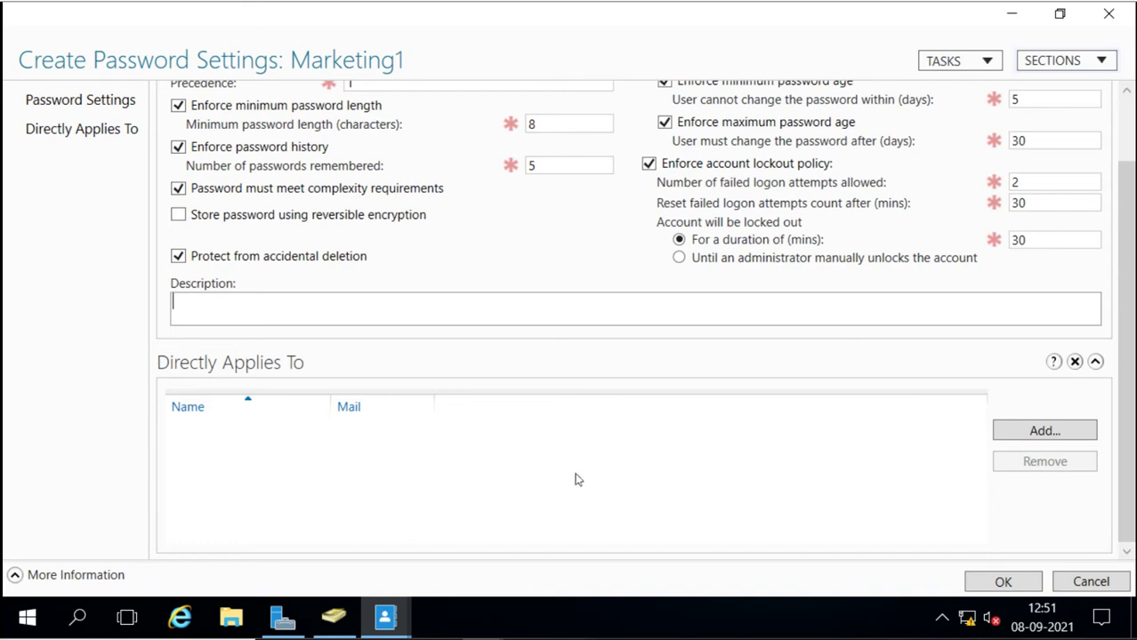
left_click(1045, 431)
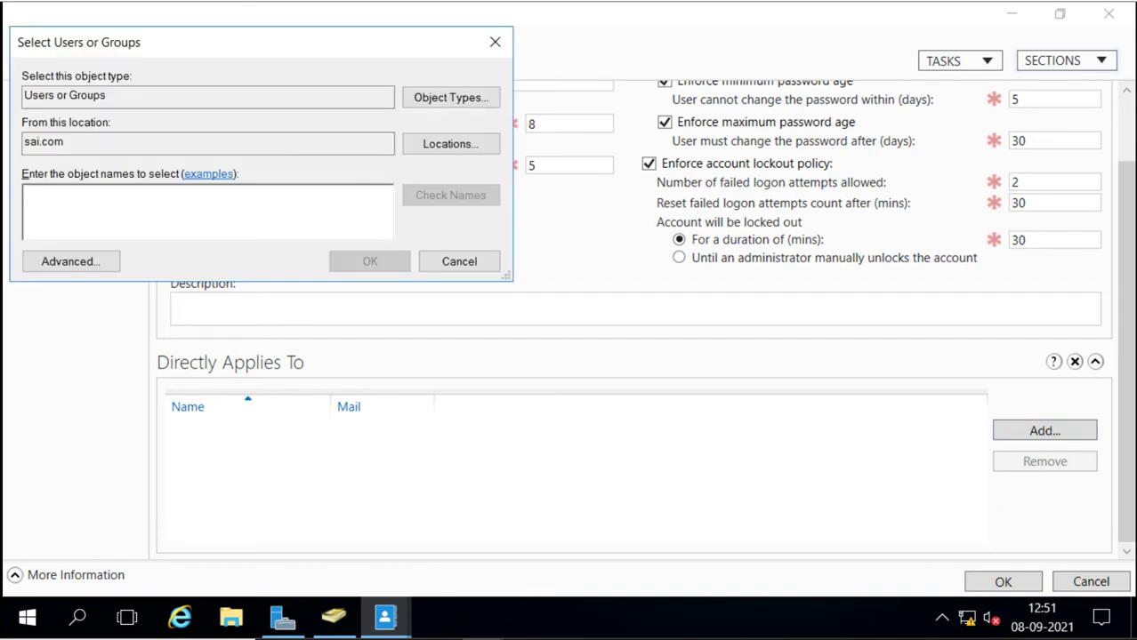
type("mar")
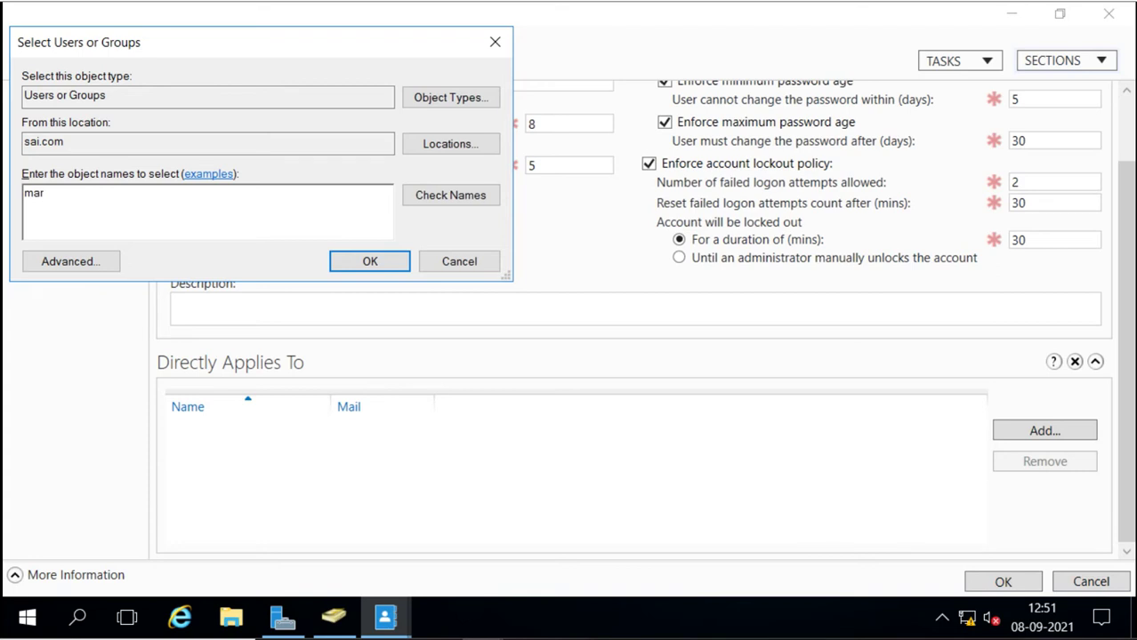
type("keting")
left_click(404, 195)
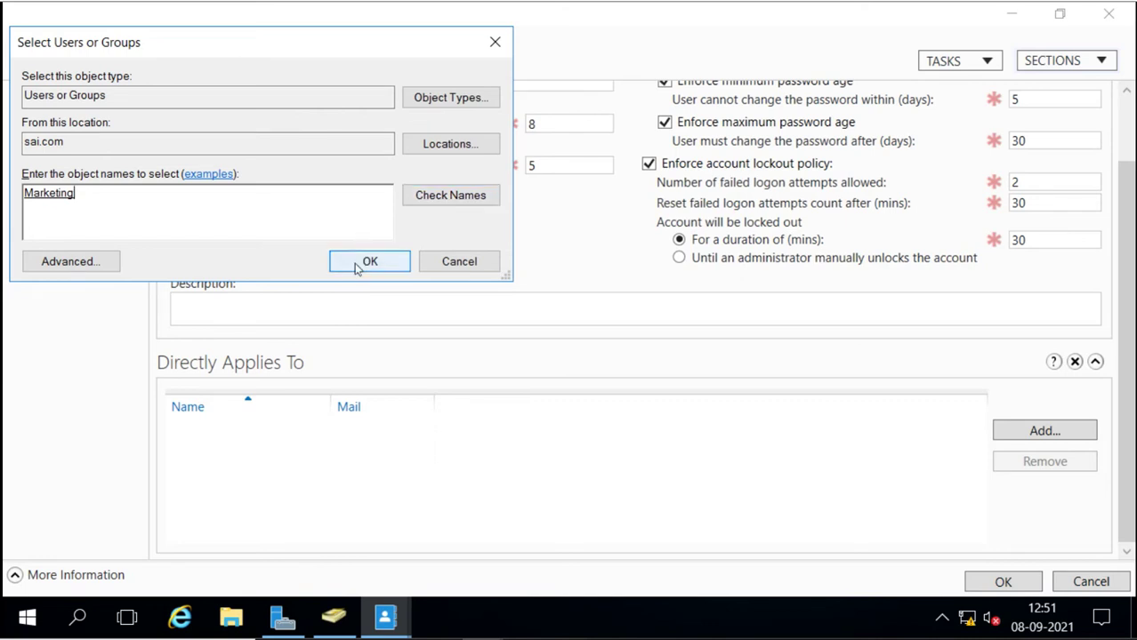
left_click(360, 251)
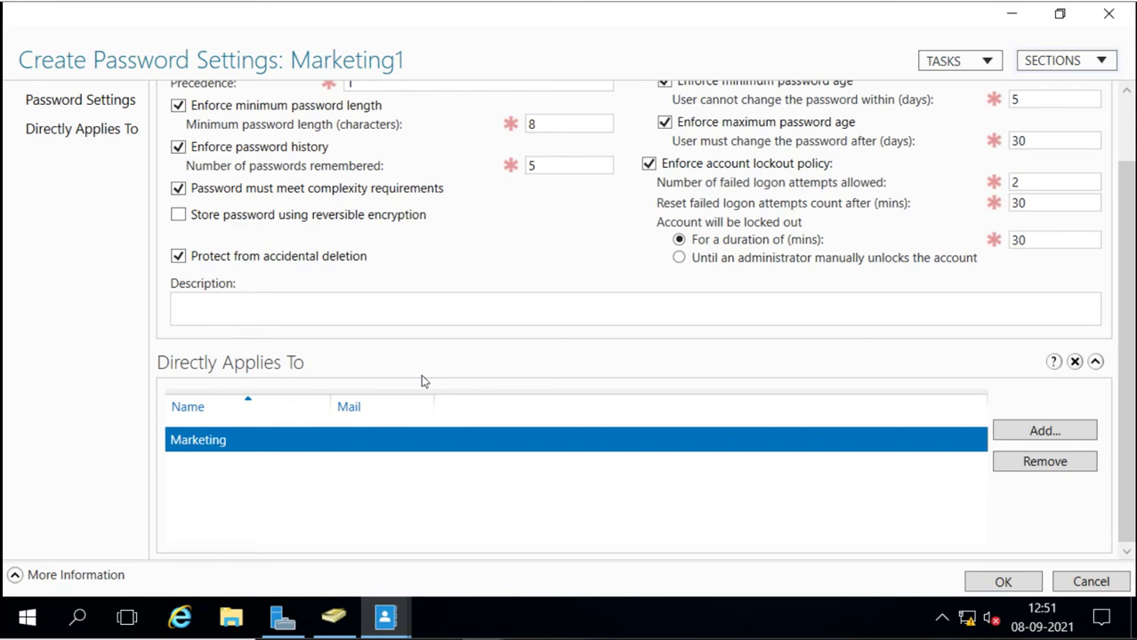
Save Marketing1 and view its summary in the Password Settings Container.
scroll(487, 282, "up", 2)
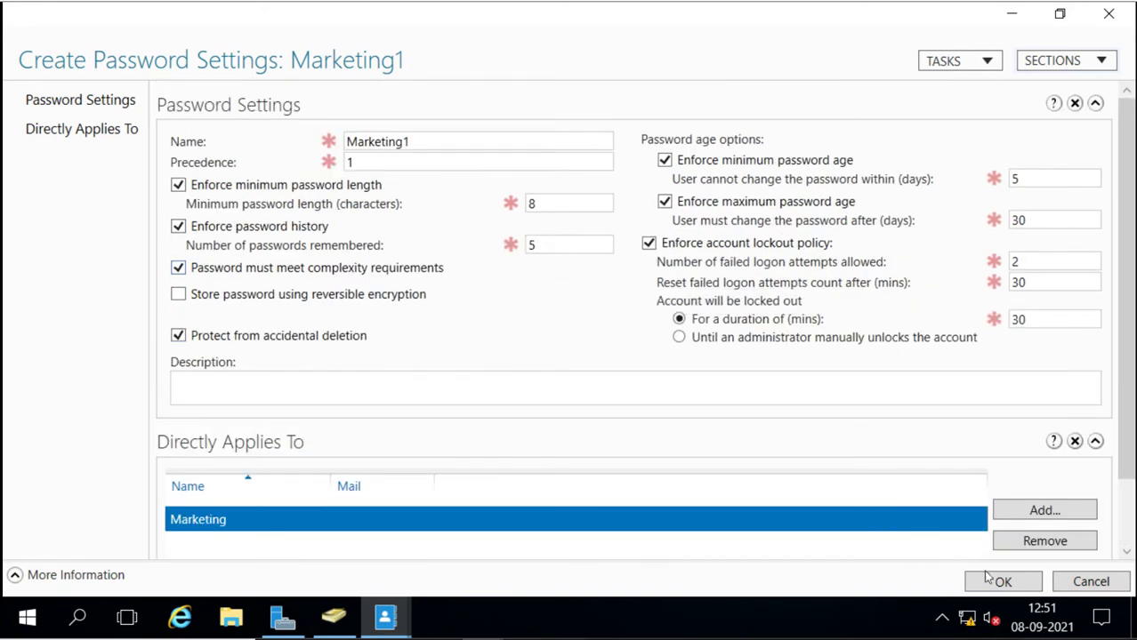
scroll(837, 420, "down", 2)
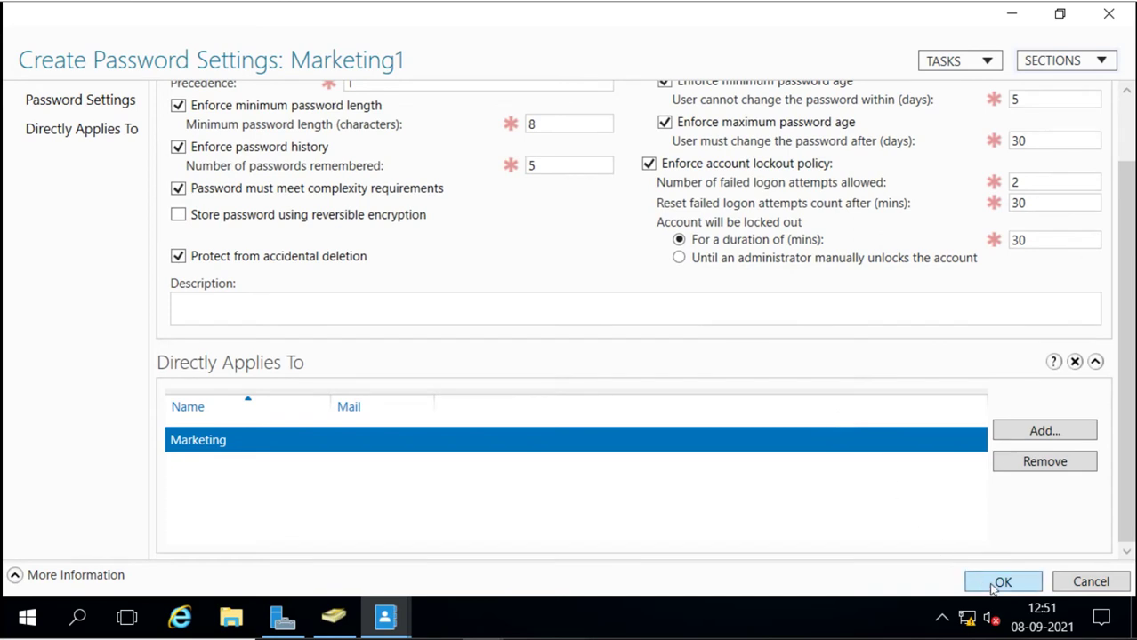
left_click(993, 588)
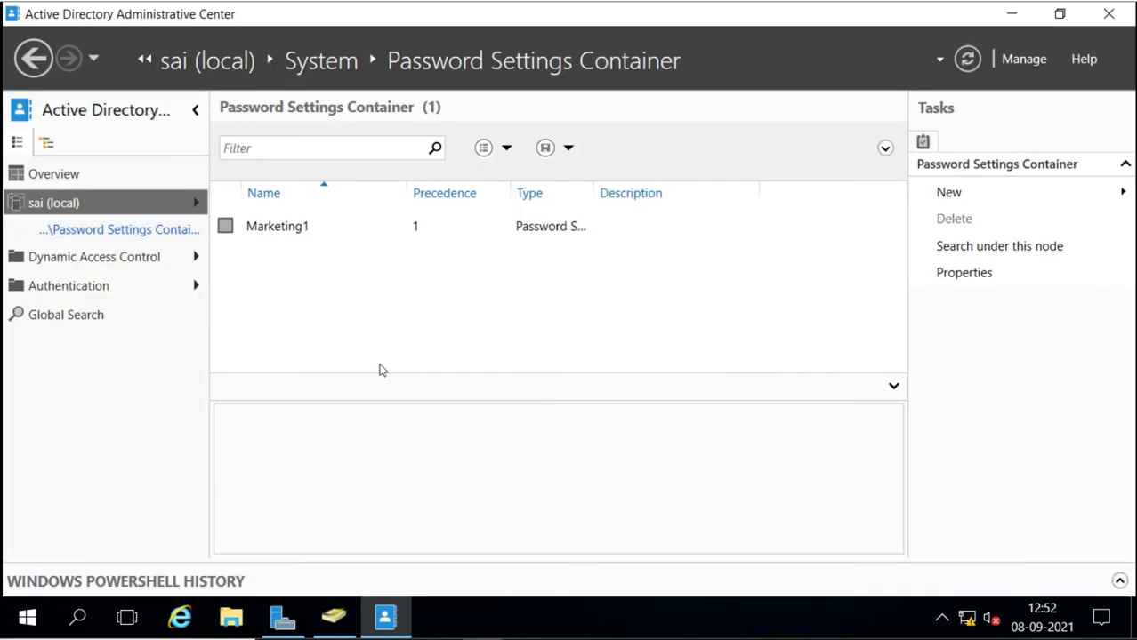
left_click(255, 231)
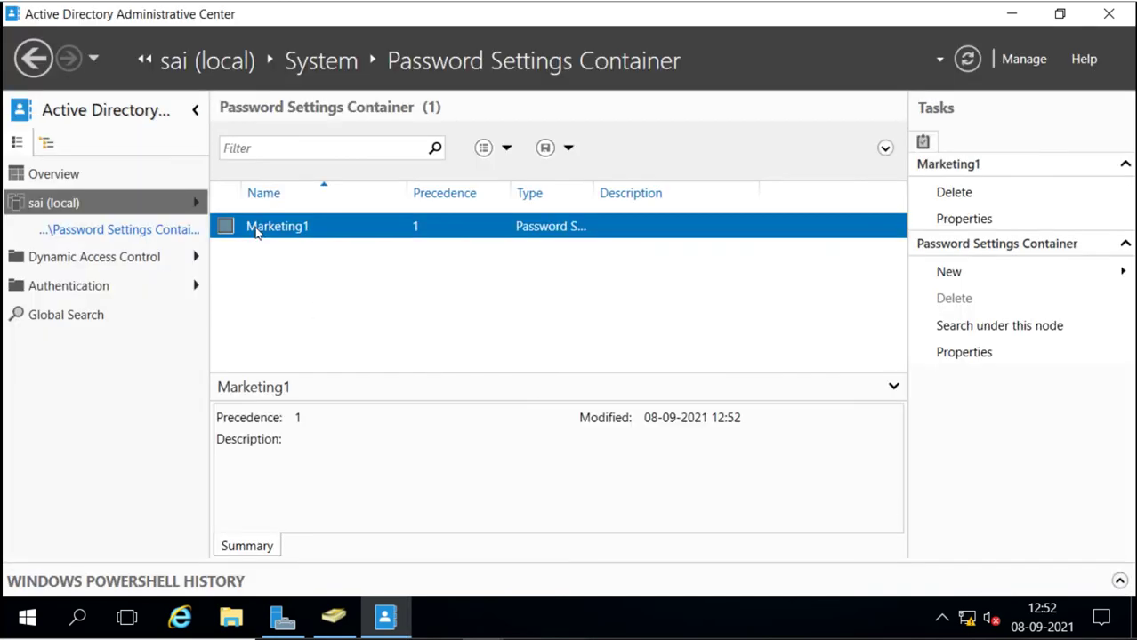
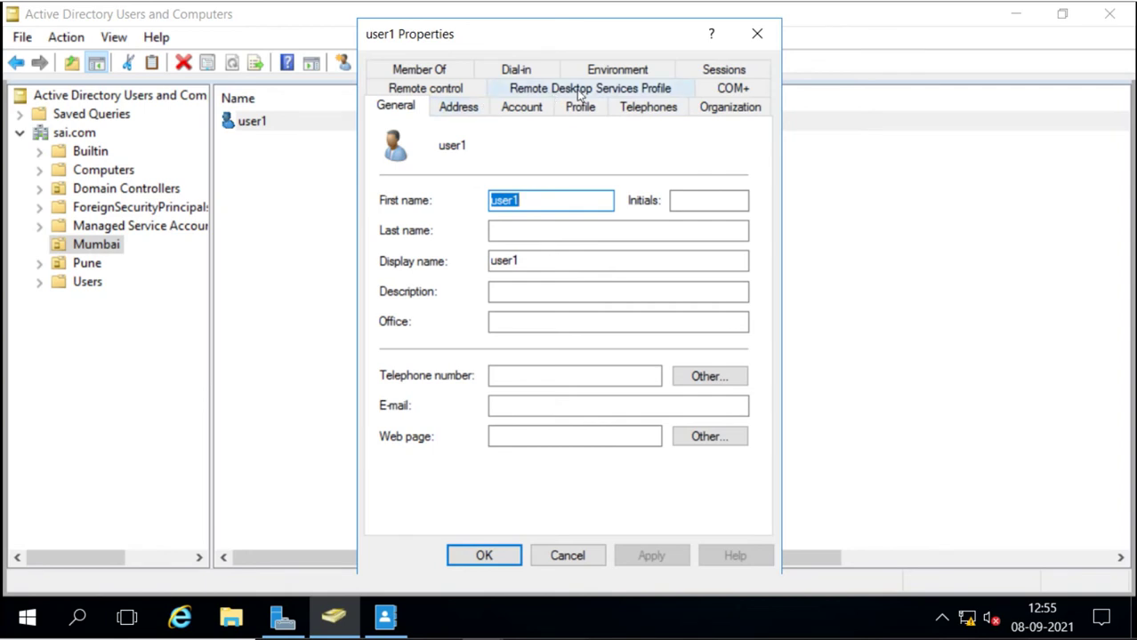
Turn on Advanced Features to reveal hidden containers like System and LostAndFound, then show Mumbai's users.
left_click(757, 36)
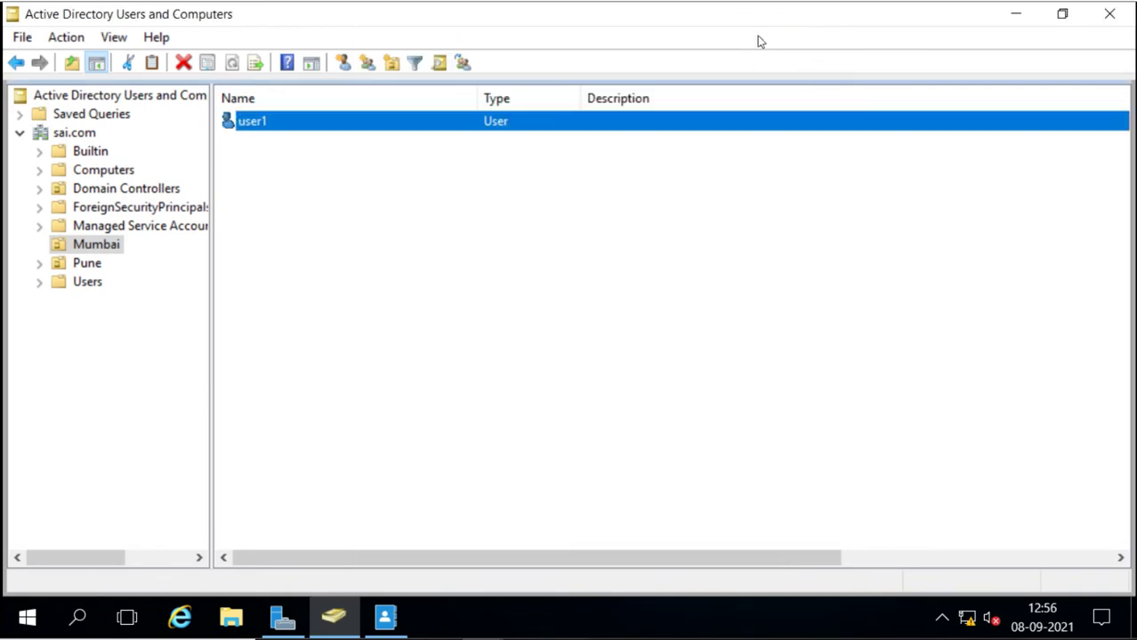
left_click(119, 41)
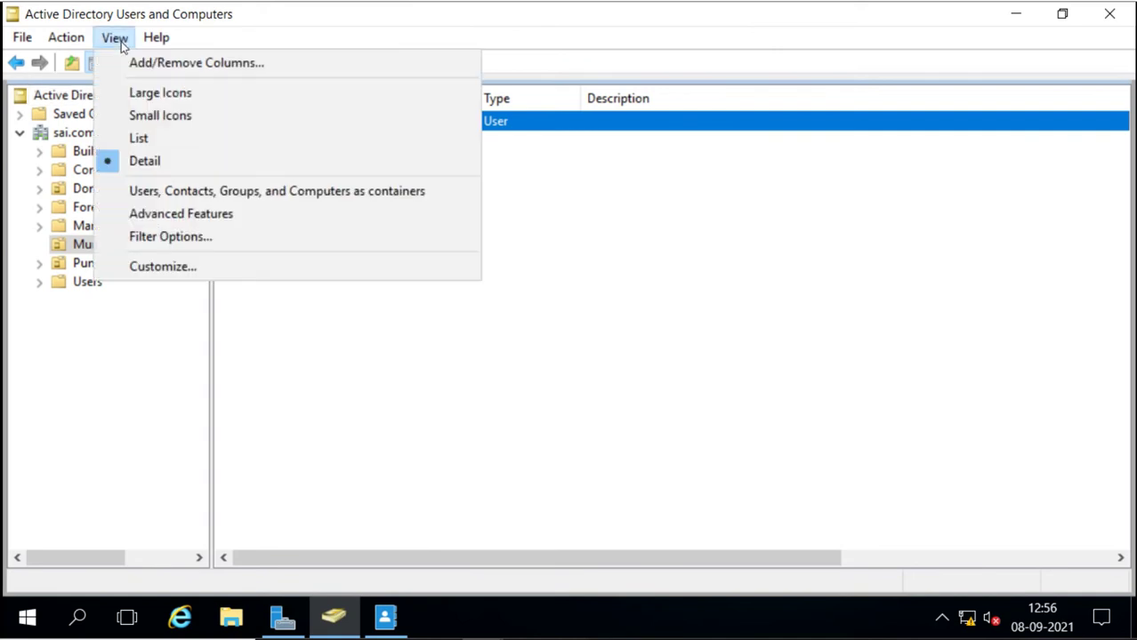
left_click(197, 222)
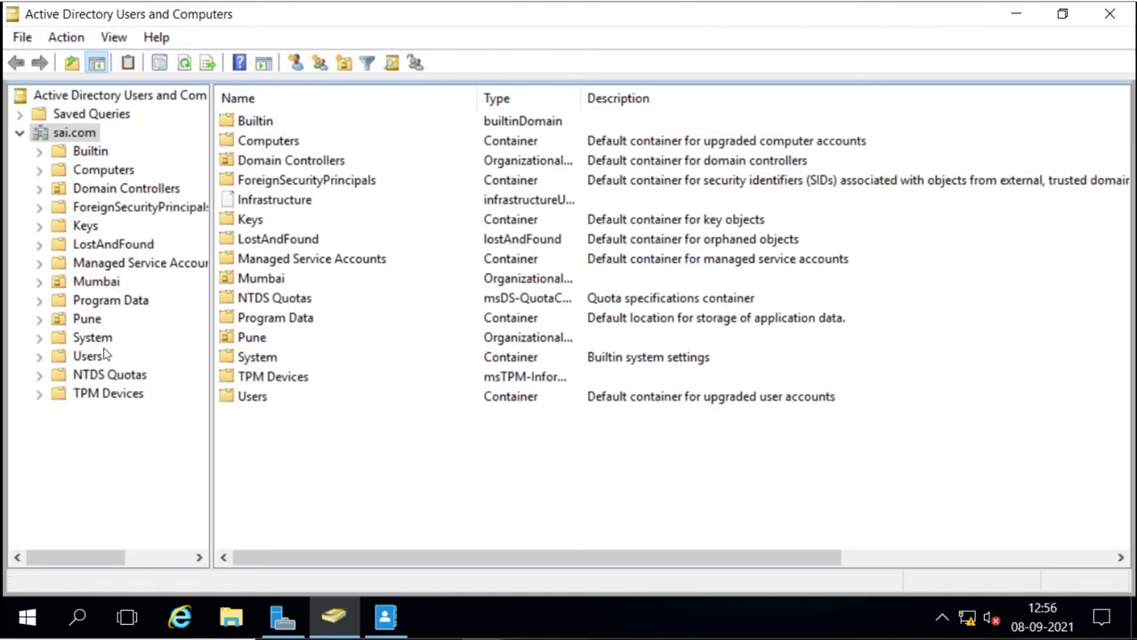
left_click(78, 300)
left_click(77, 285)
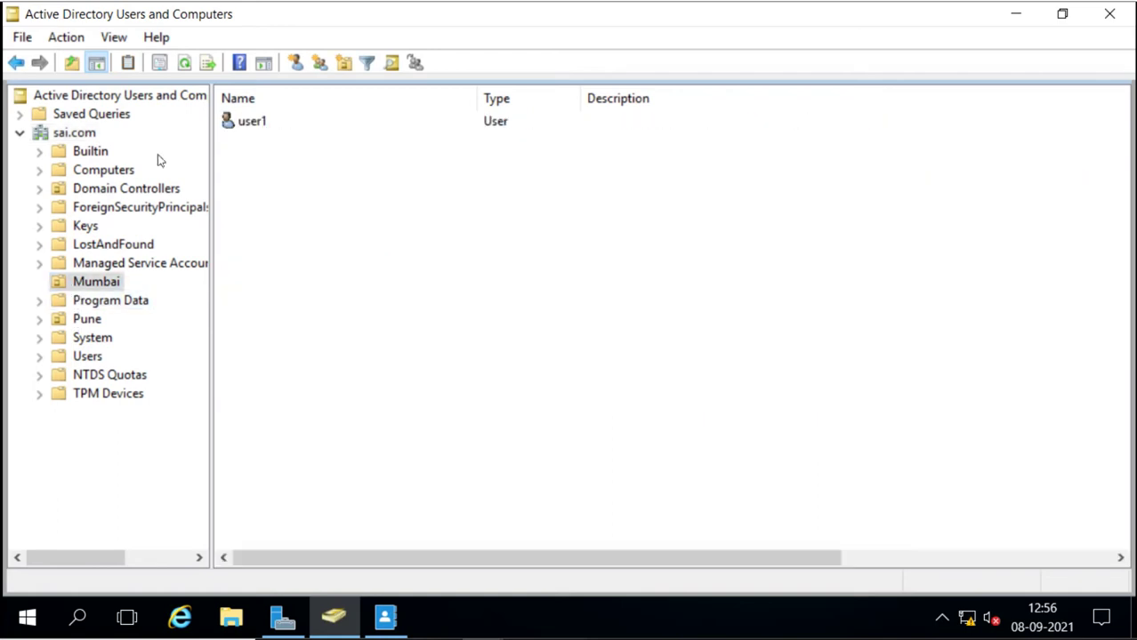
Open user1's Properties on the Attribute Editor tab.
right_click(246, 130)
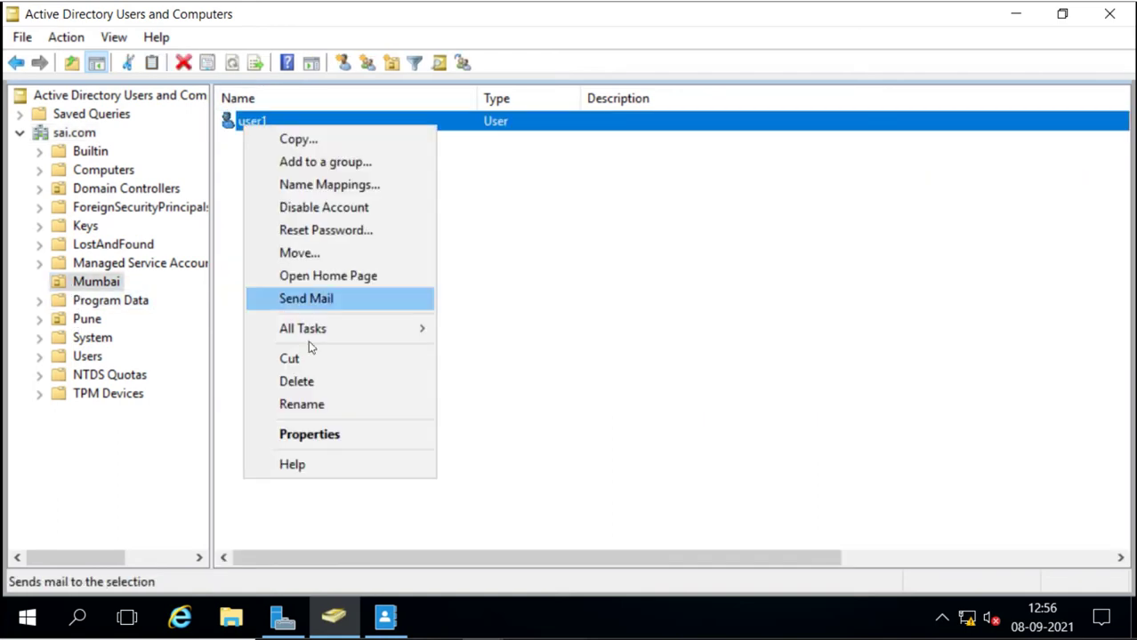
left_click(326, 435)
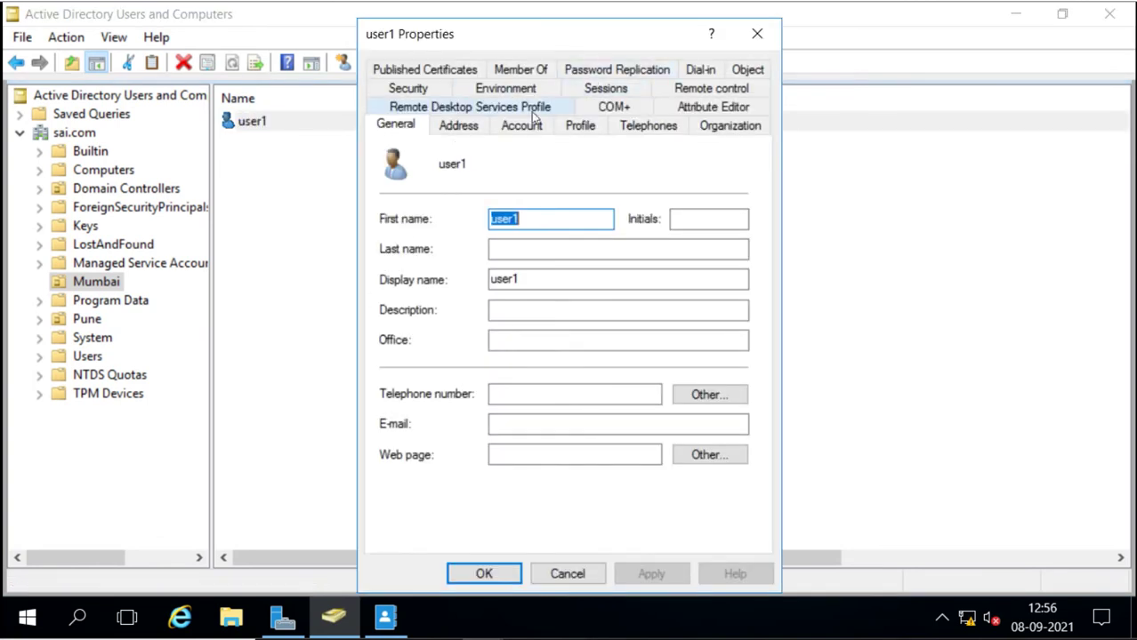
left_click(755, 71)
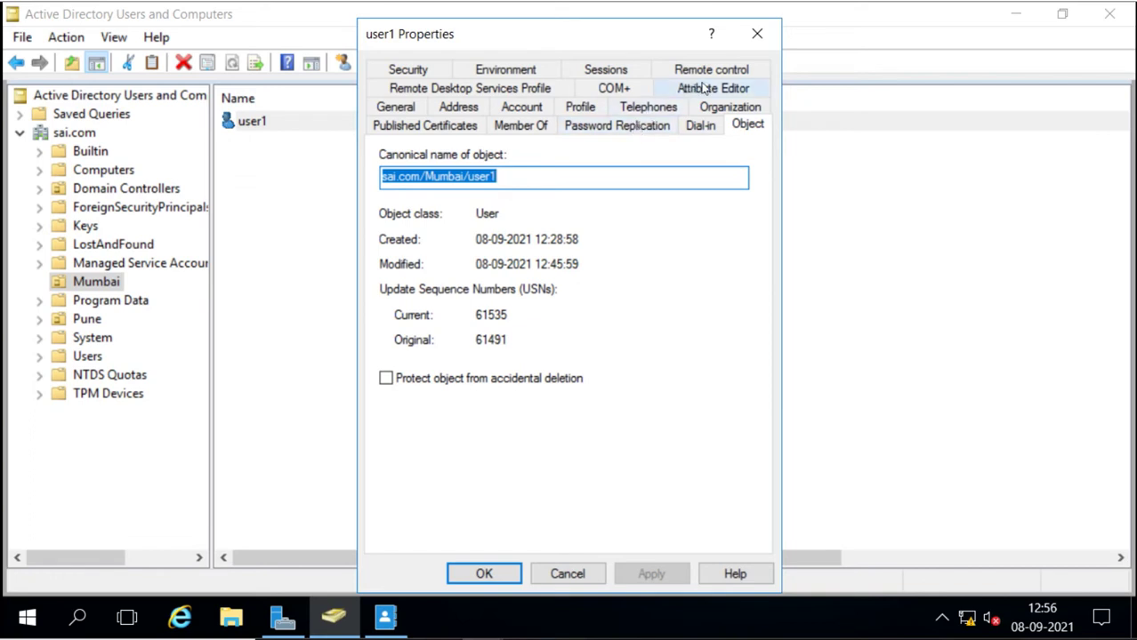
left_click(707, 89)
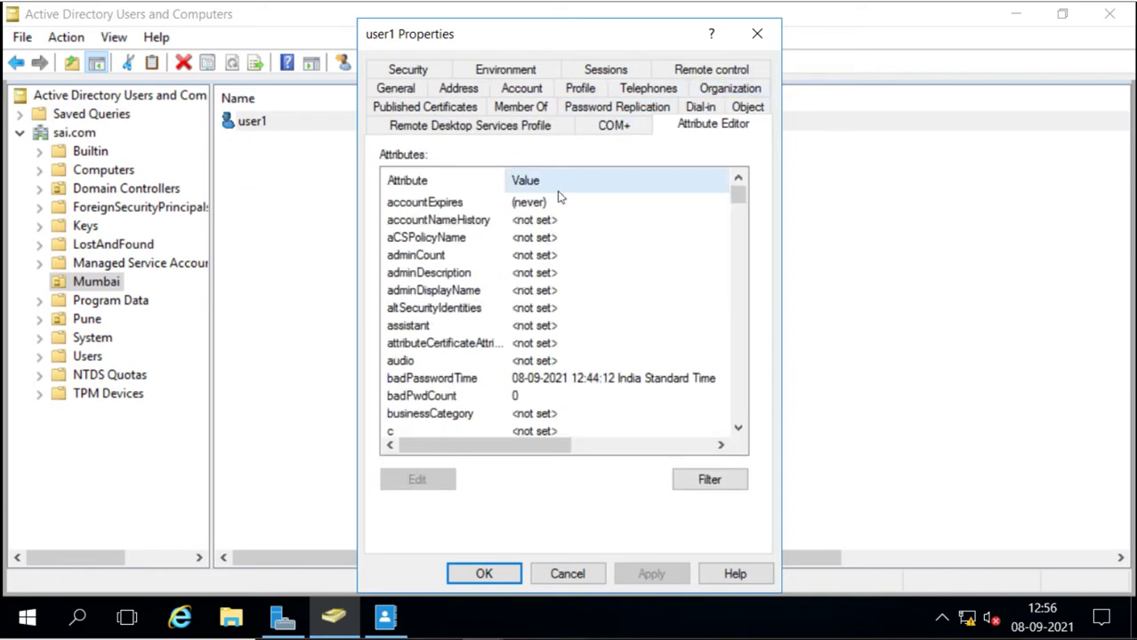
Scroll through user1's attributes and widen the Attribute column to read full names.
scroll(460, 289, "down", 3)
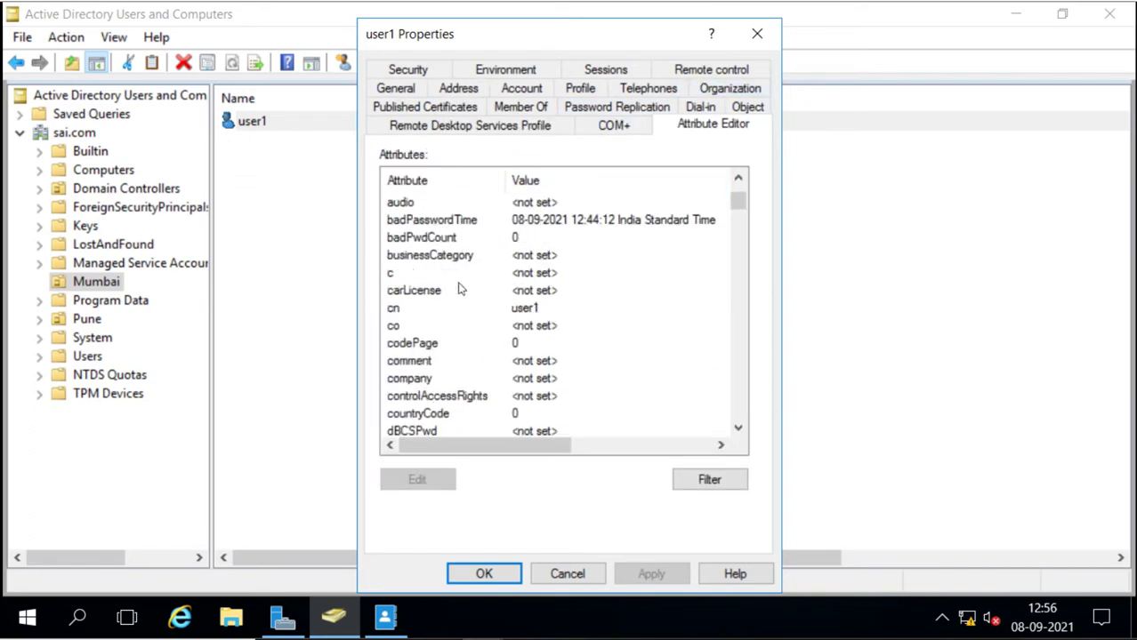
scroll(460, 289, "down", 10)
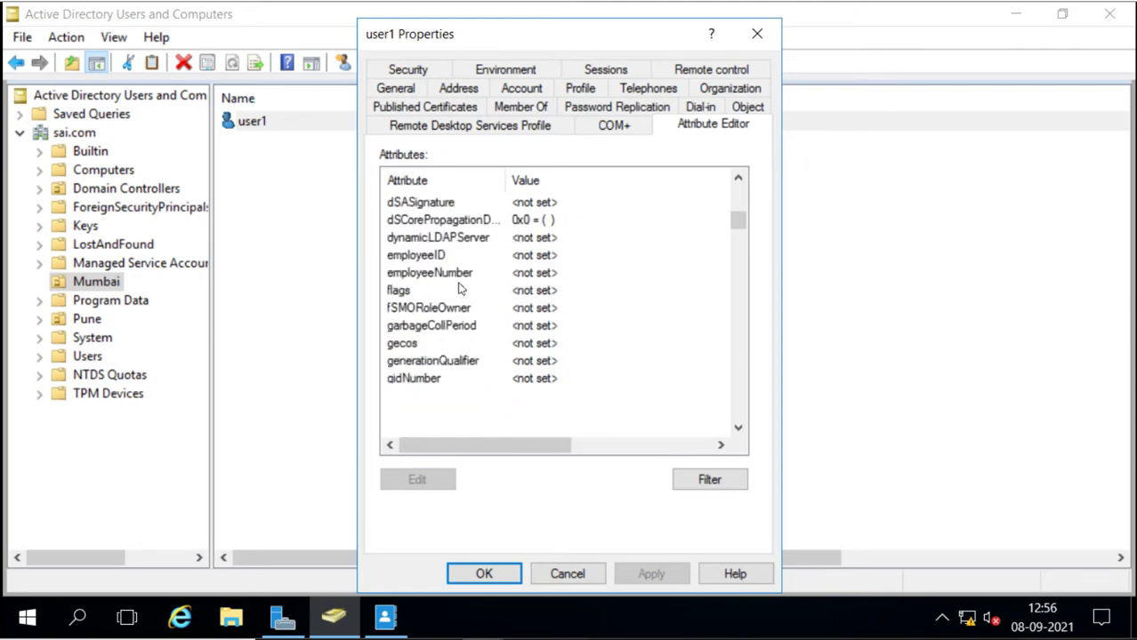
scroll(460, 289, "down", 1)
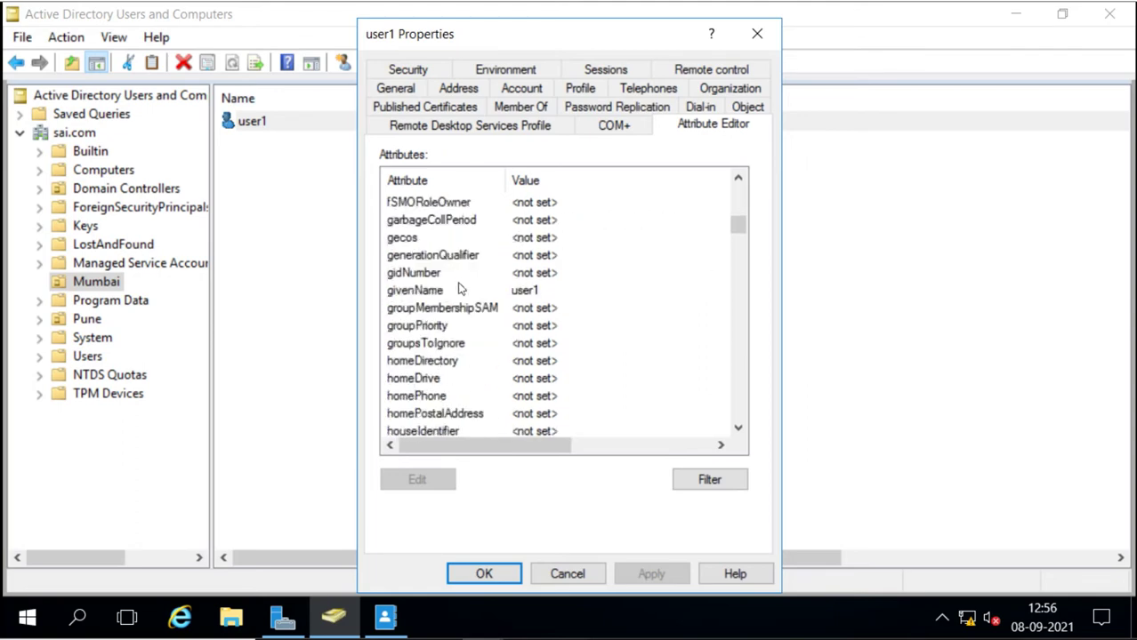
left_click(738, 429)
left_click_drag(738, 429, 739, 428)
left_click(738, 428)
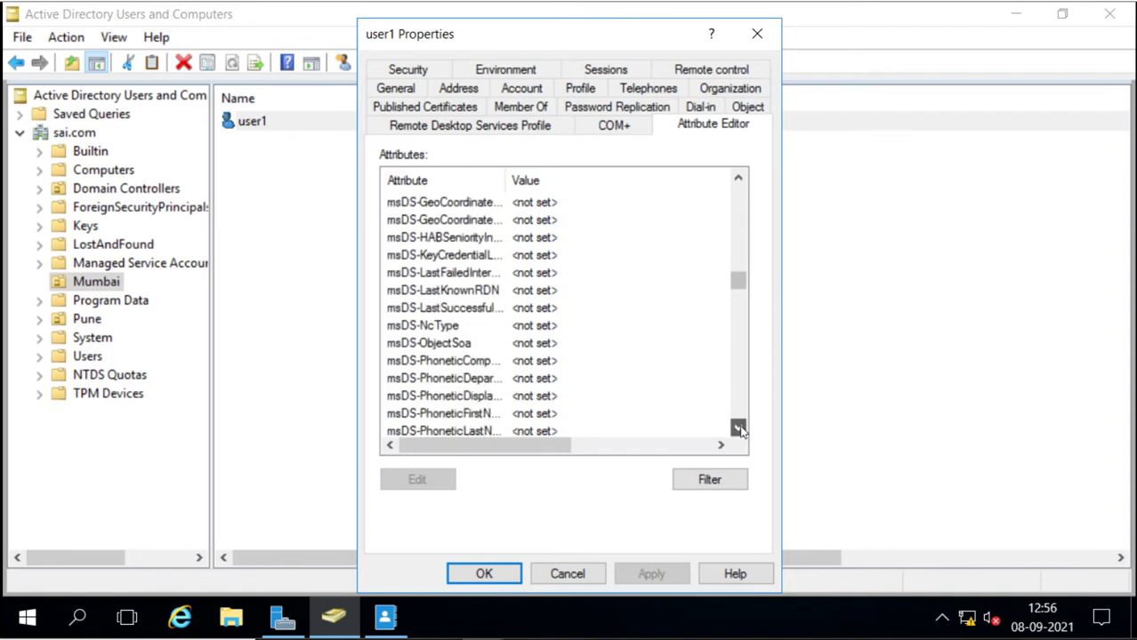
double_click(507, 181)
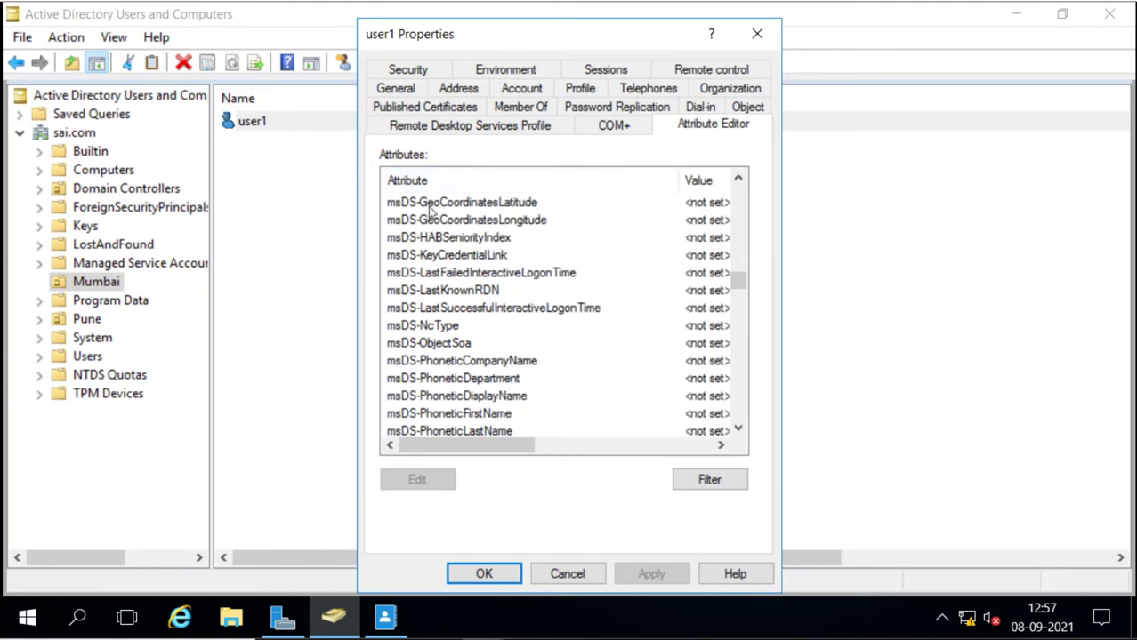
left_click_drag(738, 429, 738, 430)
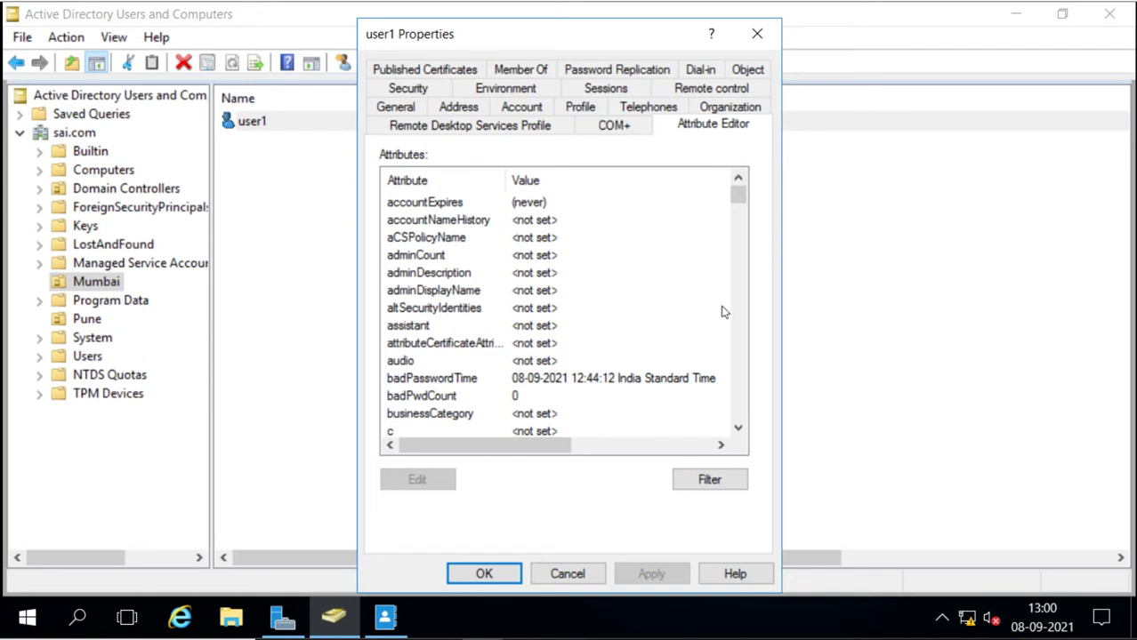
Show constructed attributes and confirm user1's msDS-ResultantPSO has no value.
left_click(705, 481)
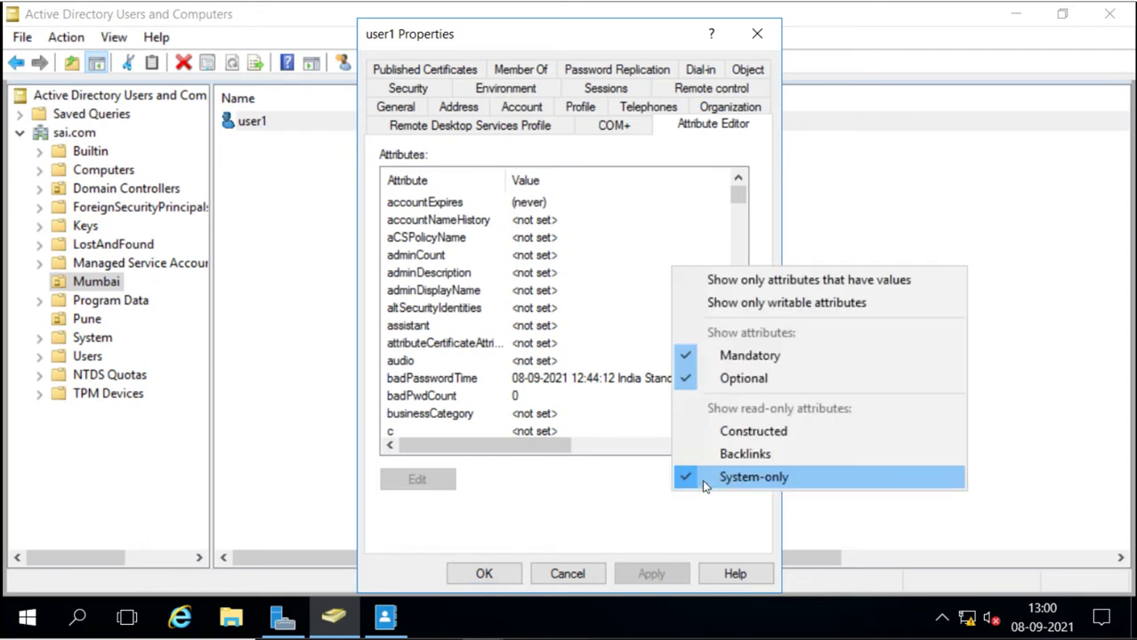
left_click(736, 434)
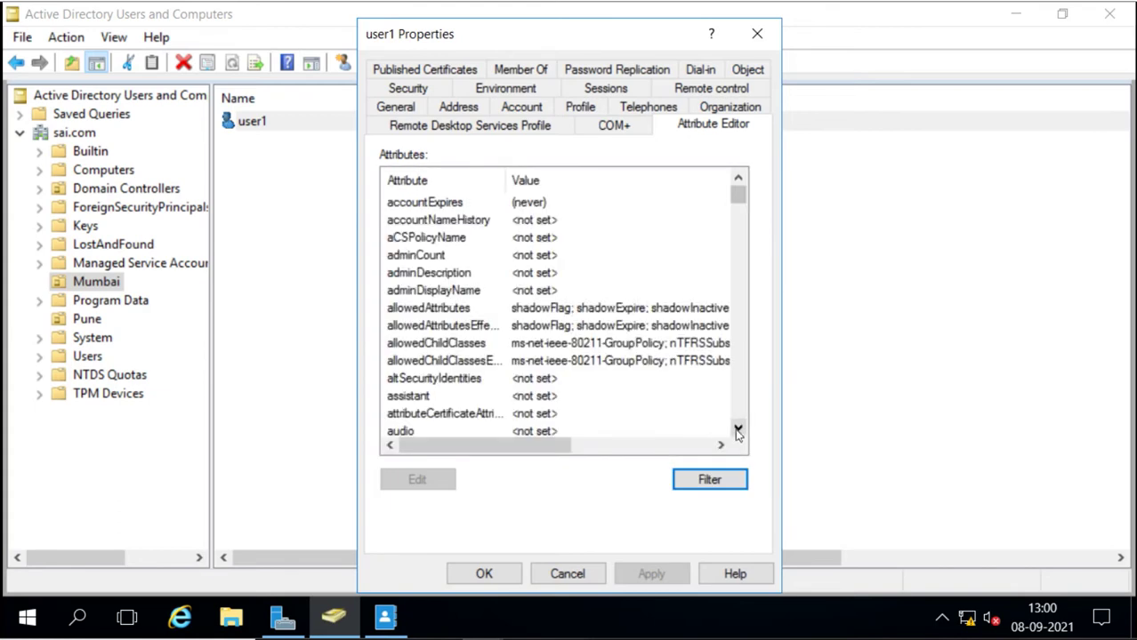
left_click(736, 432)
left_click(737, 432)
left_click(736, 433)
left_click(736, 432)
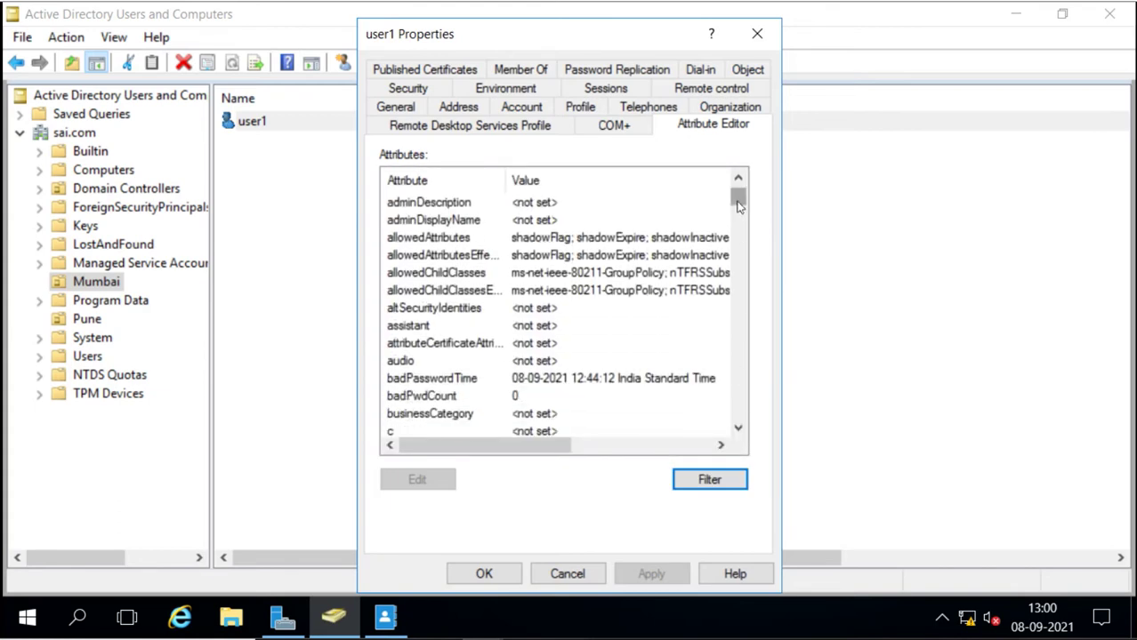
left_click_drag(737, 204, 737, 295)
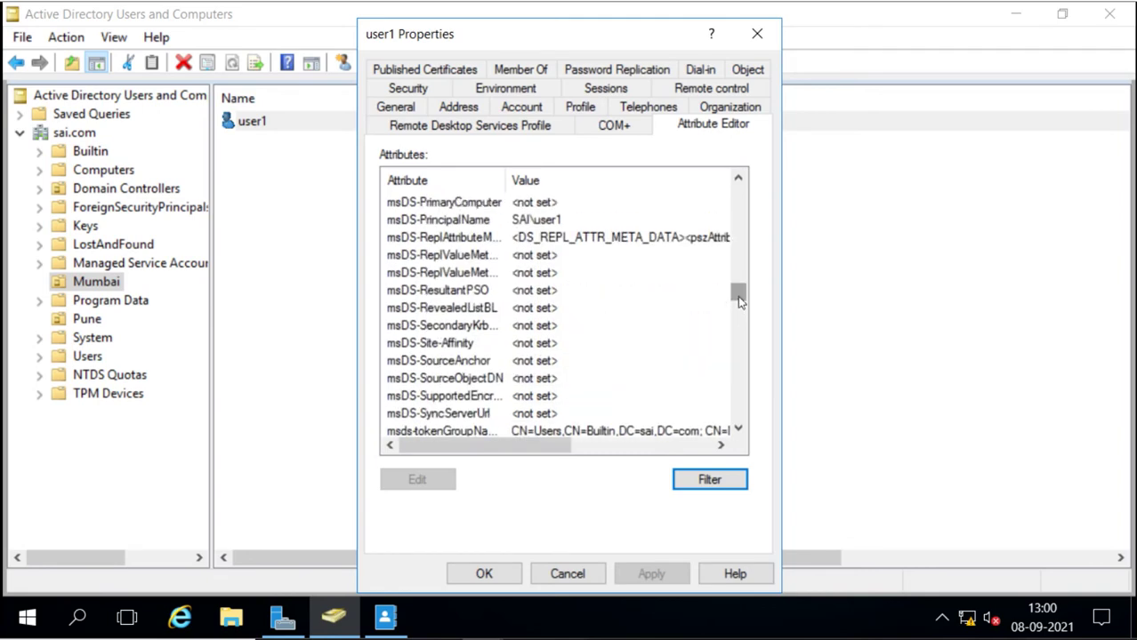
left_click(433, 297)
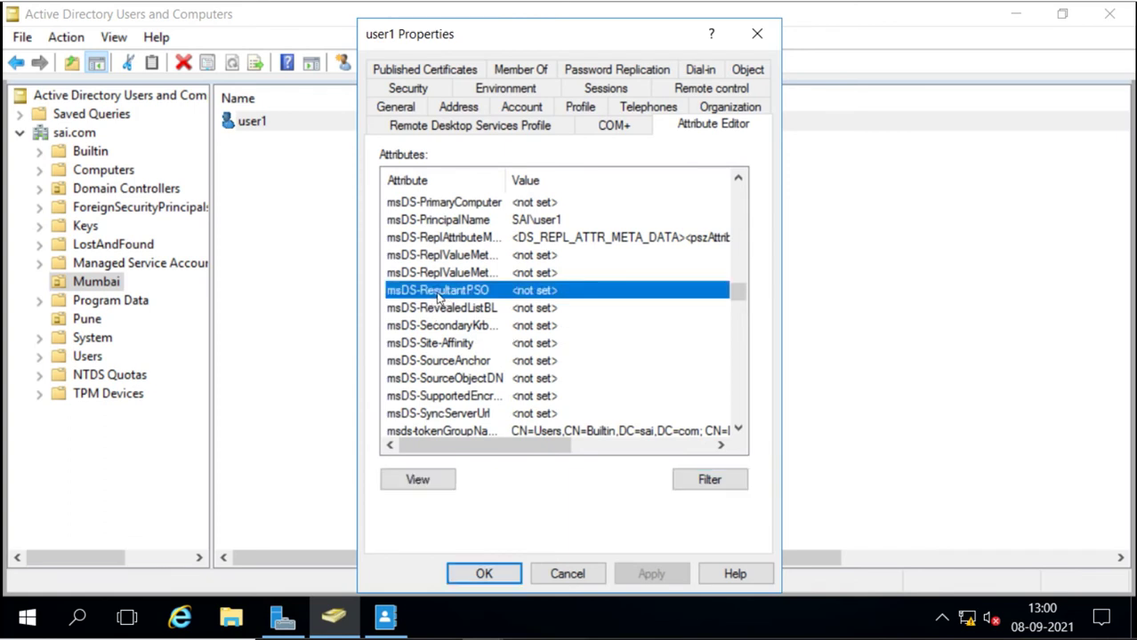
Check that user1's Member Of tab lists only Domain Users.
left_click(703, 489)
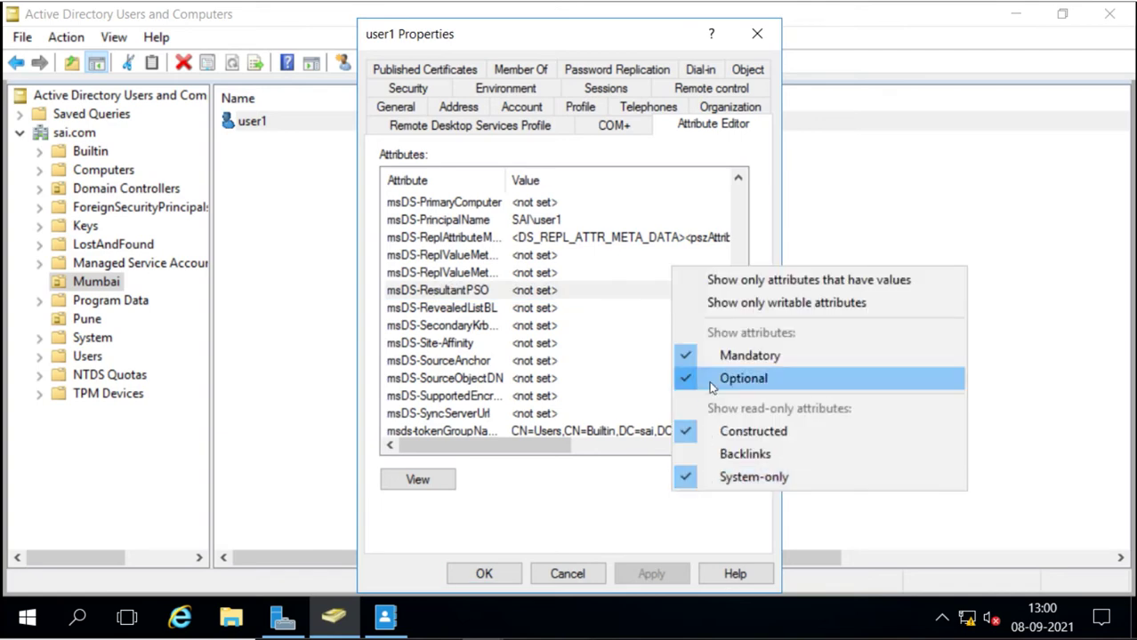
left_click(627, 467)
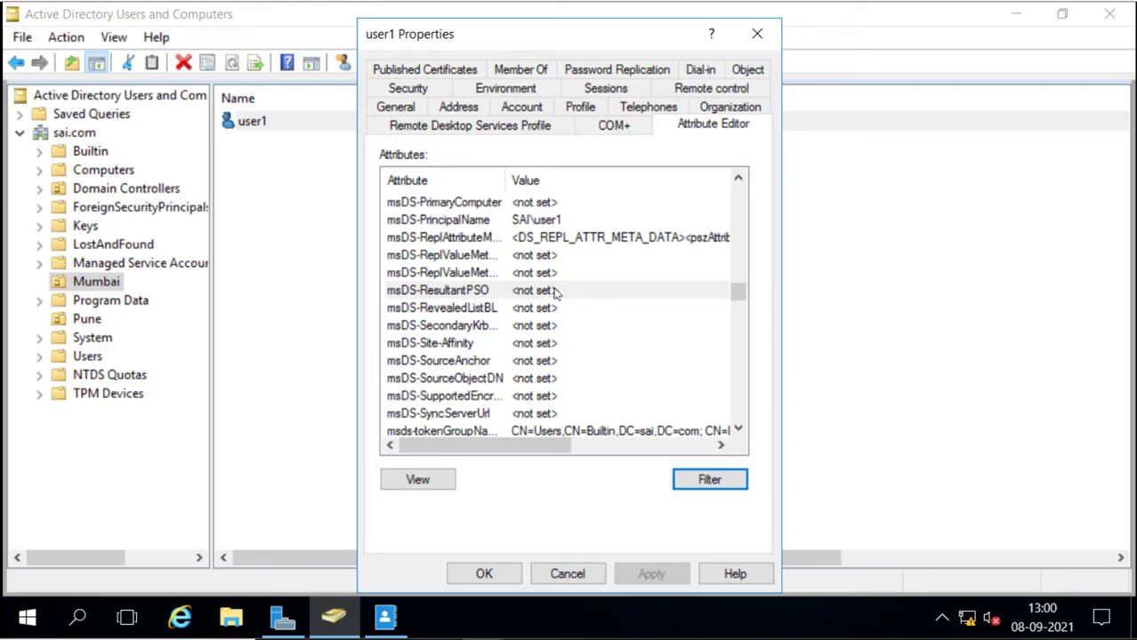
left_click(523, 74)
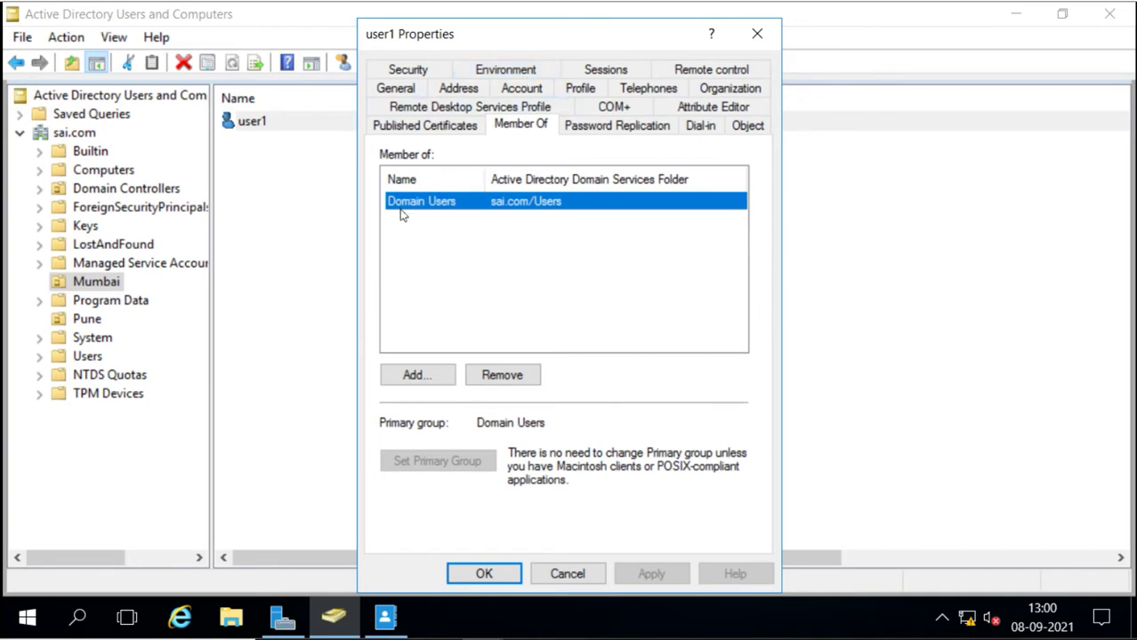
Cancel user1's Properties, open user2 in the Pune OU, and confirm its Marketing membership.
left_click(570, 576)
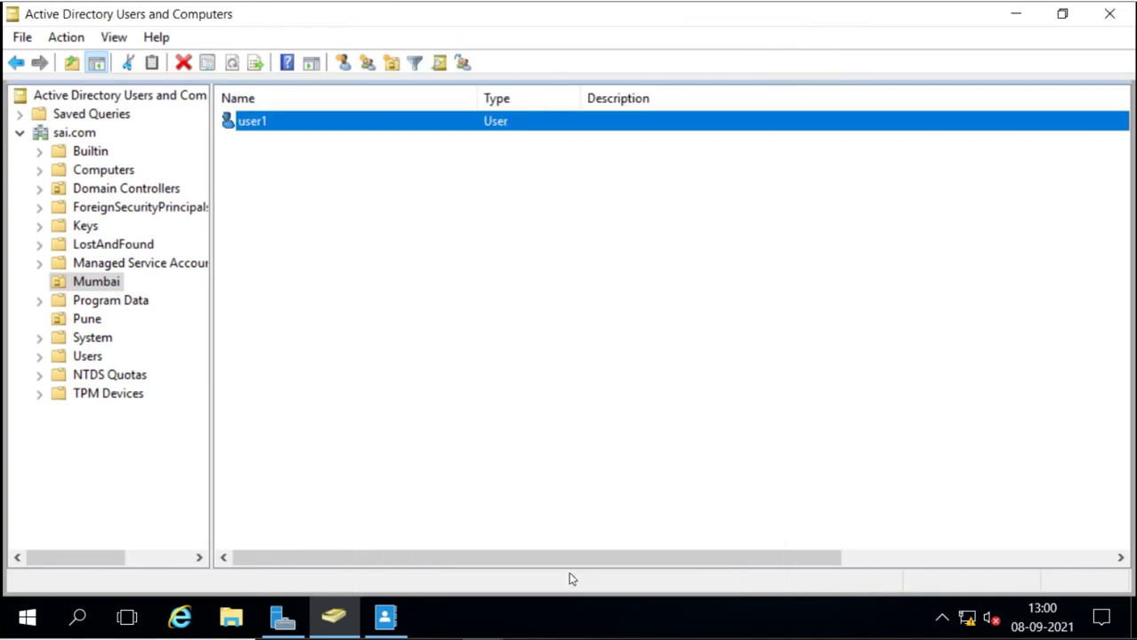
left_click(87, 320)
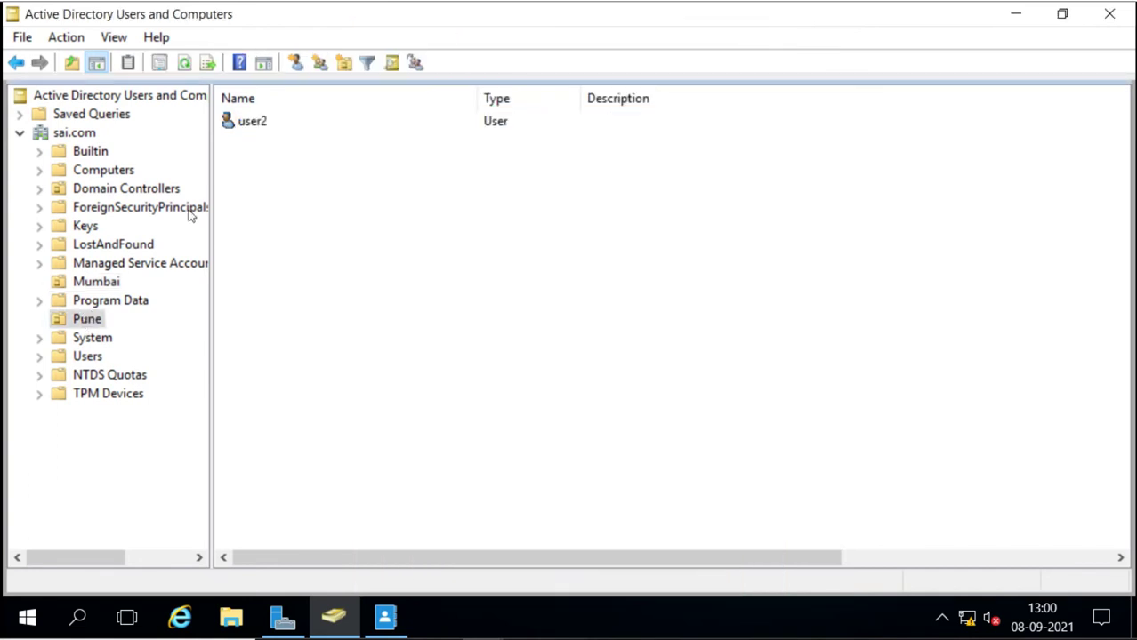
double_click(258, 122)
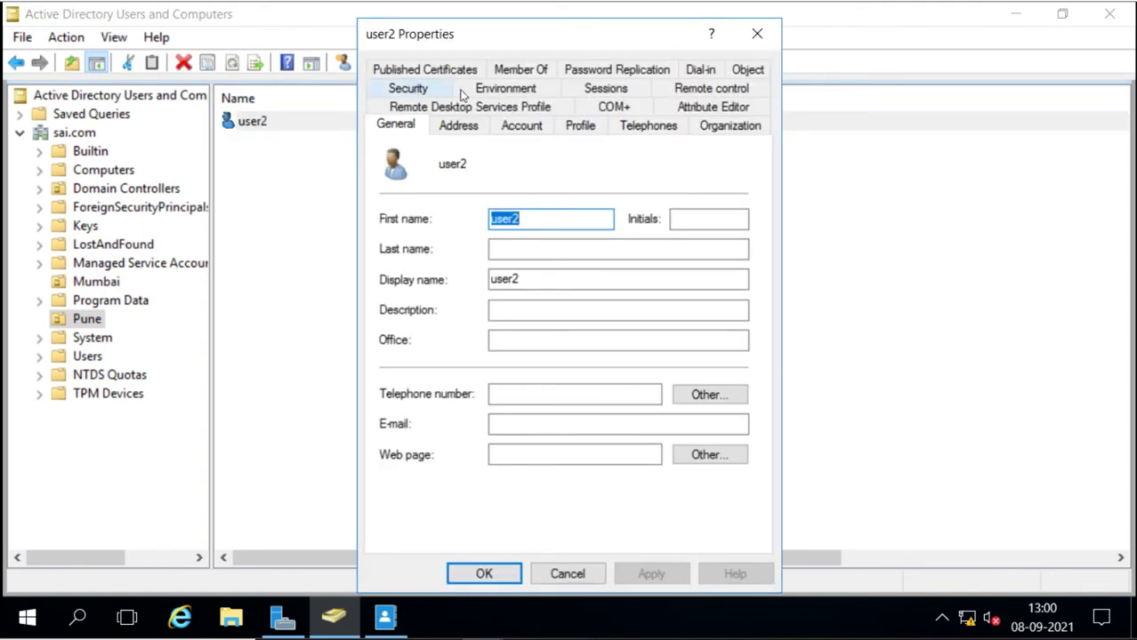
left_click(517, 72)
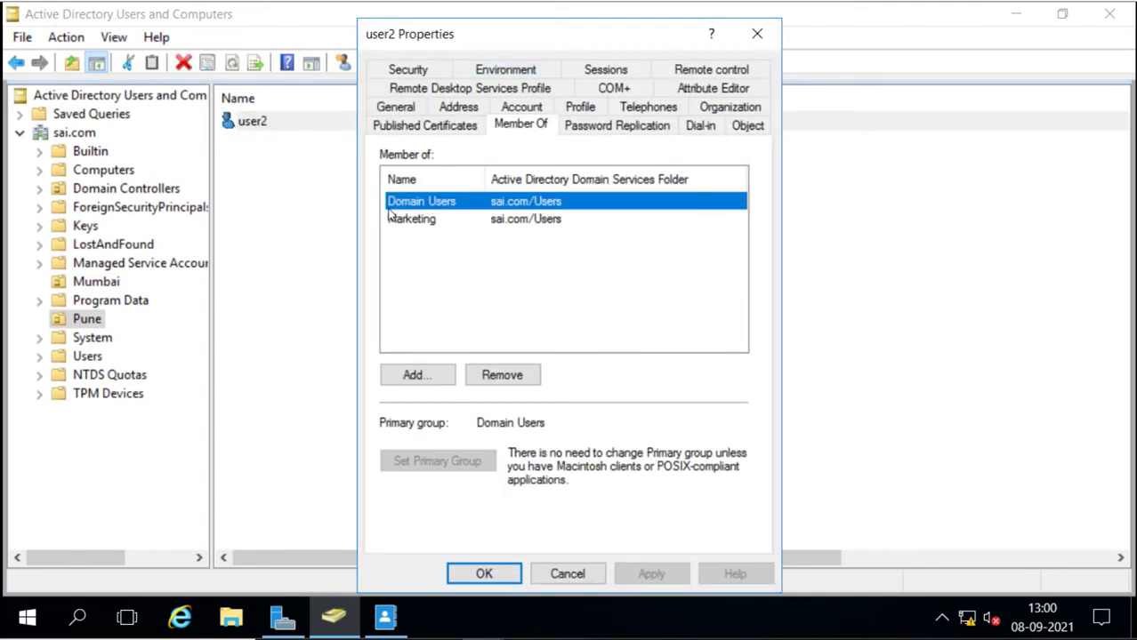
left_click(410, 222)
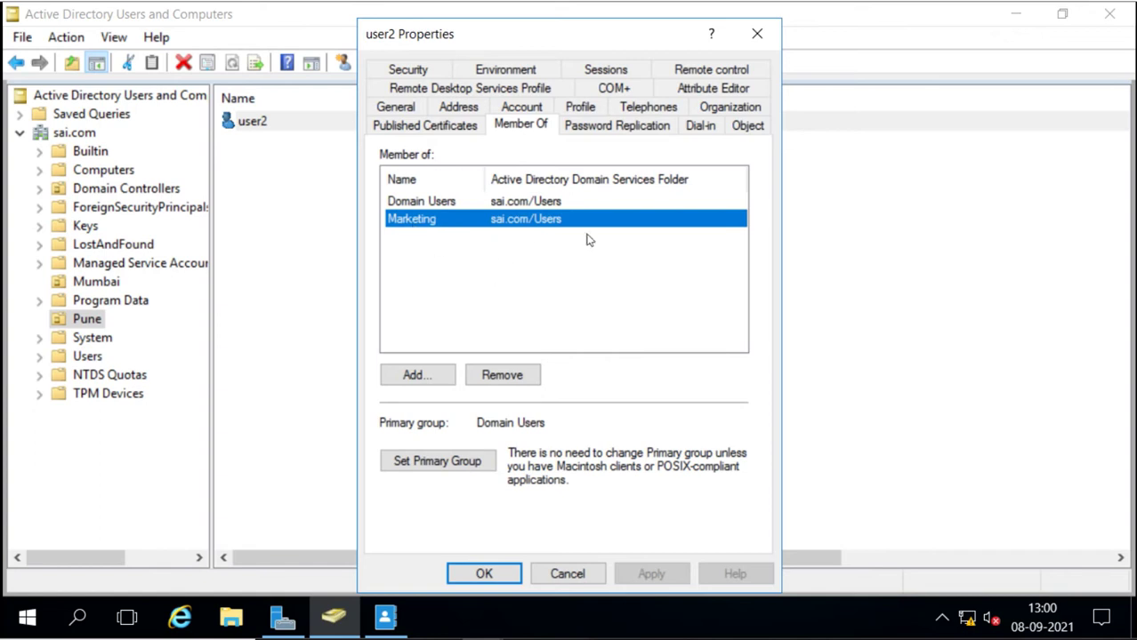
Scroll user2's Attribute Editor to msDS-ResultantPSO, showing CN=Marketing1.
left_click(699, 88)
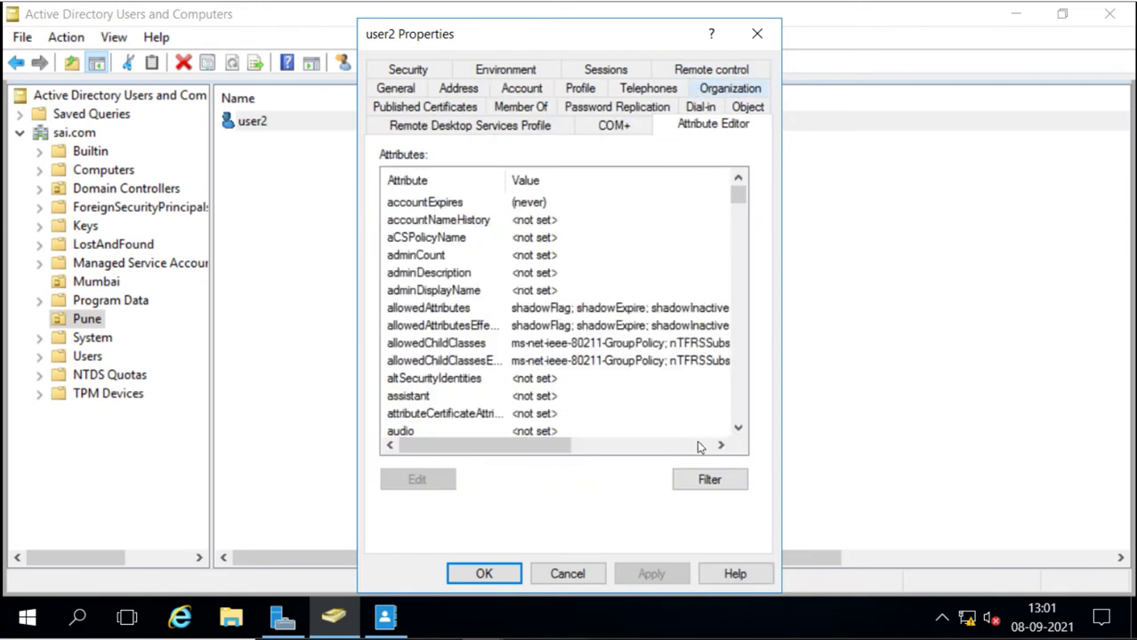
left_click(700, 472)
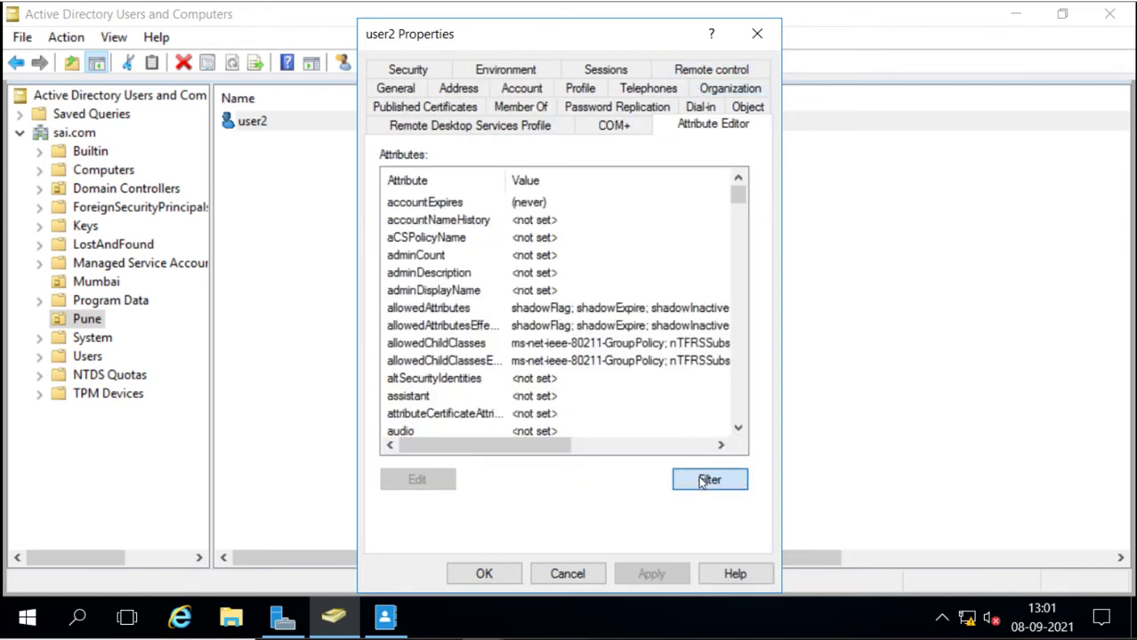
left_click(623, 489)
left_click(738, 428)
left_click(738, 427)
left_click(738, 427)
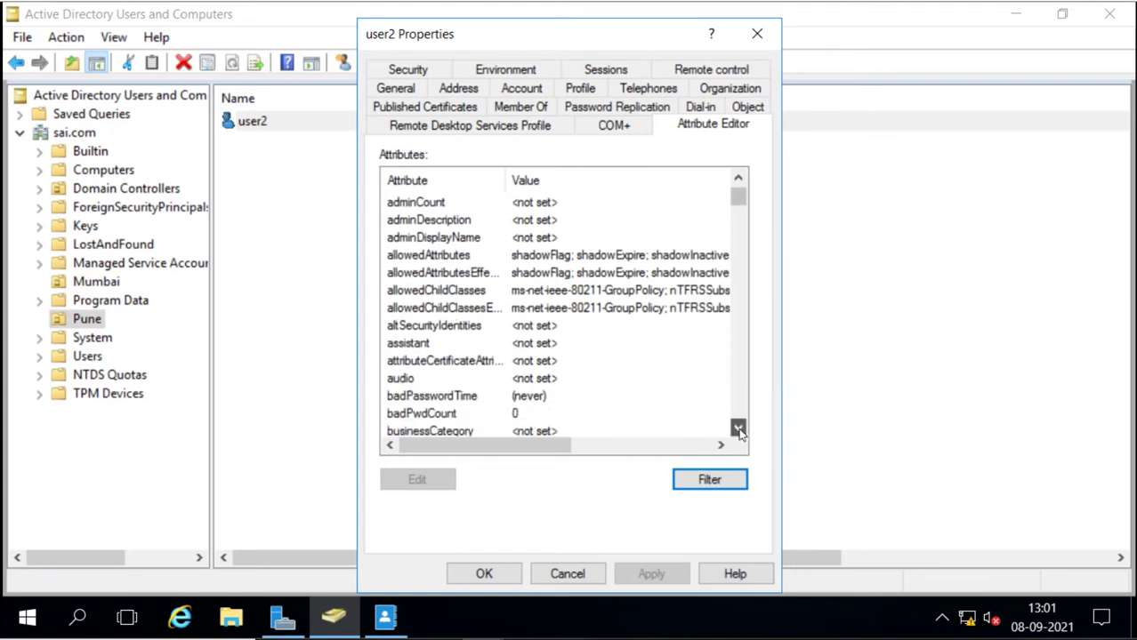
left_click(738, 428)
left_click(738, 428)
left_click_drag(739, 429, 739, 430)
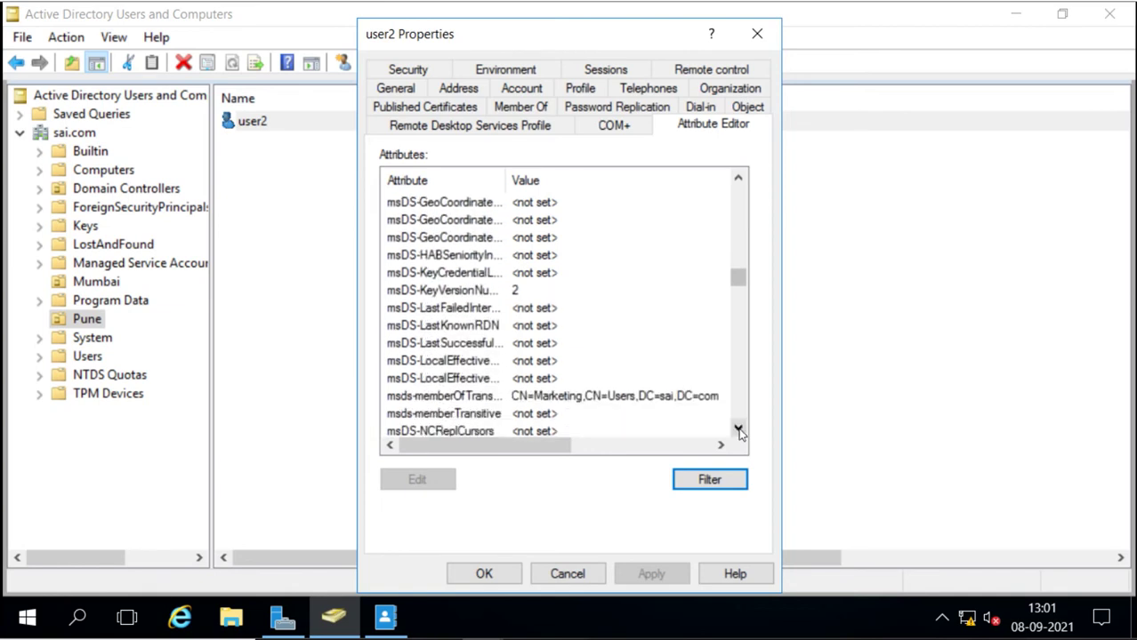
left_click(738, 181)
left_click(738, 180)
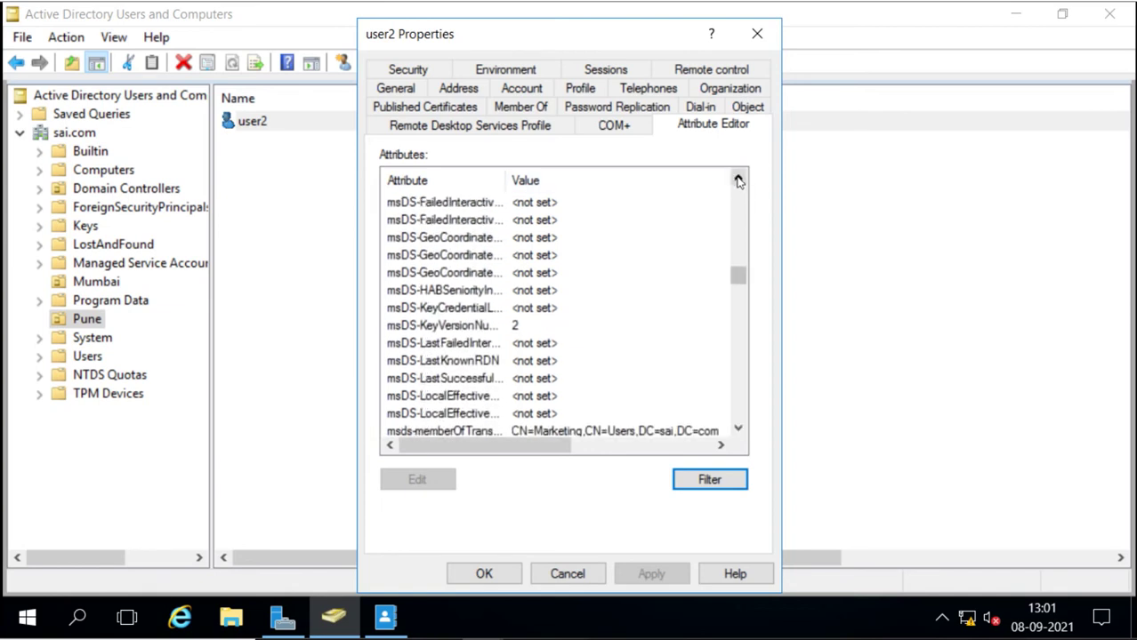
left_click_drag(738, 180, 738, 180)
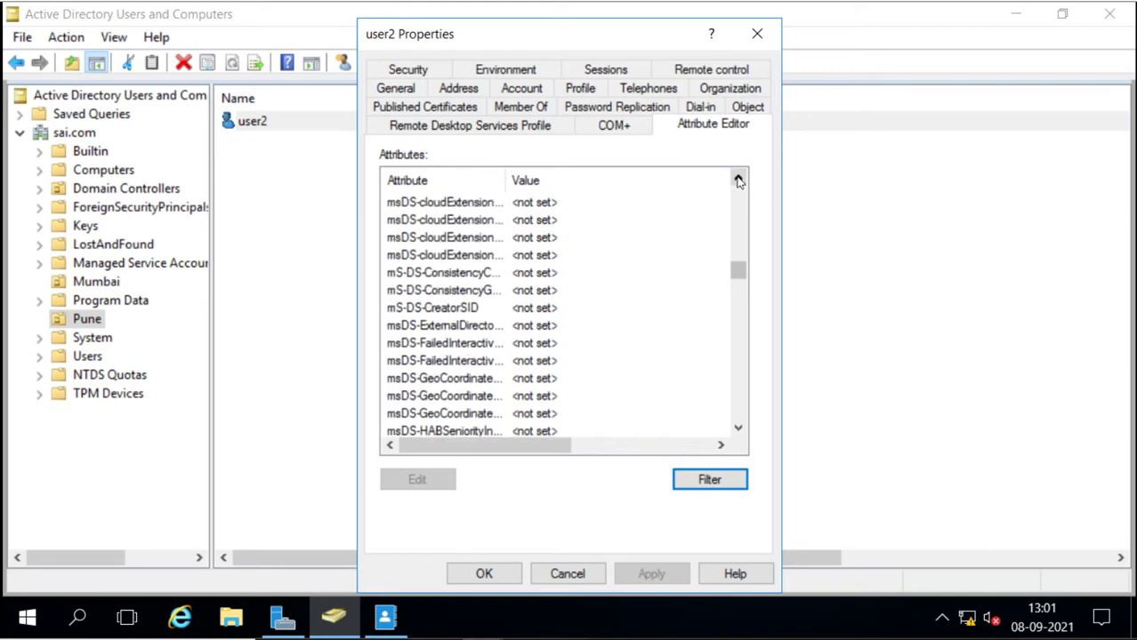
left_click(738, 429)
left_click_drag(738, 428, 738, 428)
left_click(738, 429)
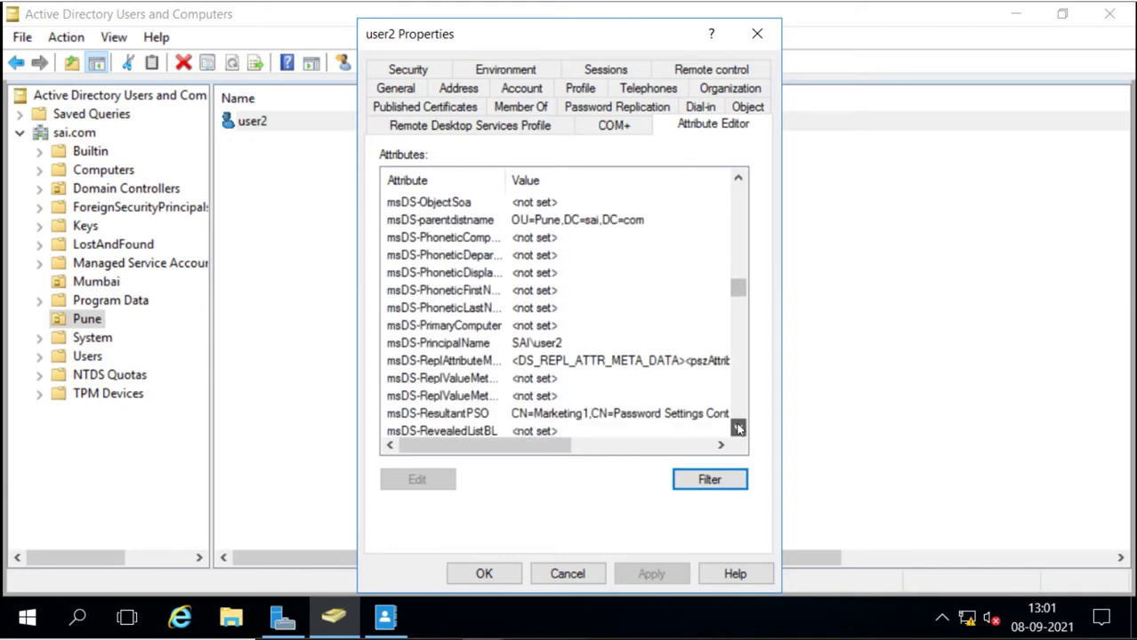
left_click(738, 428)
left_click(738, 428)
left_click(738, 429)
Read user2's full msDS-ResultantPSO value for Marketing1, then cancel its Properties.
left_click(451, 365)
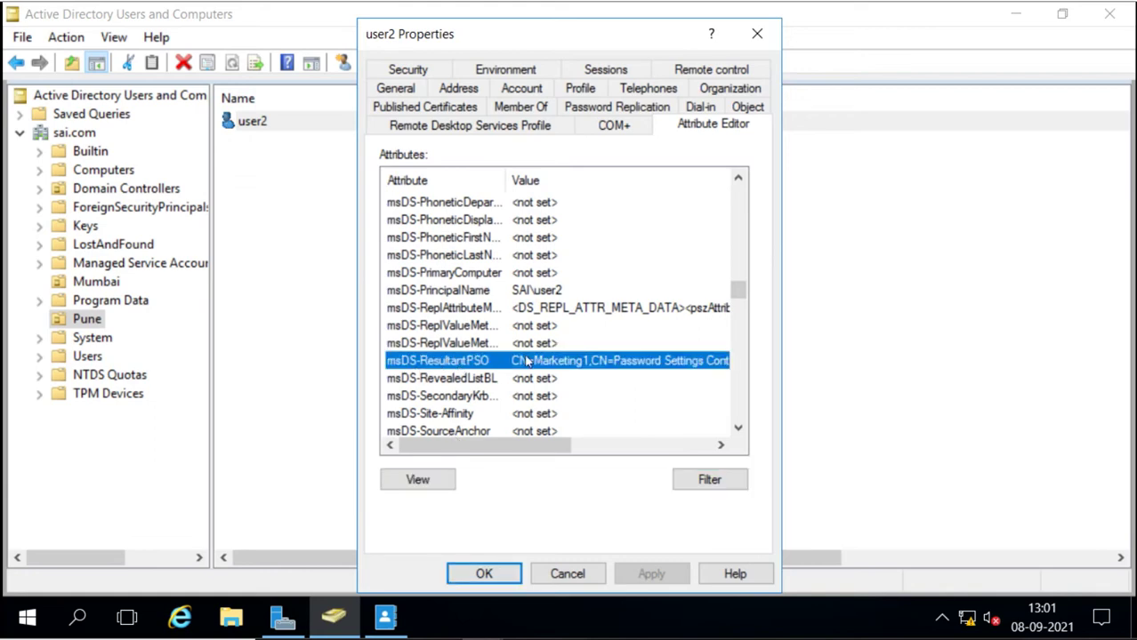
left_click_drag(525, 451, 565, 452)
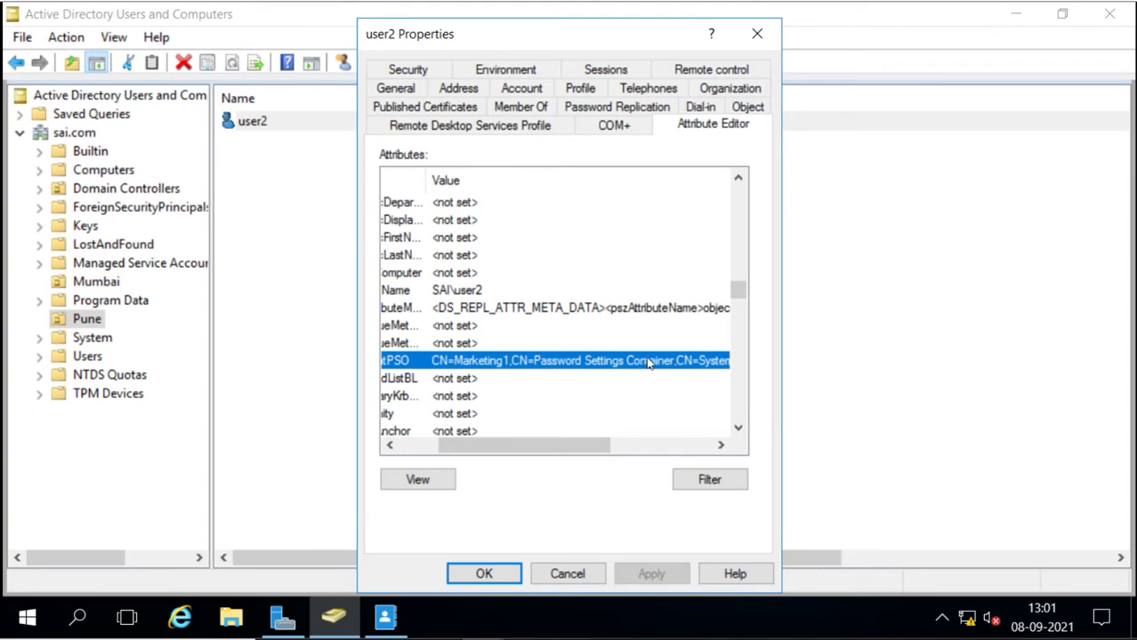
left_click_drag(580, 446, 649, 450)
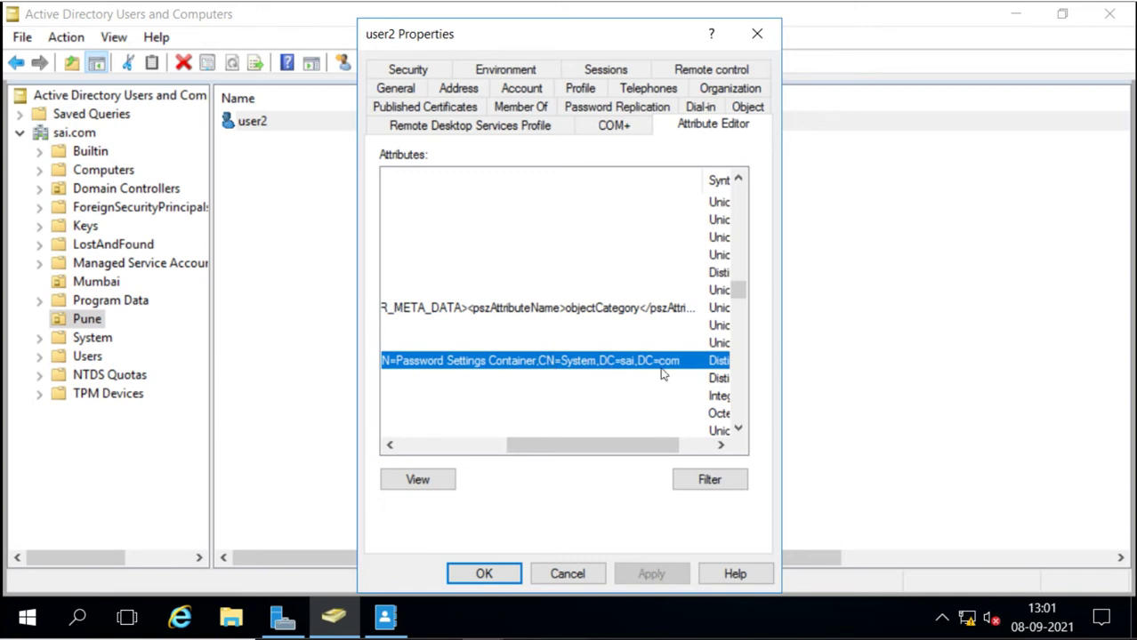
left_click_drag(635, 454, 683, 453)
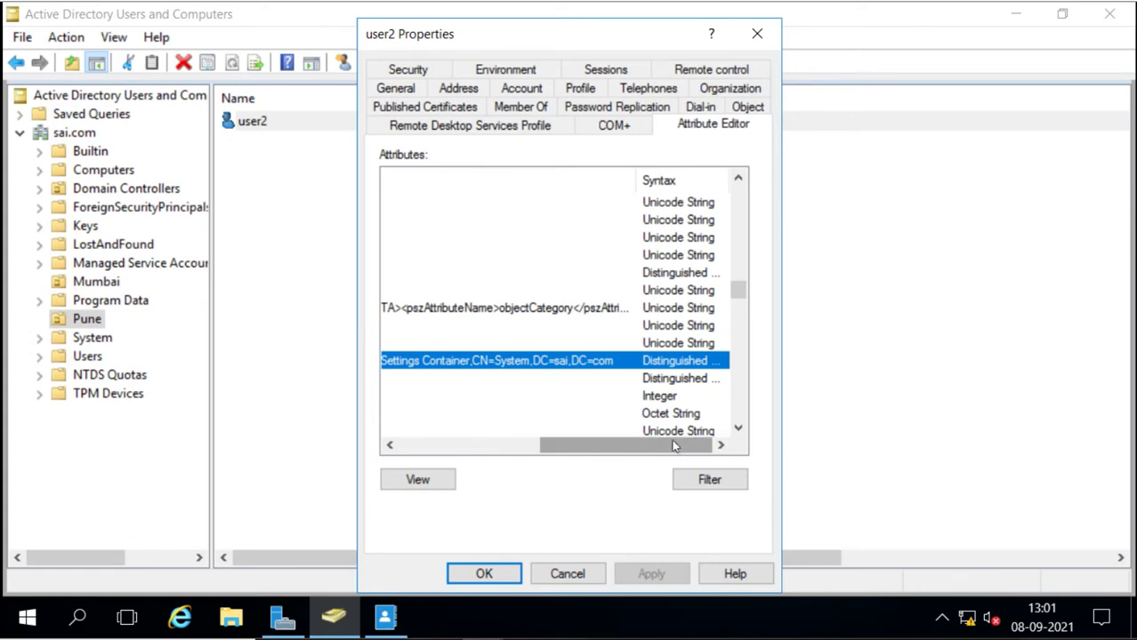
left_click_drag(685, 454, 510, 447)
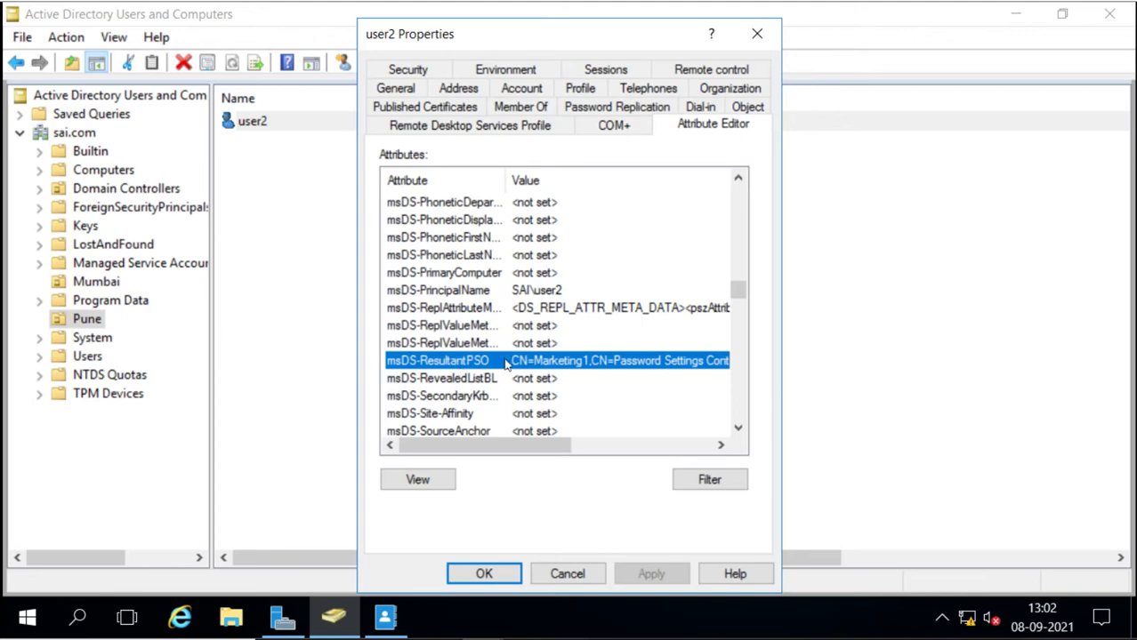
left_click(573, 579)
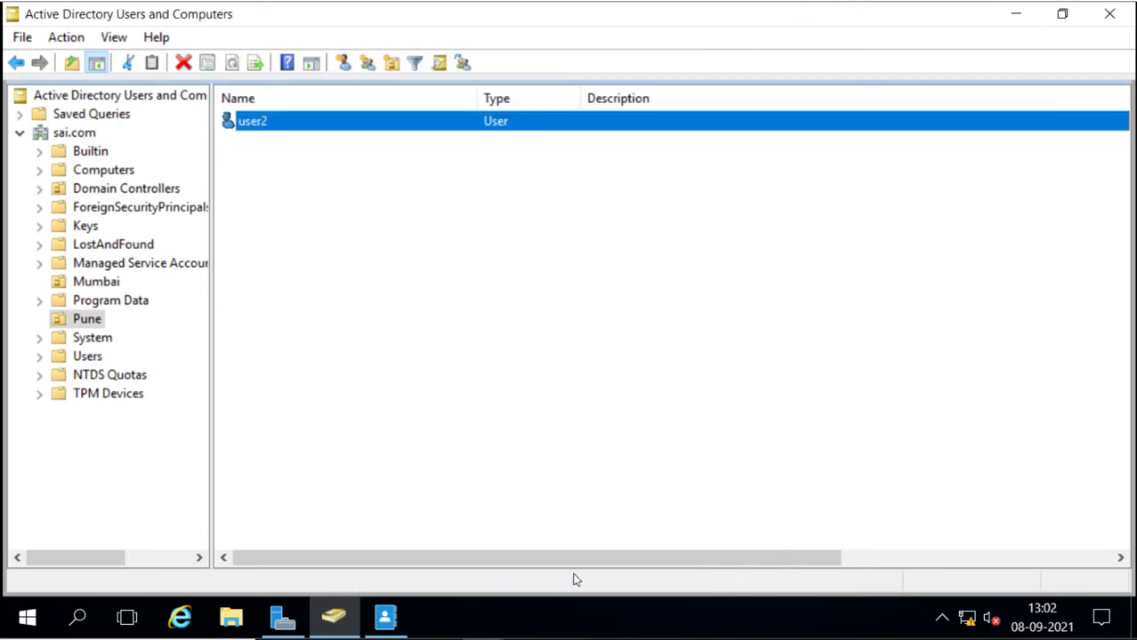
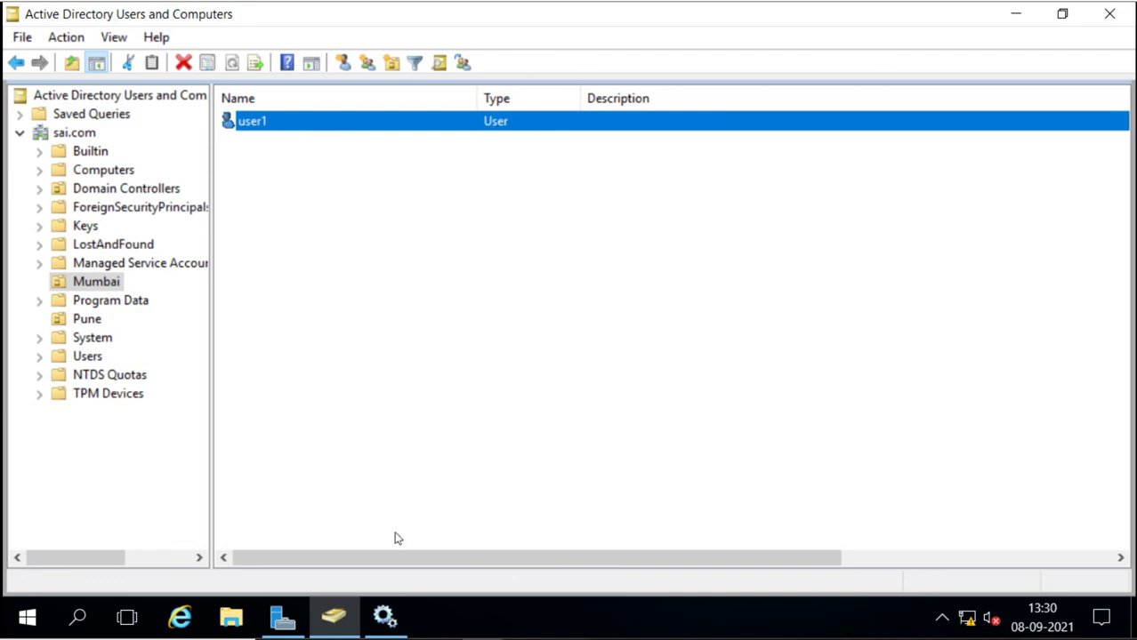
Set the Data Sharing Service to log on as the domain account user1.
left_click(384, 616)
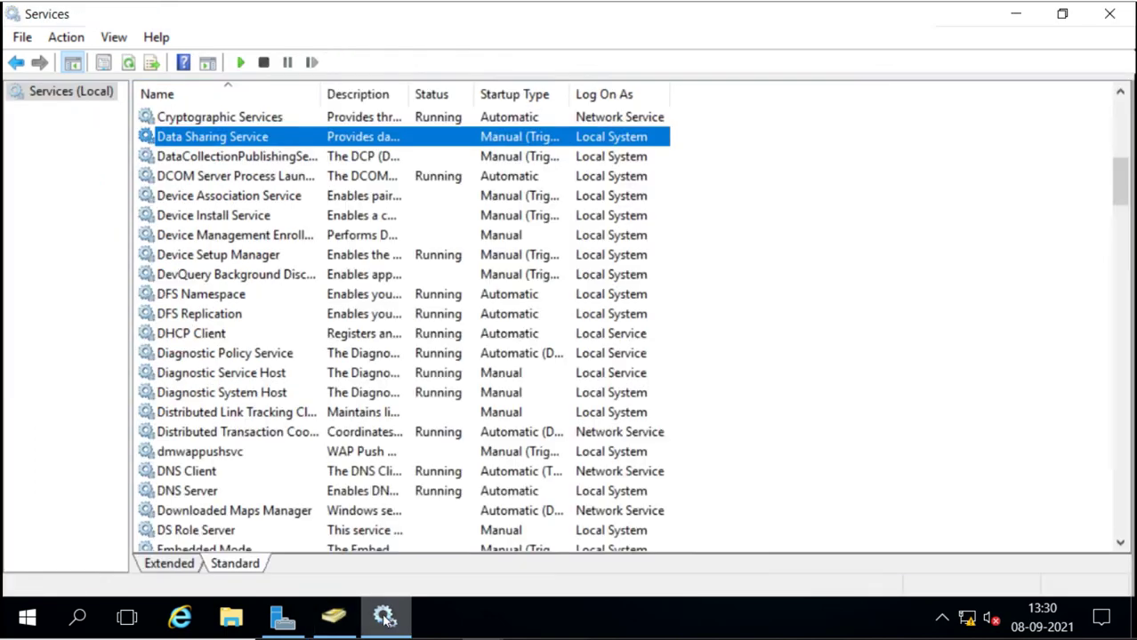
right_click(219, 146)
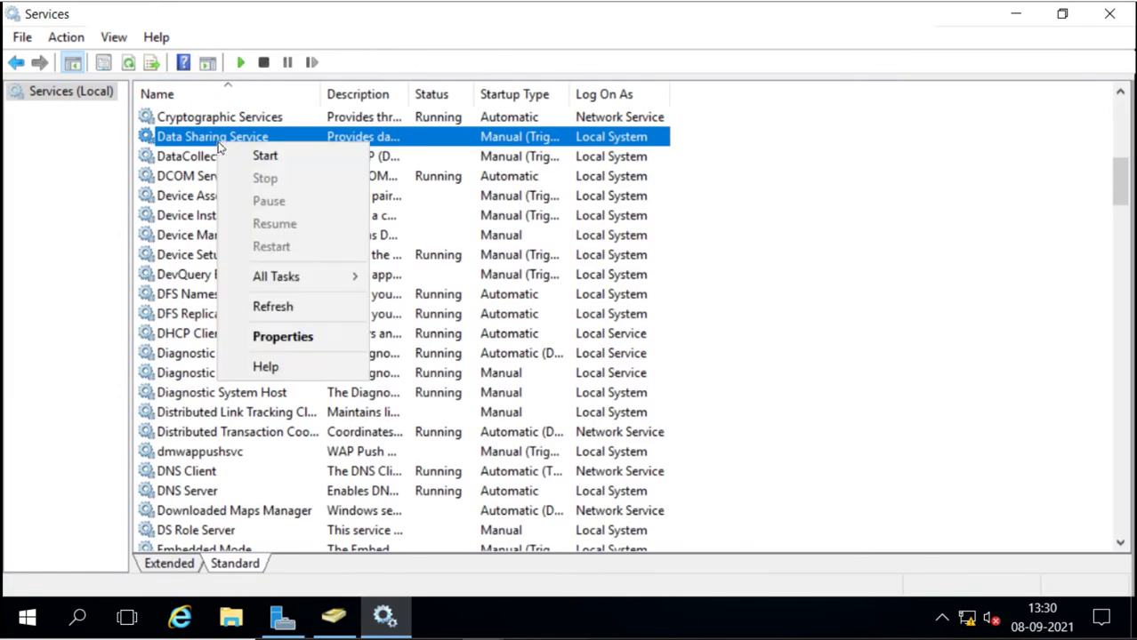
left_click(282, 336)
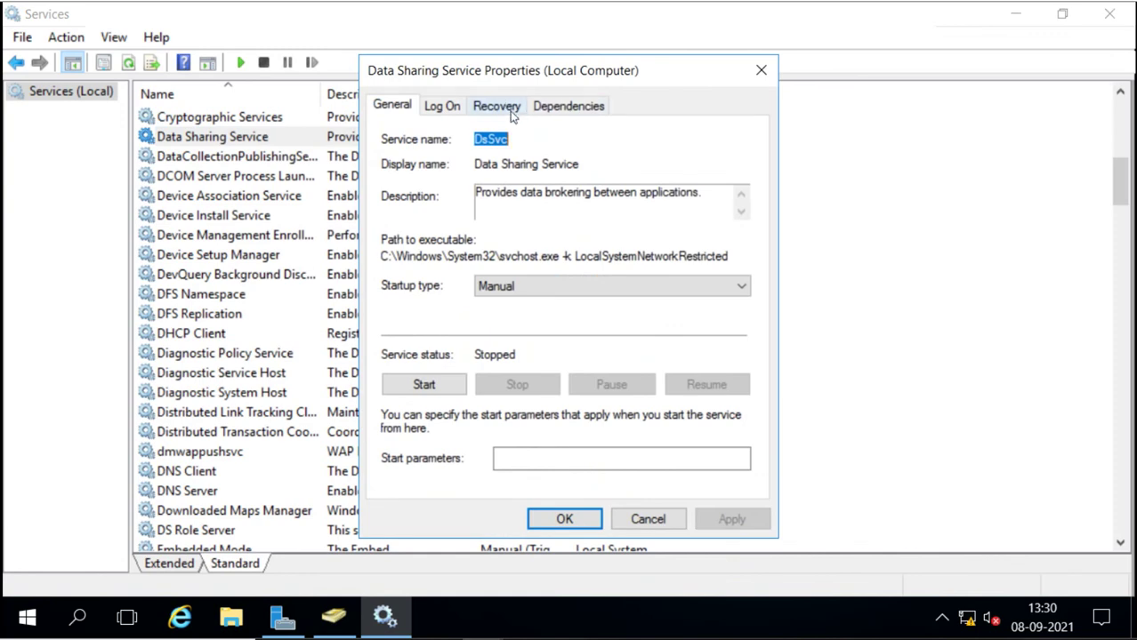
left_click(450, 108)
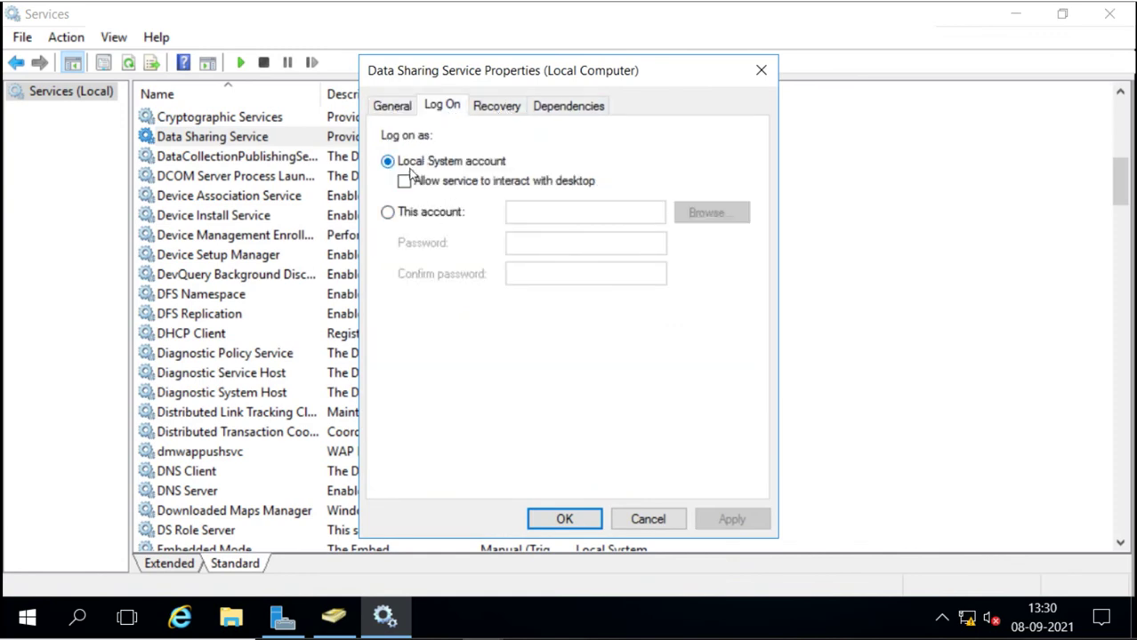
left_click(388, 212)
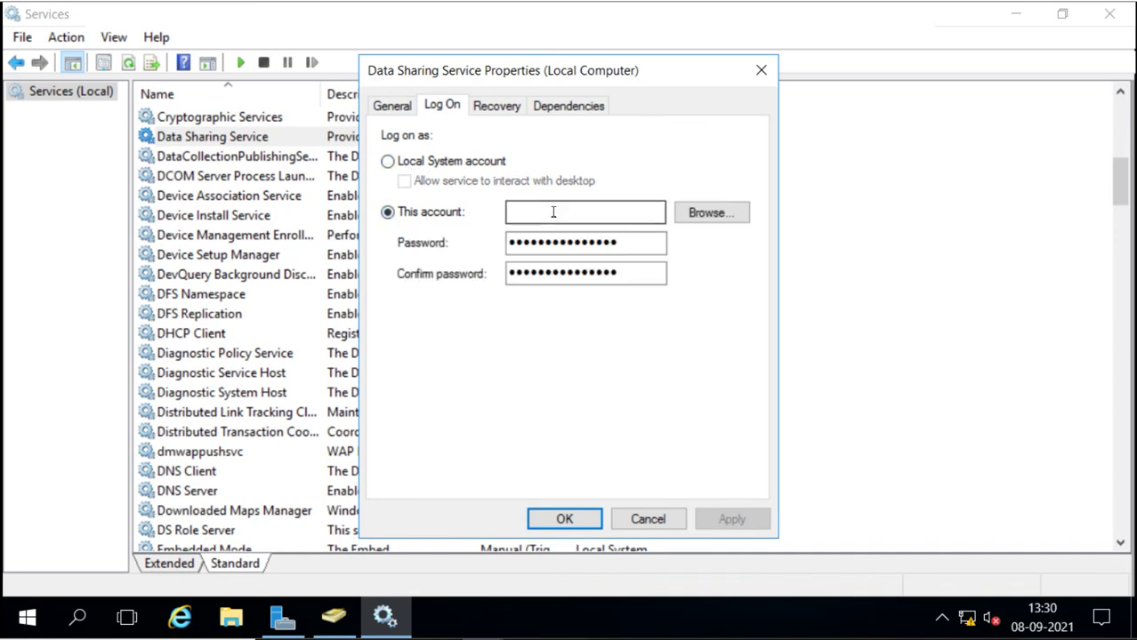
left_click(725, 214)
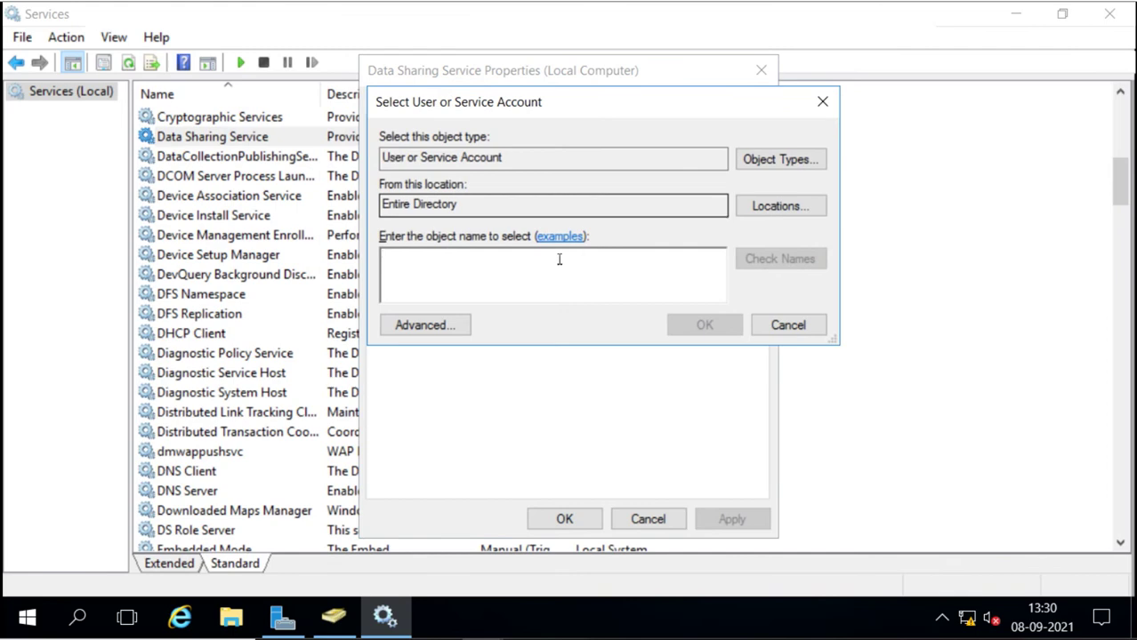
type("user1")
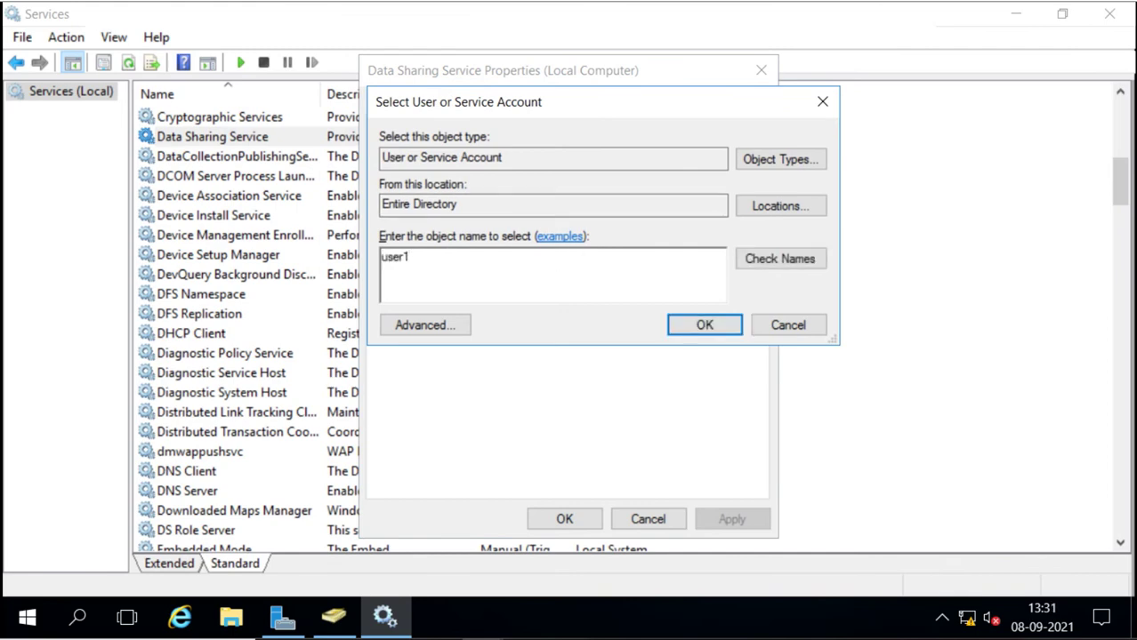
left_click(799, 257)
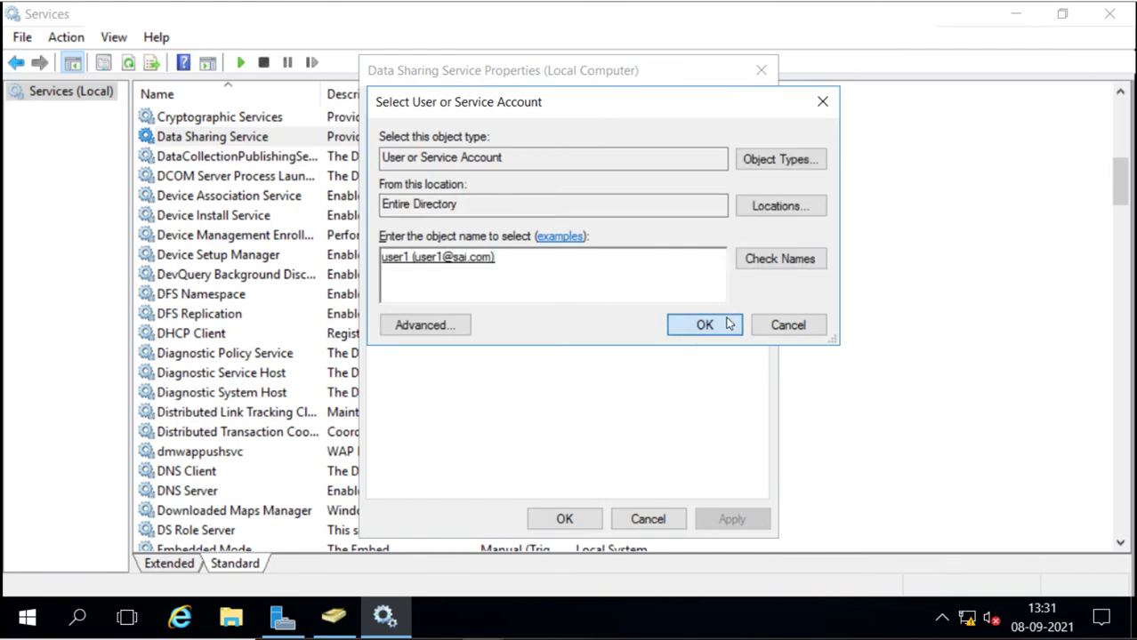
left_click(726, 325)
Enter and confirm the account password, save, and acknowledge the Log On As A Service grant.
left_click(650, 237)
key("BackSpace")
key("BackSpace")
key("BackSpace")
key("BackSpace")
key("BackSpace")
key("BackSpace")
key("BackSpace")
key("BackSpace")
key("BackSpace")
key("BackSpace")
key("BackSpace")
key("BackSpace")
key("BackSpace")
key("BackSpace")
key("BackSpace")
key("Tab")
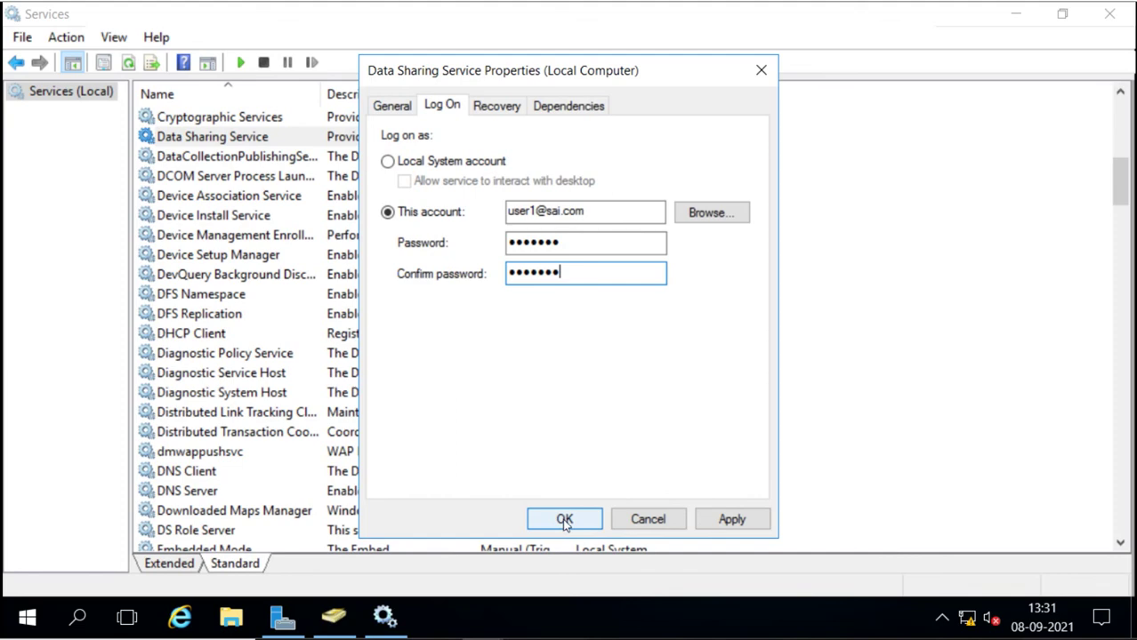
left_click(564, 523)
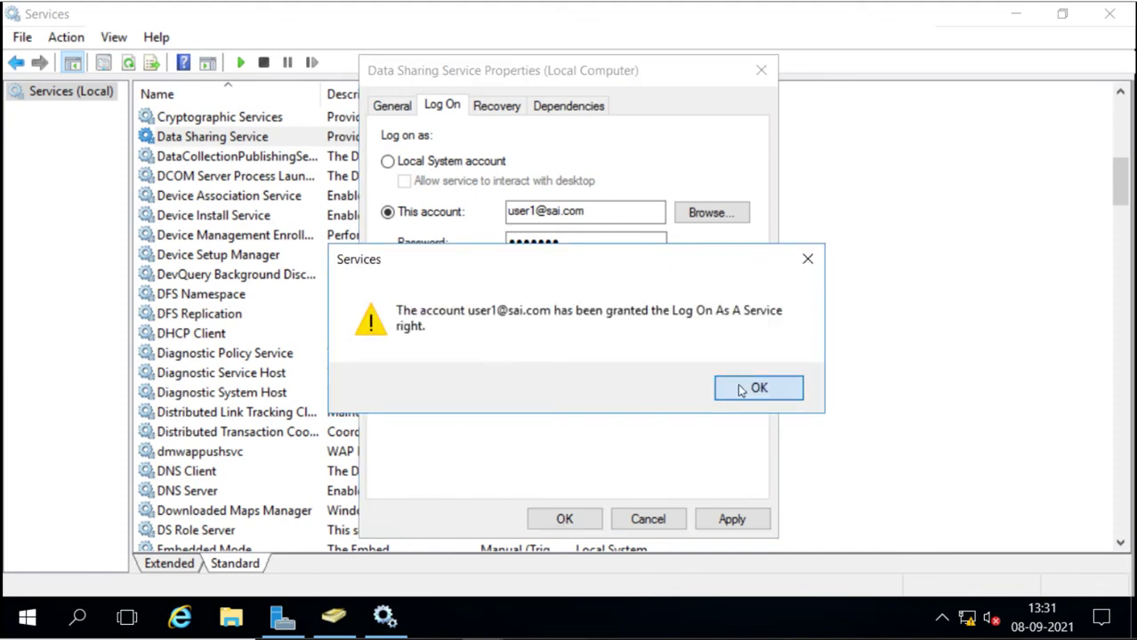
left_click(737, 389)
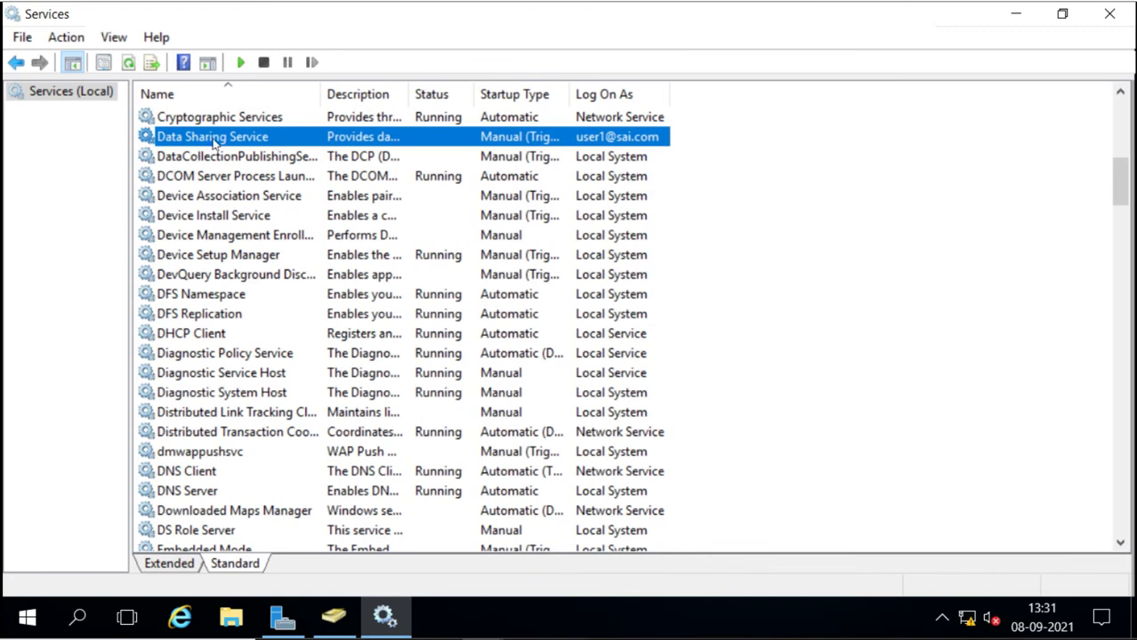
Switch the Data Sharing Service's log-on back to the Local System account.
double_click(213, 138)
left_click(442, 106)
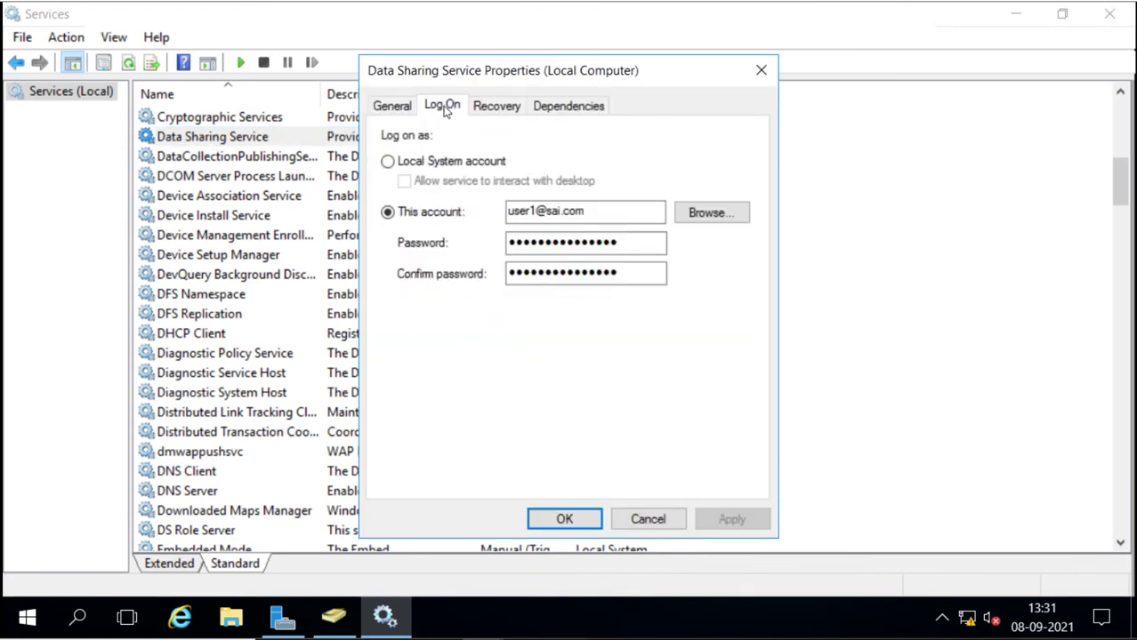
left_click(538, 249)
left_click(389, 164)
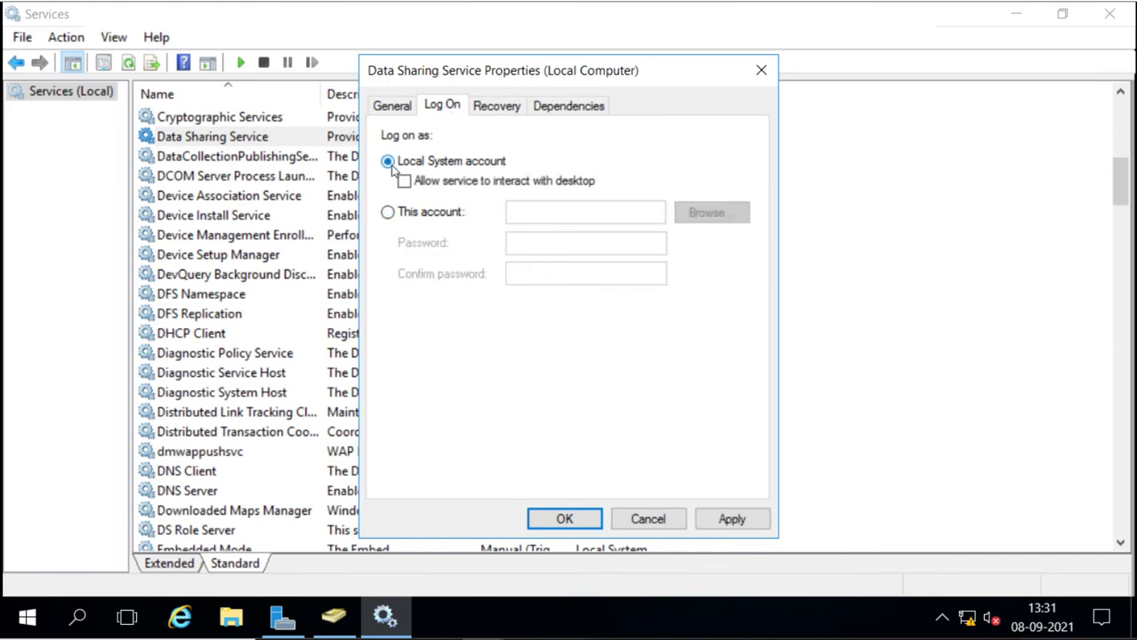
left_click(566, 520)
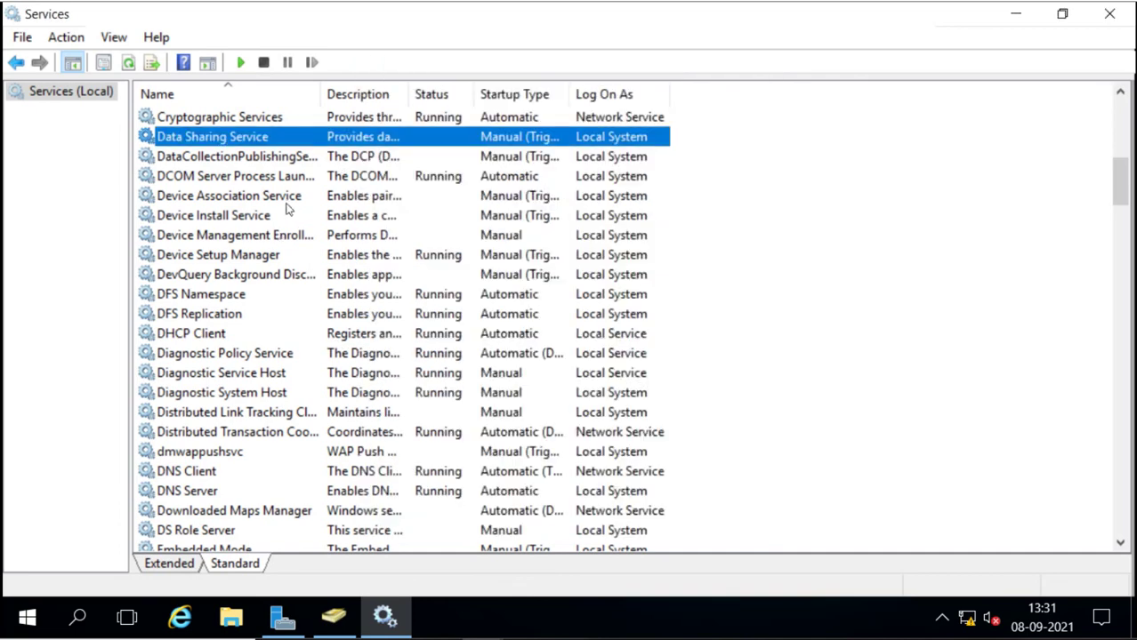
Turn off Advanced Features and view the empty Managed Service Accounts container with a wider tree pane.
left_click(335, 620)
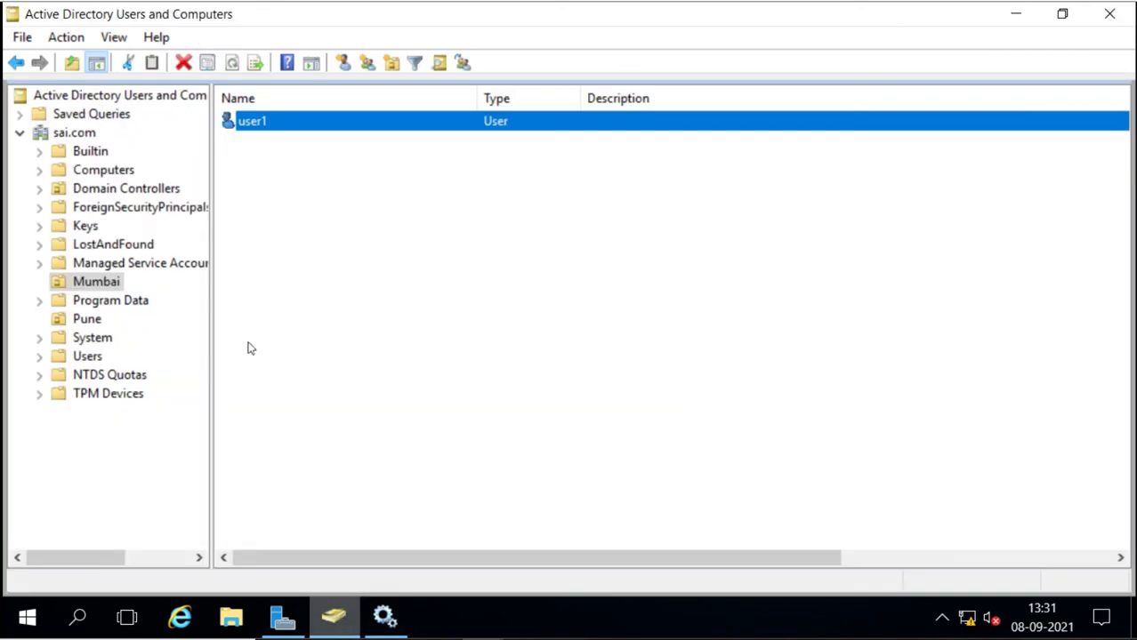
left_click(108, 37)
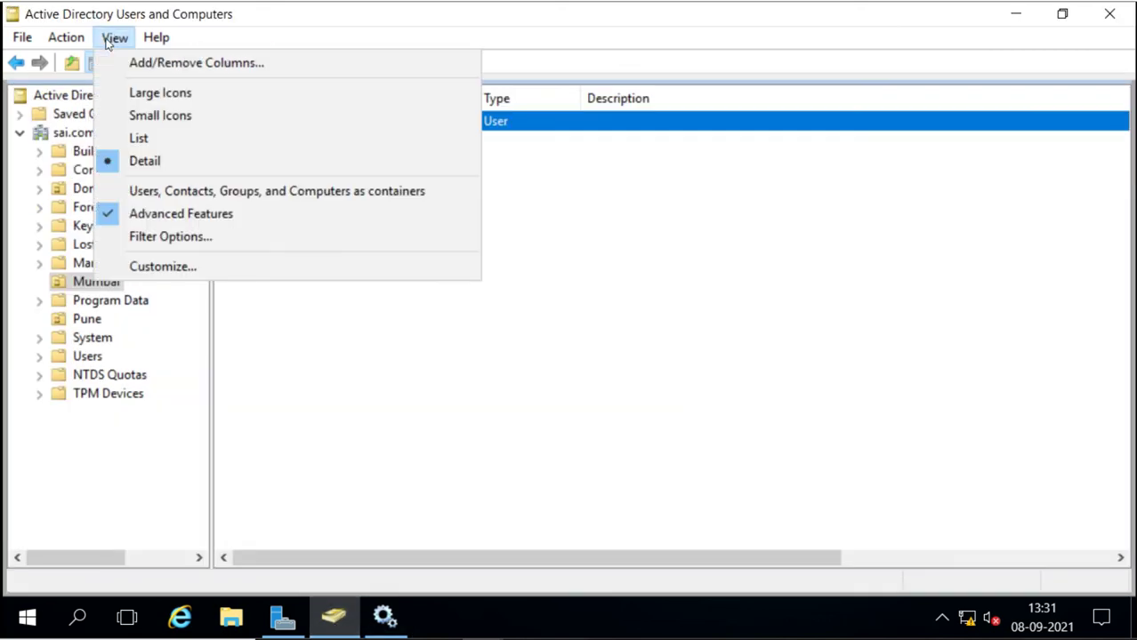
left_click(143, 214)
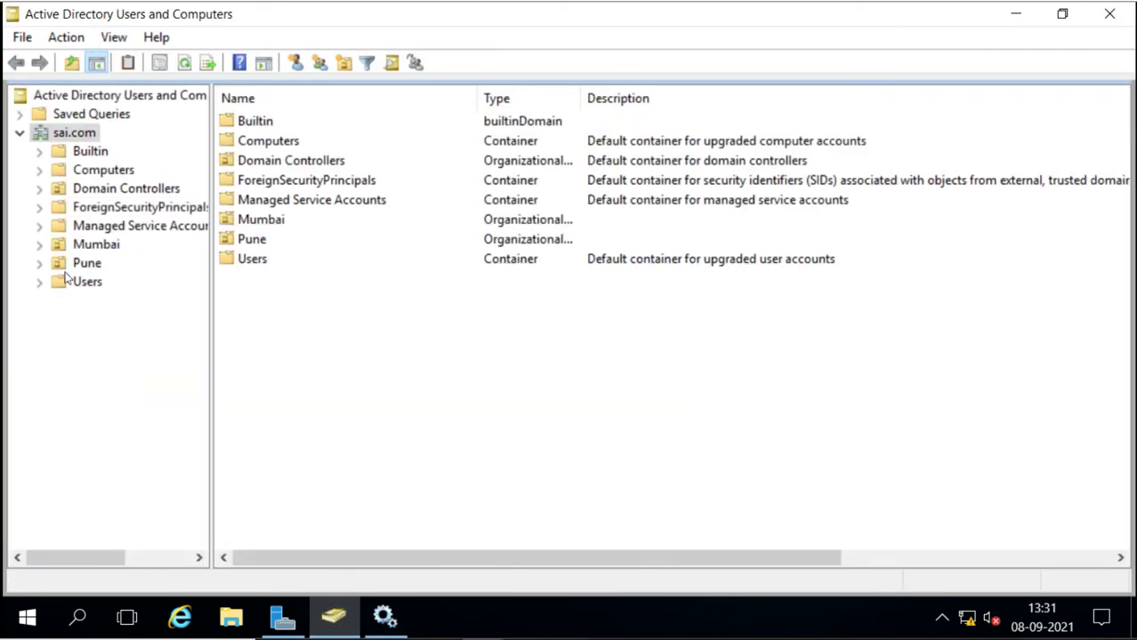
left_click(122, 226)
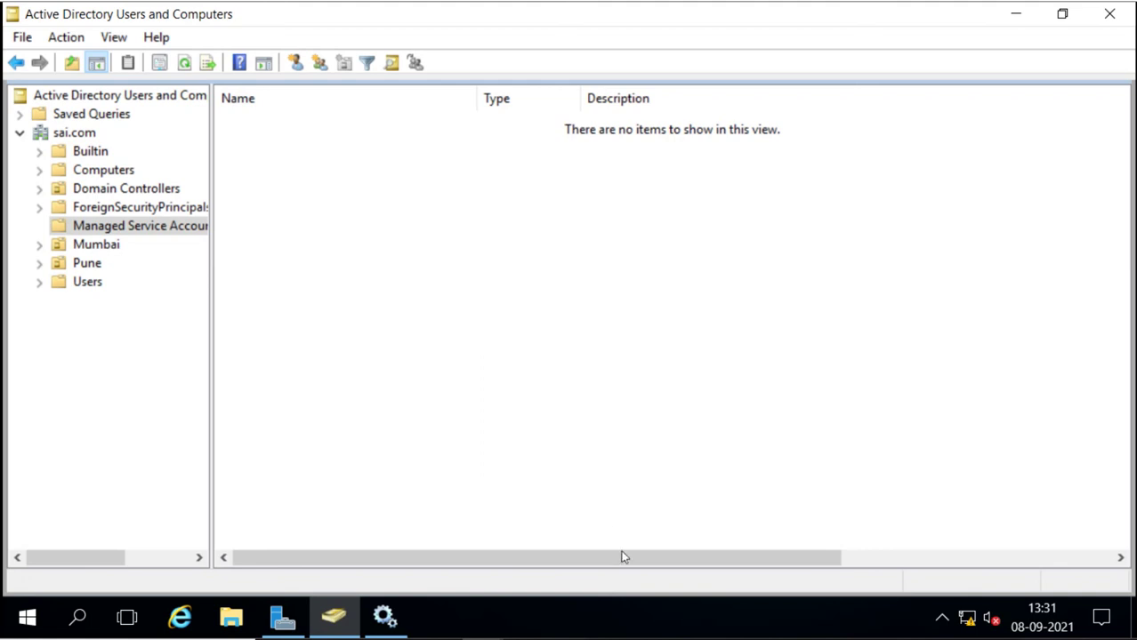
left_click_drag(210, 355, 248, 356)
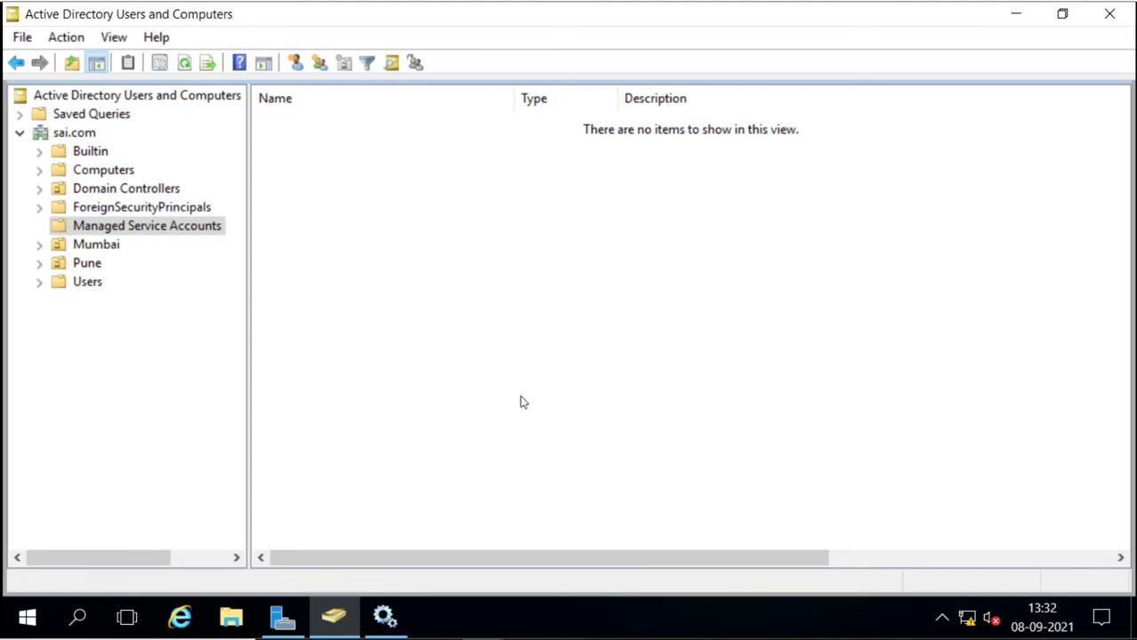
left_click(27, 617)
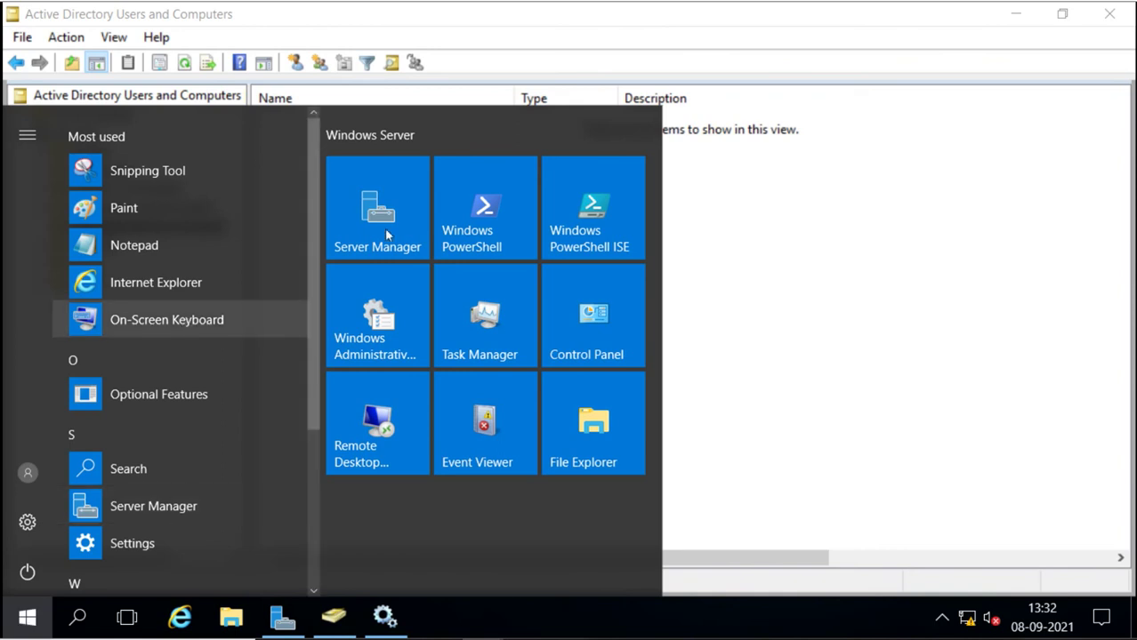
Launch Windows PowerShell as administrator and maximize the console.
right_click(471, 230)
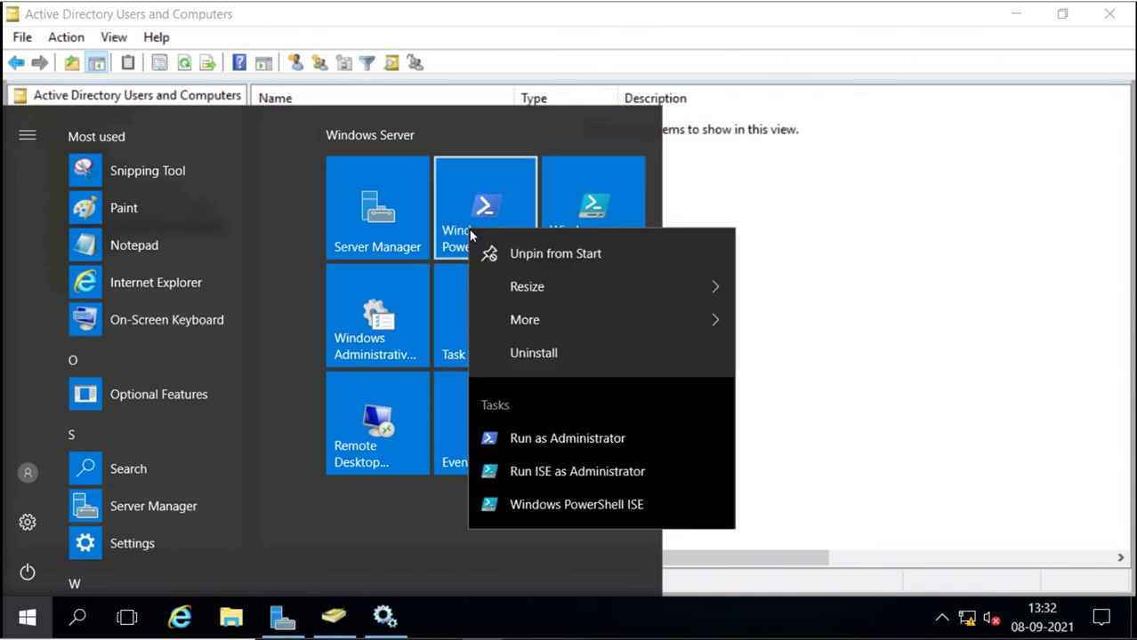
left_click(606, 438)
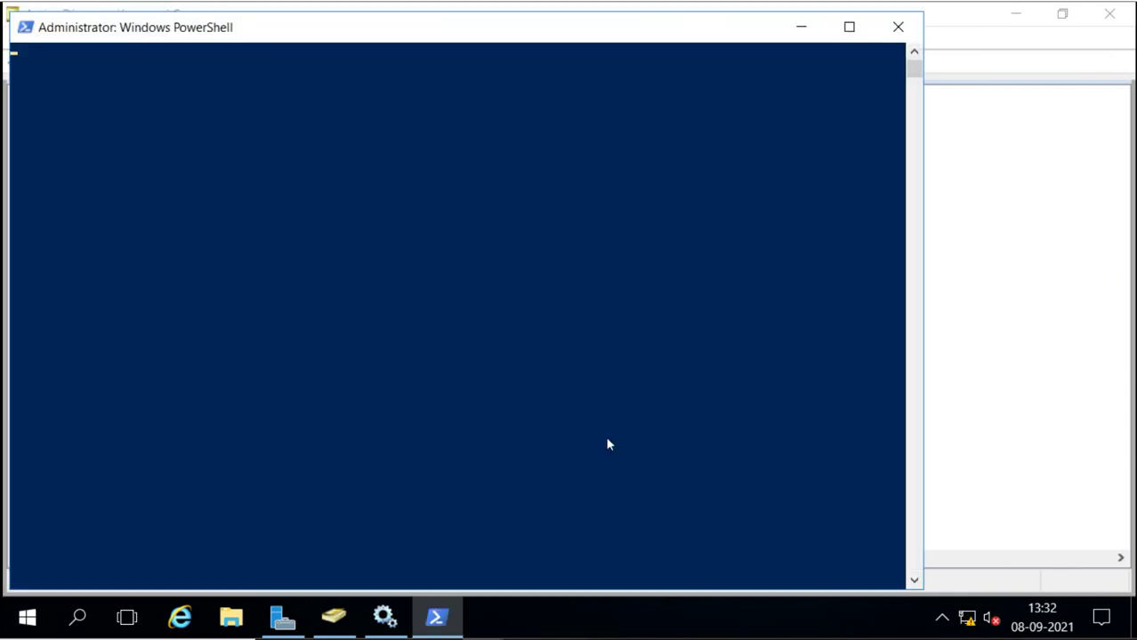
left_click(848, 27)
left_click(603, 223)
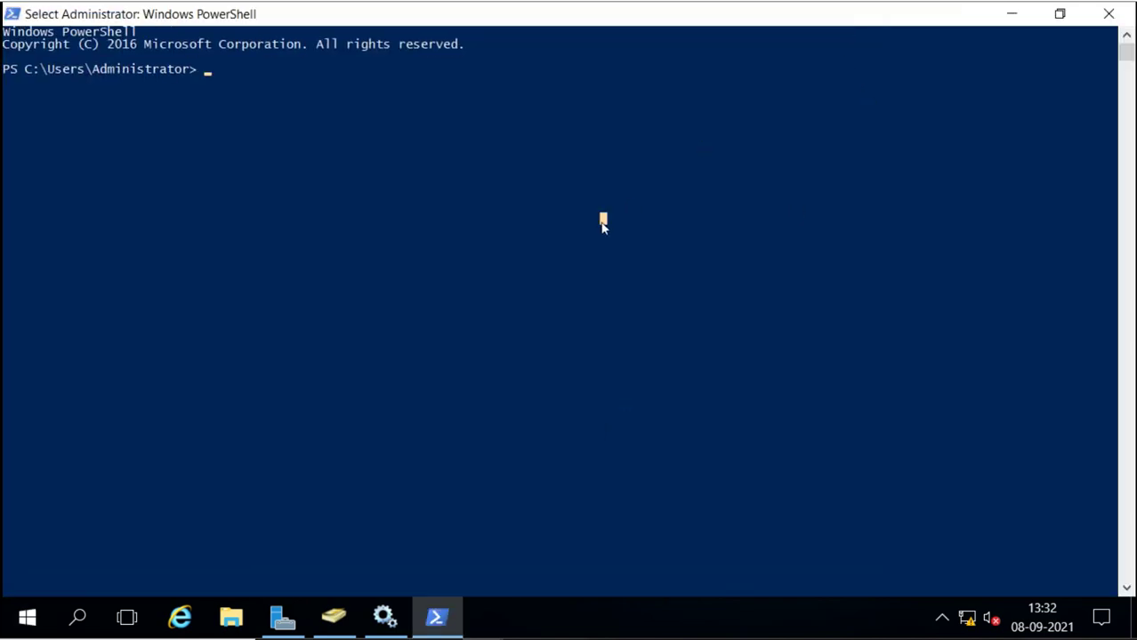
Type Add-KdsRootKey and tab-complete its parameter to -EffectiveImmediately.
type("ad")
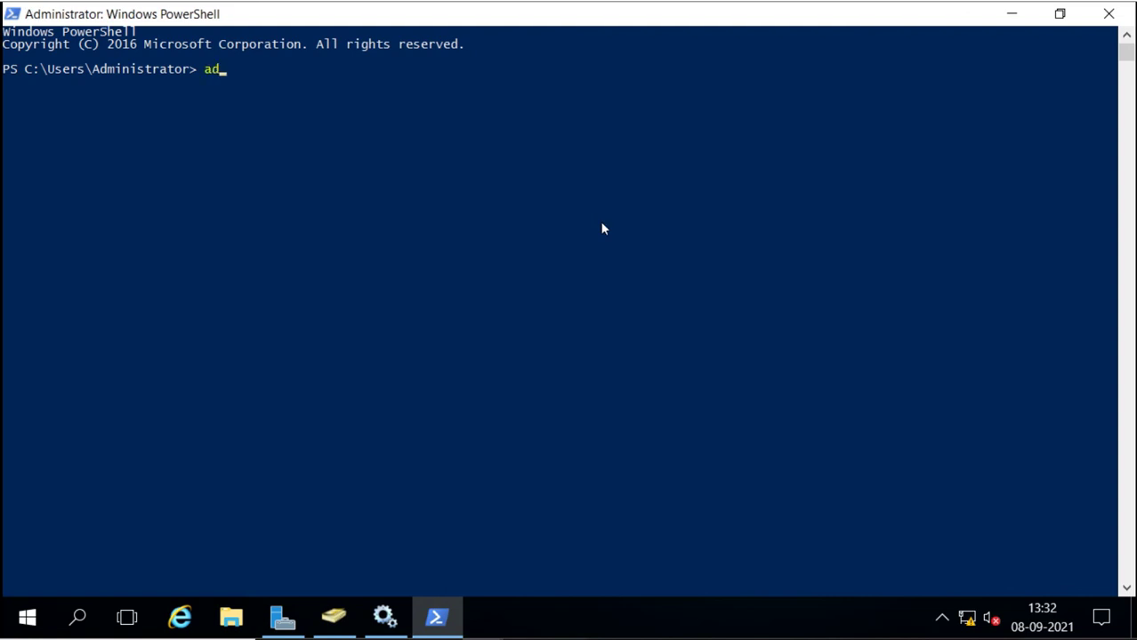
type("d-kdsro")
key("Tab")
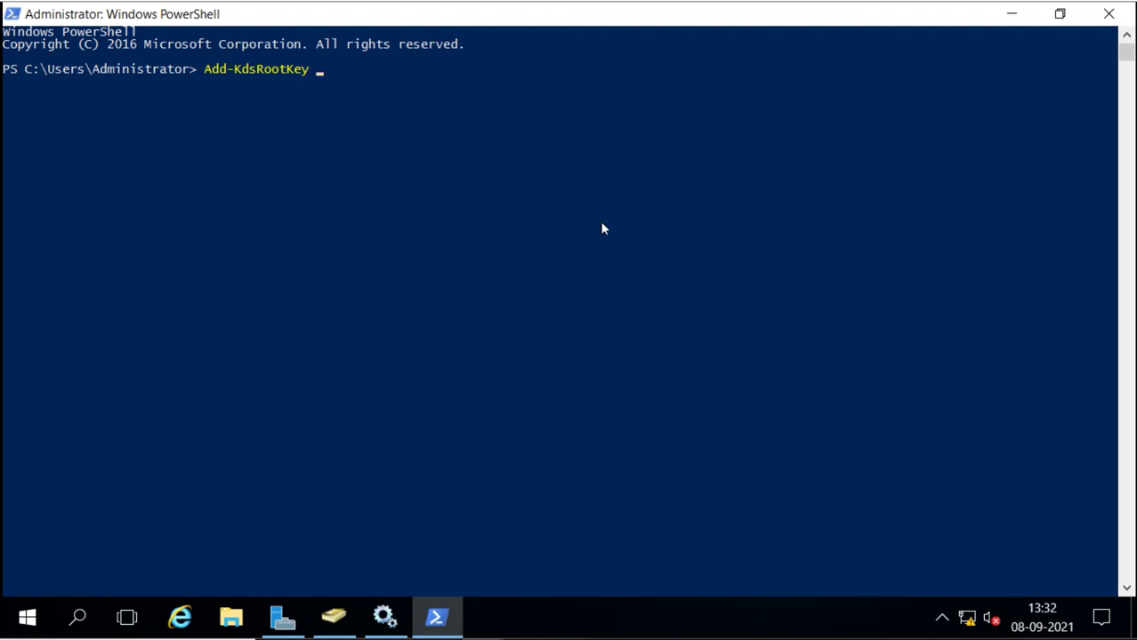
type("-")
key("Tab")
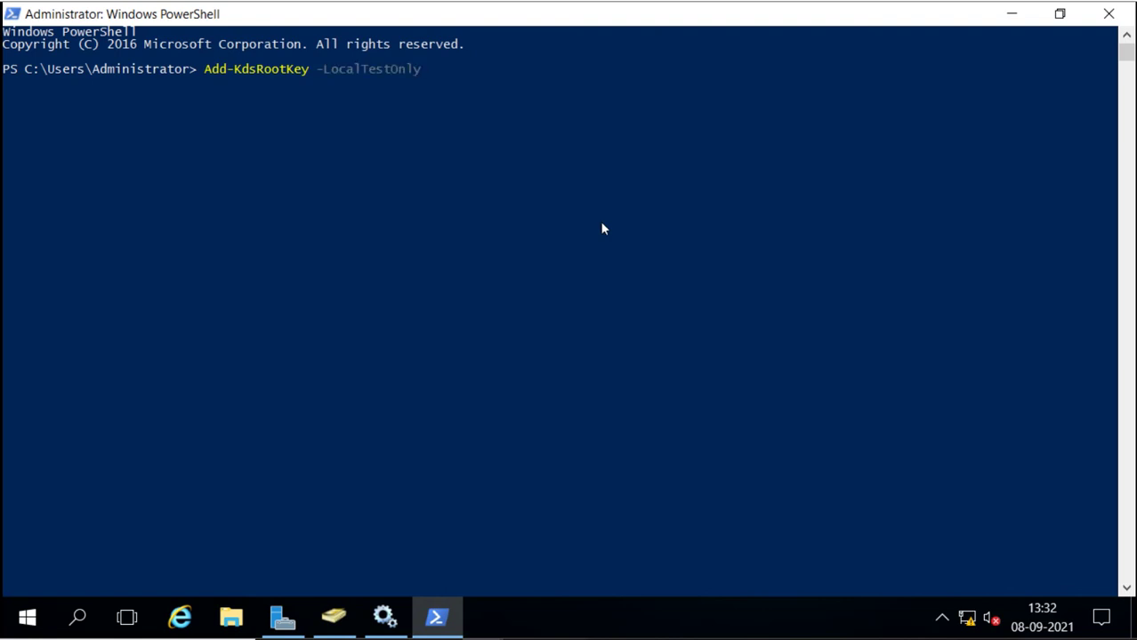
key("Tab")
key("Tab")
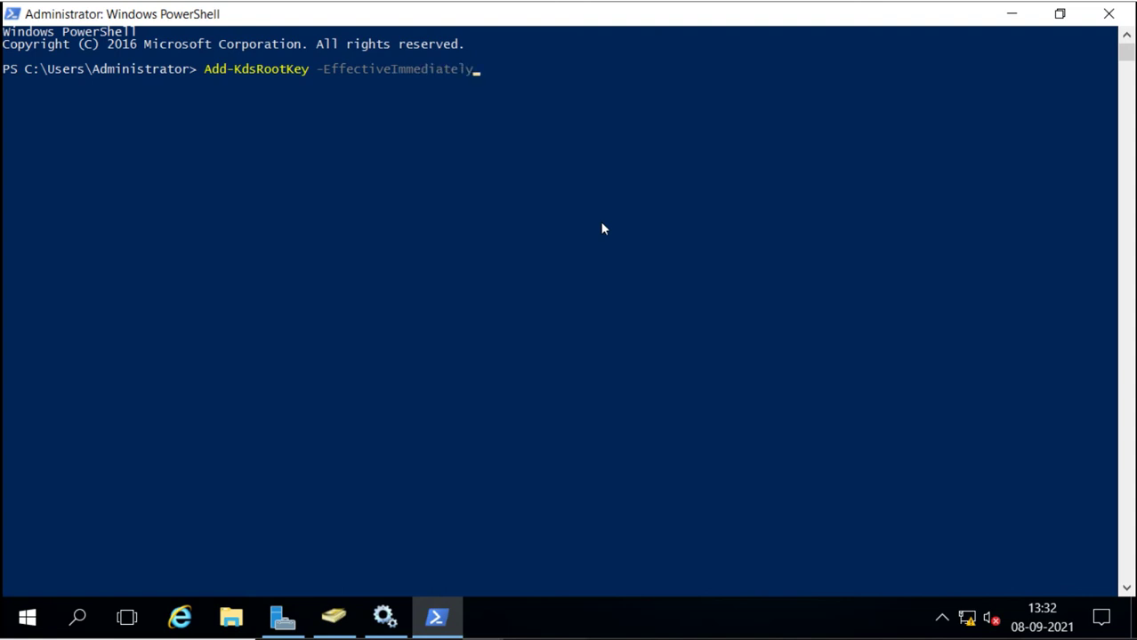
key("Tab")
key("Tab")
key("Tab")
key("Tab")
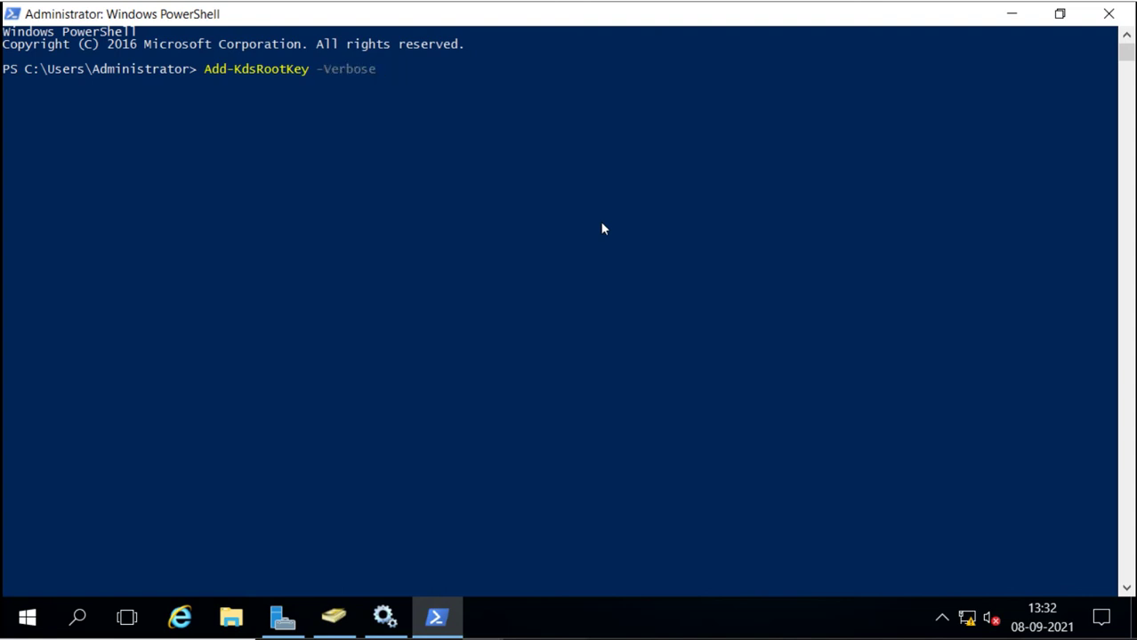
key("Tab")
key("Tab")
key("Tab")
key("Tab")
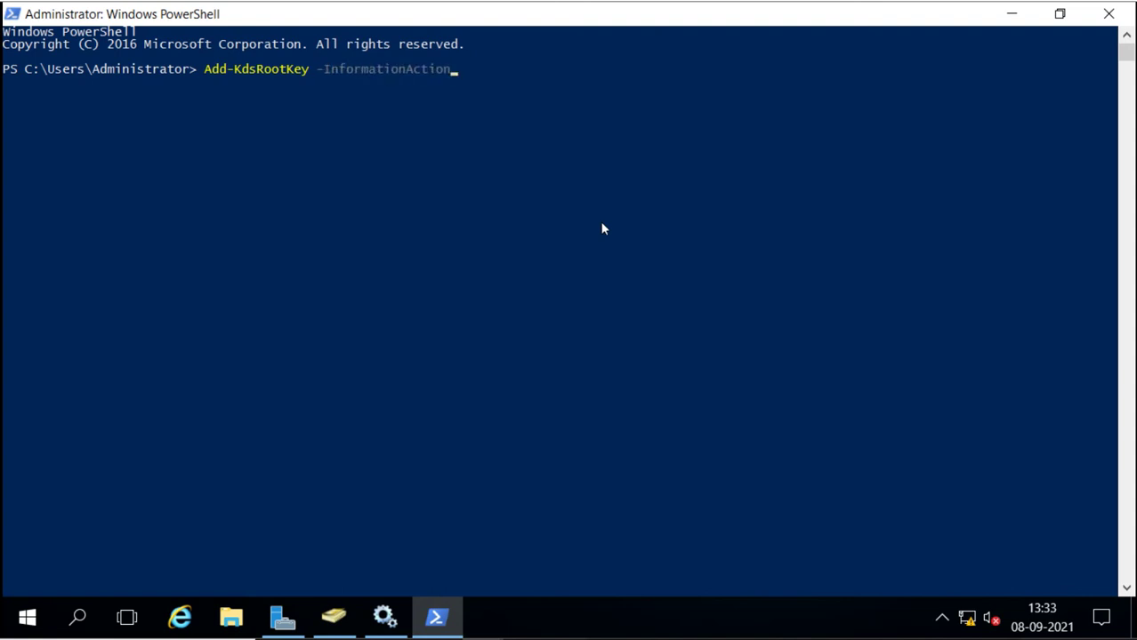
key("Tab")
key("Tab")
key("Tab")
key("Tab")
key("Tab")
key("Tab")
key("Tab")
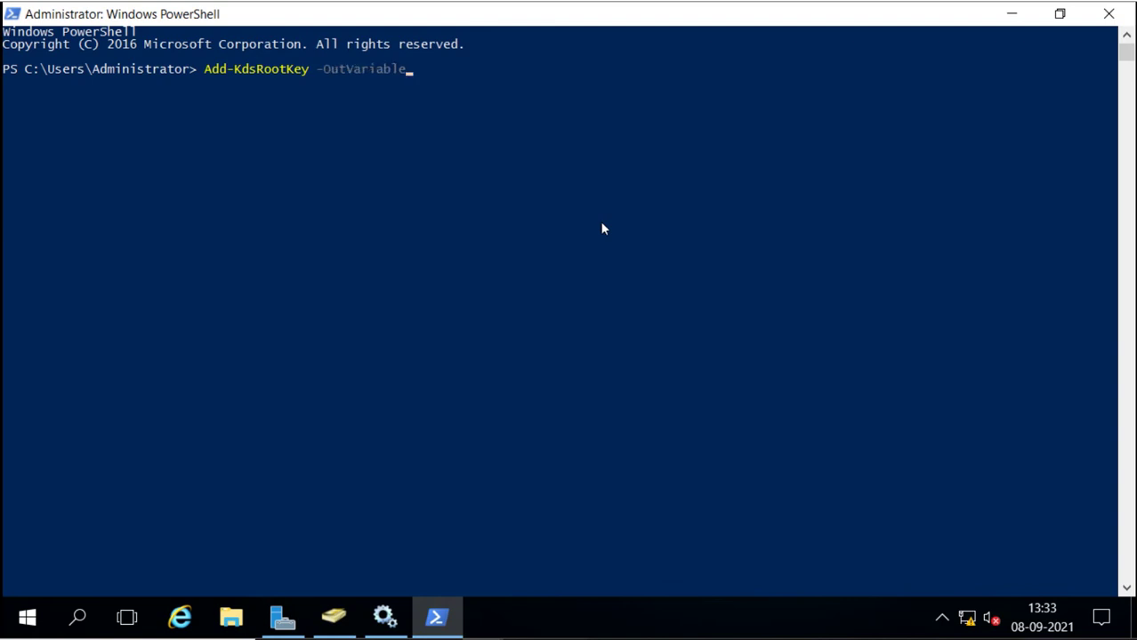
key("Tab")
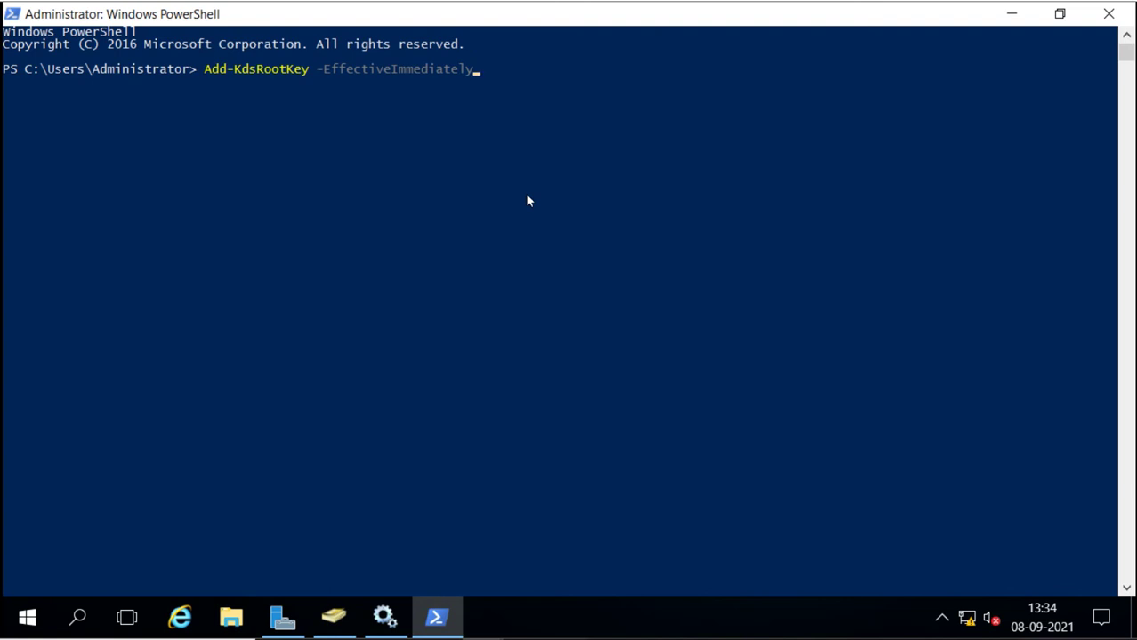
Run Add-KdsRootKey -EffectiveTime ((Get-Date).AddHours(-10)) to create the root key.
key("BackSpace")
key("BackSpace")
key("BackSpace")
key("BackSpace")
key("BackSpace")
key("BackSpace")
key("BackSpace")
key("BackSpace")
key("BackSpace")
key("BackSpace")
key("BackSpace")
key("BackSpace")
type("eTime")
type("((get-da")
key("Tab")
key("BackSpace")
key("BackSpace")
key("BackSpace")
key("BackSpace")
key("BackSpace")
key("BackSpace")
key("BackSpace")
key("BackSpace")
key("BackSpace")
key("BackSpace")
key("BackSpace")
key("BackSpace")
key("BackSpace")
key("BackSpace")
key("BackSpace")
key("BackSpace")
key("BackSpace")
key("BackSpace")
key("BackSpace")
key("BackSpace")
key("BackSpace")
key("BackSpace")
key("BackSpace")
type("ate")
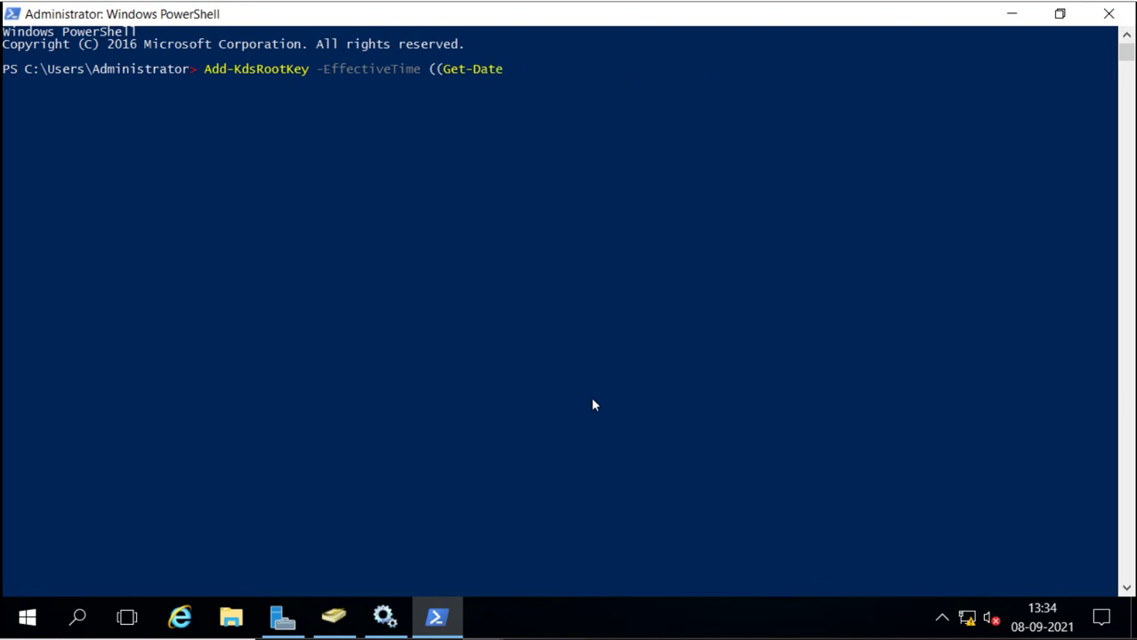
type(")")
type(".Add(")
key("Tab")
key("Tab")
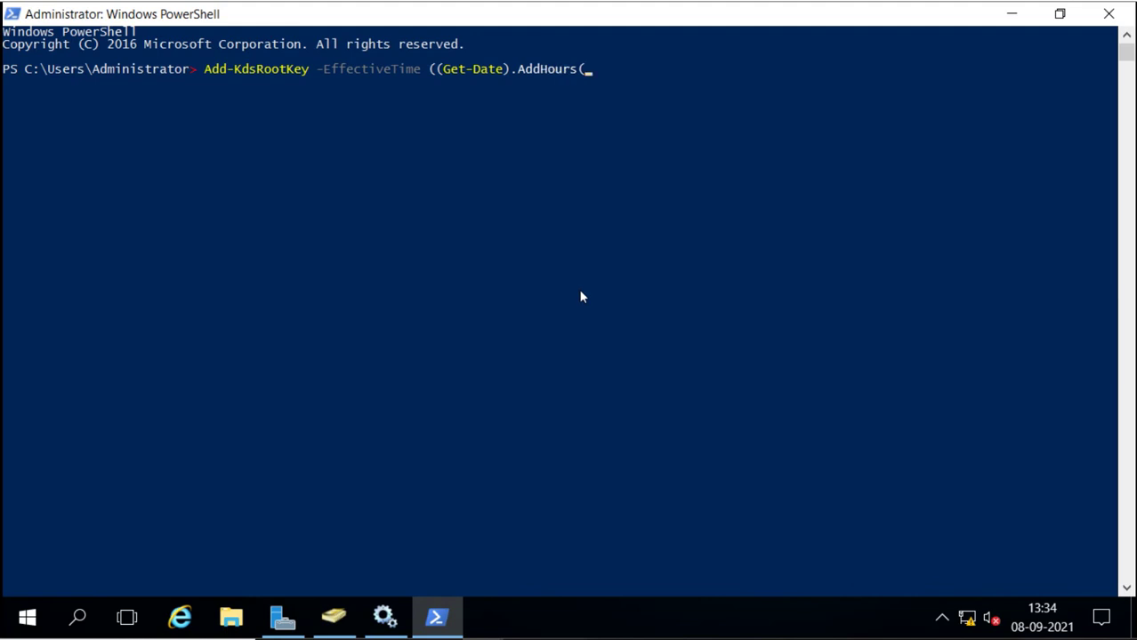
type("-10)")
type(")")
key("Return")
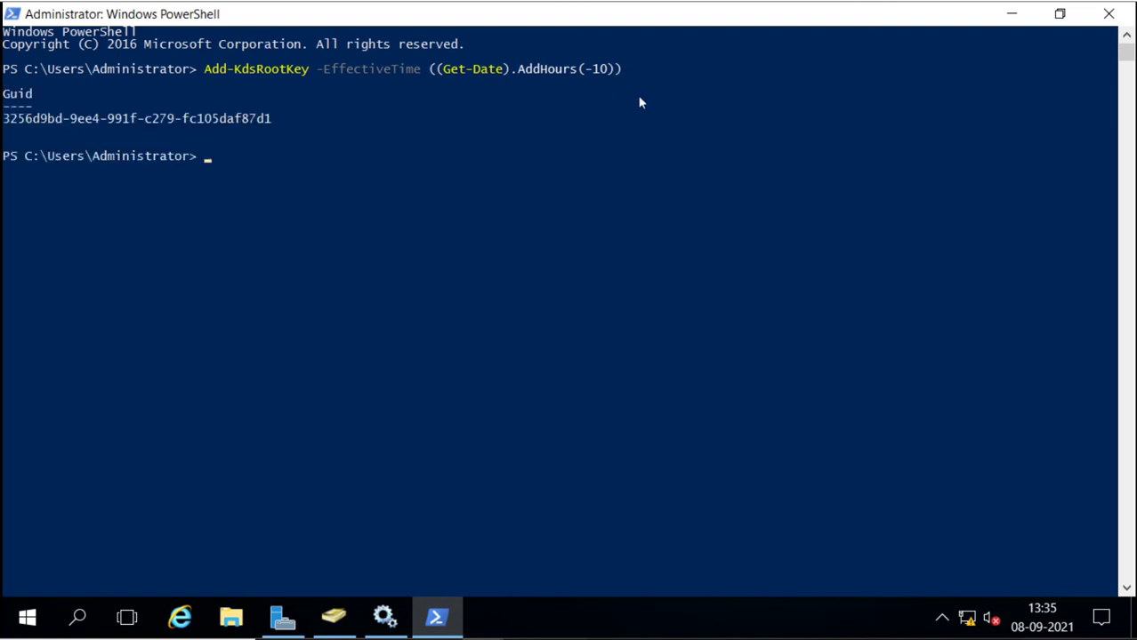
Select the returned root key Guid, then clear the selection and return to the prompt.
left_click(14, 116)
left_click_drag(13, 118, 269, 124)
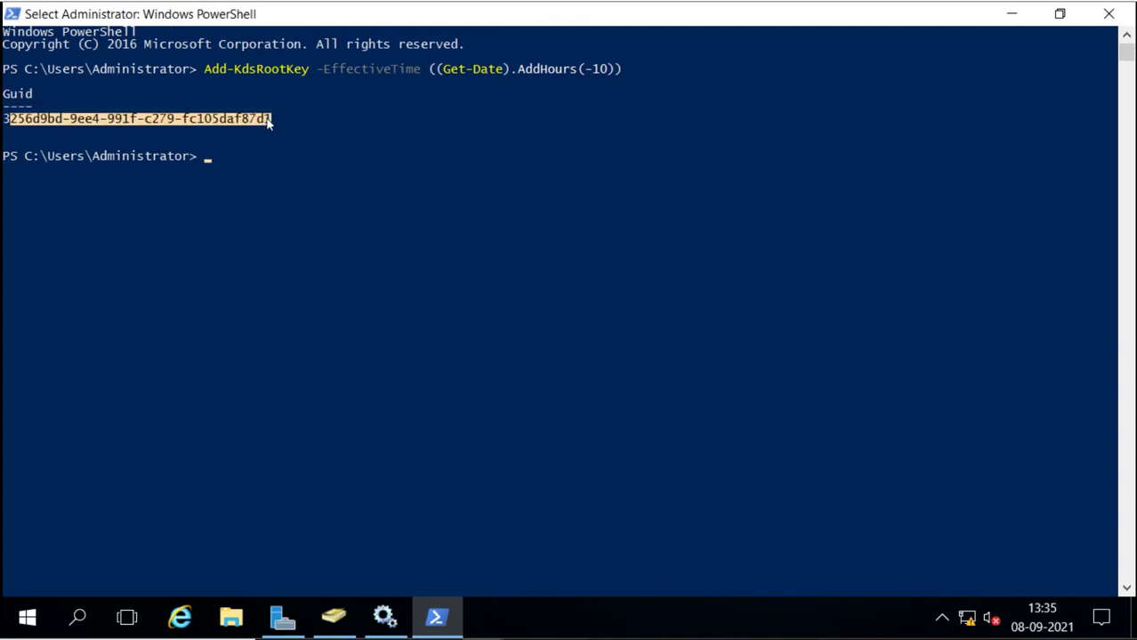
left_click(269, 124)
left_click(297, 182)
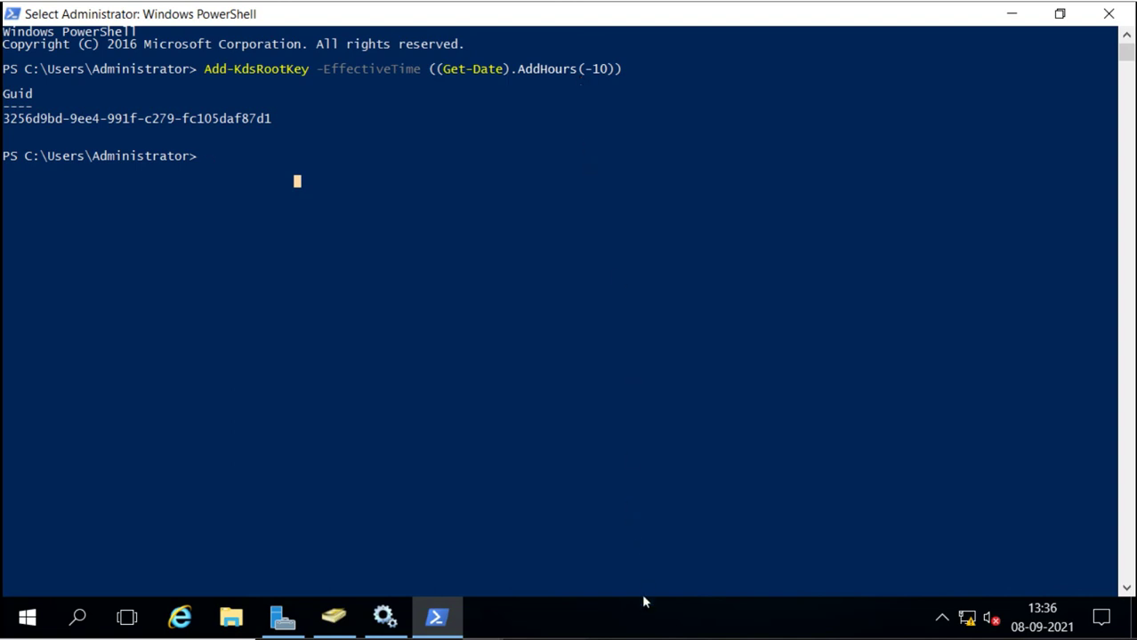
left_click(505, 367)
Type New-ADServiceAccount sms and tab-complete the -DNSHostName parameter.
type("new-adse")
key("Tab")
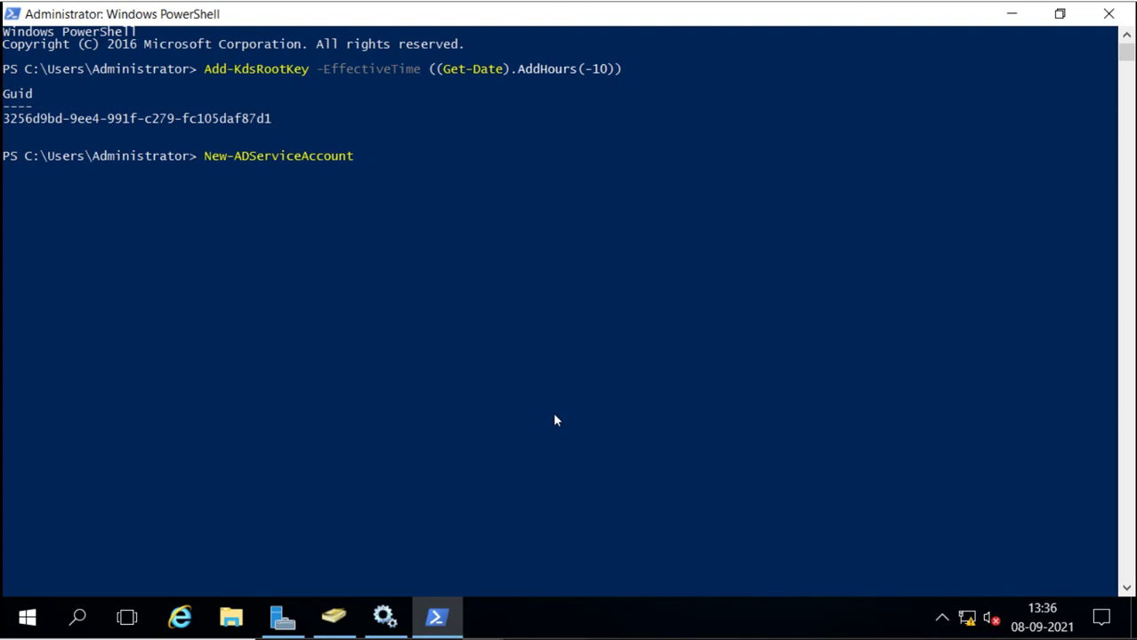
type("sms ")
type("-")
type("WhatIf")
key("Tab")
key("Tab")
key("Tab")
key("Tab")
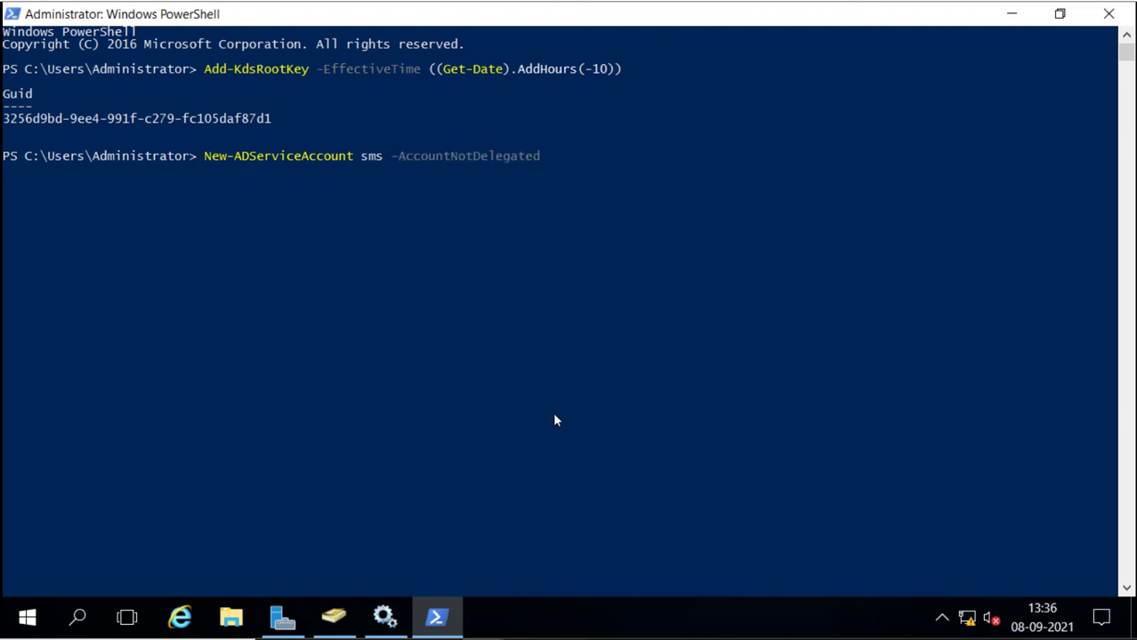
key("Tab")
key("BackSpace")
key("BackSpace")
key("BackSpace")
key("BackSpace")
key("BackSpace")
key("BackSpace")
key("BackSpace")
key("BackSpace")
key("BackSpace")
key("BackSpace")
key("BackSpace")
key("BackSpace")
key("BackSpace")
key("BackSpace")
key("BackSpace")
key("BackSpace")
key("BackSpace")
key("BackSpace")
key("BackSpace")
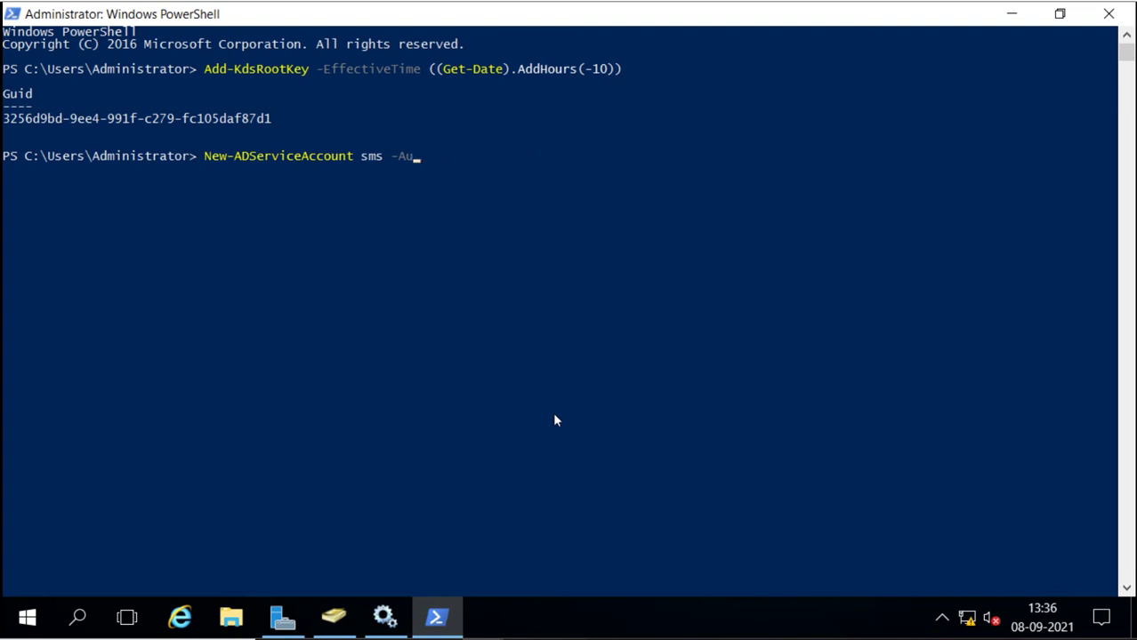
key("BackSpace")
type("dnh")
key("BackSpace")
key("BackSpace")
type("ns")
key("Tab")
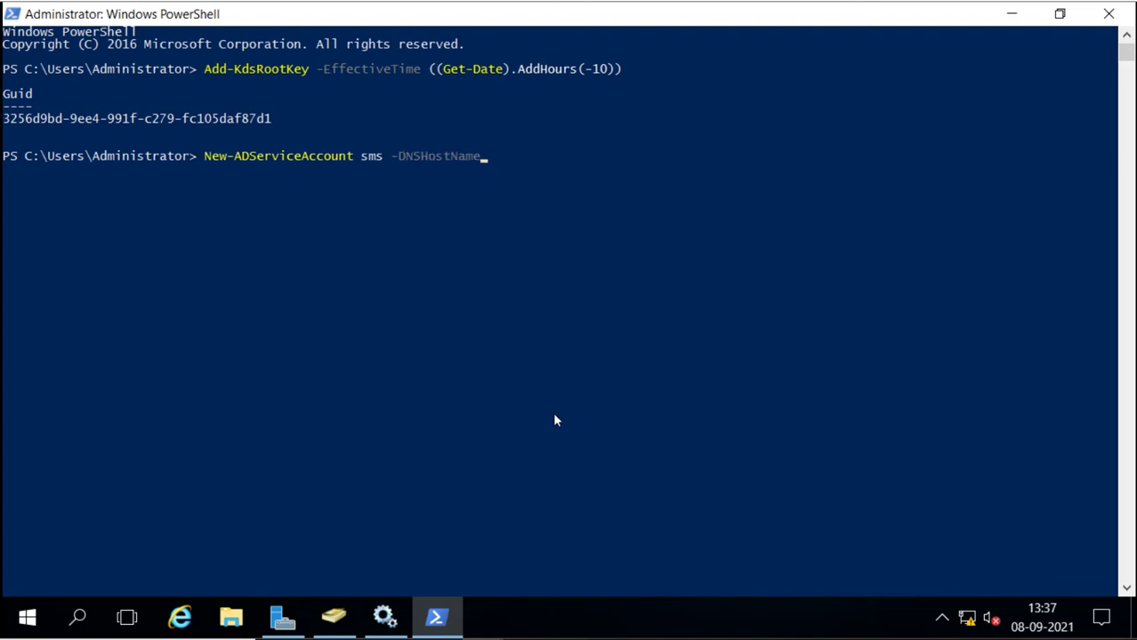
Finish with host server1.sai.com and allowed principal server1$, run it, and return to ADUC.
type("server1.sai.com")
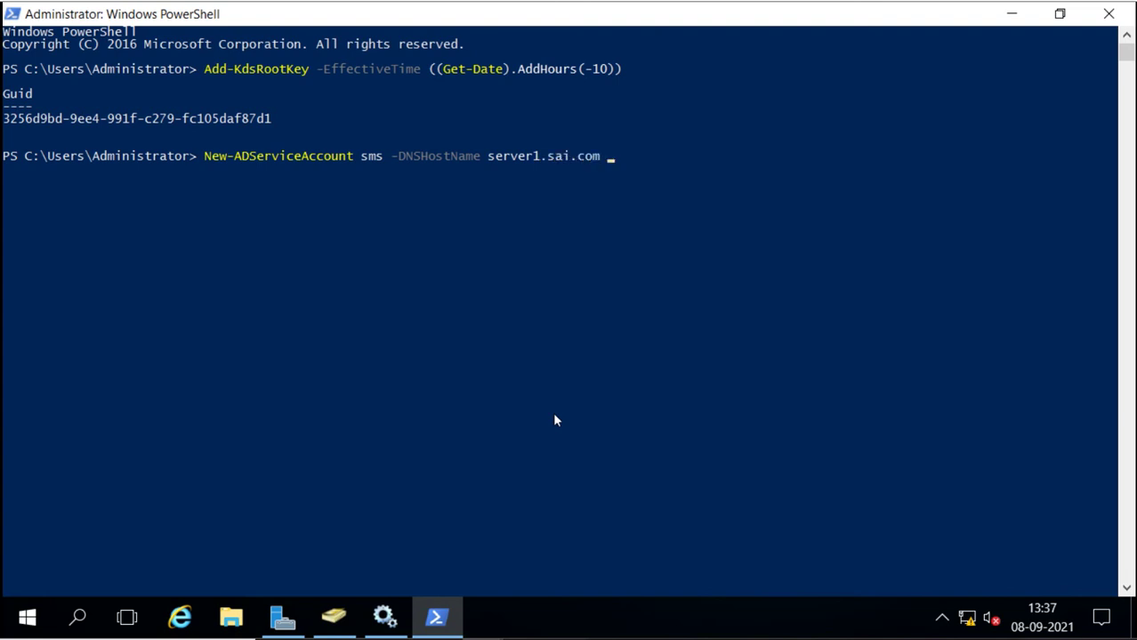
type(" -PassThru")
key("Tab")
key("Tab")
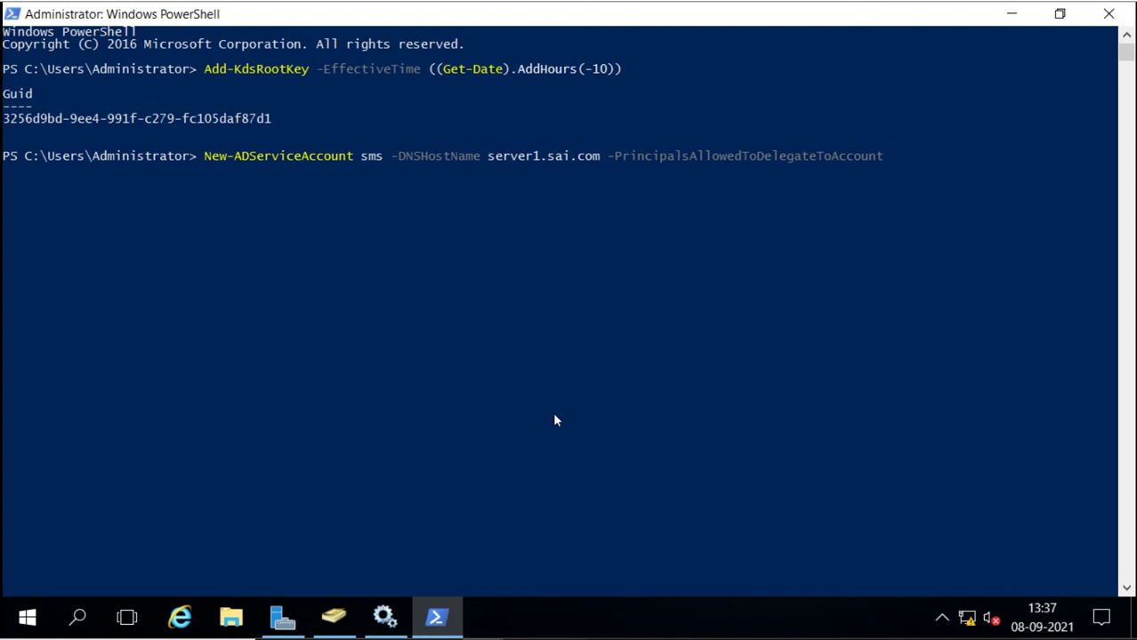
type("server1$")
key("Return")
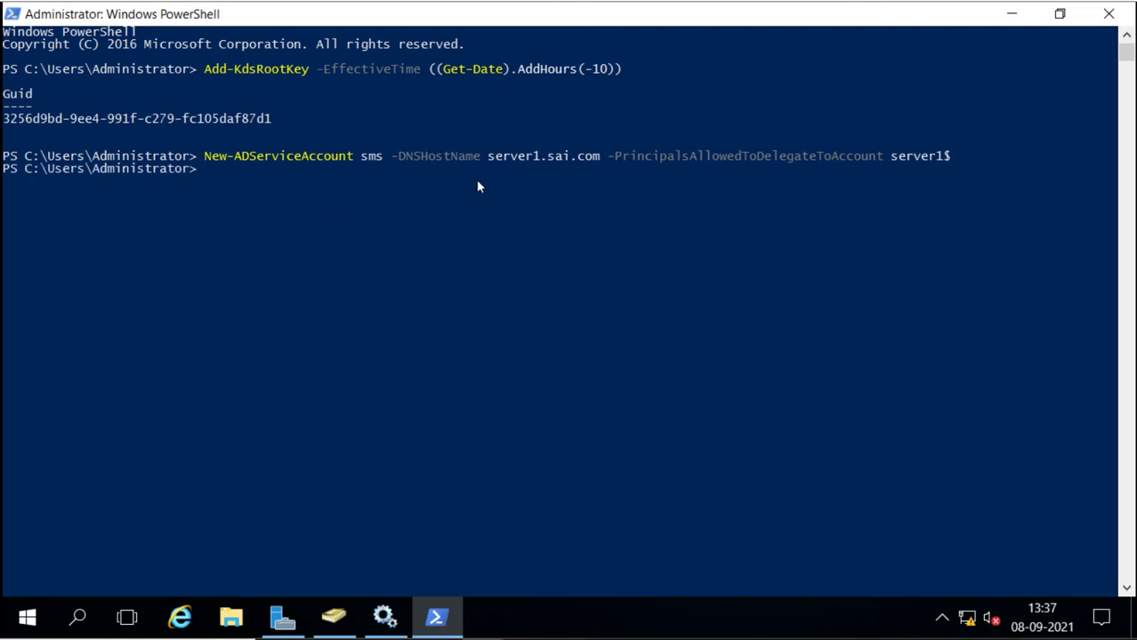
left_click(336, 613)
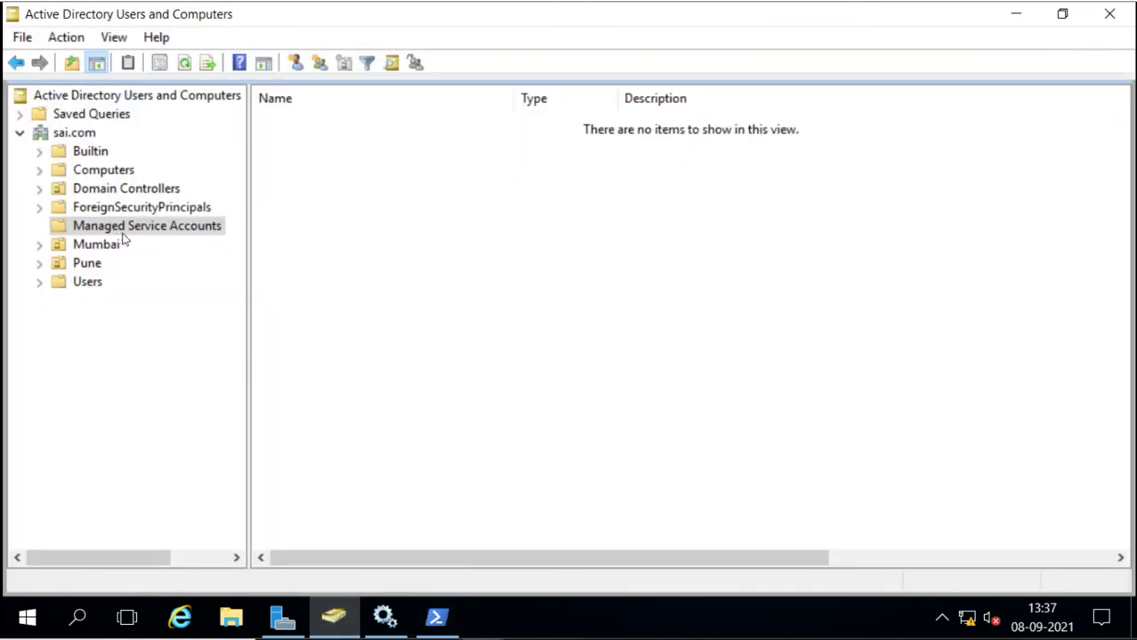
Refresh Managed Service Accounts to show sms and check the allowed-principal part of the command.
left_click(185, 75)
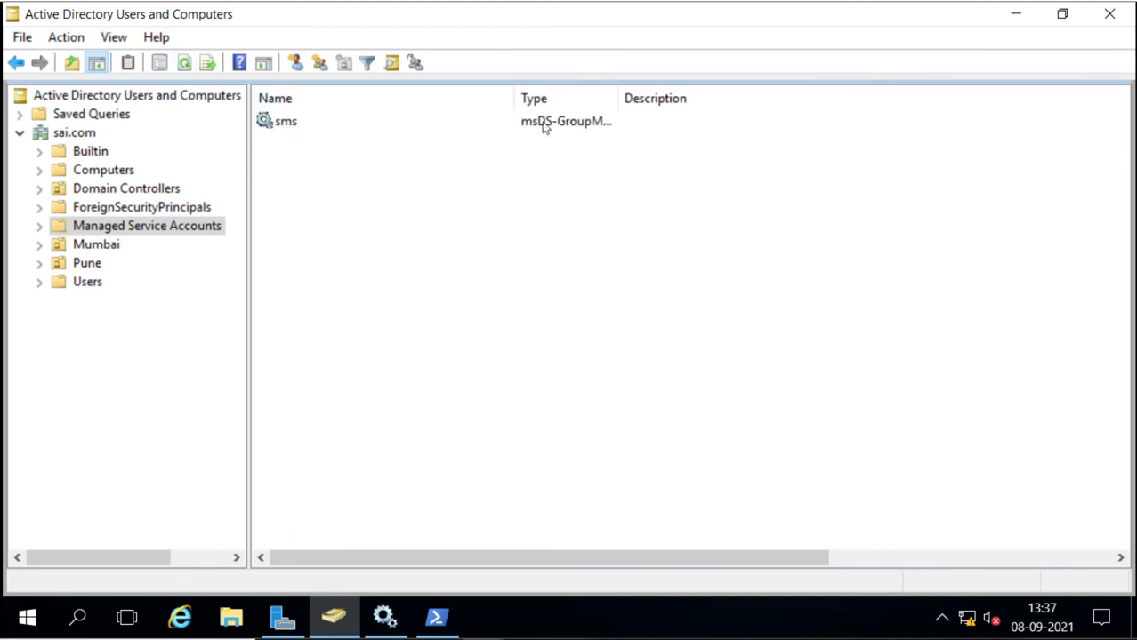
double_click(618, 98)
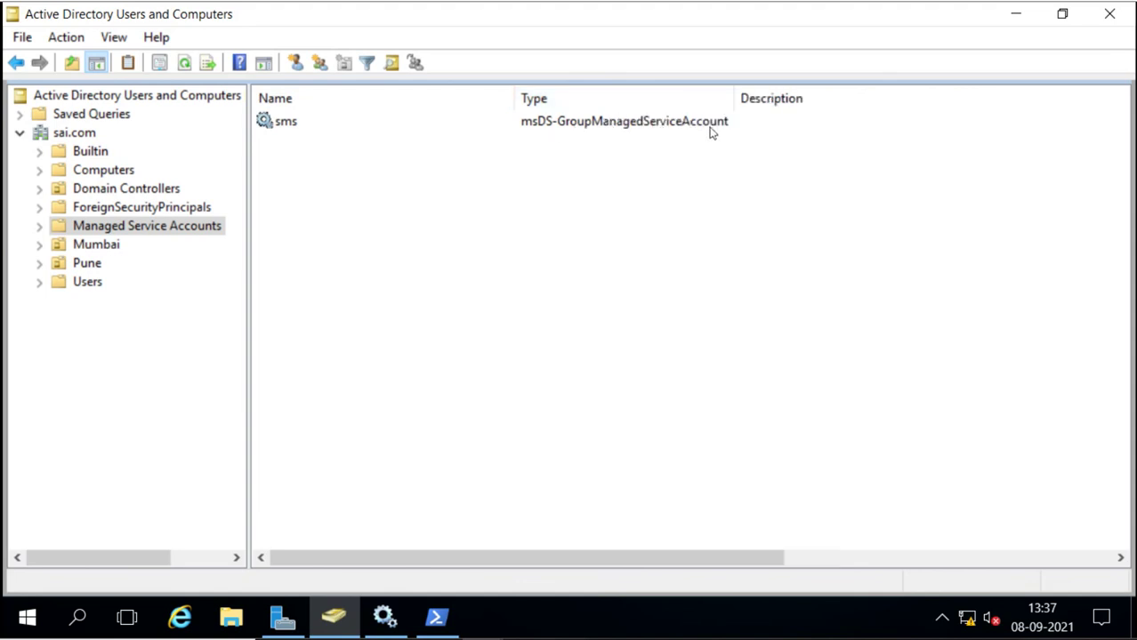
left_click(439, 613)
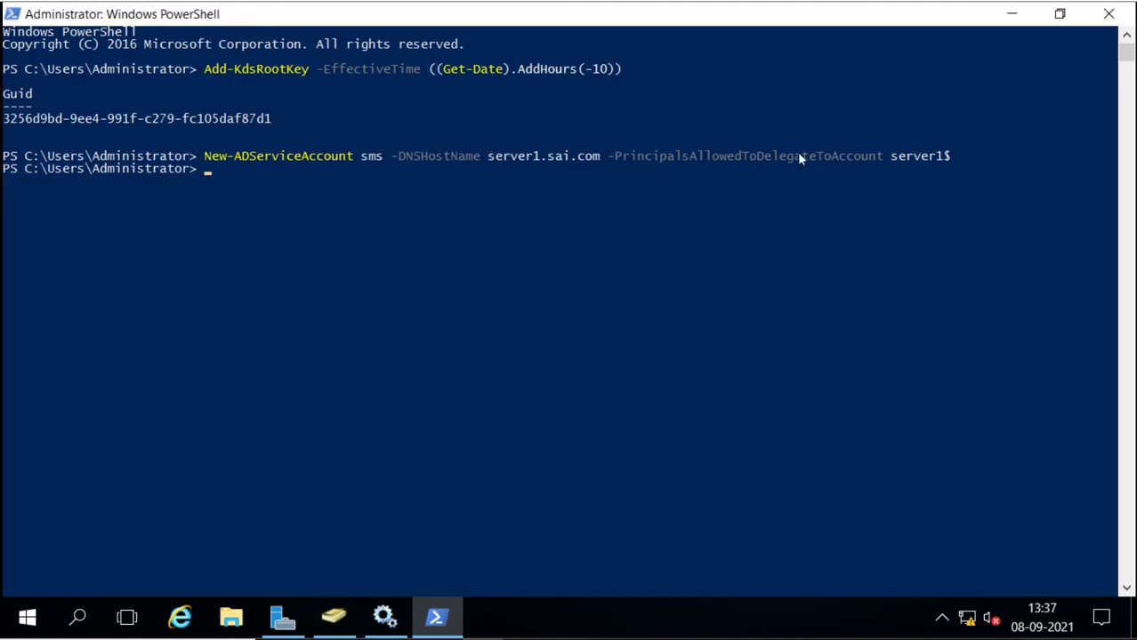
left_click_drag(637, 155, 1005, 162)
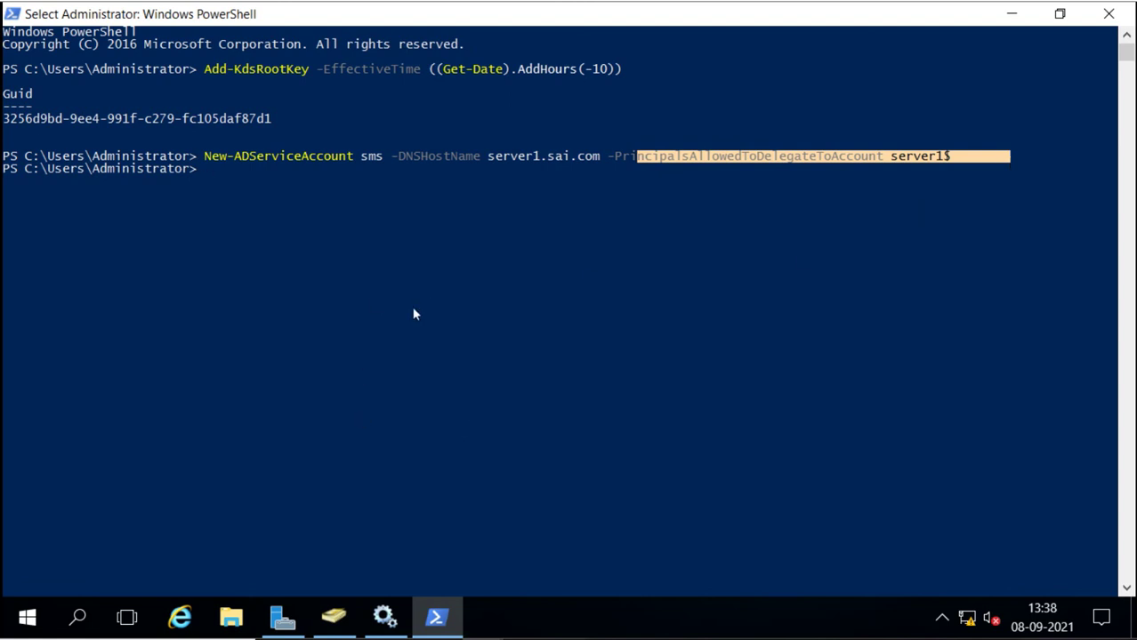
Review the sms account's properties, browse Mumbai and back, then switch to Services.
left_click(334, 618)
left_click(279, 125)
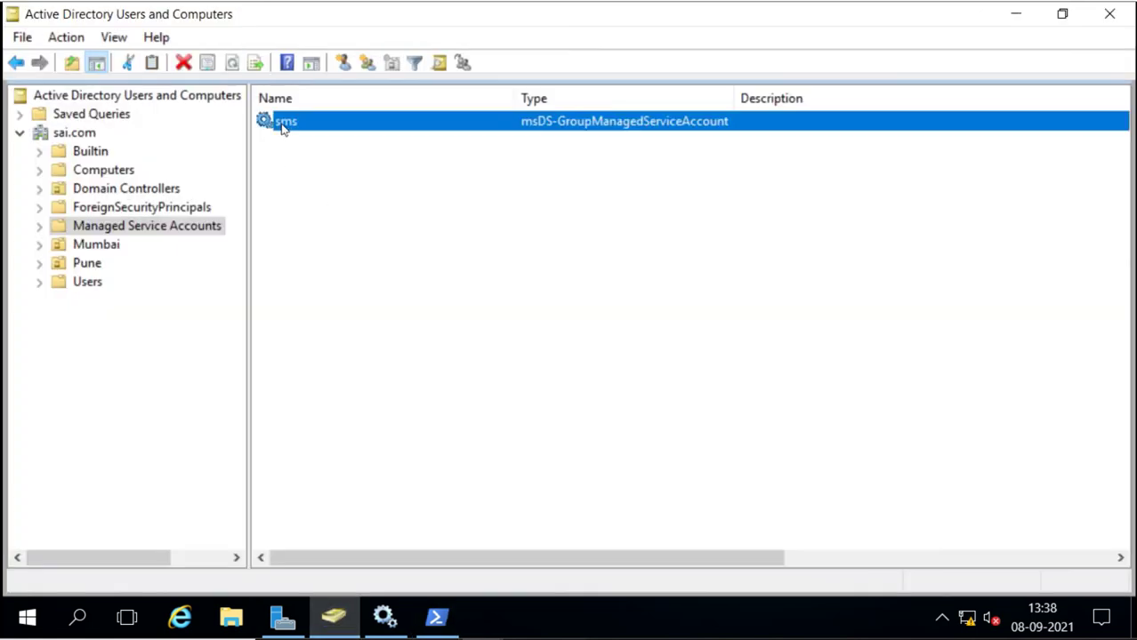
right_click(280, 126)
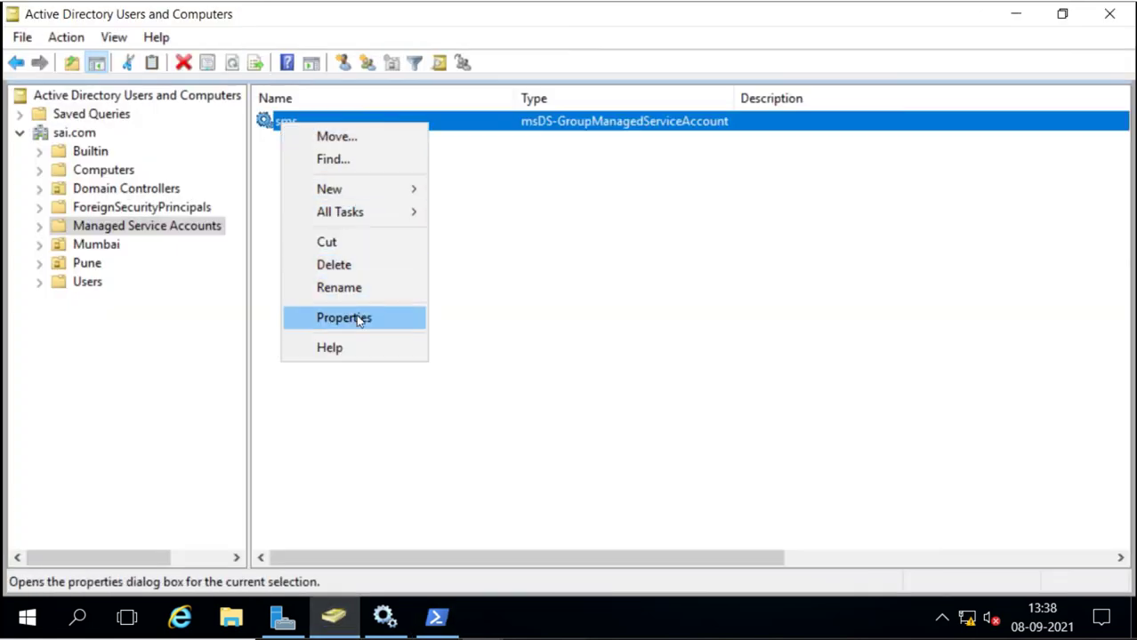
left_click(357, 317)
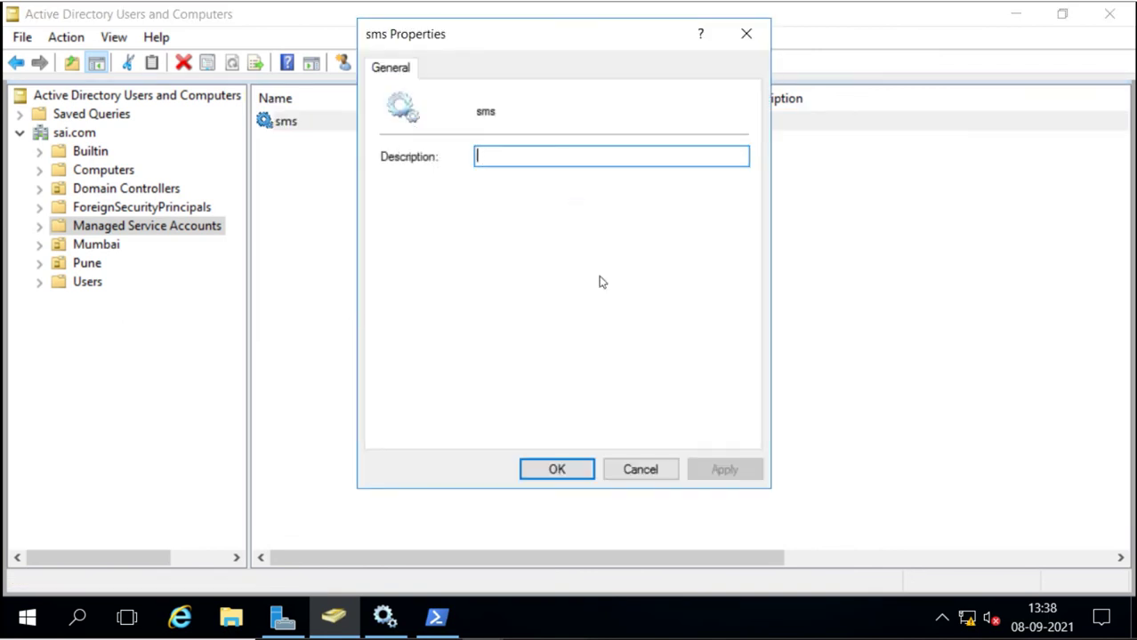
left_click(639, 477)
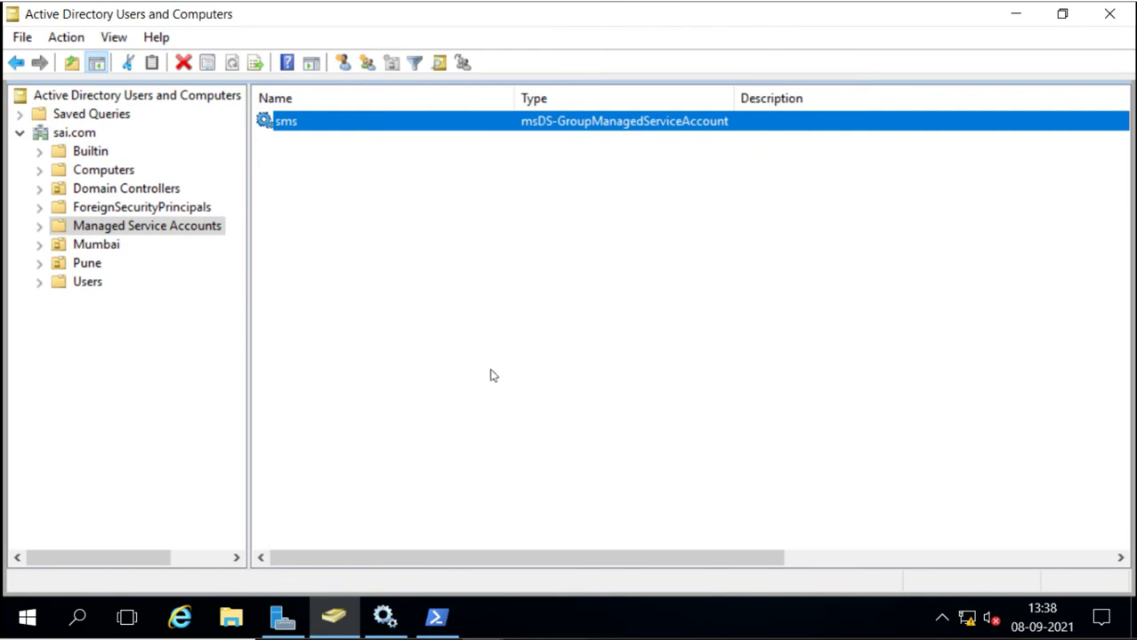
left_click(287, 124)
left_click(80, 253)
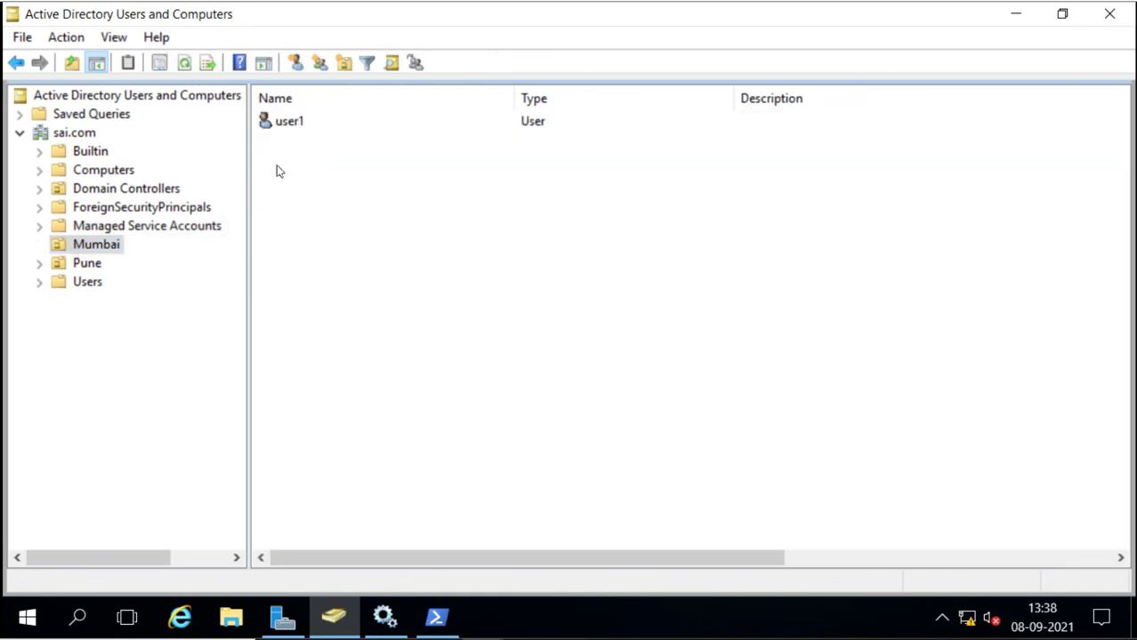
left_click(197, 230)
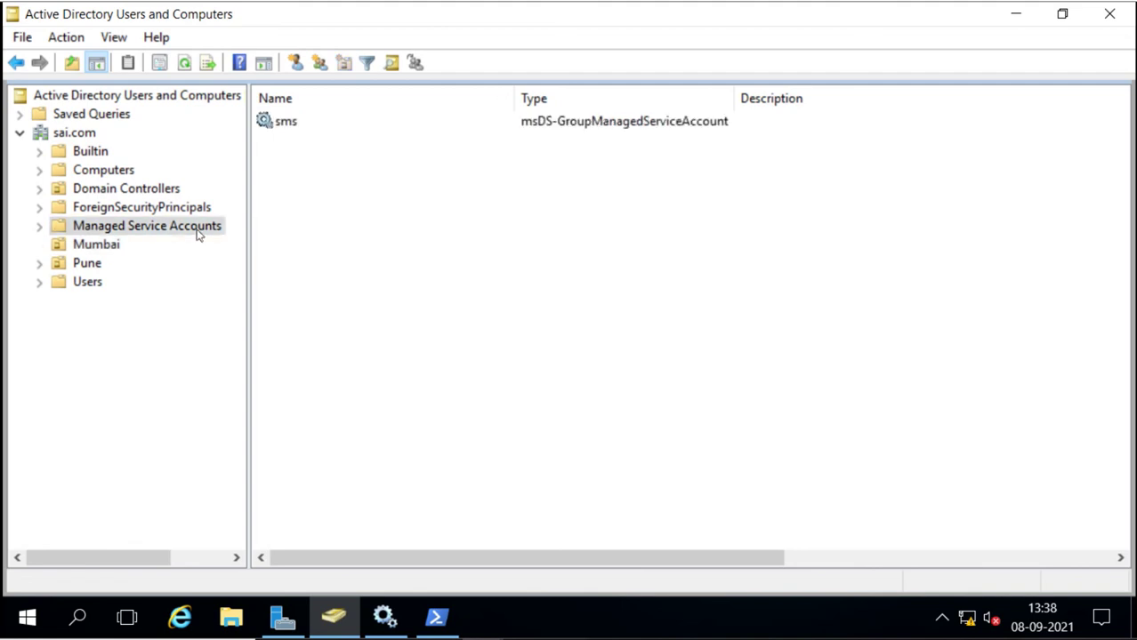
left_click(287, 126)
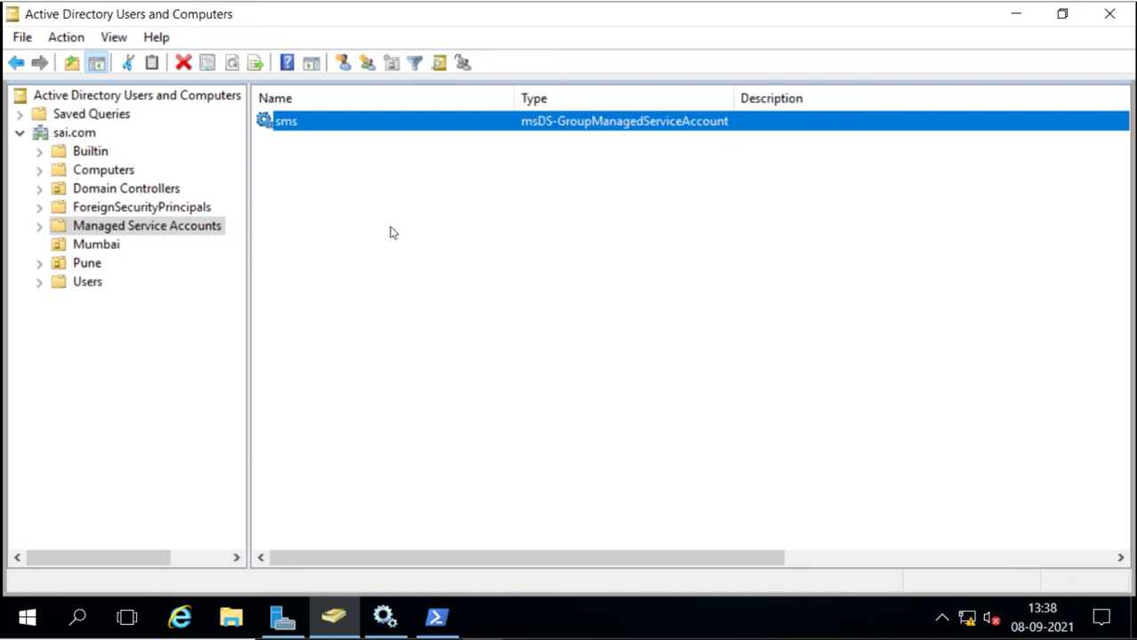
left_click(386, 616)
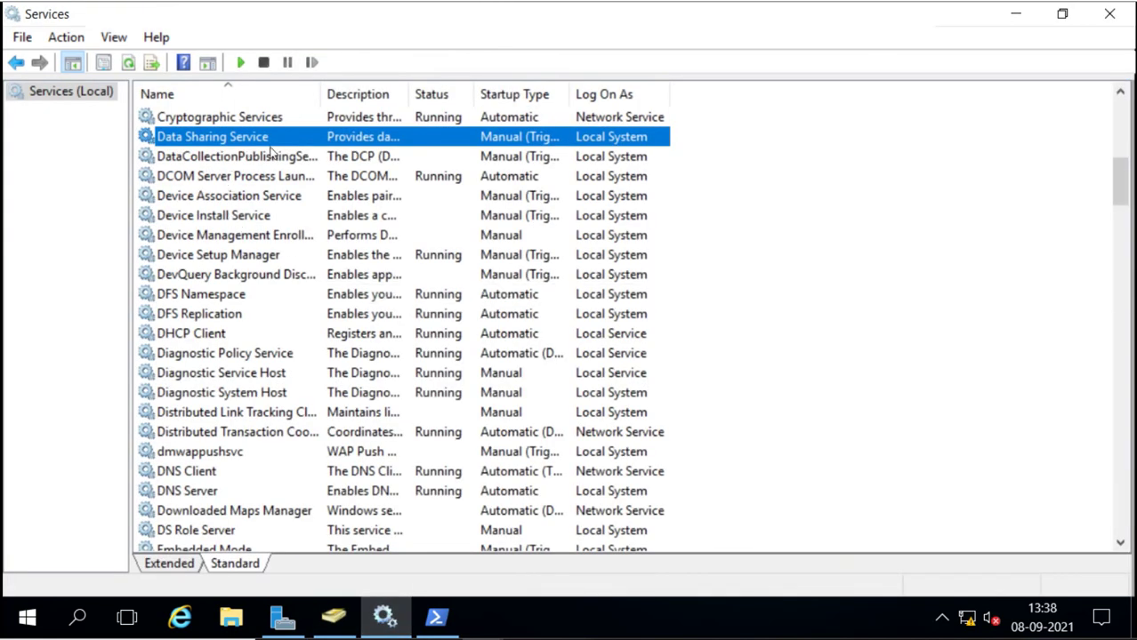
Choose the sms managed service account as the Data Sharing Service's log-on account.
double_click(252, 139)
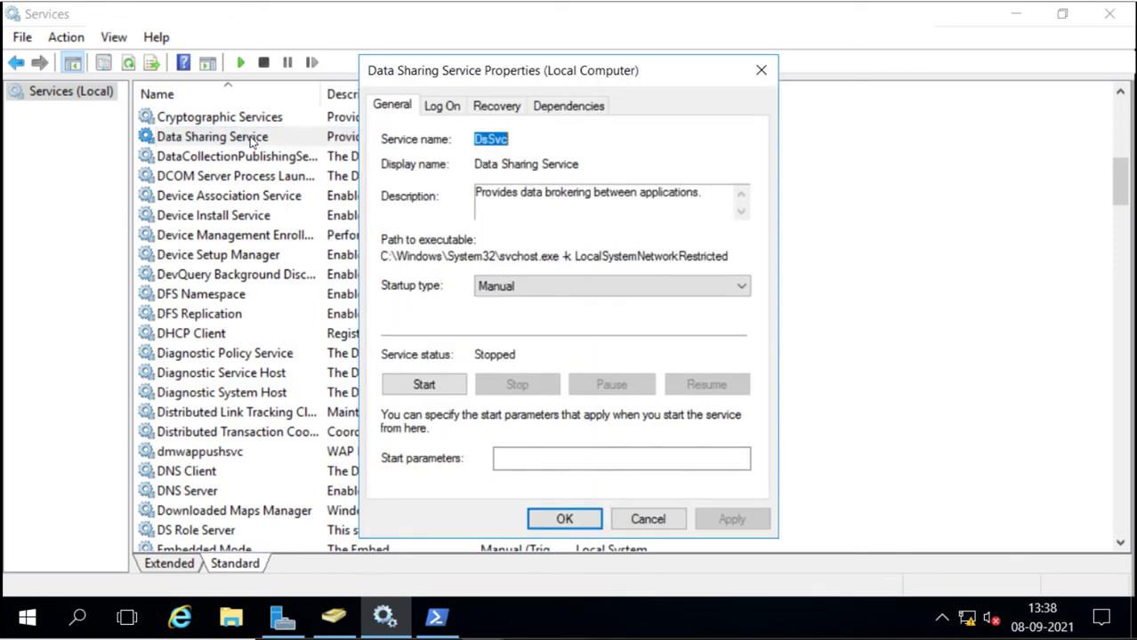
left_click(442, 108)
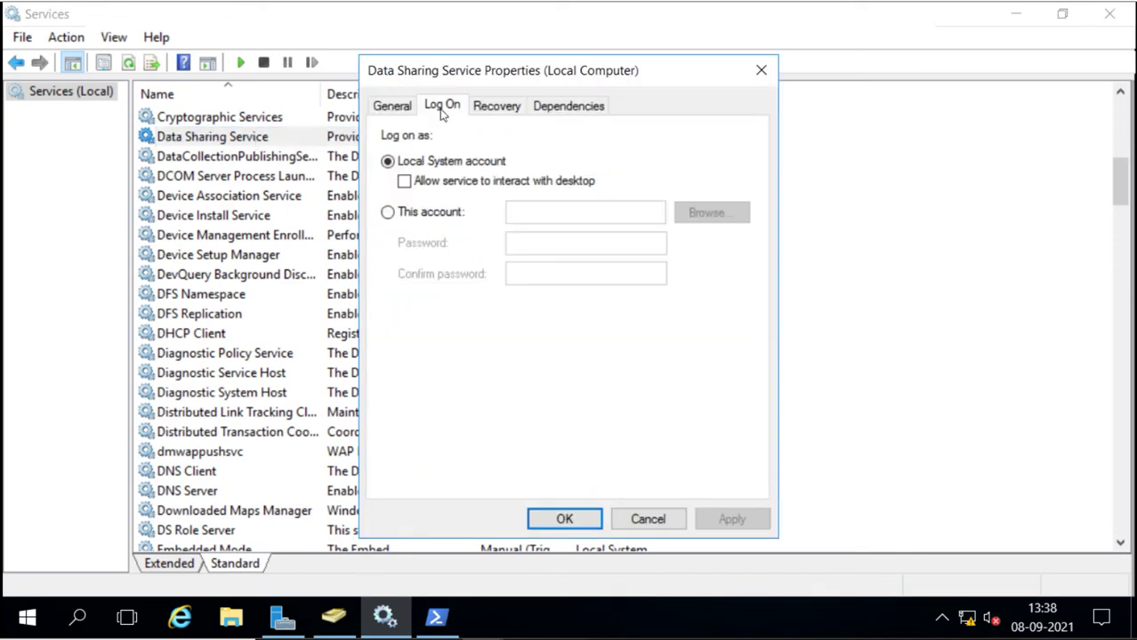
left_click(387, 213)
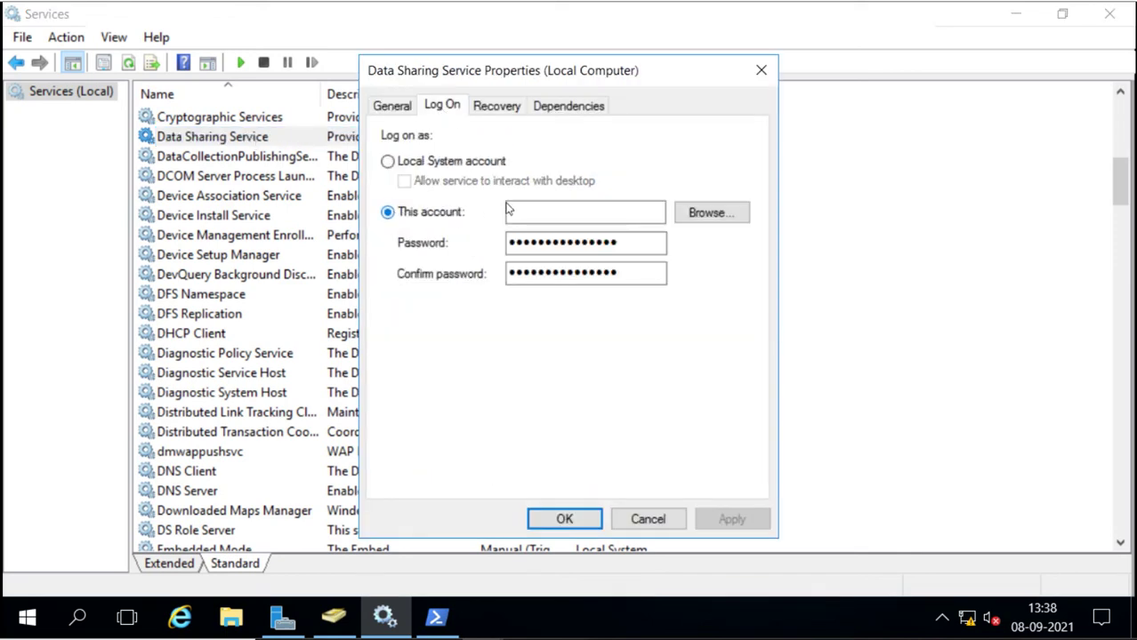
left_click(730, 214)
type("sms")
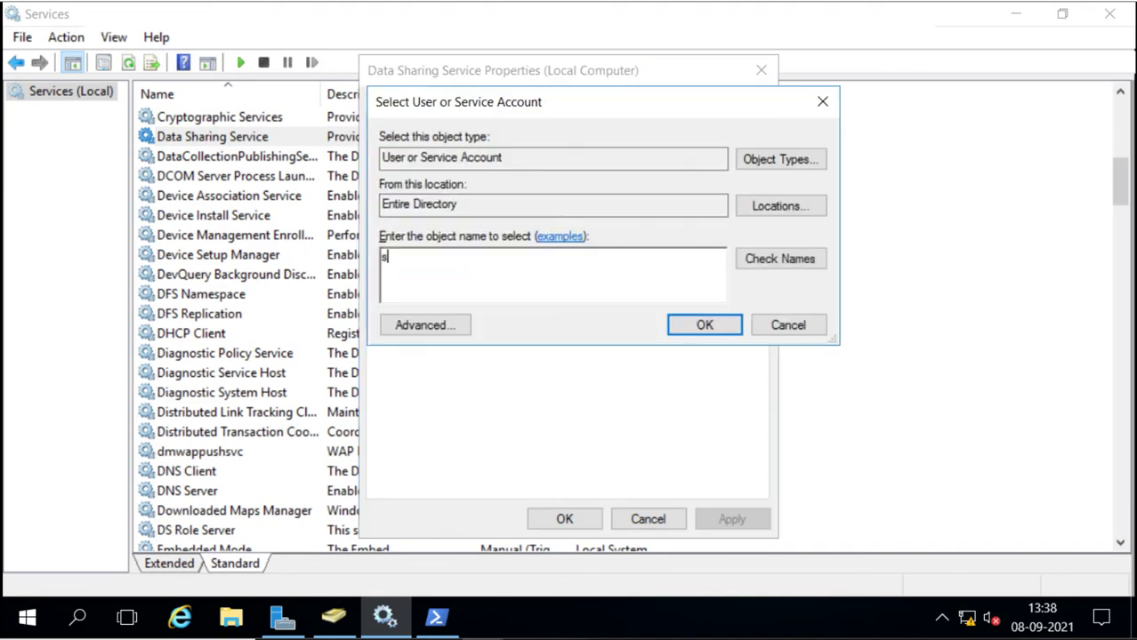
left_click(791, 258)
left_click(729, 322)
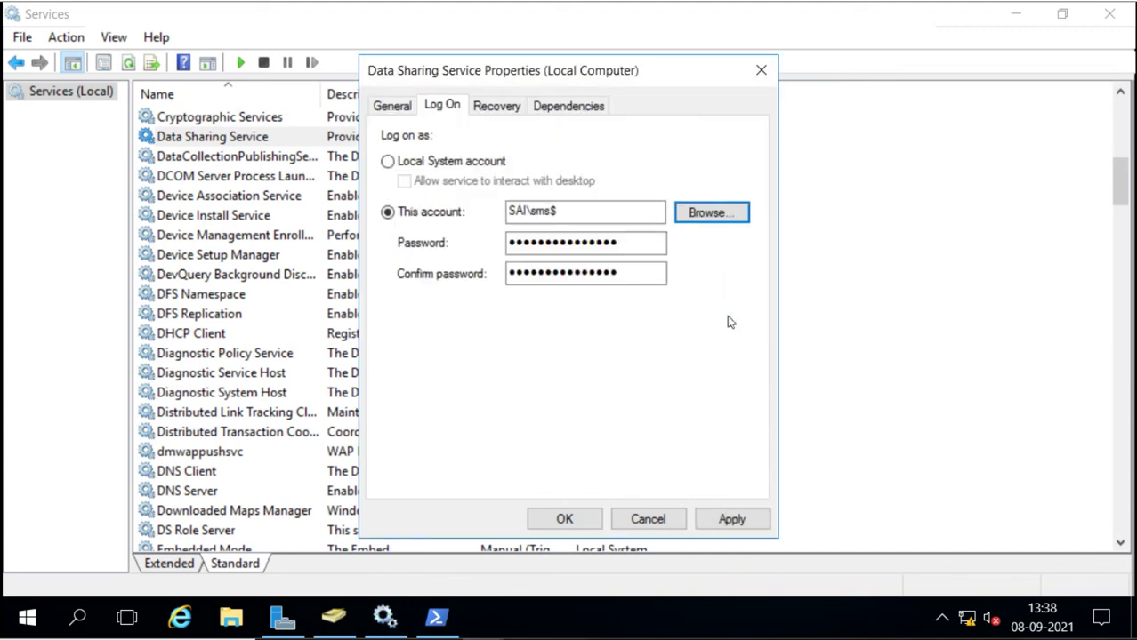
Clear both password fields, apply, acknowledge the Log On As A Service grant, and close.
left_click(652, 248)
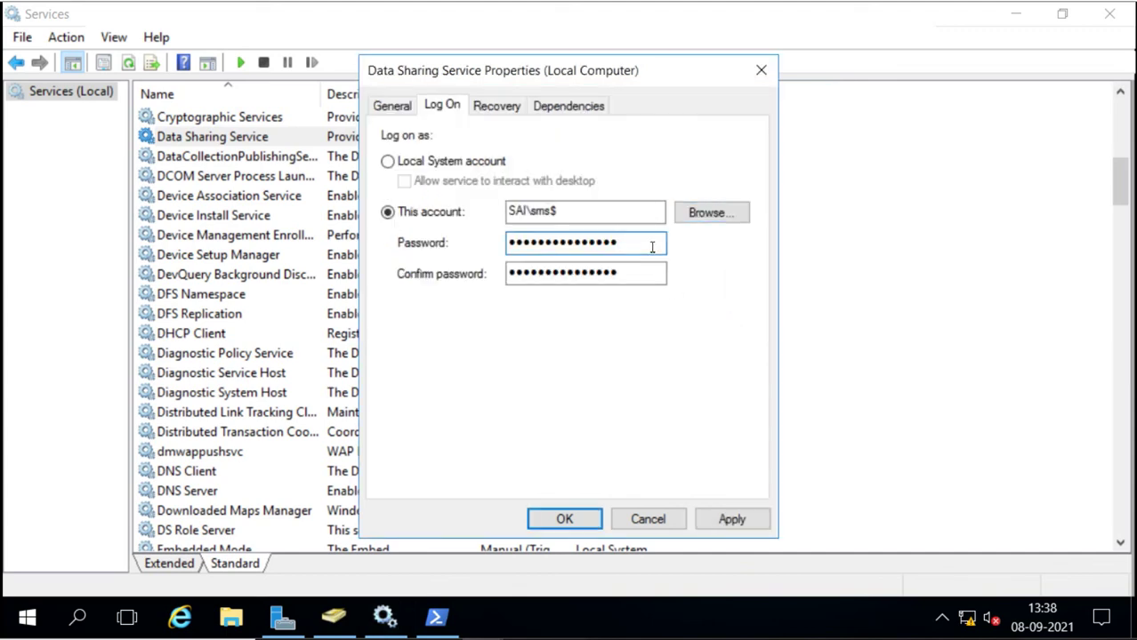
key("BackSpace")
key("BackSpace")
key("BackSpace")
key("BackSpace")
key("BackSpace")
key("BackSpace")
key("BackSpace")
key("BackSpace")
key("BackSpace")
key("BackSpace")
key("BackSpace")
key("BackSpace")
key("BackSpace")
key("BackSpace")
key("BackSpace")
key("Tab")
key("BackSpace")
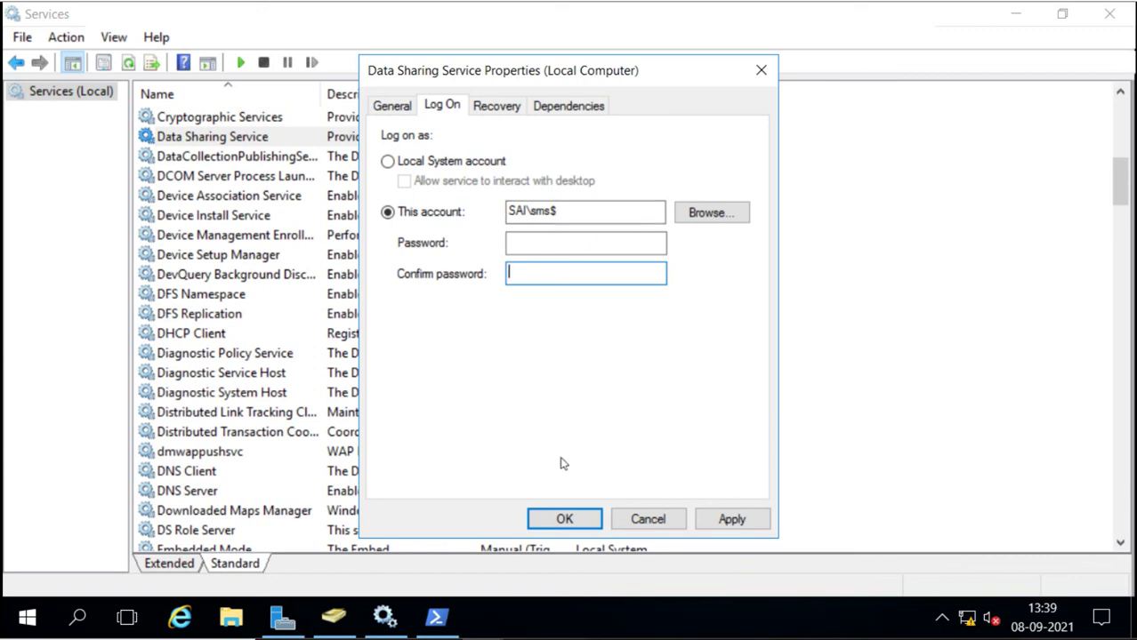
left_click(731, 519)
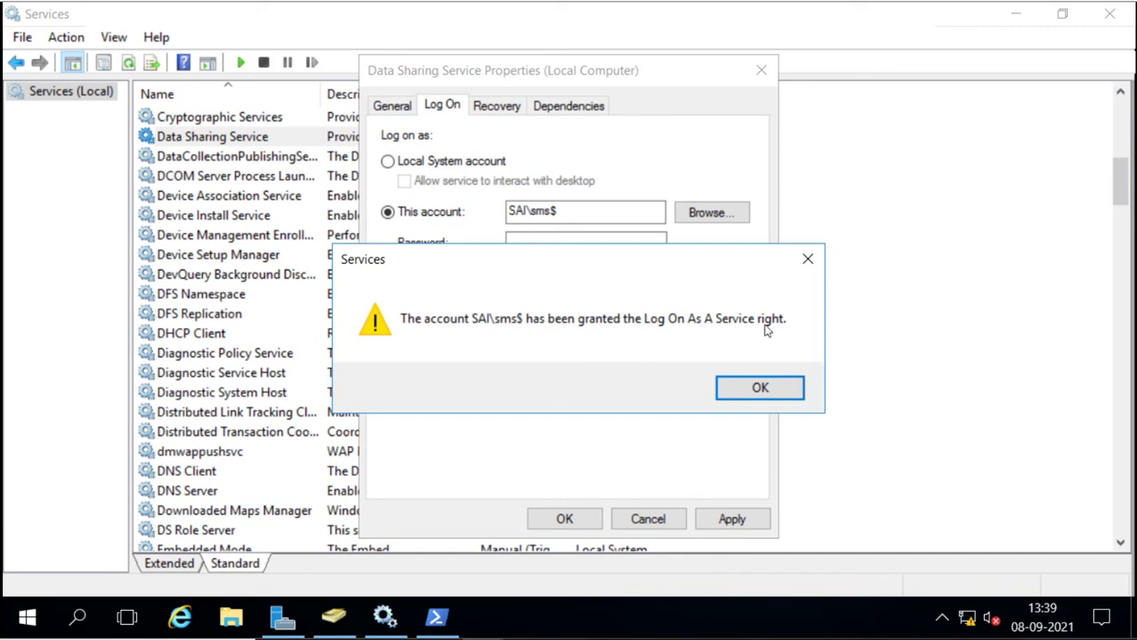
left_click(749, 389)
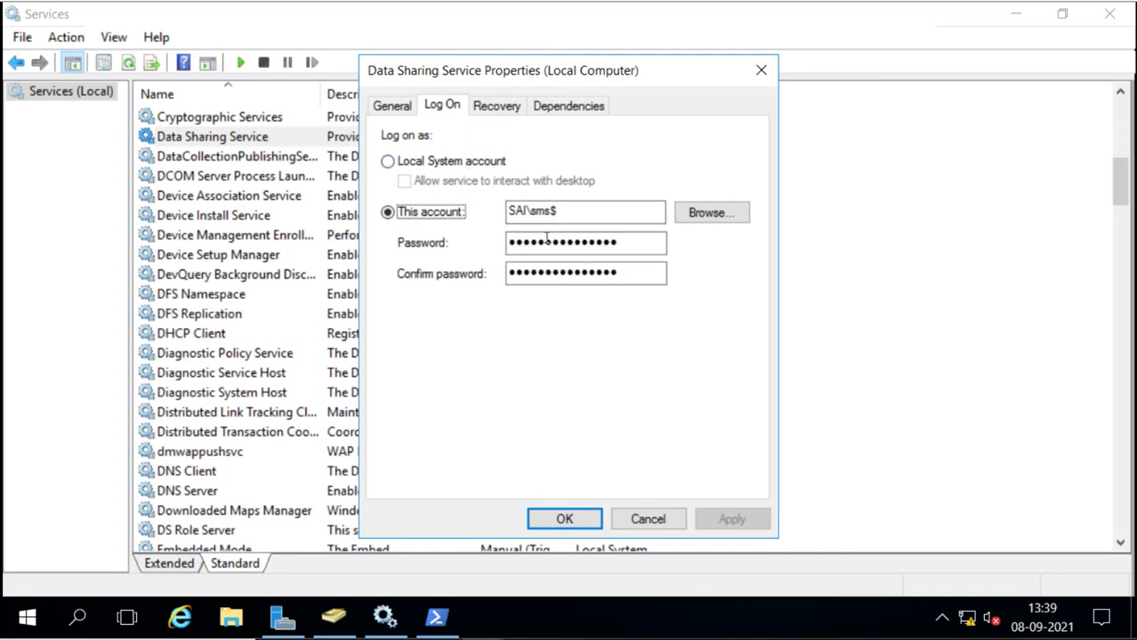
left_click(564, 519)
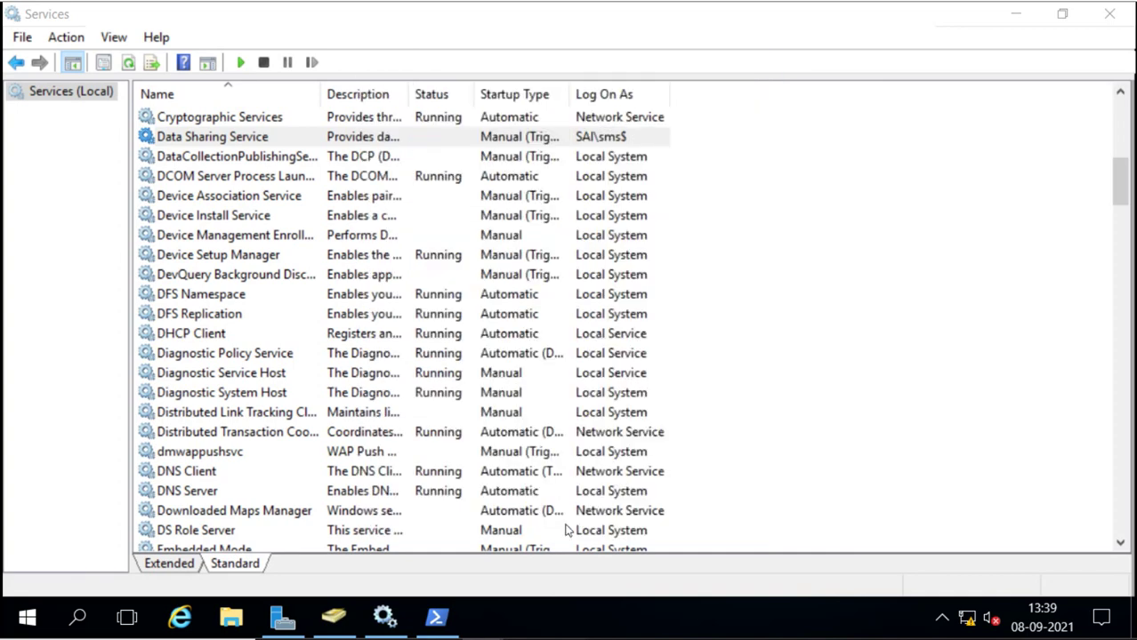